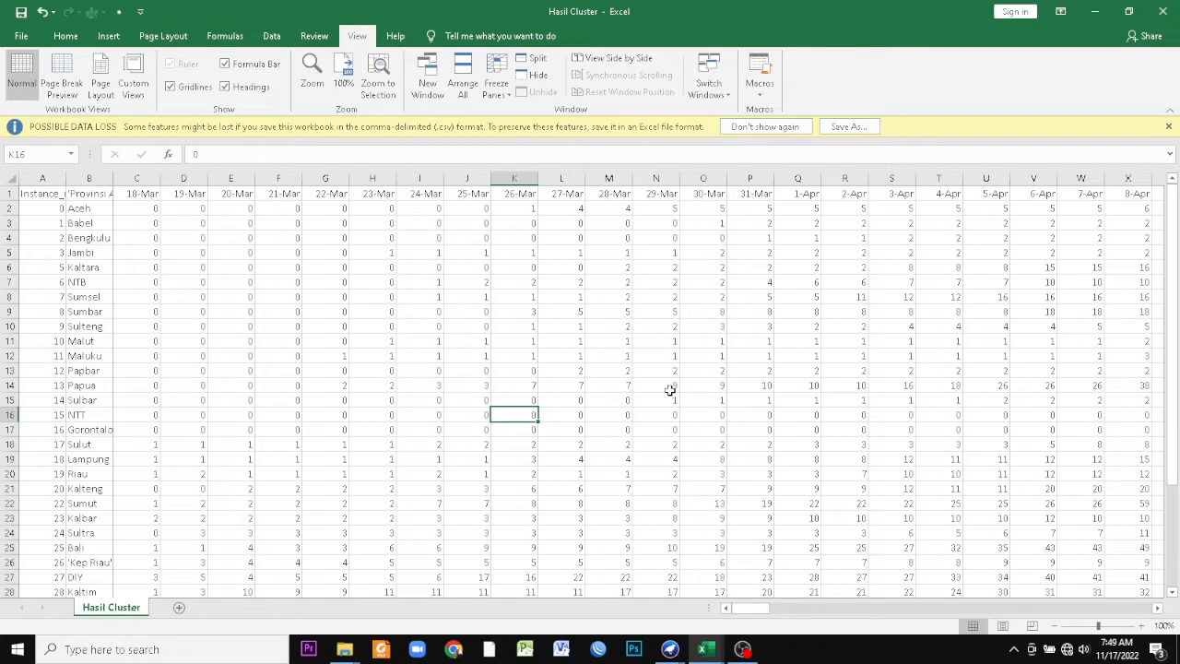
mouse_move(670, 649)
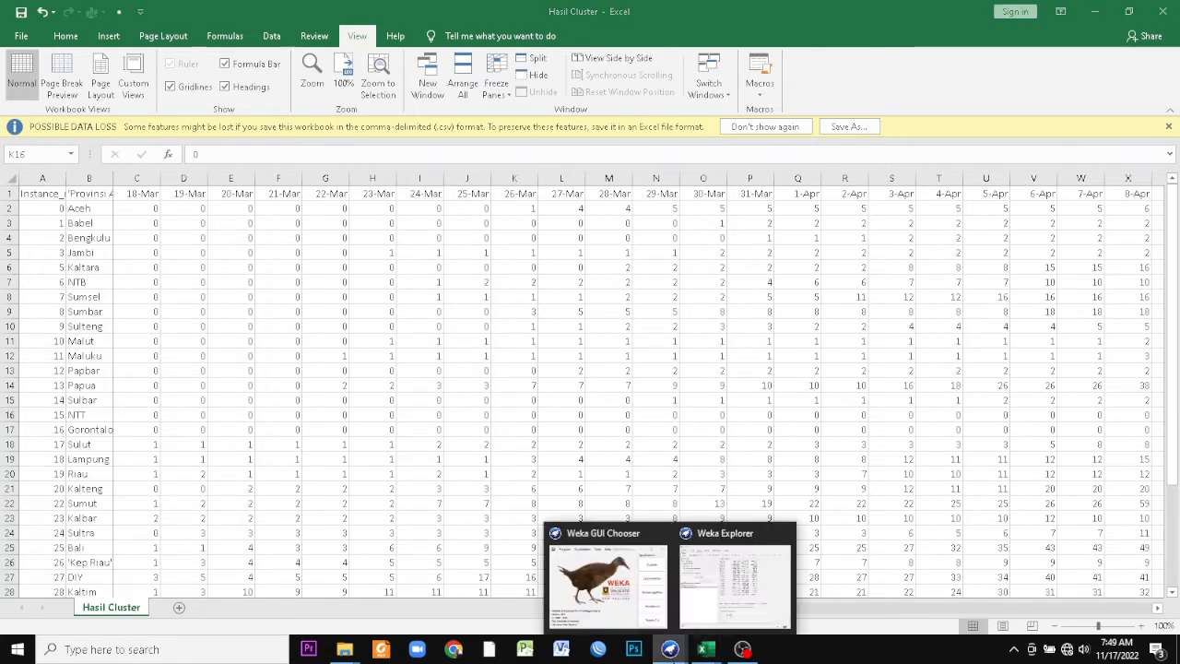
click(618, 579)
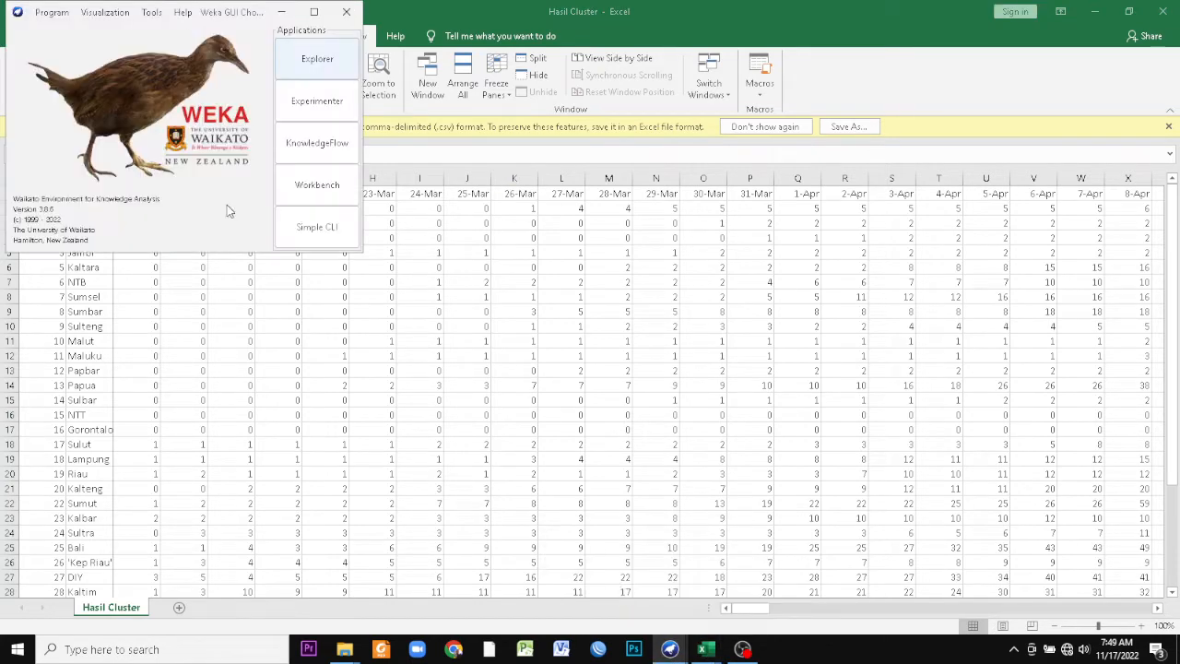
click(724, 286)
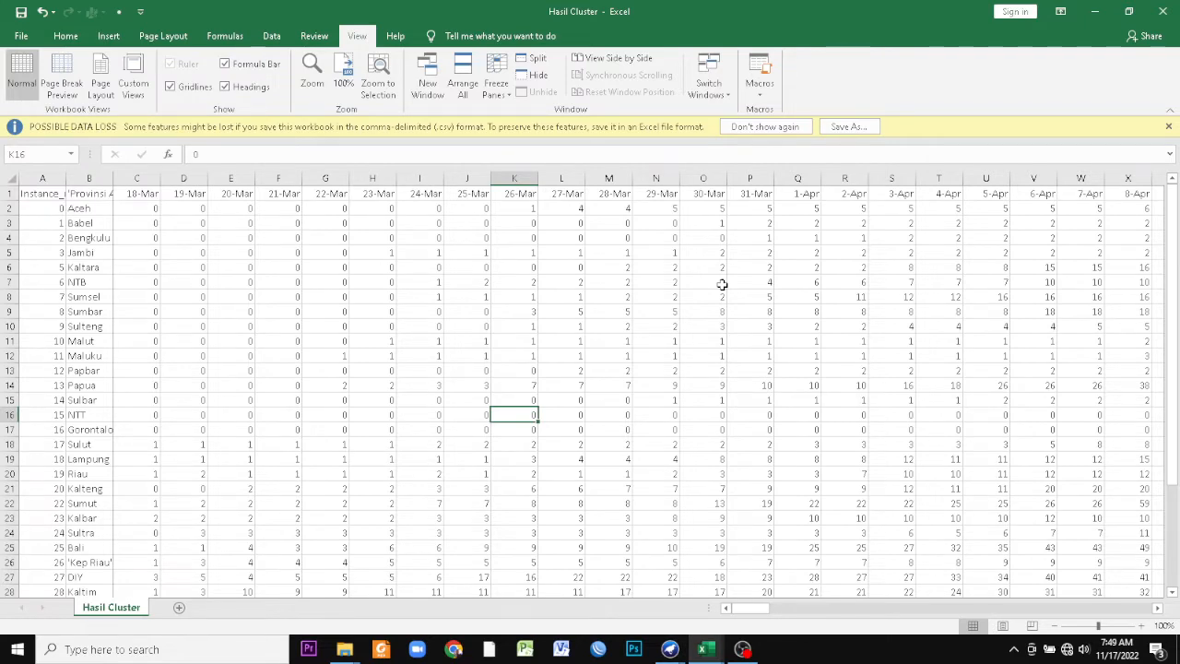
- Examine the cluster assigned to each province in the last column of the Hasil Cluster sheet
click(481, 299)
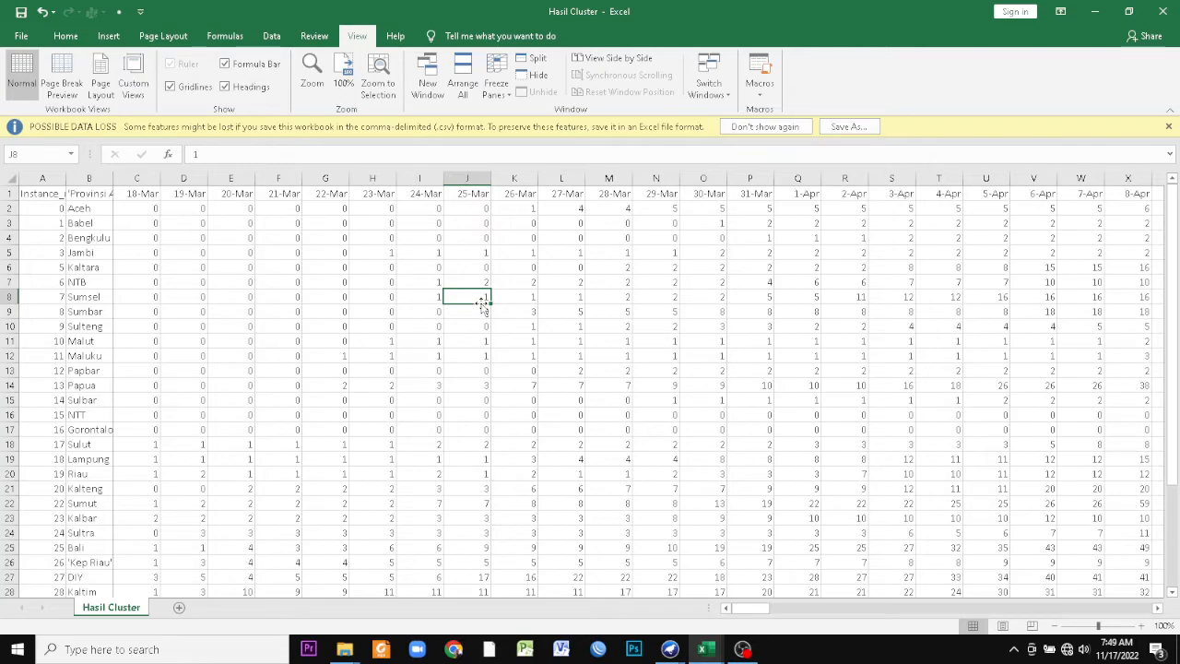
drag(751, 609, 1153, 614)
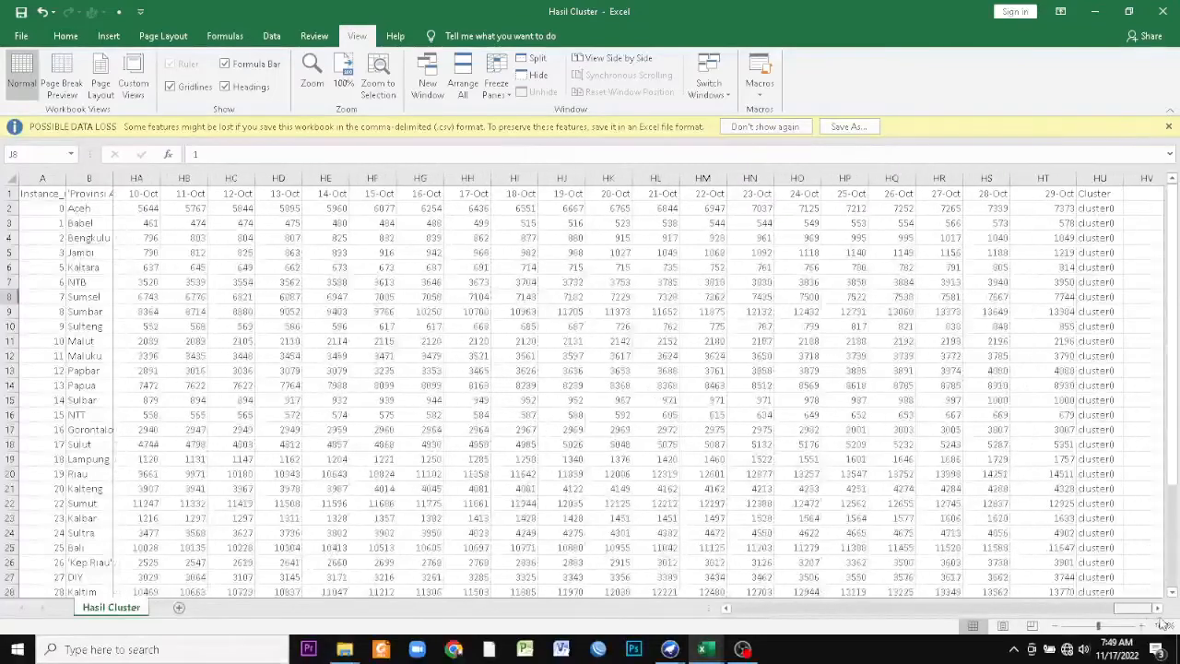
click(1159, 608)
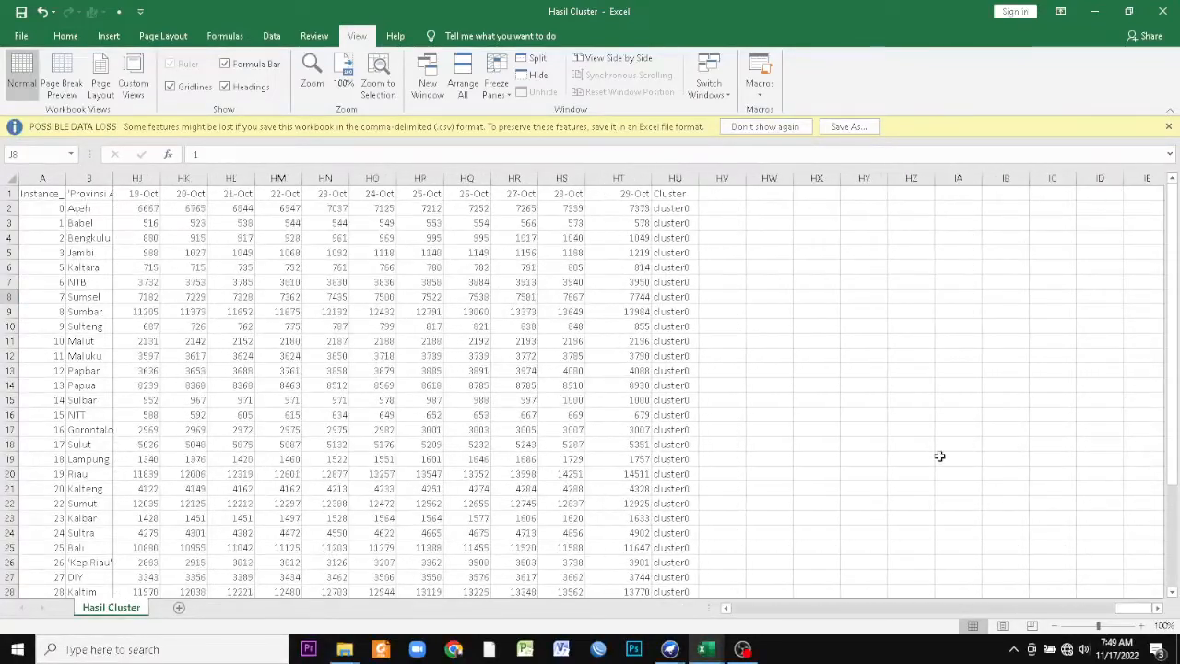
scroll(704, 298, down, 3)
scroll(682, 240, up, 3)
scroll(692, 276, down, 7)
scroll(704, 360, up, 7)
scroll(704, 360, down, 8)
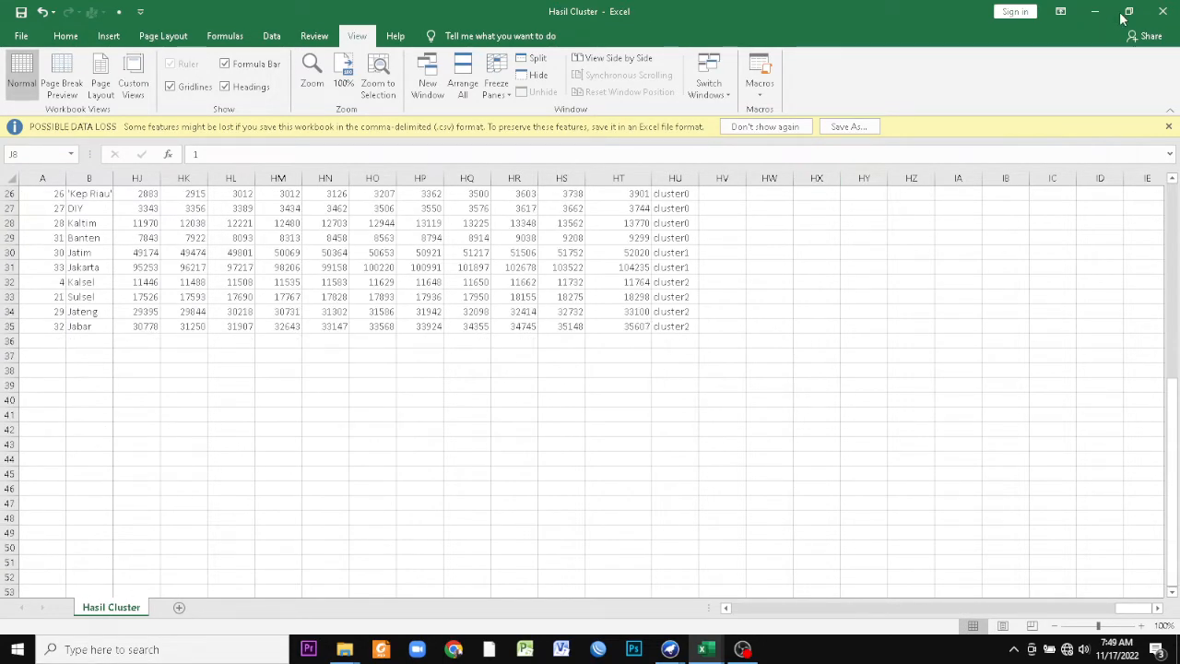
- Close the Hasil Cluster workbook without saving and switch to the Ready_positive case workbook
click(1158, 20)
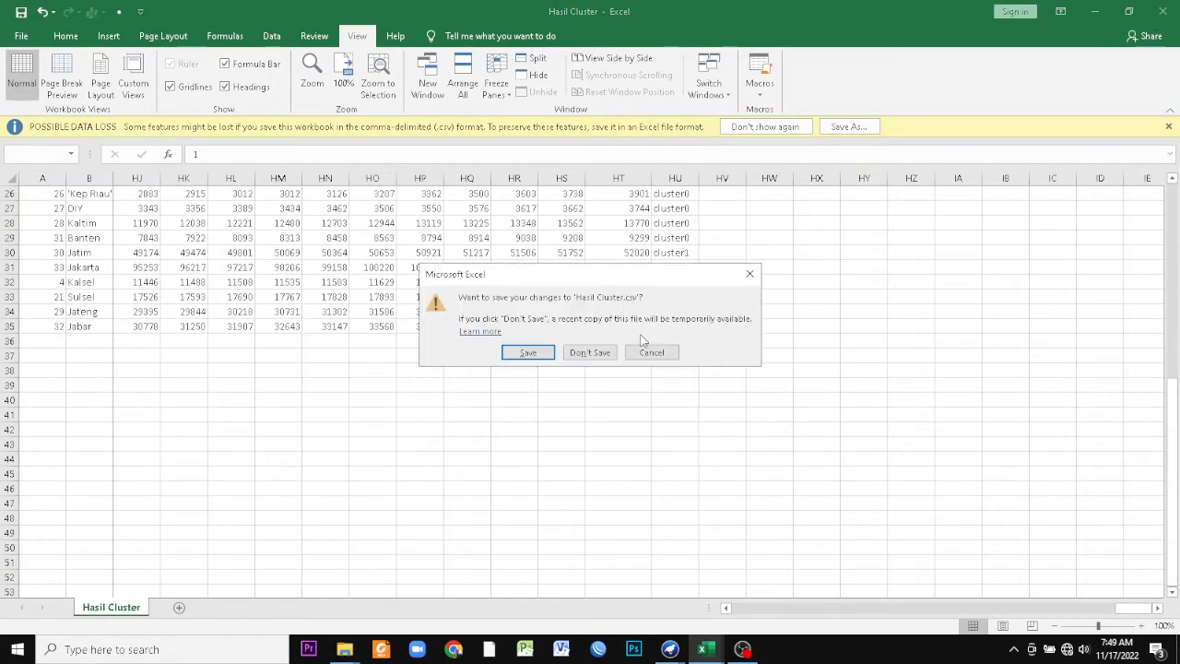
click(591, 352)
mouse_move(705, 649)
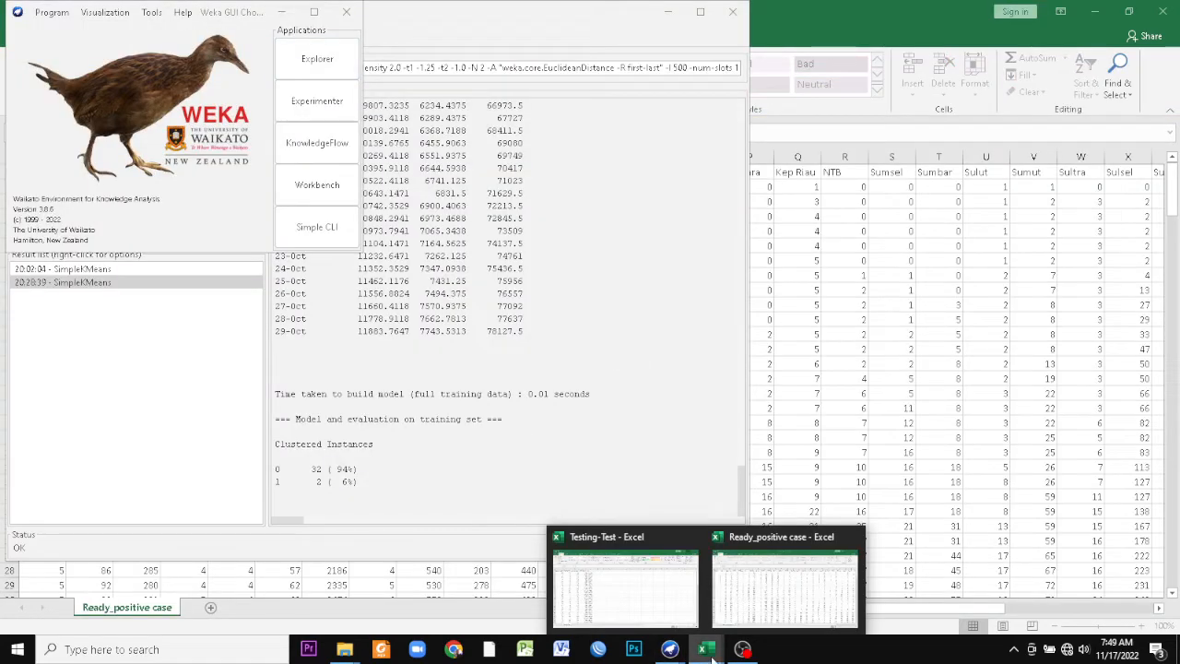
click(784, 586)
- Examine how the positive case data is laid out, from the province names in row 1 to the Aceh column
scroll(233, 309, down, 2)
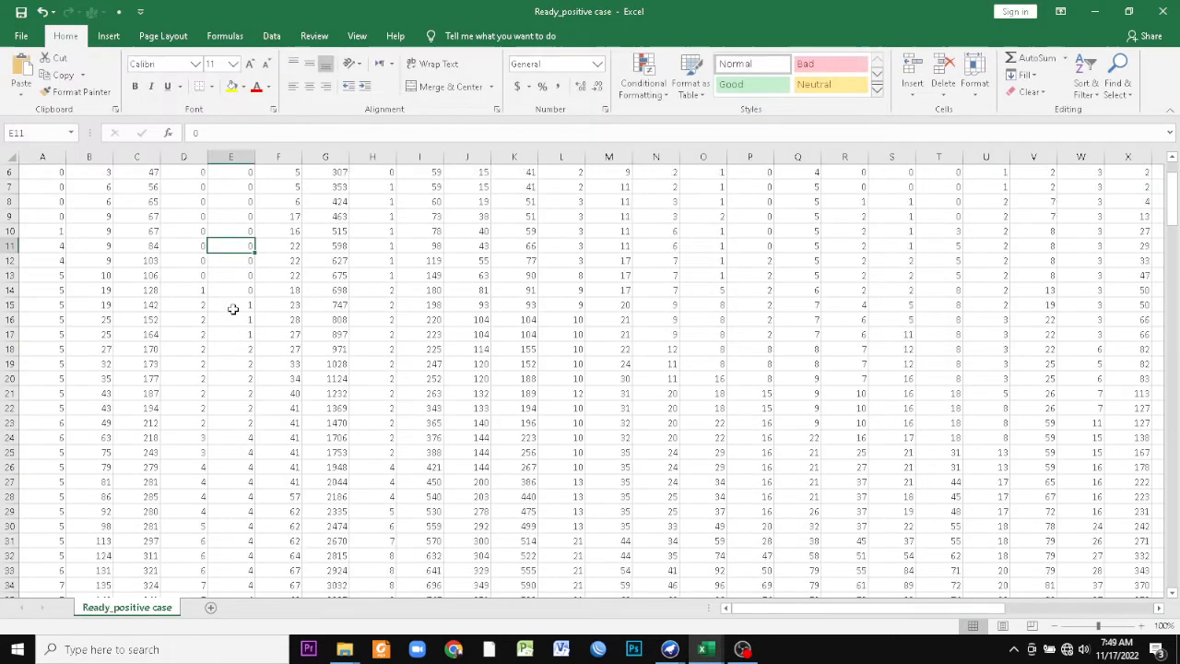
scroll(233, 309, up, 2)
drag(776, 610, 1074, 608)
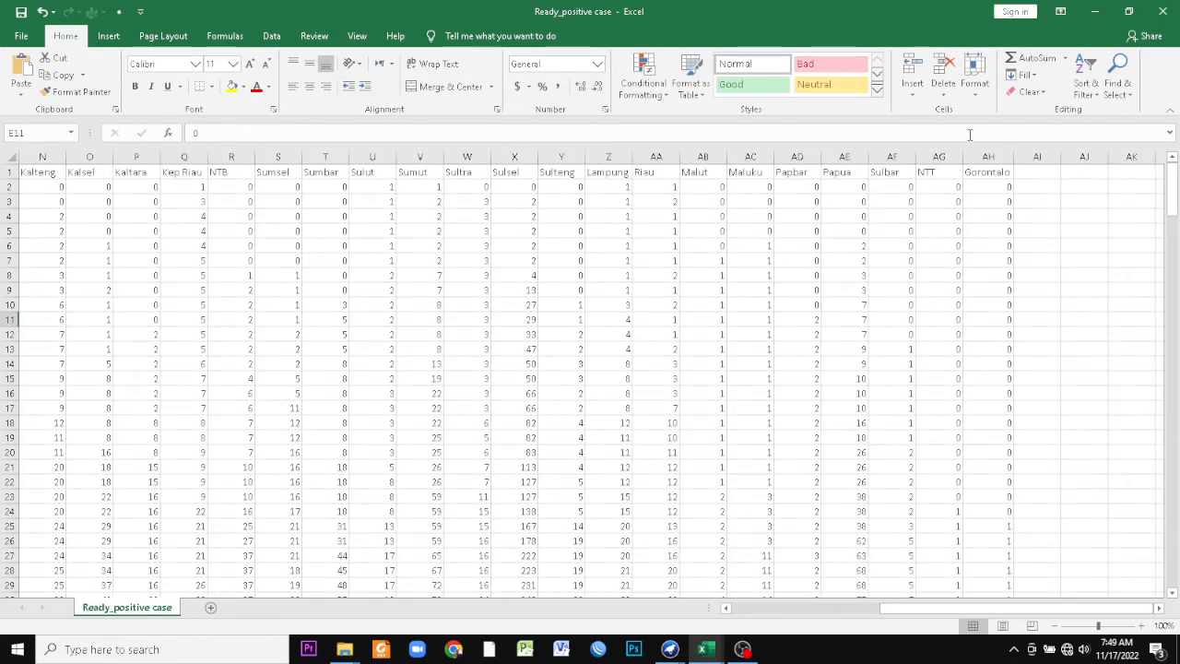
click(982, 182)
drag(982, 173, 4, 168)
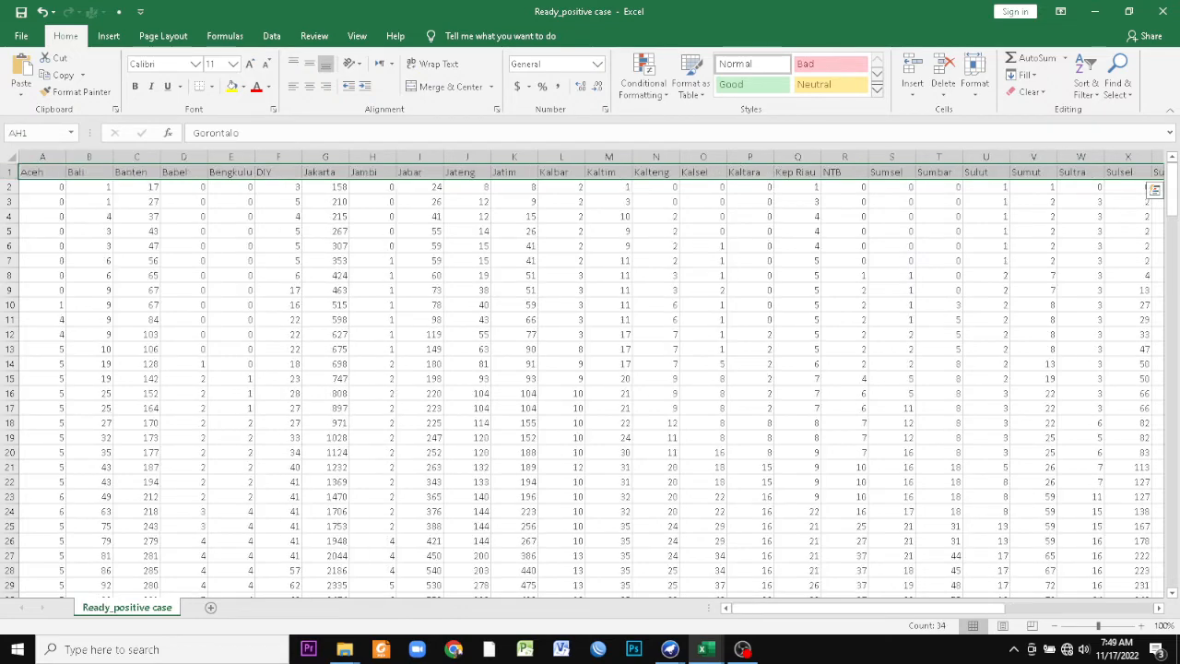
click(127, 199)
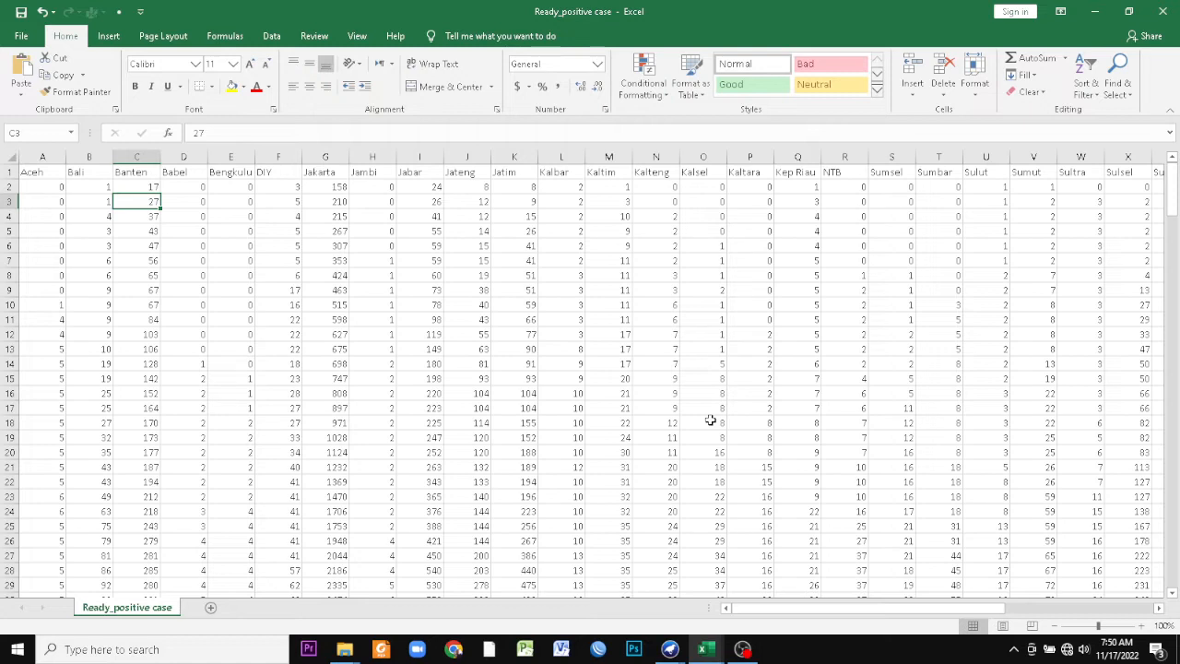
click(56, 156)
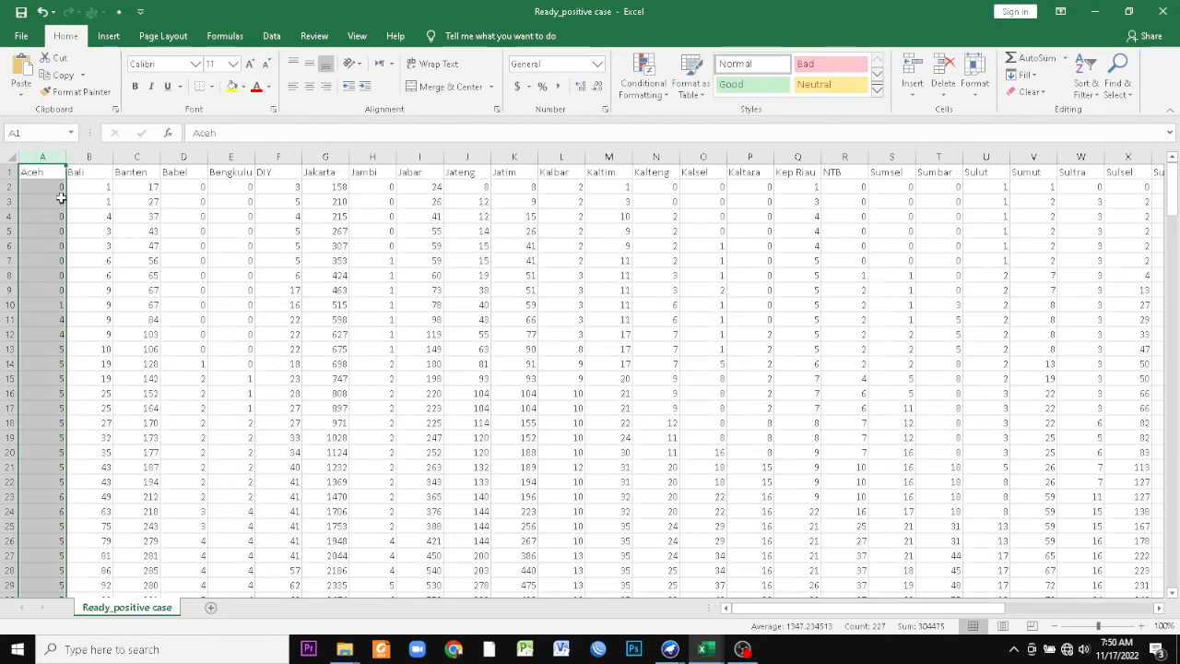
click(32, 171)
click(9, 171)
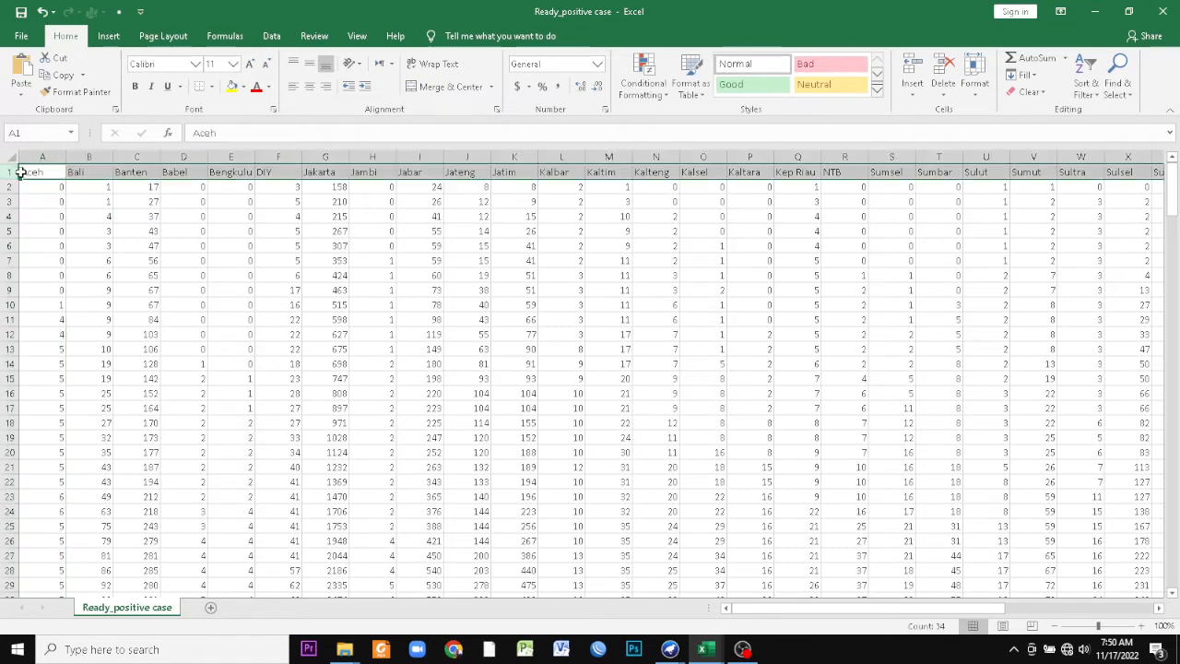
click(48, 187)
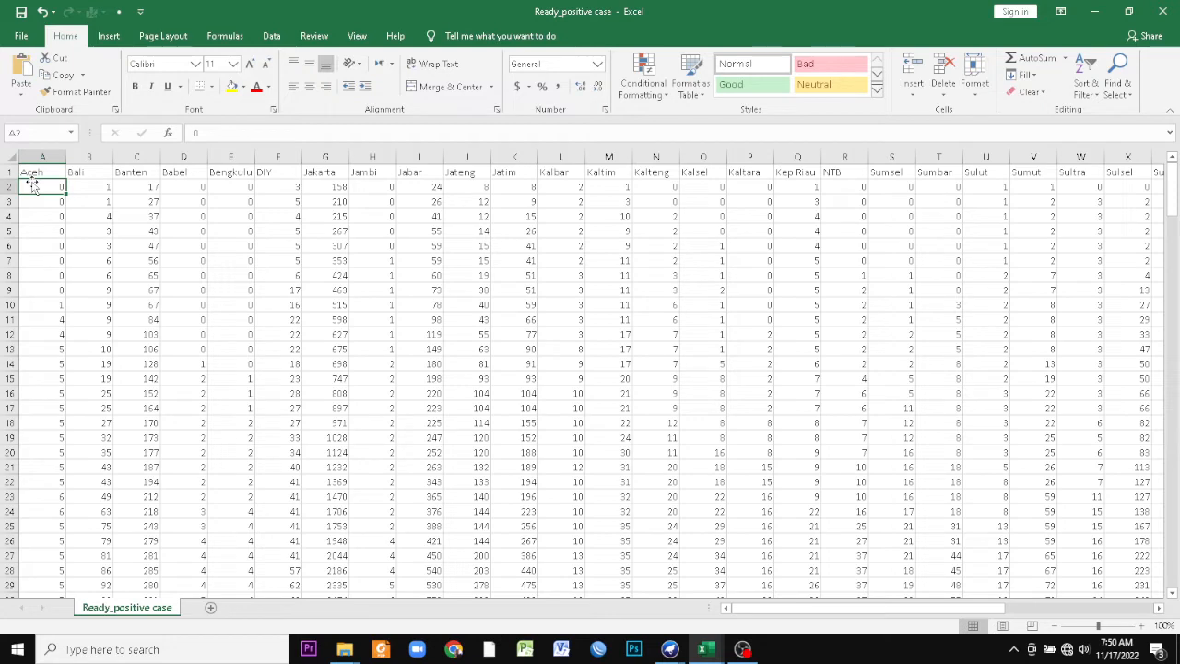
click(35, 172)
click(28, 155)
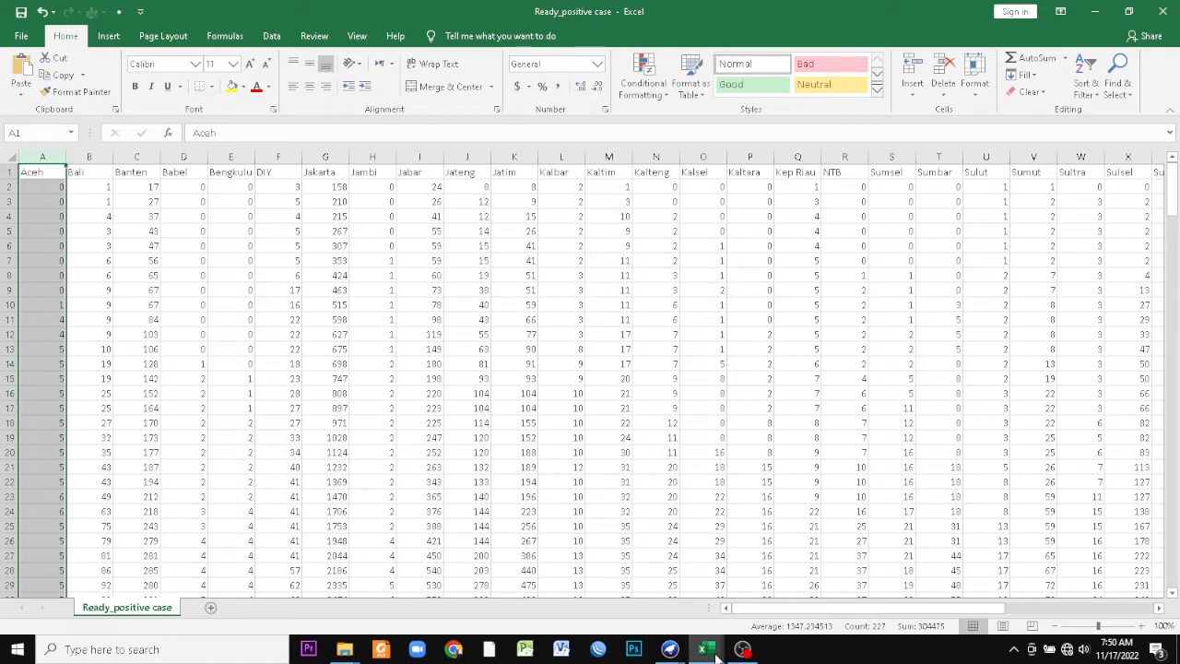
- Look through the rows of the Testing-Test workbook, then minimize it
mouse_move(706, 649)
click(636, 590)
scroll(222, 379, down, 8)
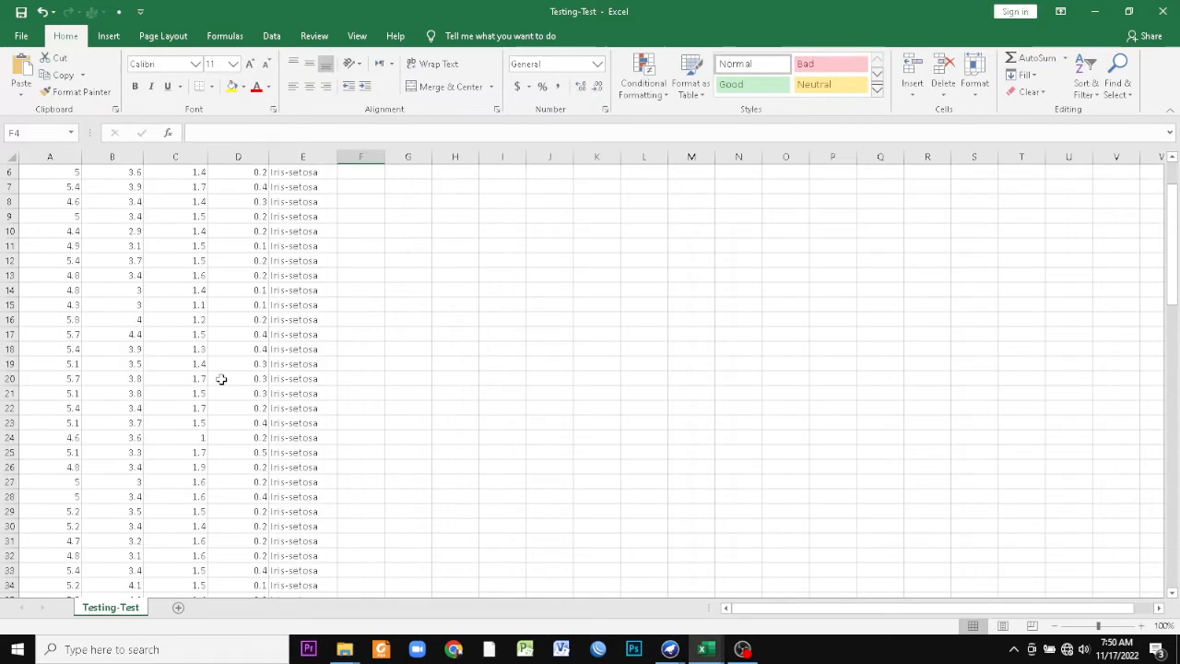
click(1096, 13)
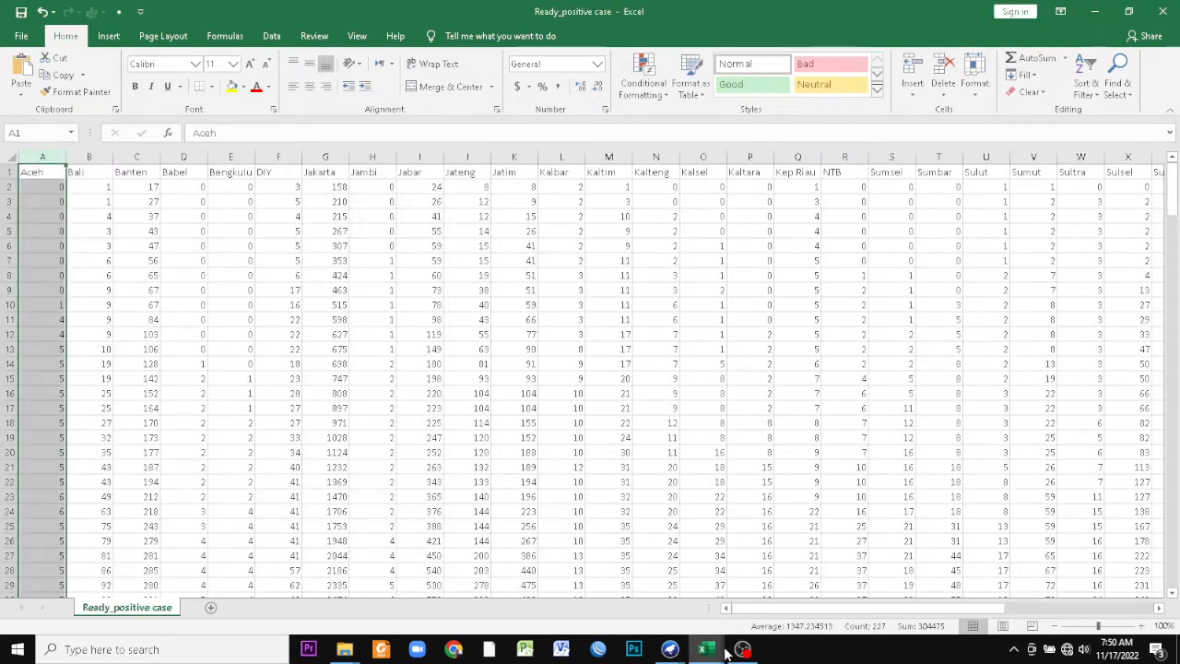
- Switch to the Weka Explorer window and close it, confirming the closure
mouse_move(718, 655)
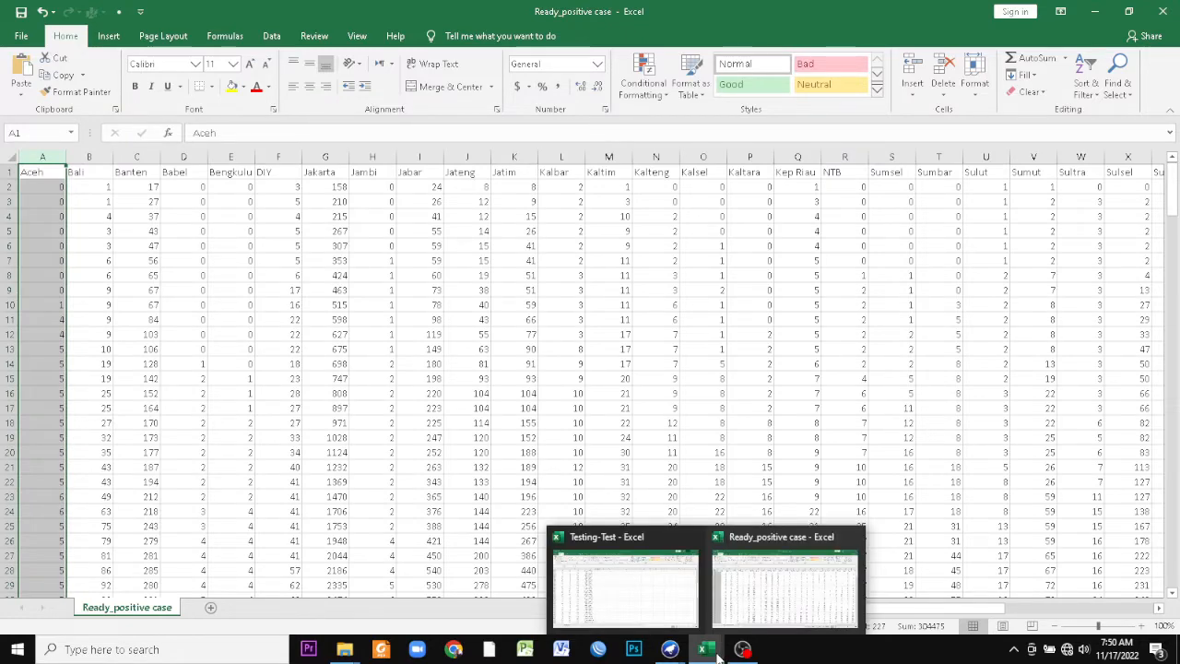
click(671, 651)
click(731, 577)
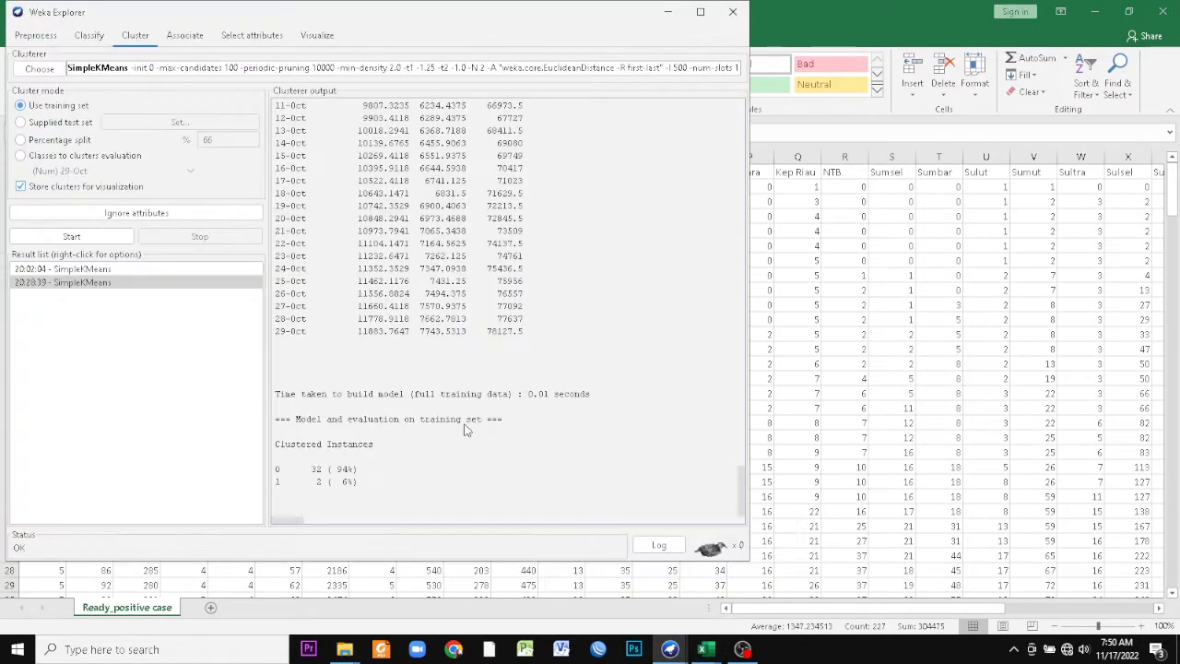
click(732, 12)
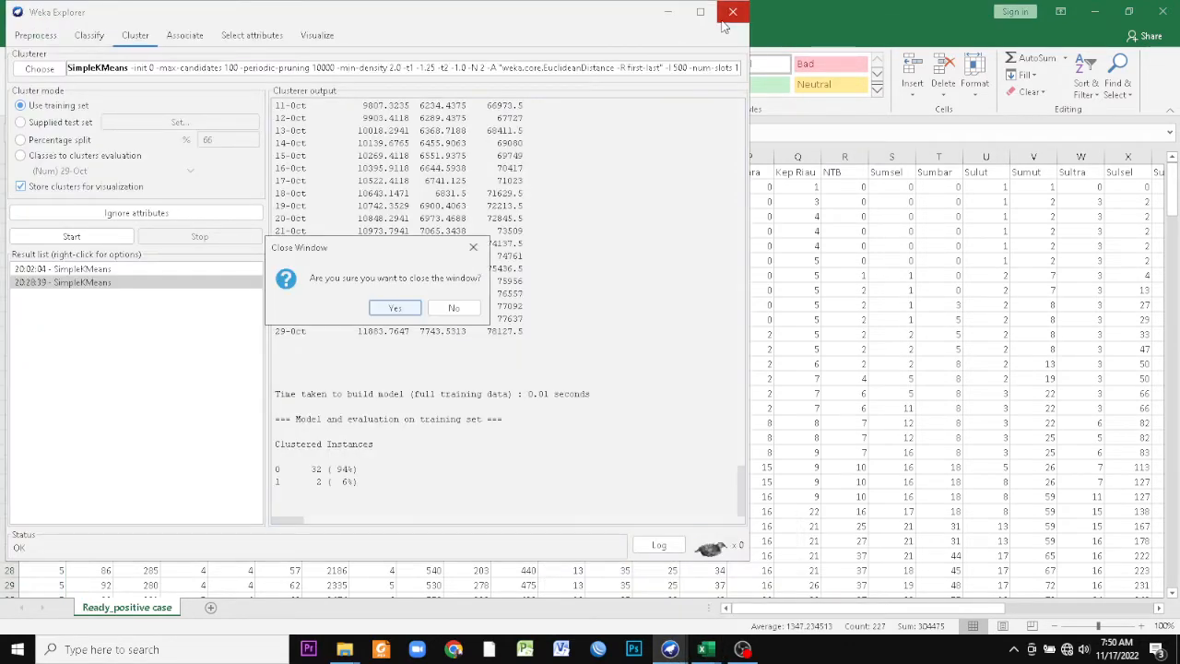
click(394, 308)
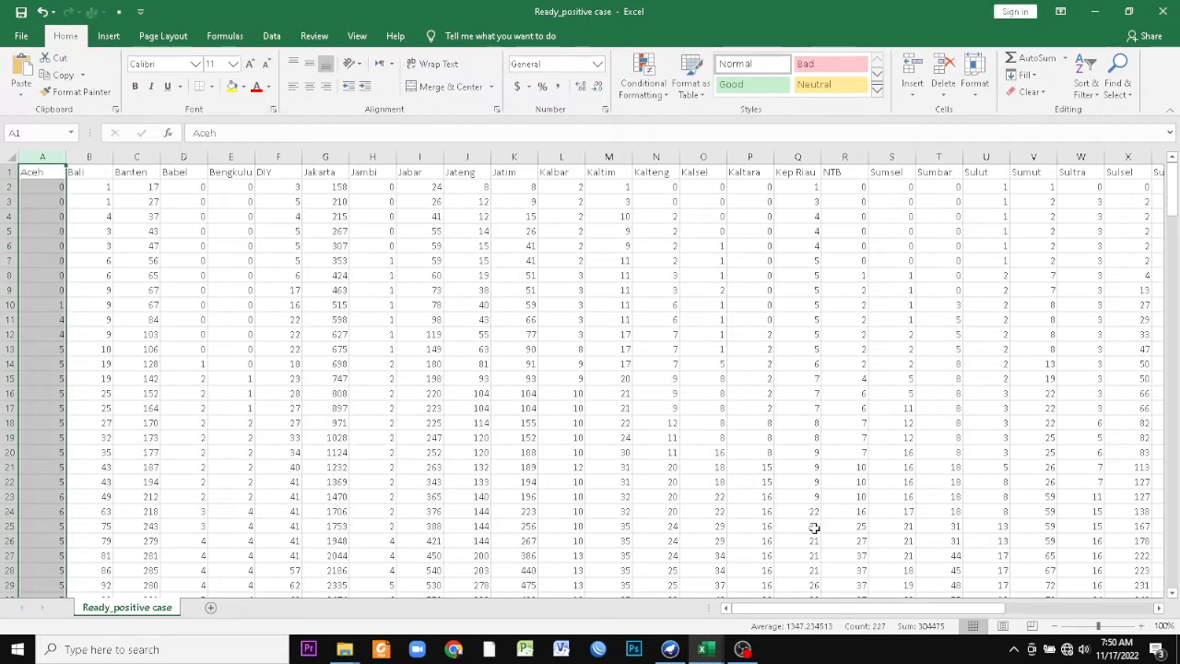
click(670, 649)
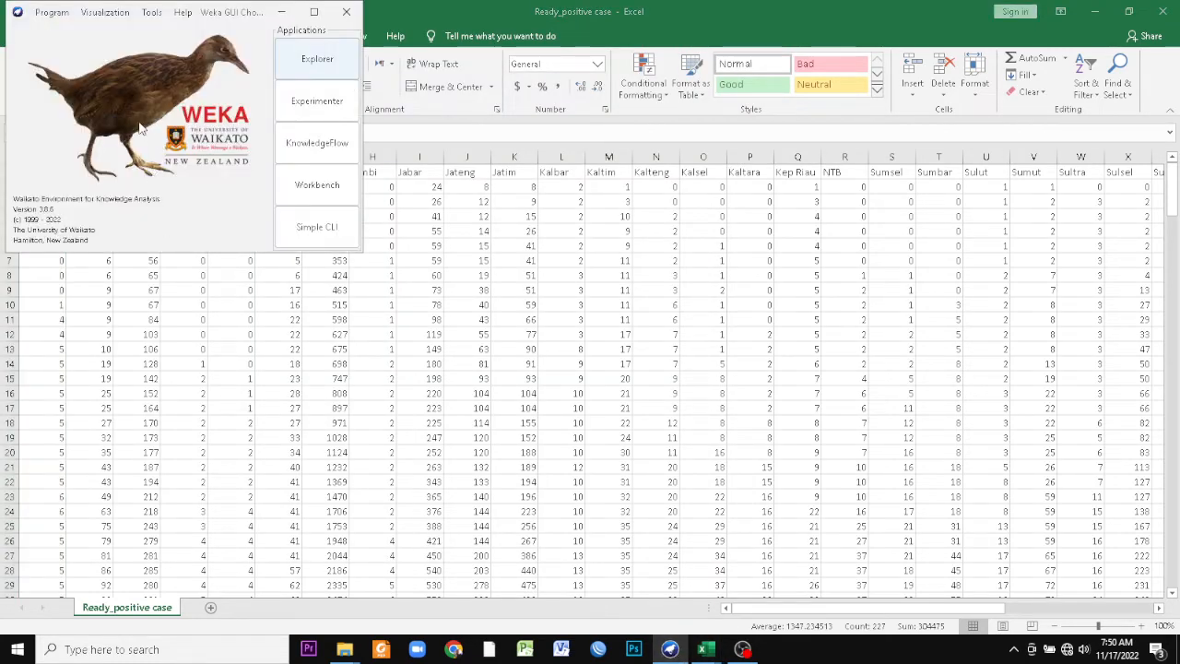
click(433, 222)
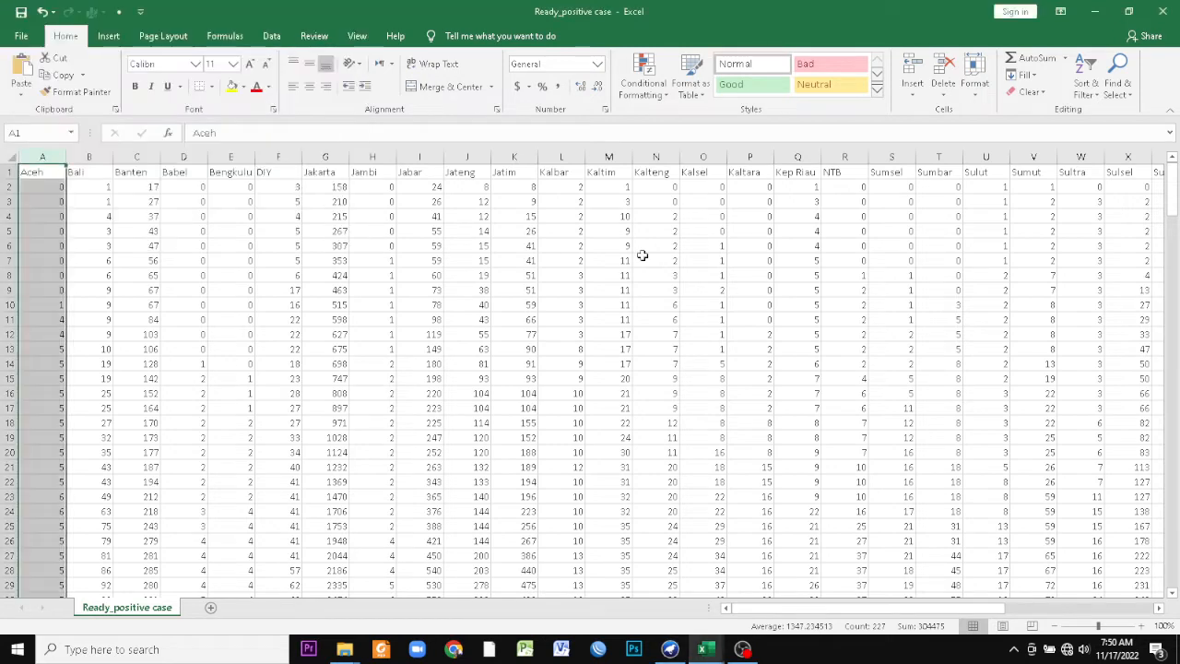
click(132, 243)
click(42, 174)
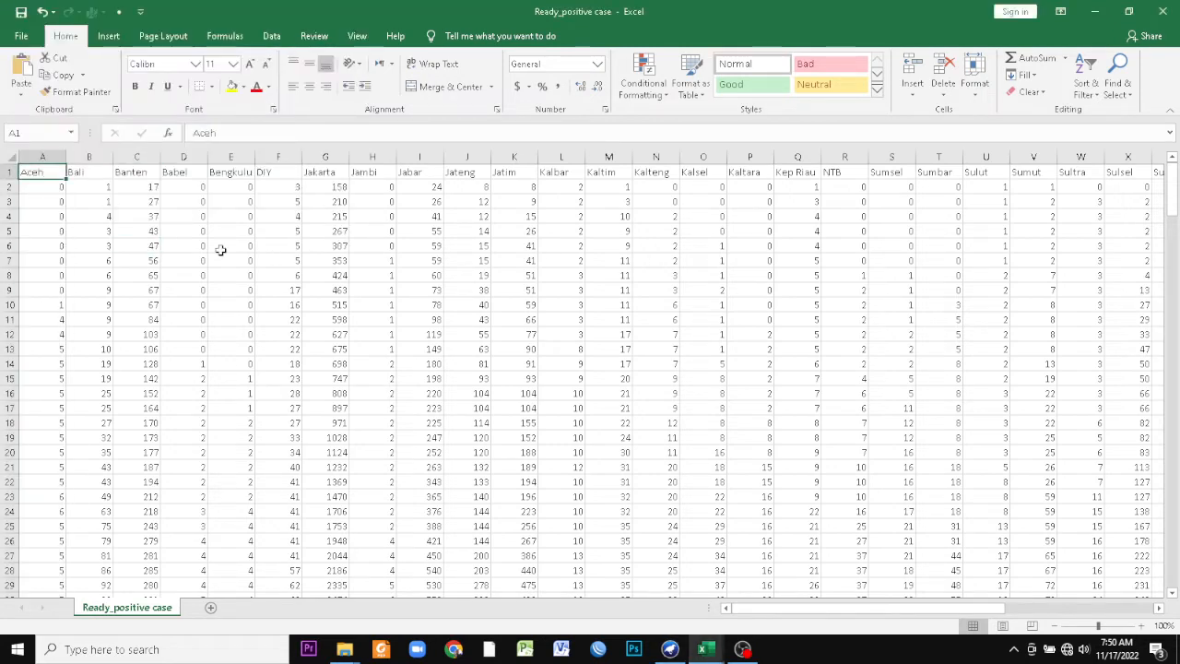
click(425, 290)
click(502, 378)
click(275, 292)
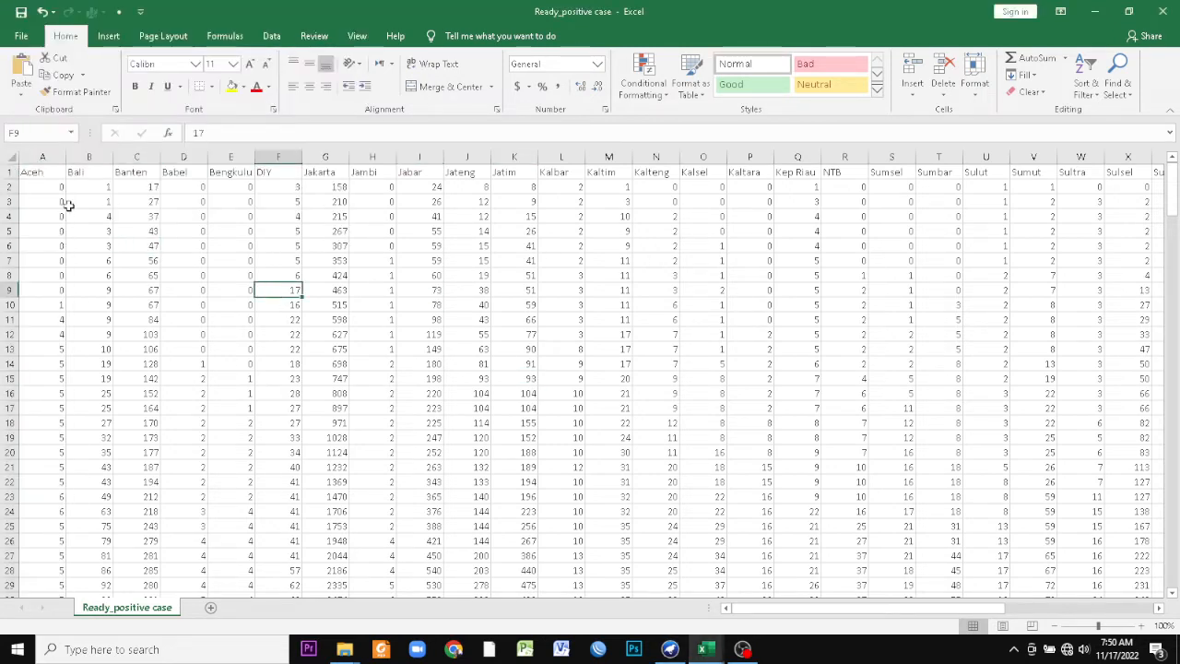
- Copy the whole province table from A1 to the last used cell and paste it transposed at A1 of a new workbook
click(37, 174)
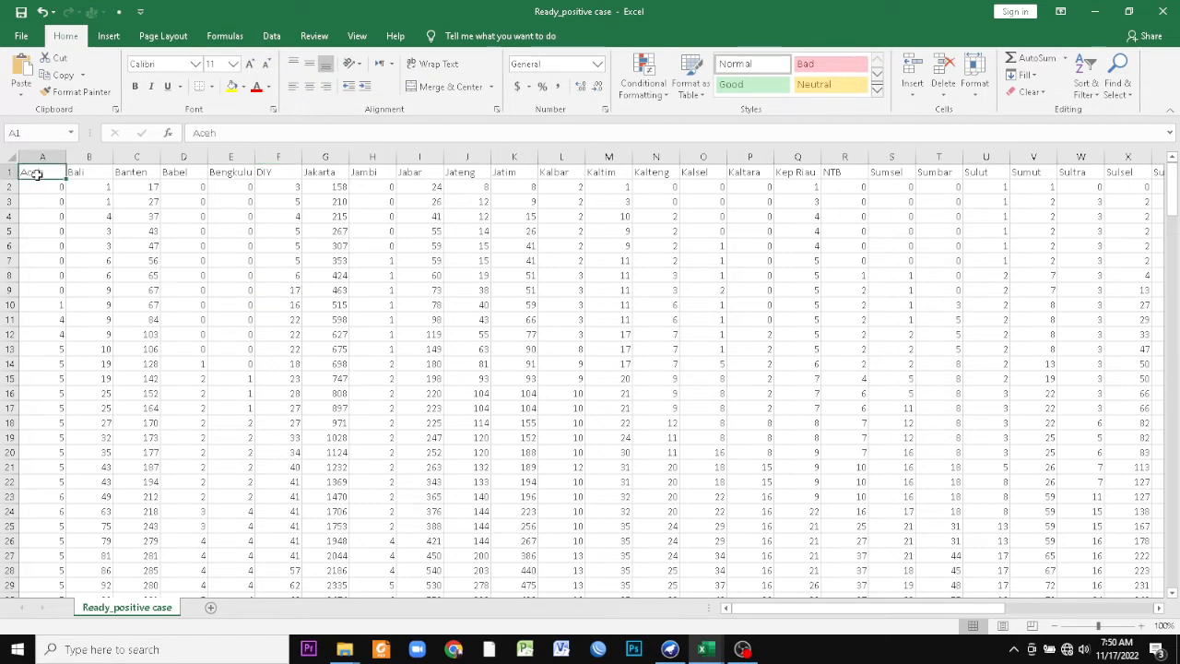
key(ctrl+shift+End)
key(ctrl+c)
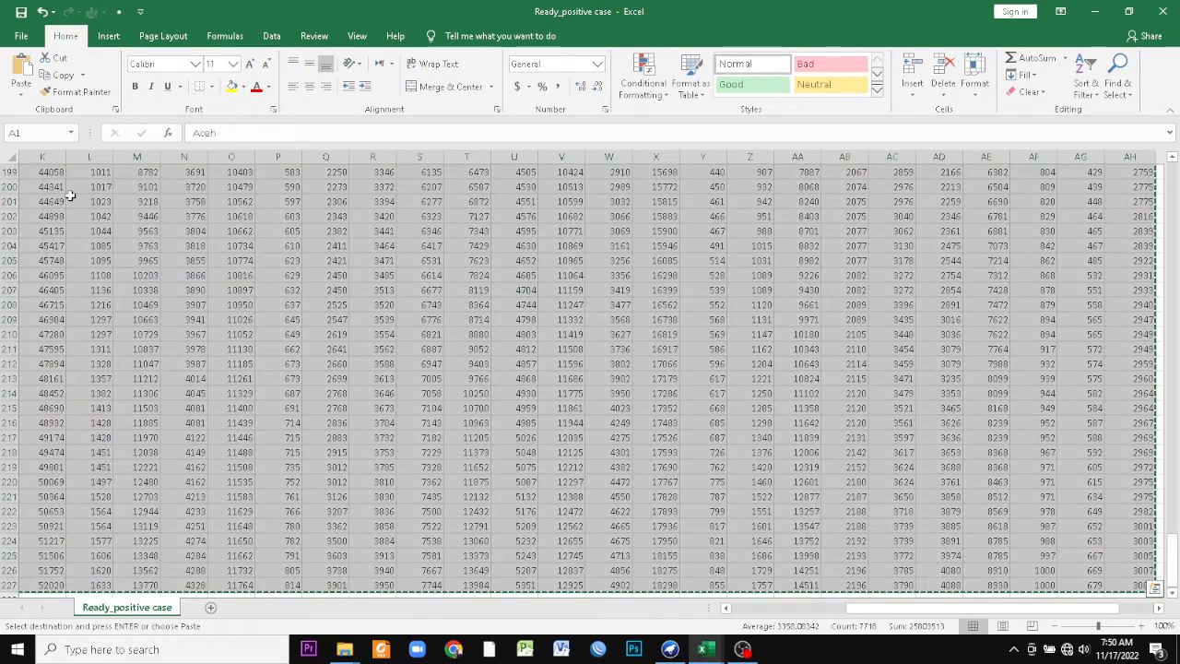
key(ctrl+n)
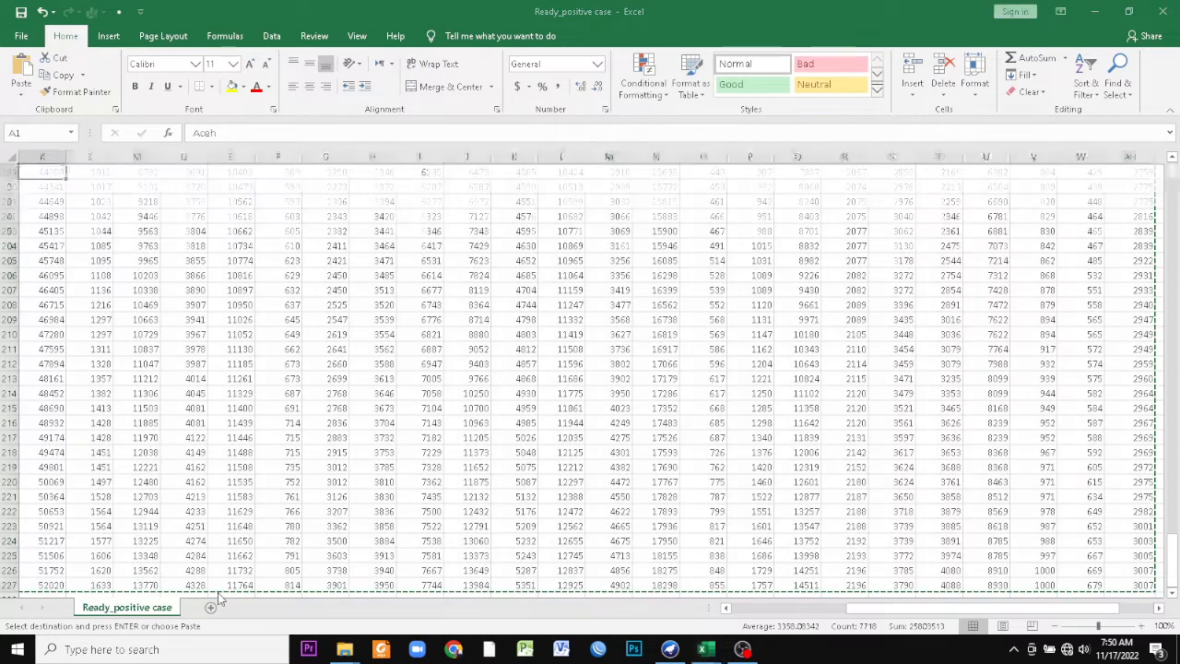
right_click(46, 172)
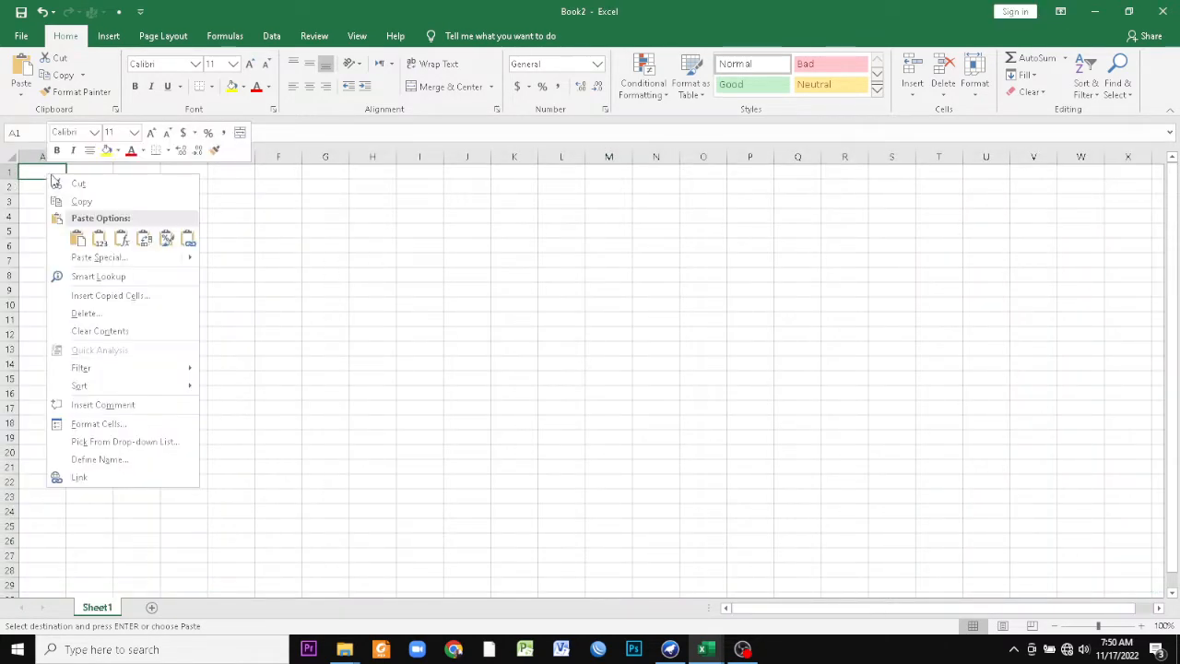
click(144, 239)
click(330, 277)
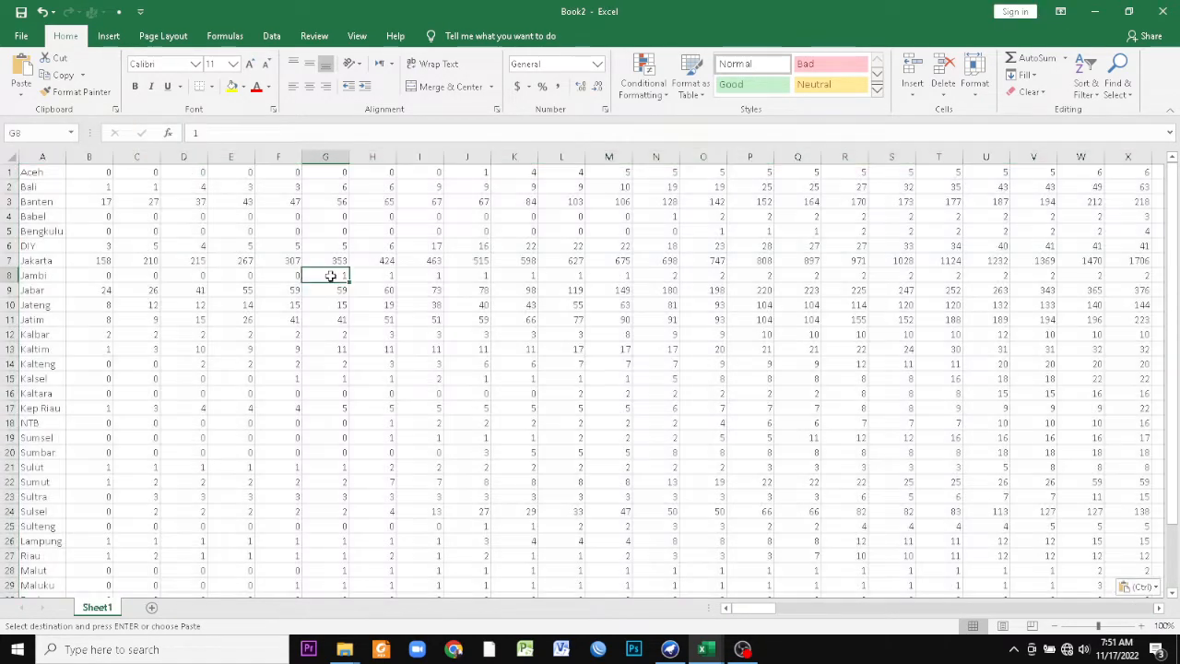
scroll(189, 314, down, 5)
scroll(187, 323, up, 5)
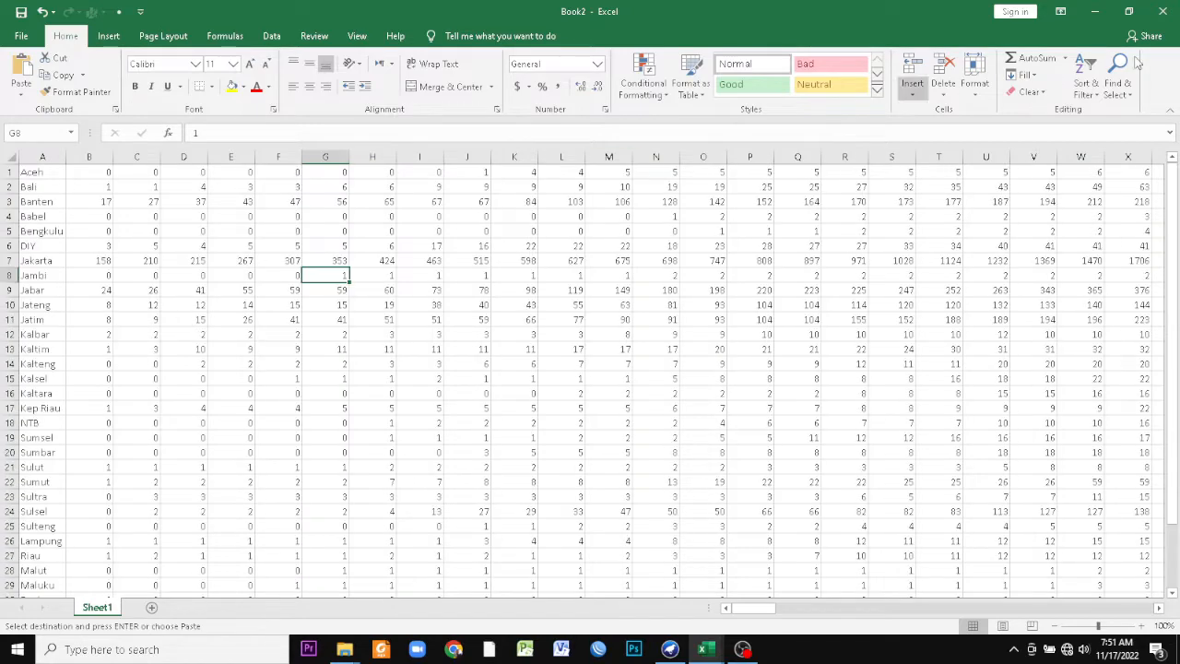
- Look through the file types available when saving the transposed workbook, then cancel the save
click(20, 35)
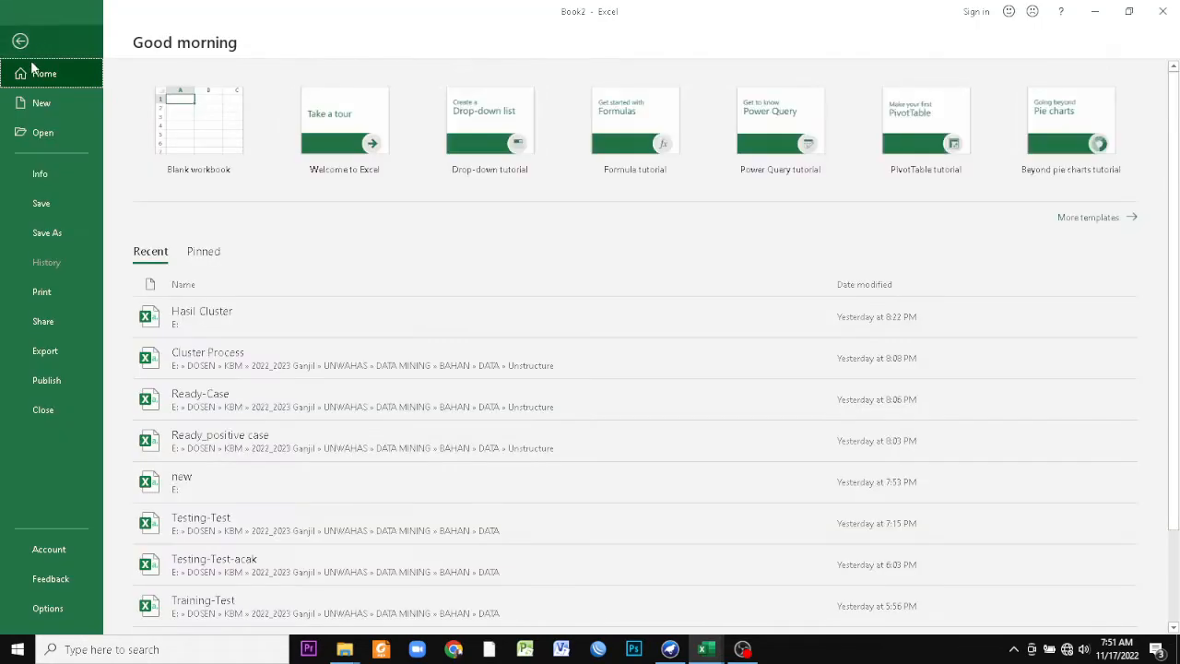
click(48, 233)
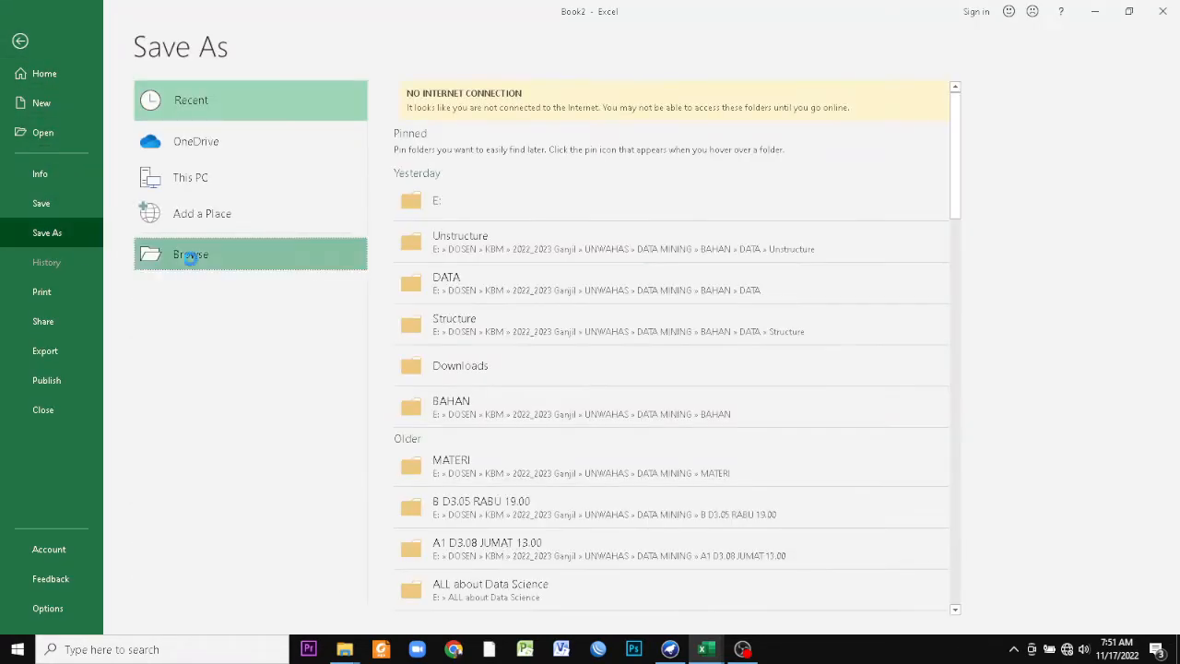
click(191, 263)
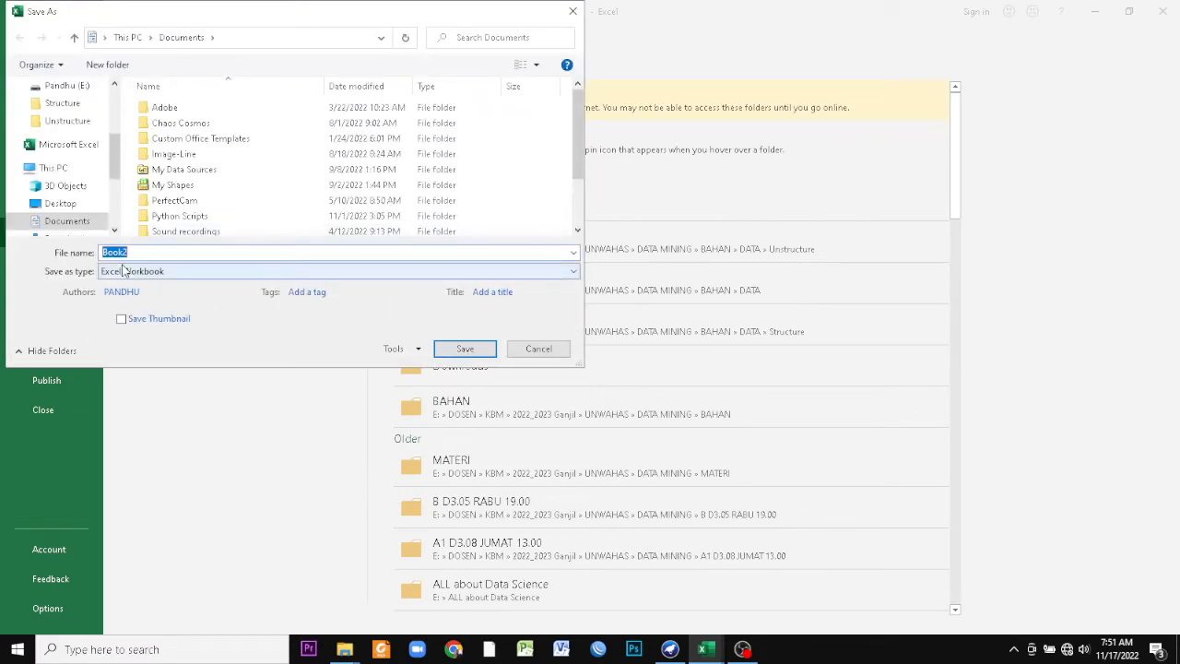
click(132, 273)
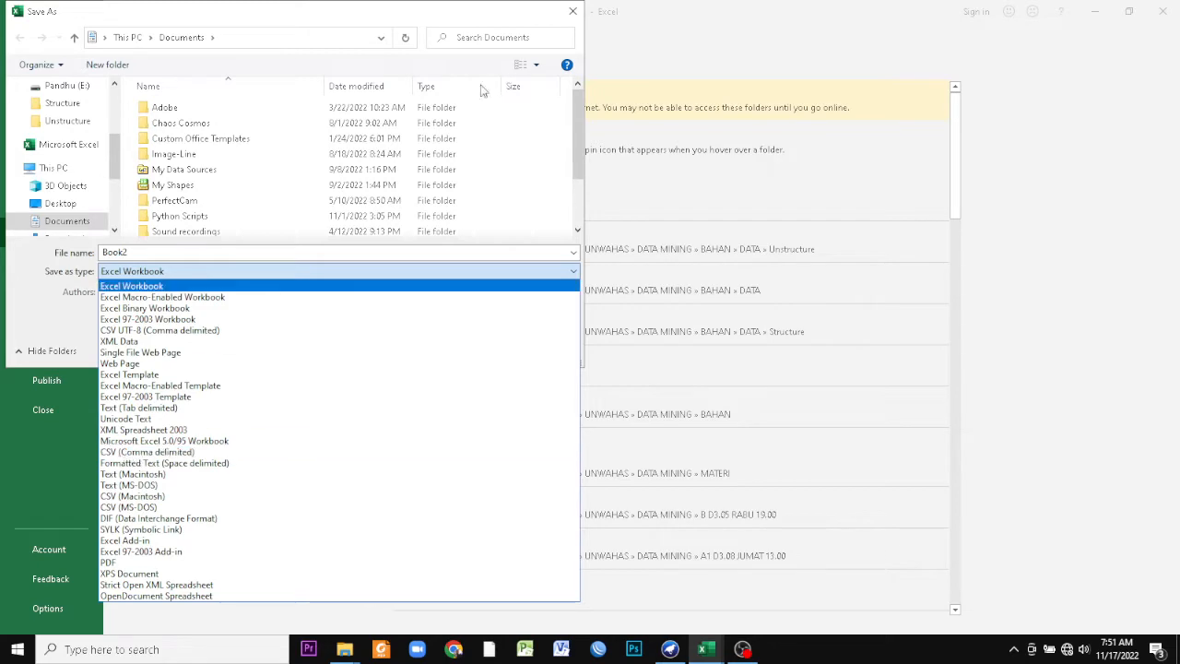
click(573, 11)
click(573, 11)
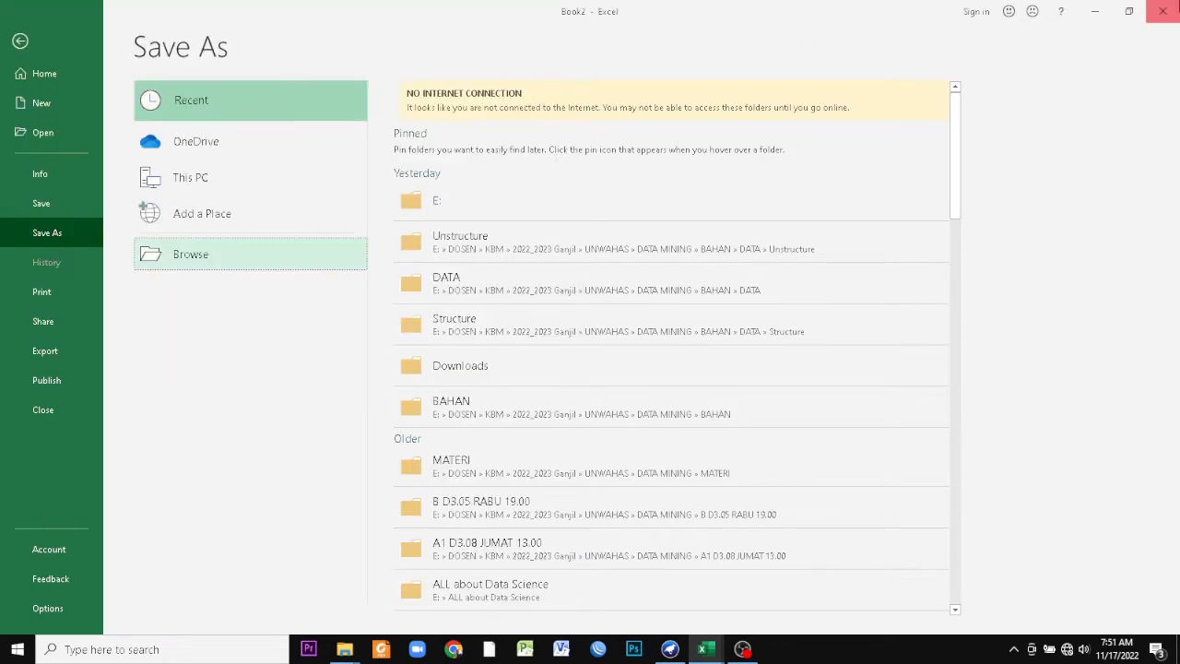
- Close the transposed workbook and the Ready_positive case workbook without saving either one
click(1163, 11)
click(600, 338)
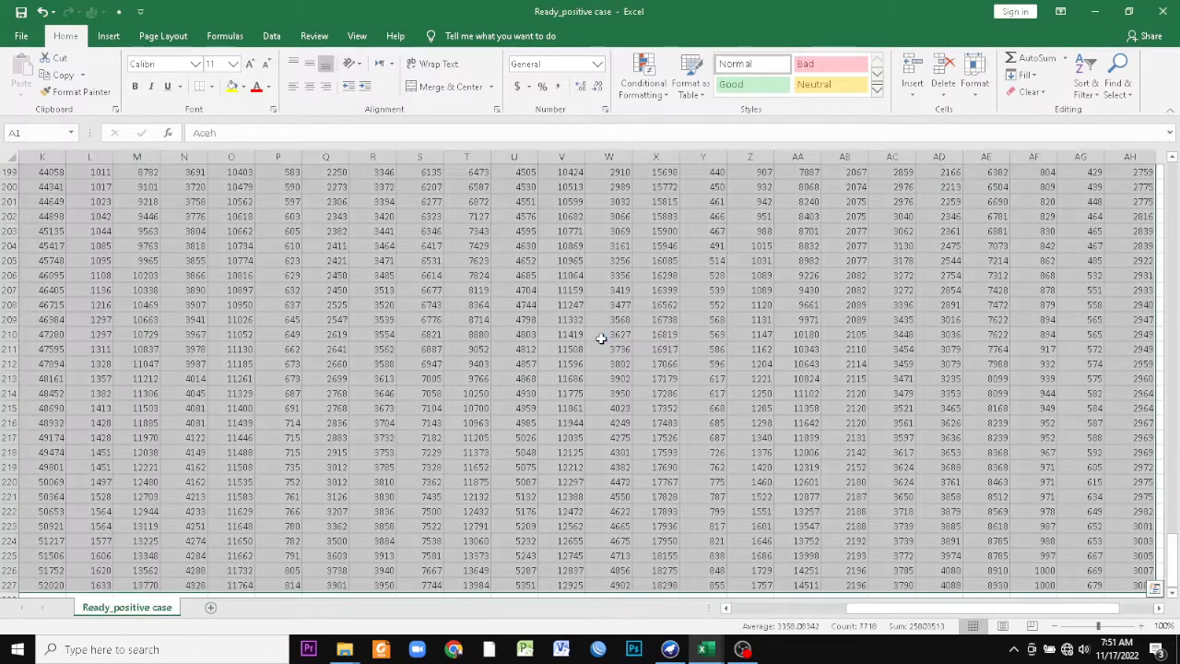
click(1162, 11)
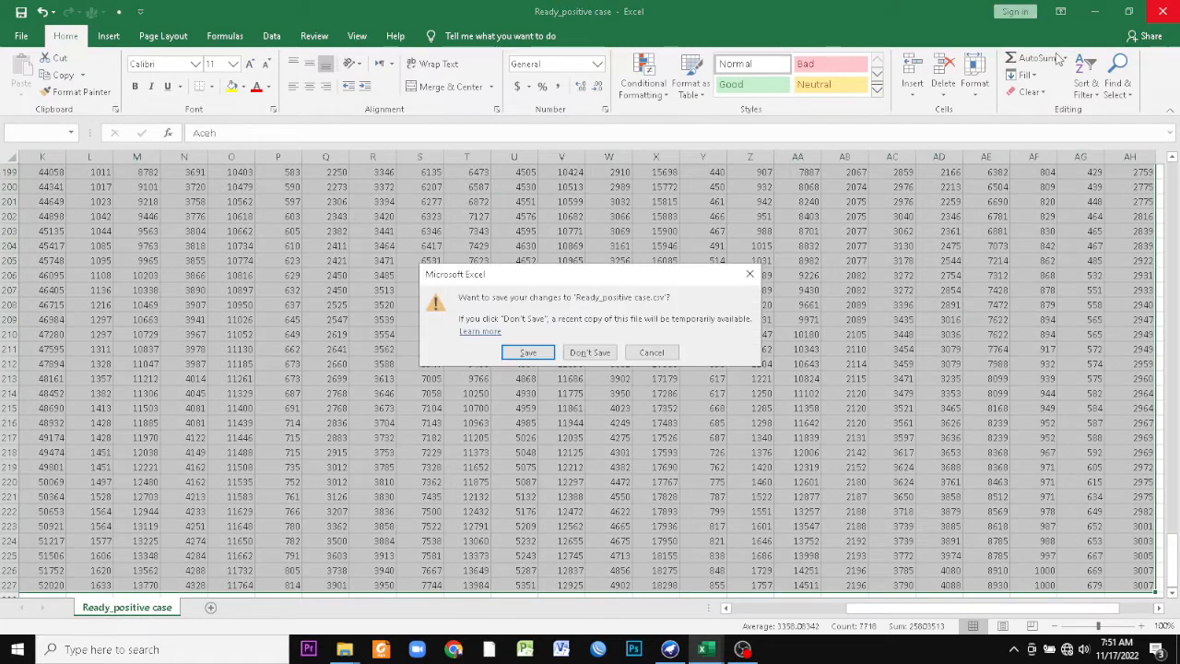
click(592, 351)
- In File Explorer, browse the E: drive to DOSEN > KBM > 2022_2023 Ganjil > UNWAHAS > DATA MINING > BAHAN > DATA > Unstructure
click(377, 345)
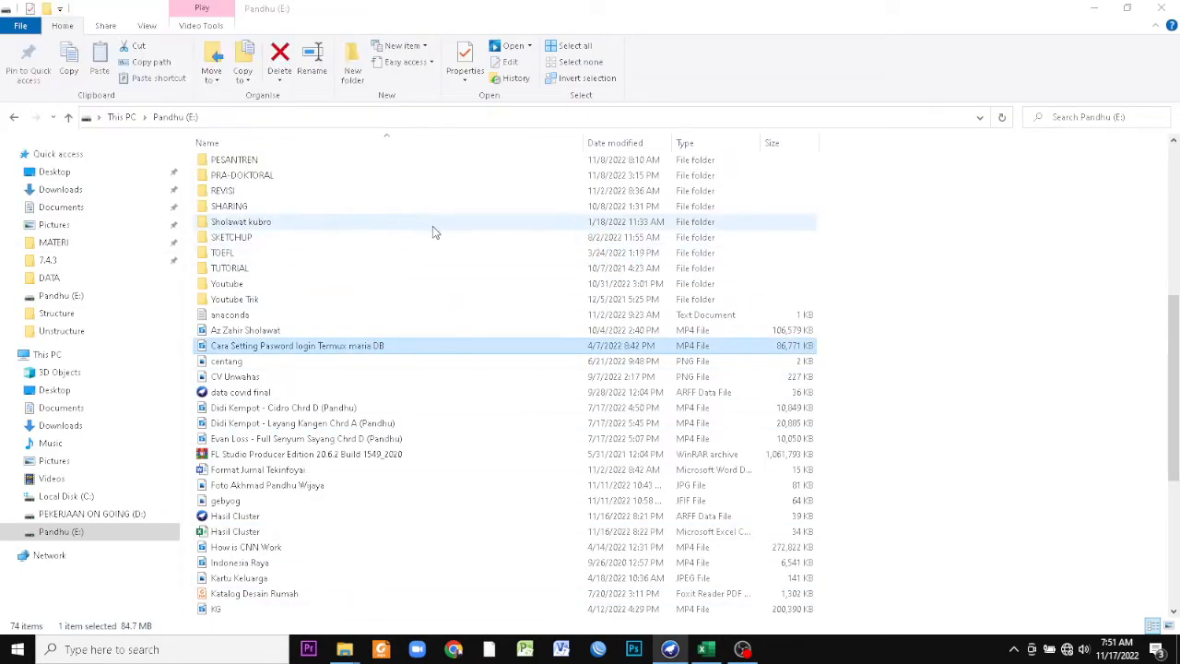
click(97, 533)
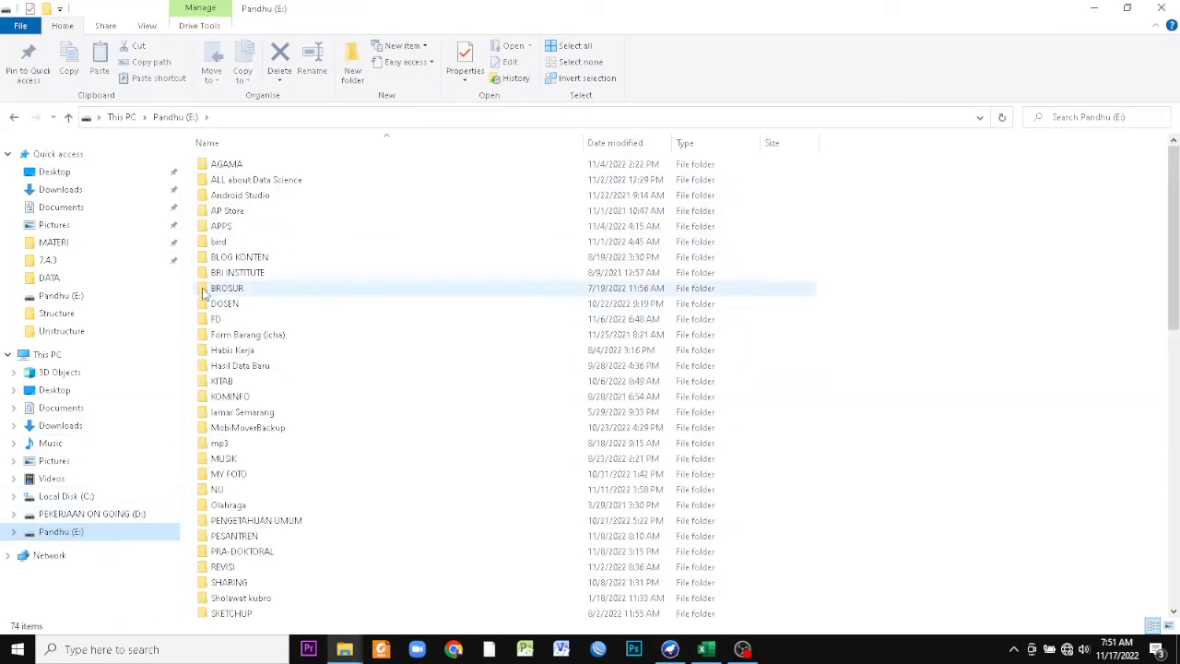
click(219, 319)
double_click(219, 304)
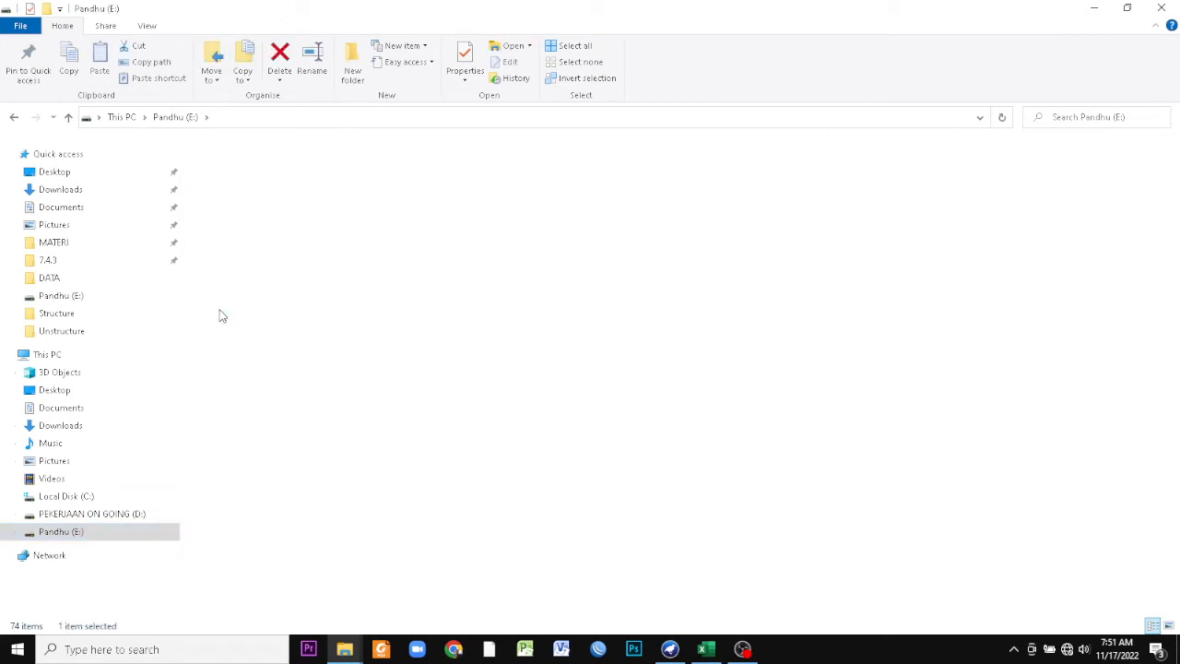
double_click(222, 192)
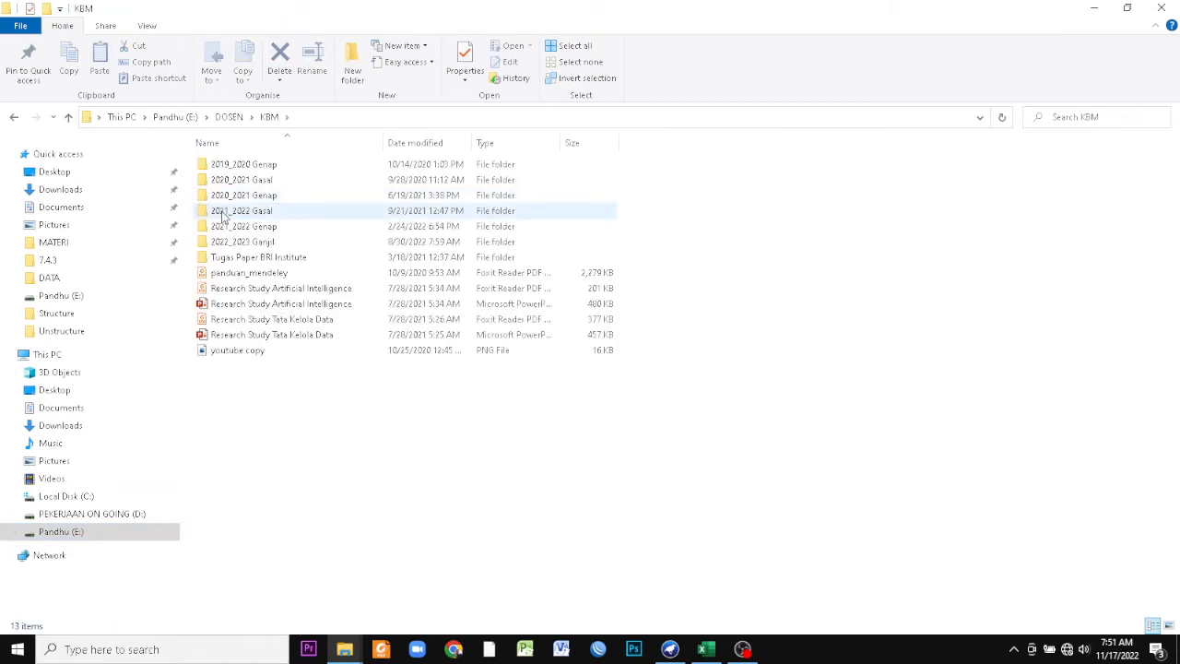
double_click(223, 244)
double_click(230, 217)
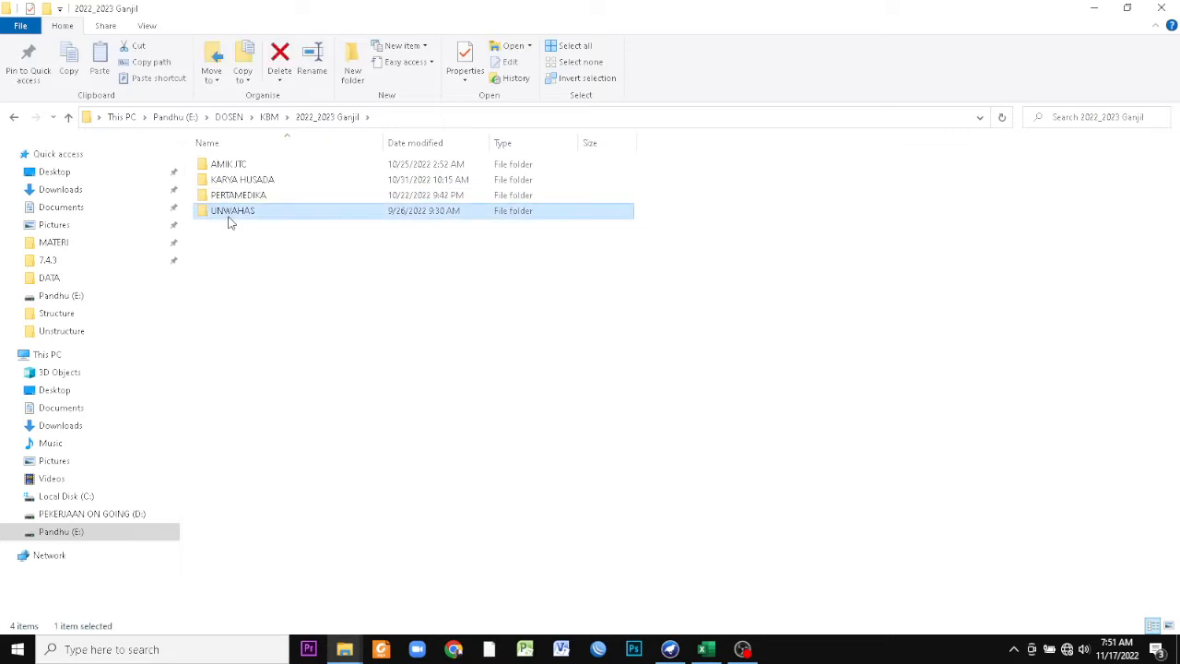
double_click(231, 184)
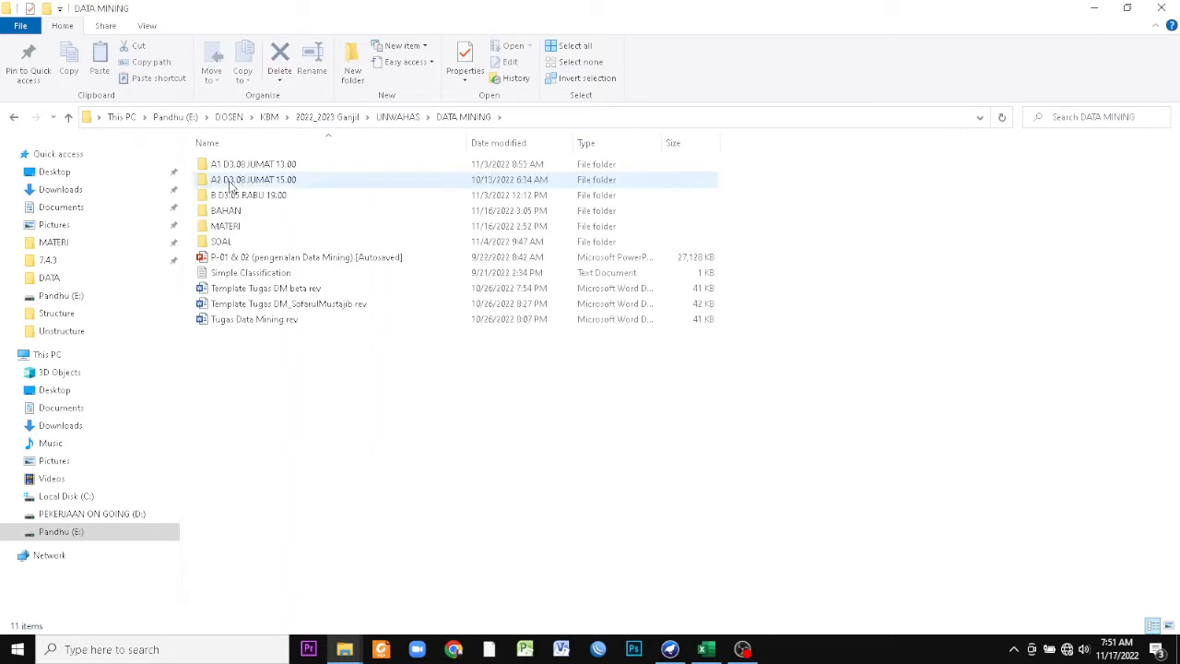
double_click(223, 210)
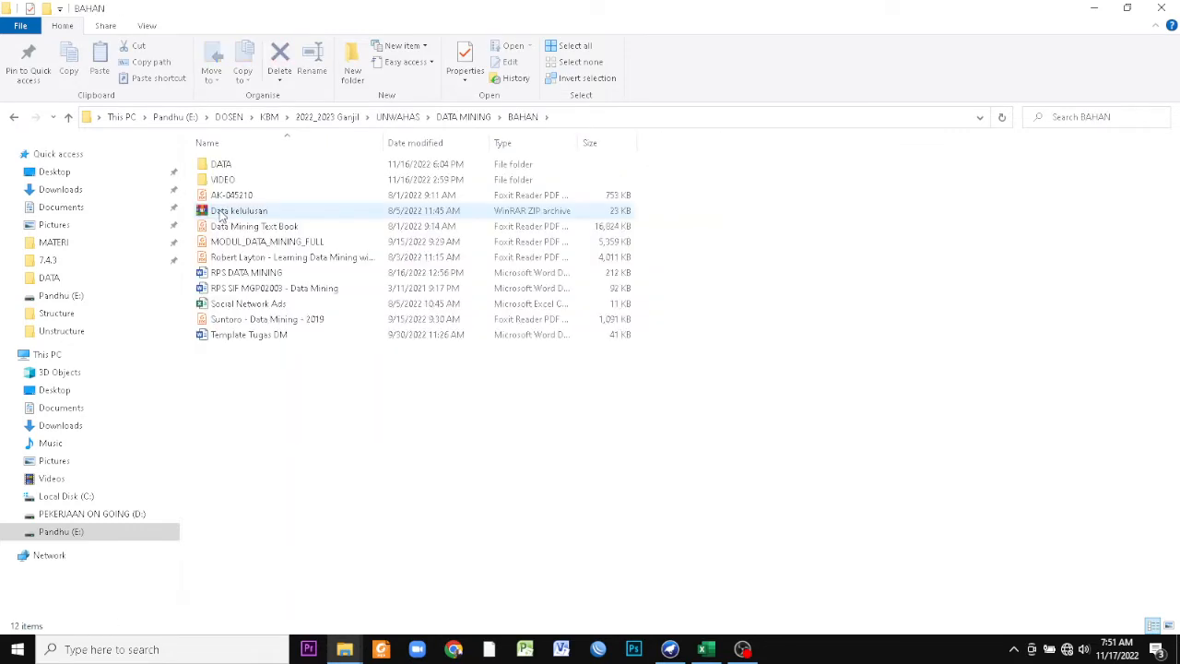
double_click(221, 164)
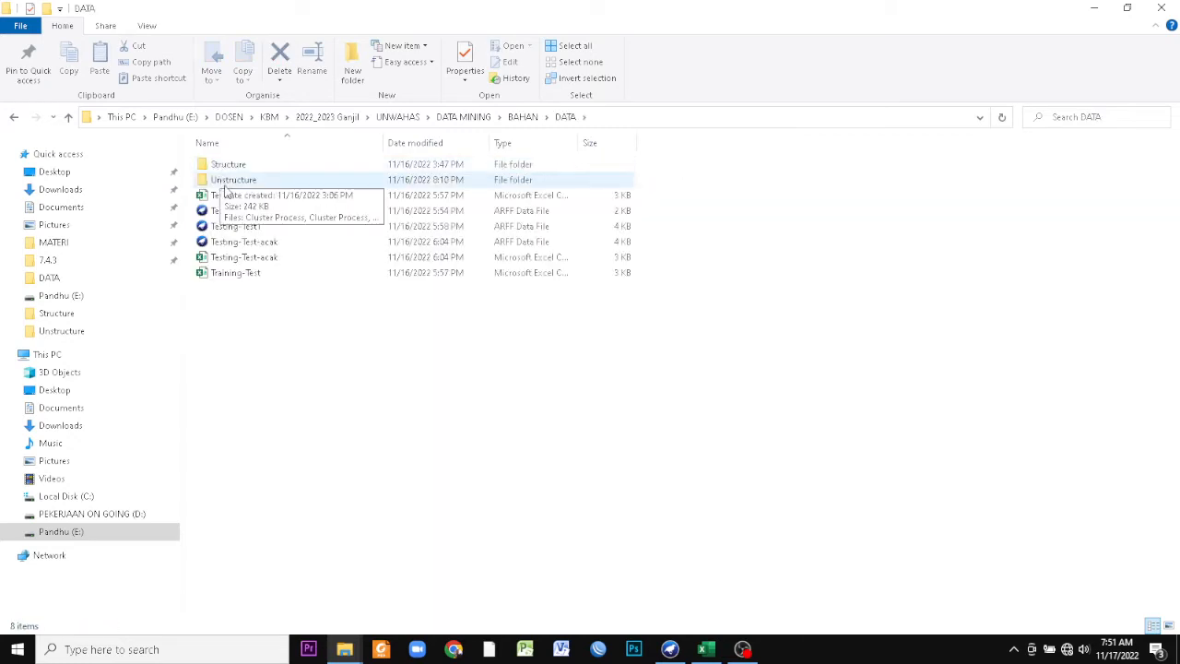
double_click(229, 181)
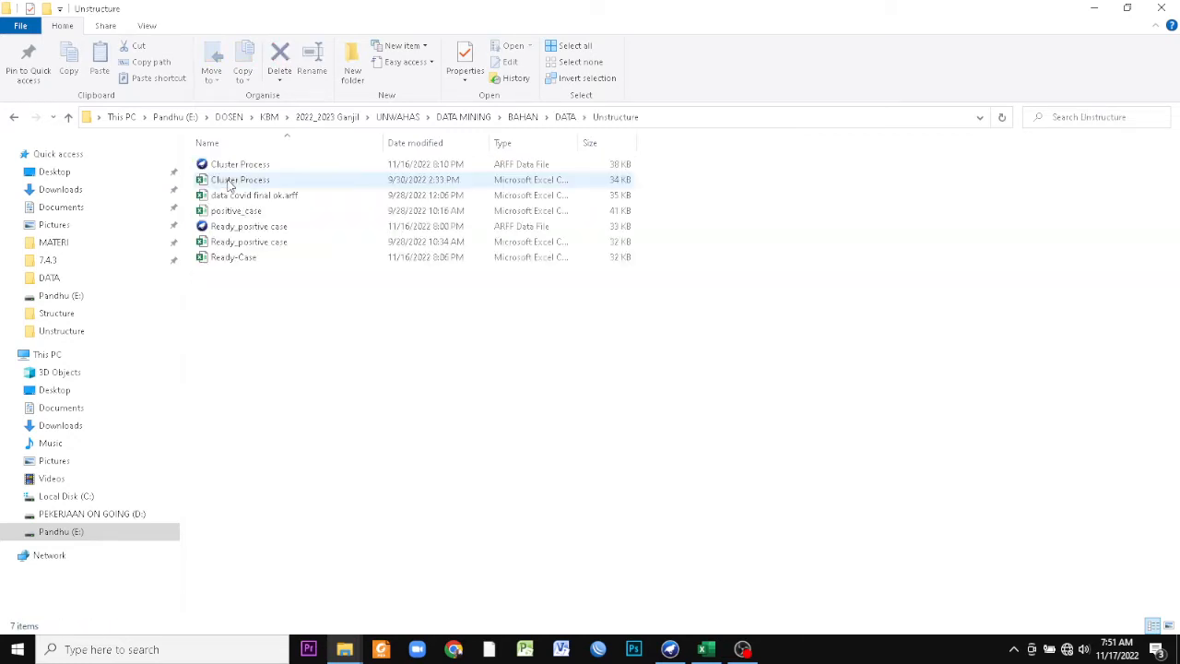
- Open the positive_case file to view its data, then close it and return to the Unstructure folder
double_click(238, 212)
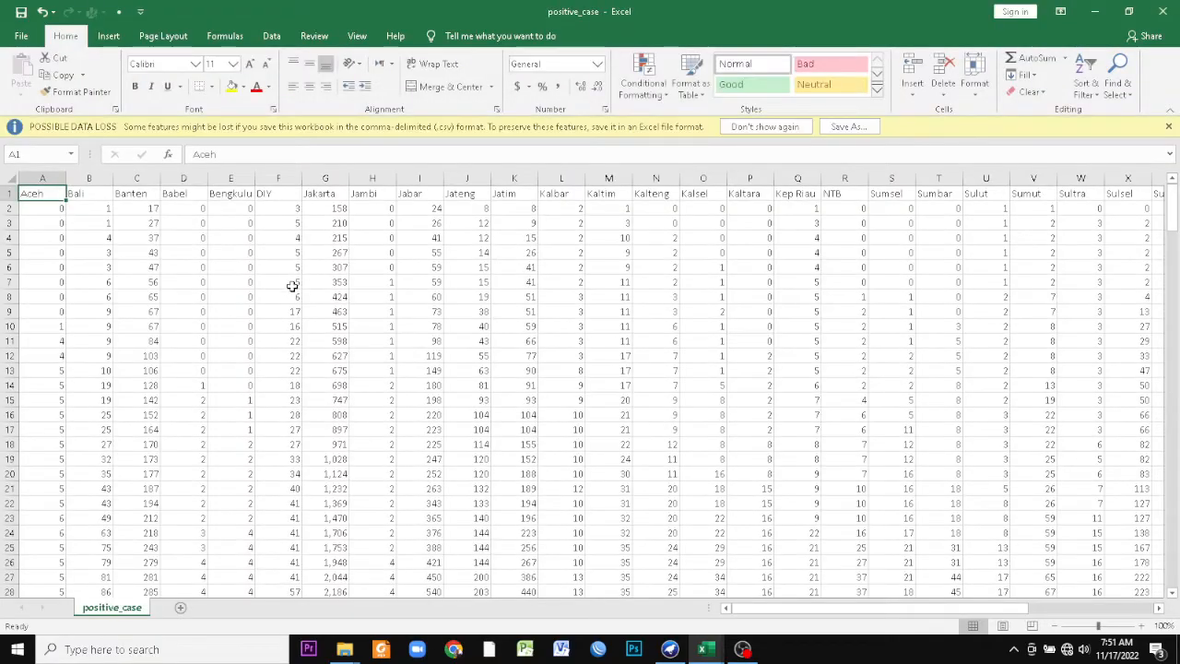
click(1163, 11)
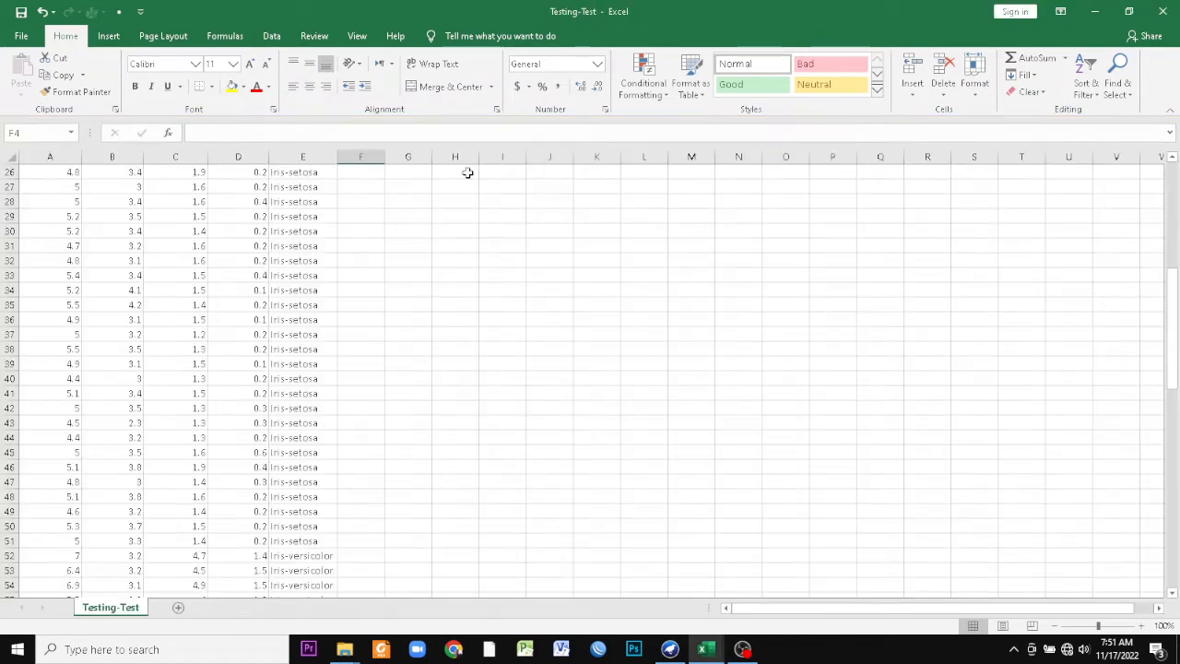
mouse_move(344, 648)
click(293, 609)
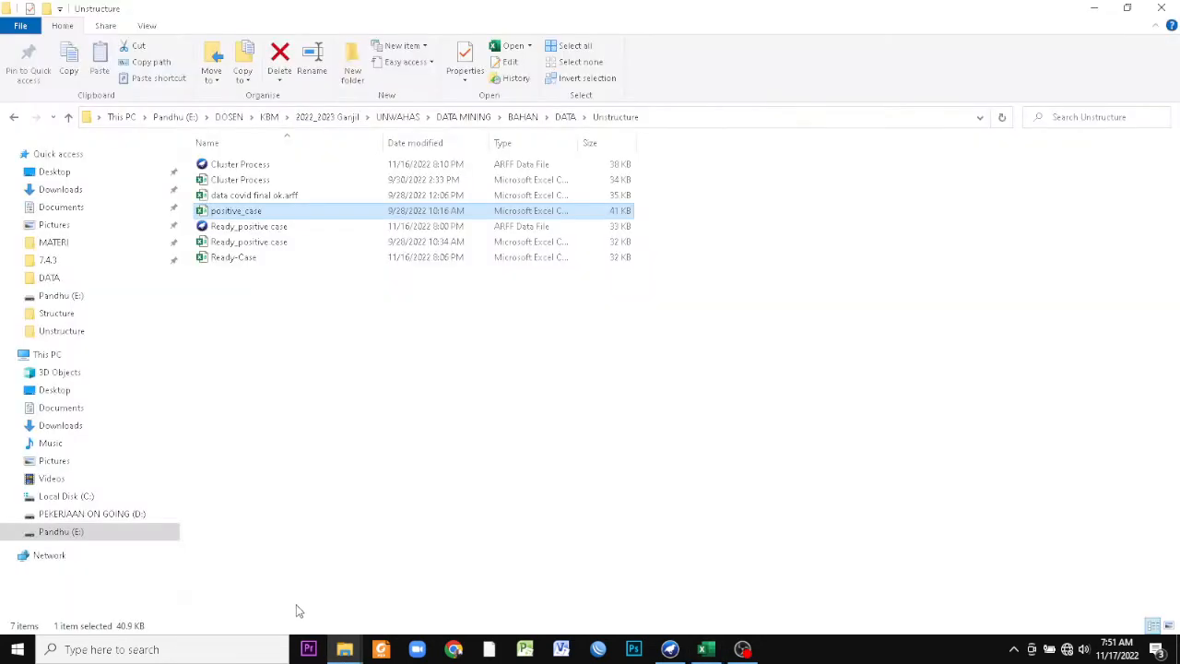
- View the Ready_positive case spreadsheet and close it, then close the Testing-Test workbook without saving
double_click(285, 242)
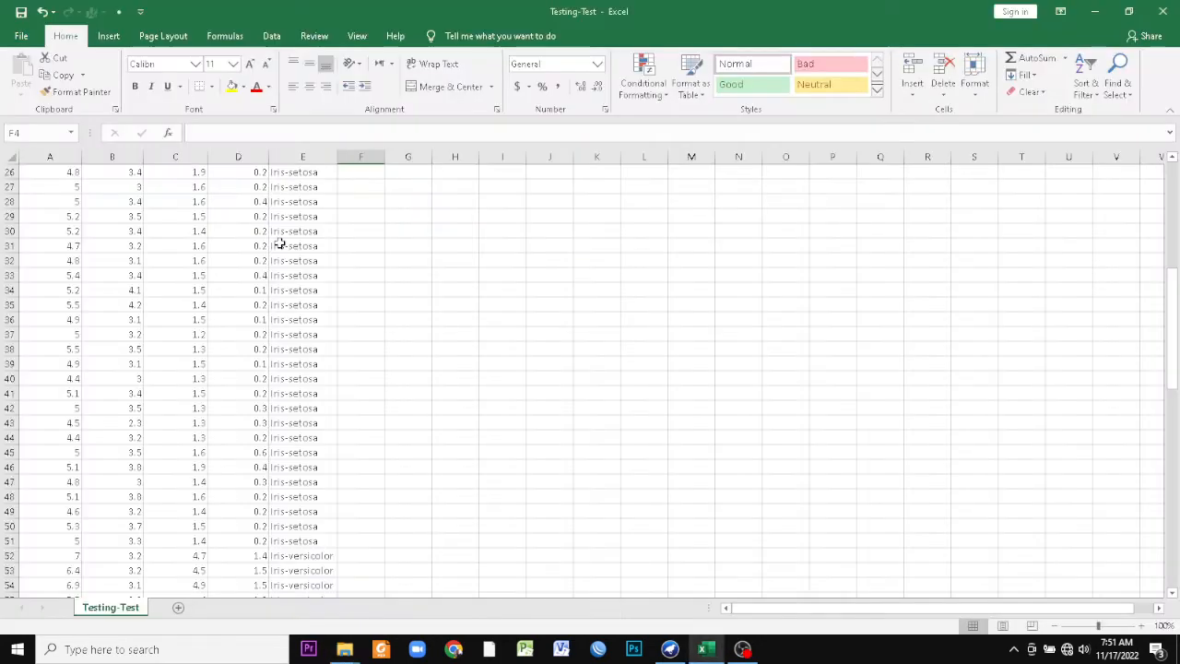
click(368, 288)
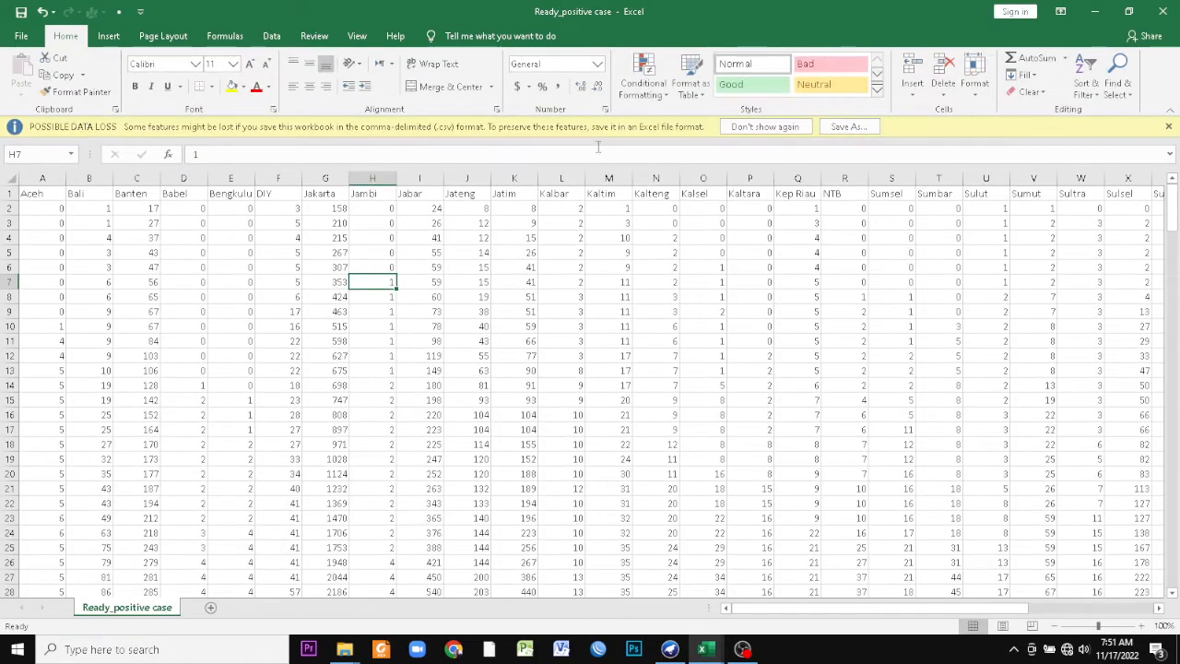
click(1165, 13)
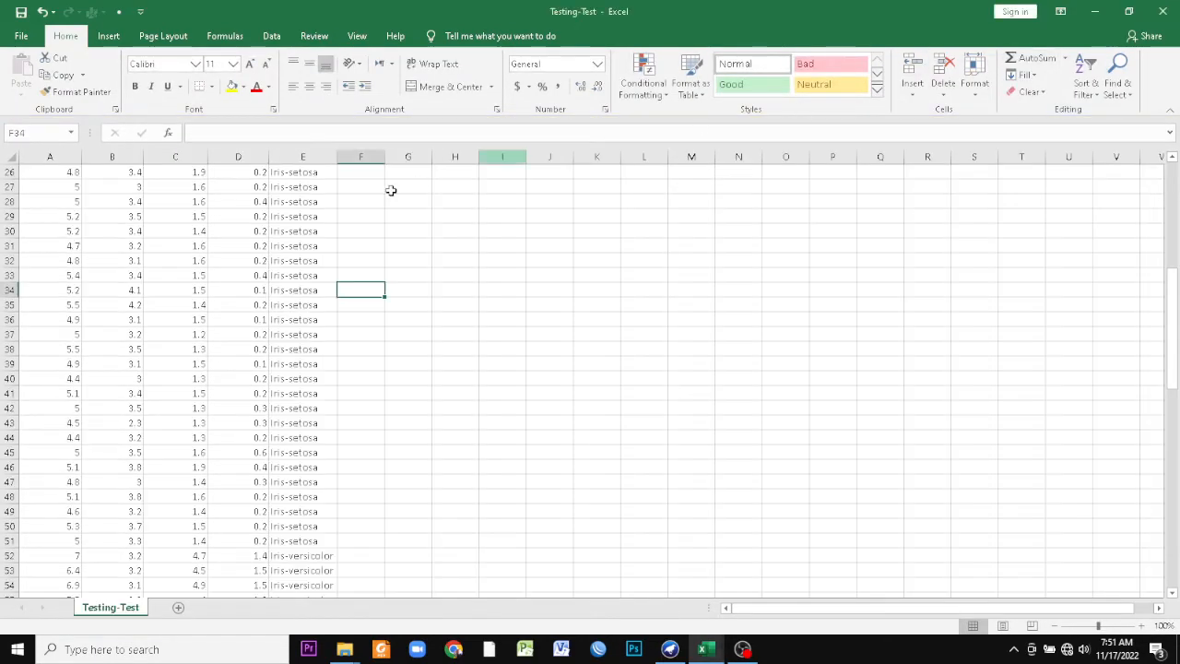
click(1175, 6)
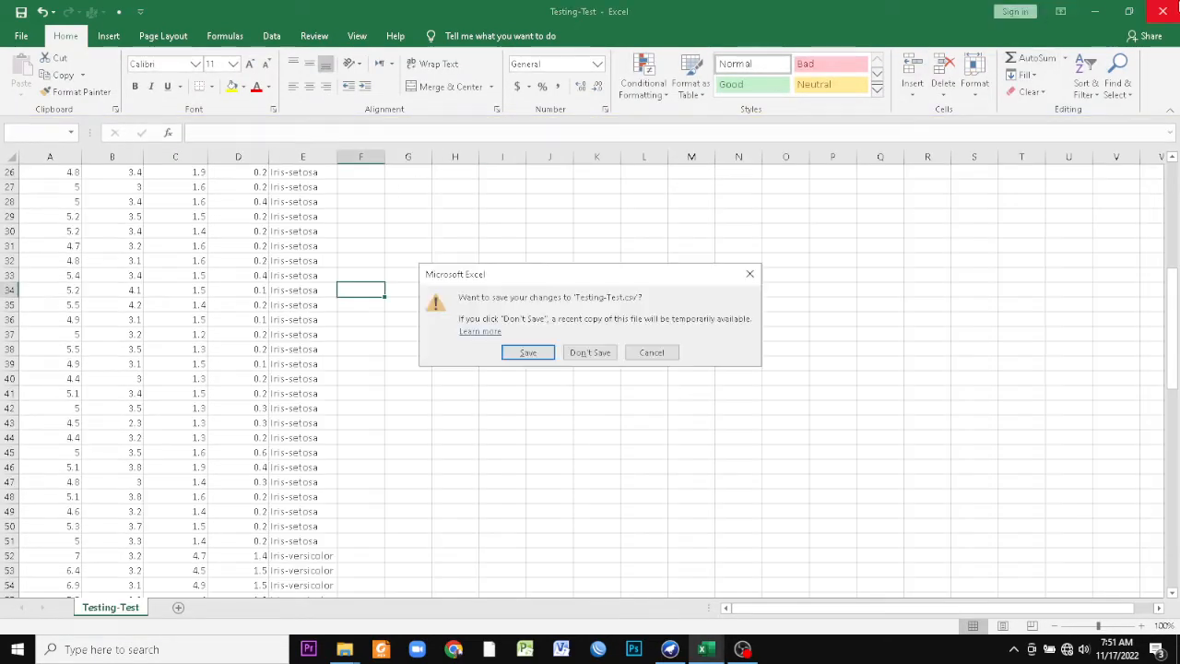
click(589, 352)
- Open the Ready-Case file, look through its transposed province rows, and close it
double_click(226, 257)
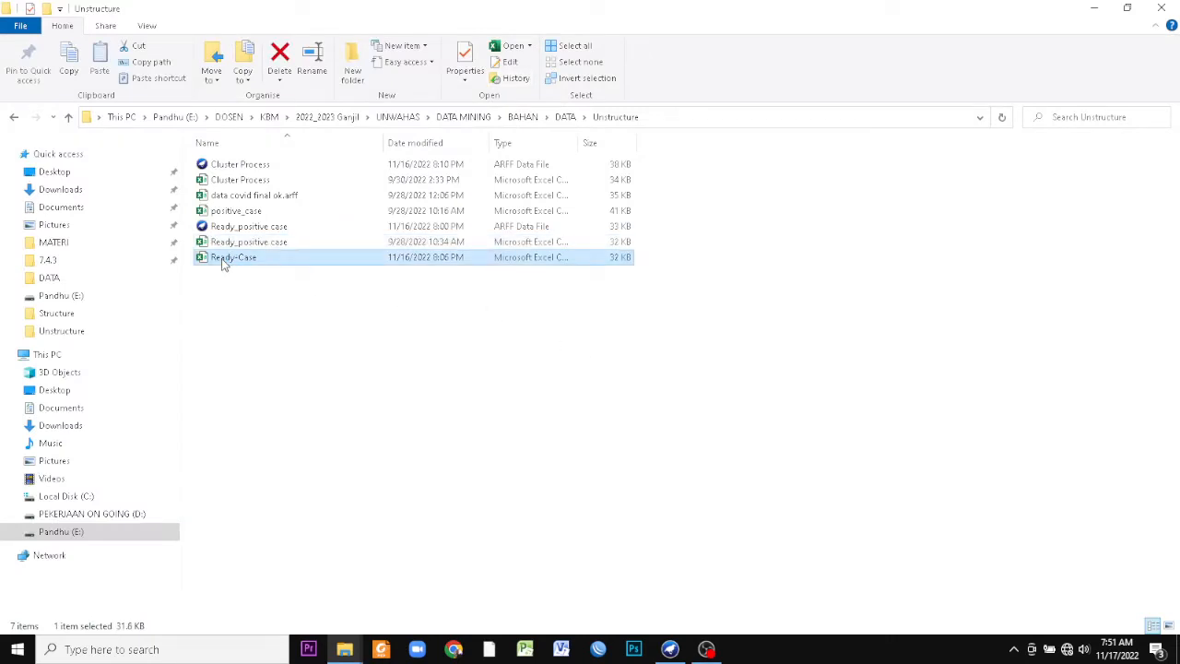
scroll(353, 338, down, 7)
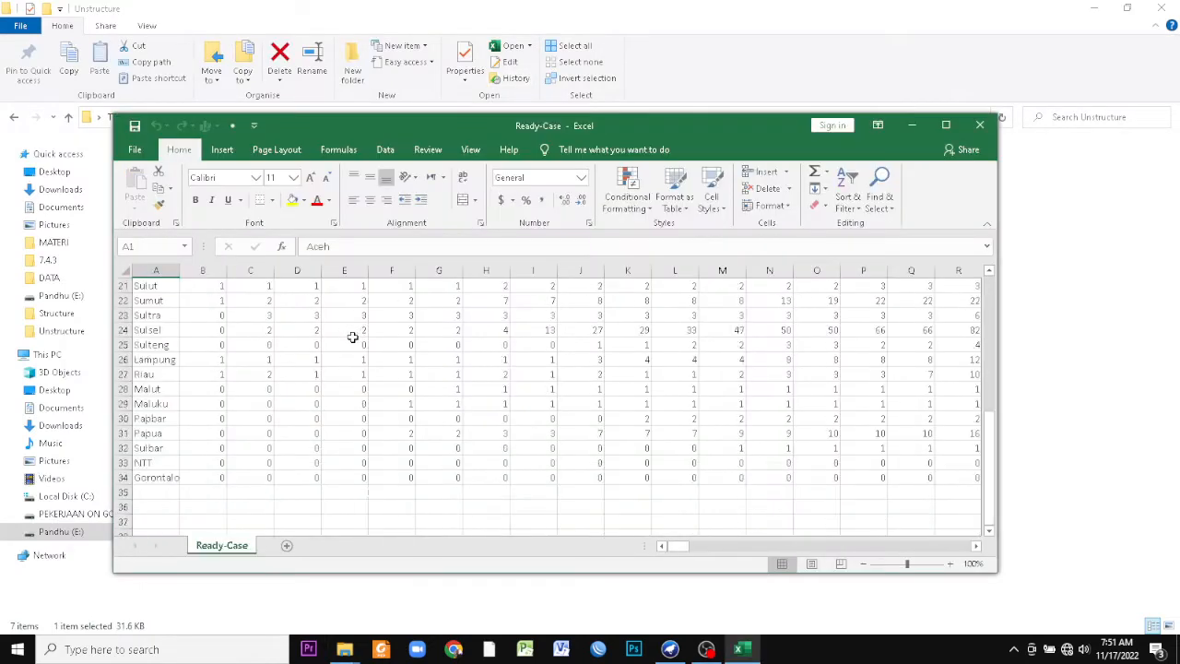
scroll(352, 337, up, 7)
click(980, 125)
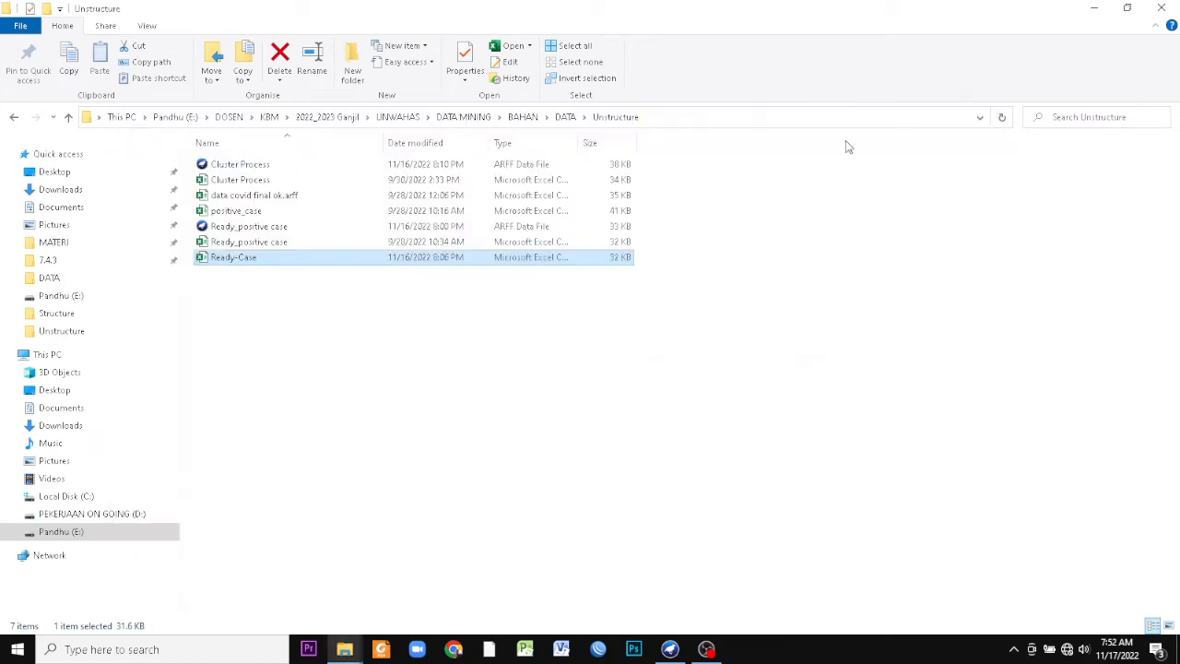
- Open the Cluster Process spreadsheet in a maximized window and examine the Provinsi Asal column down to the last province
click(286, 181)
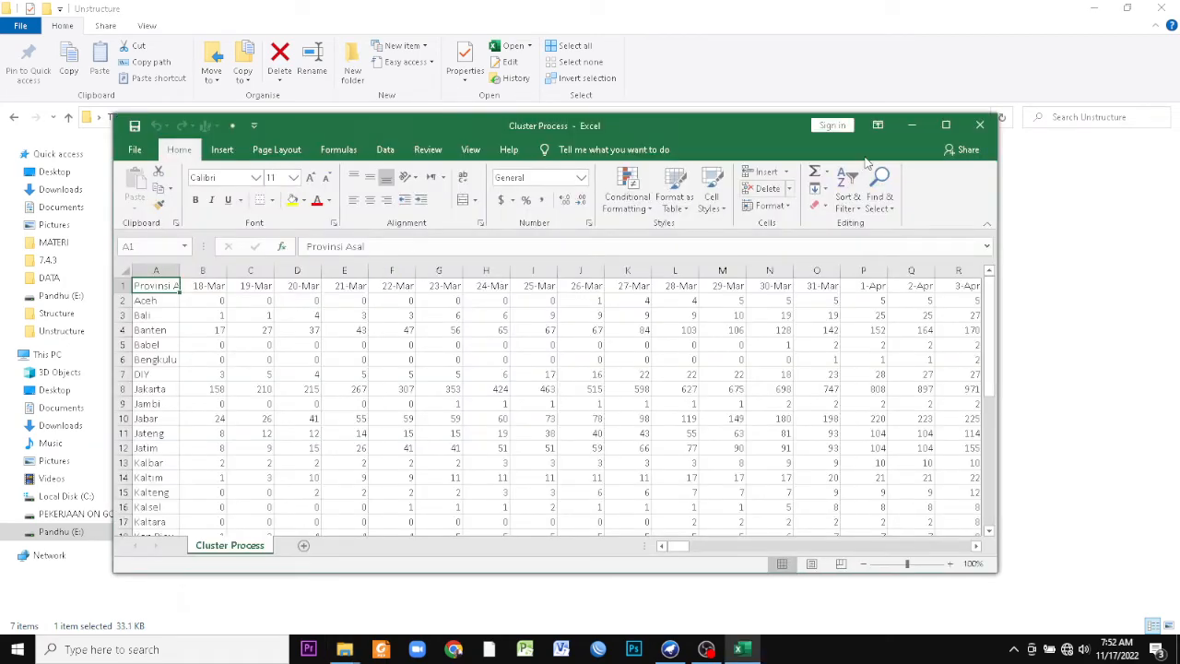
click(945, 125)
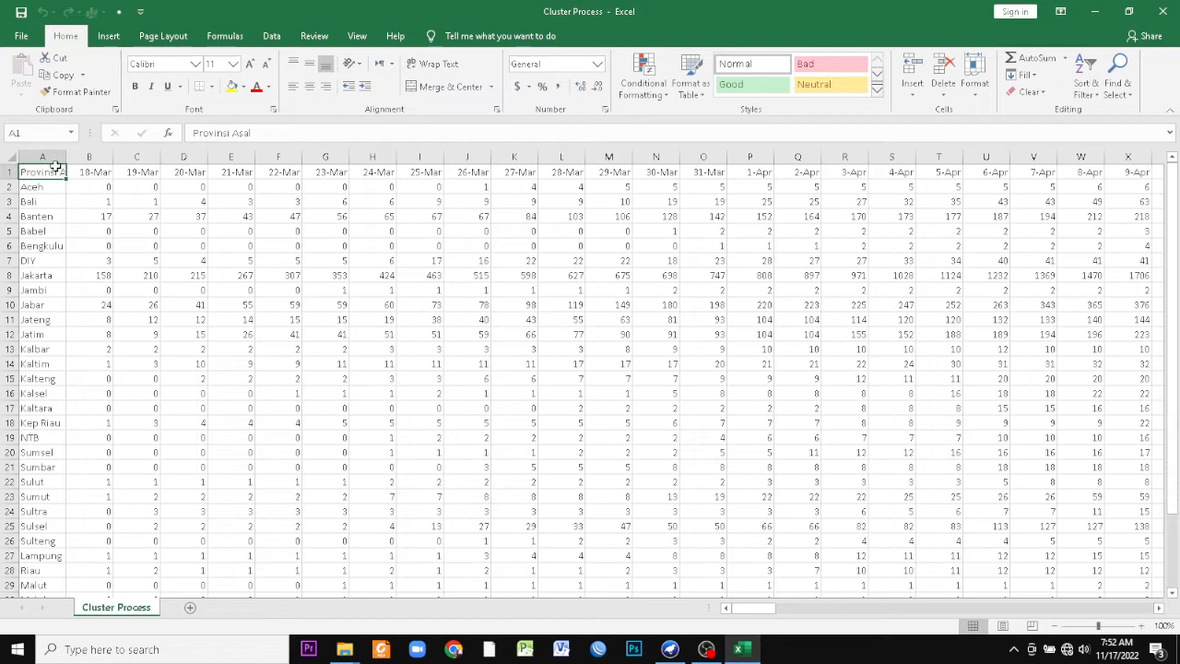
drag(49, 171, 63, 581)
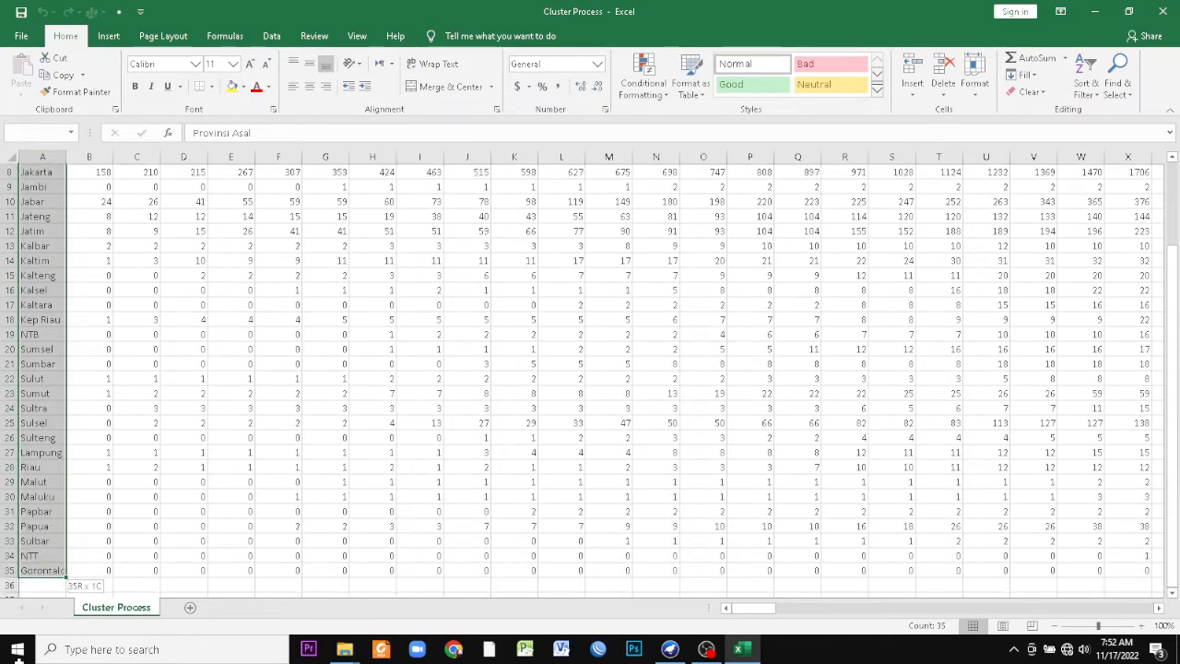
scroll(43, 407, up, 2)
click(304, 363)
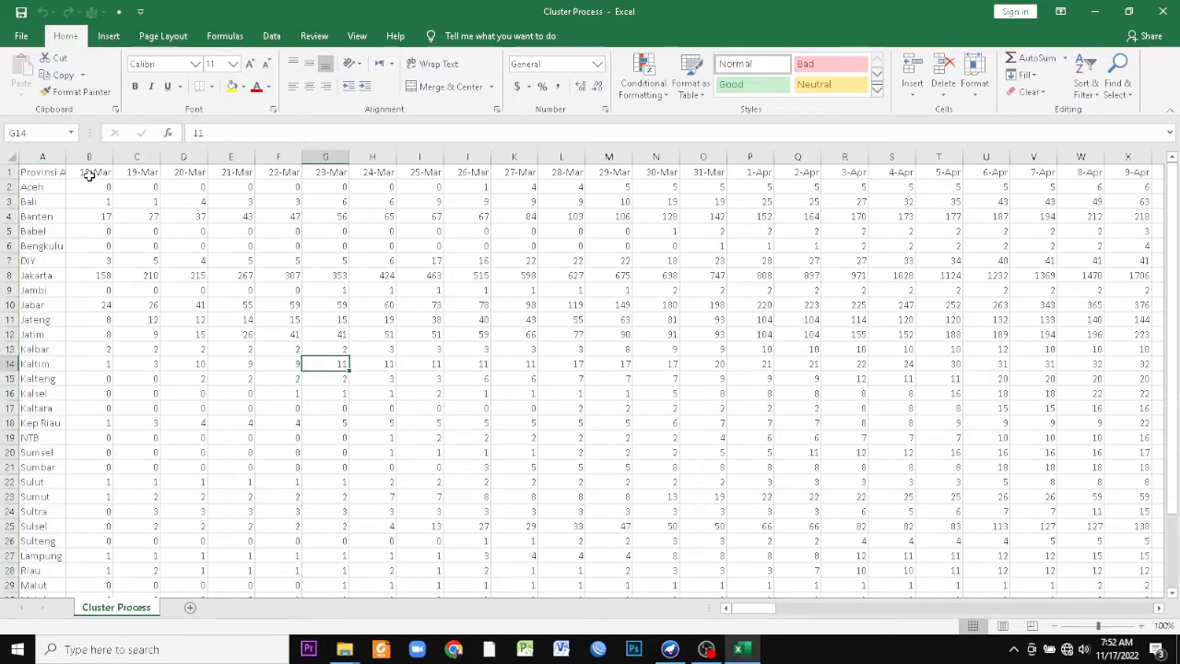
- Examine the date headers across row 1 from 18-Mar onward, then close the Cluster Process workbook
drag(89, 176, 1164, 181)
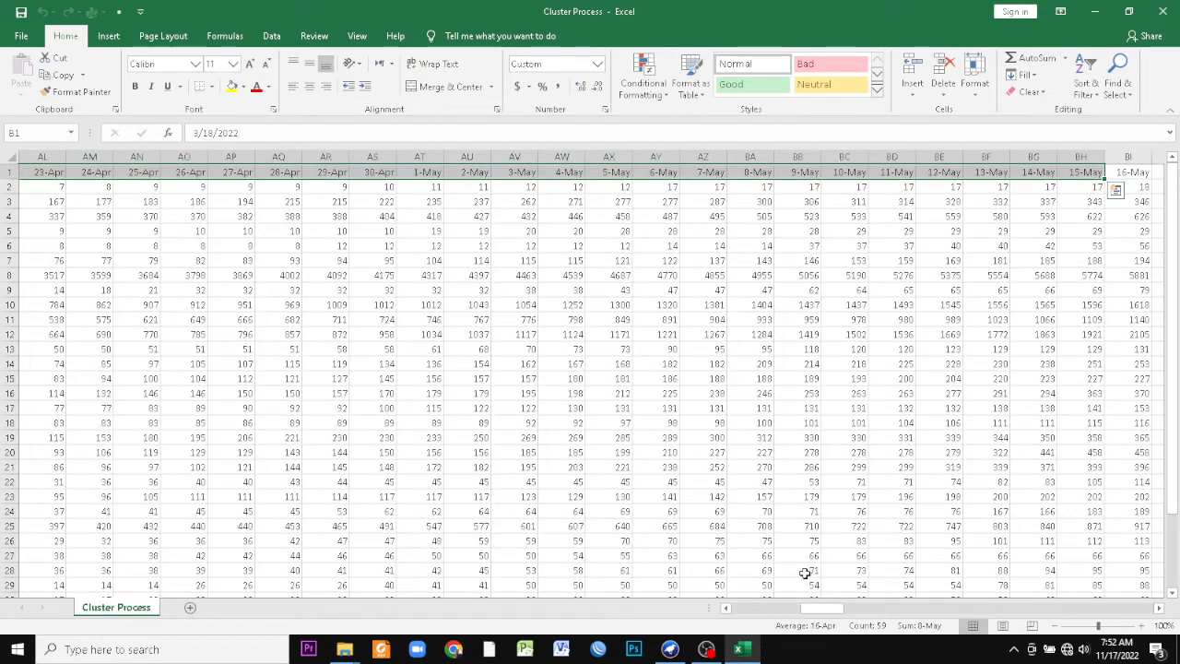
drag(816, 608, 734, 608)
click(270, 338)
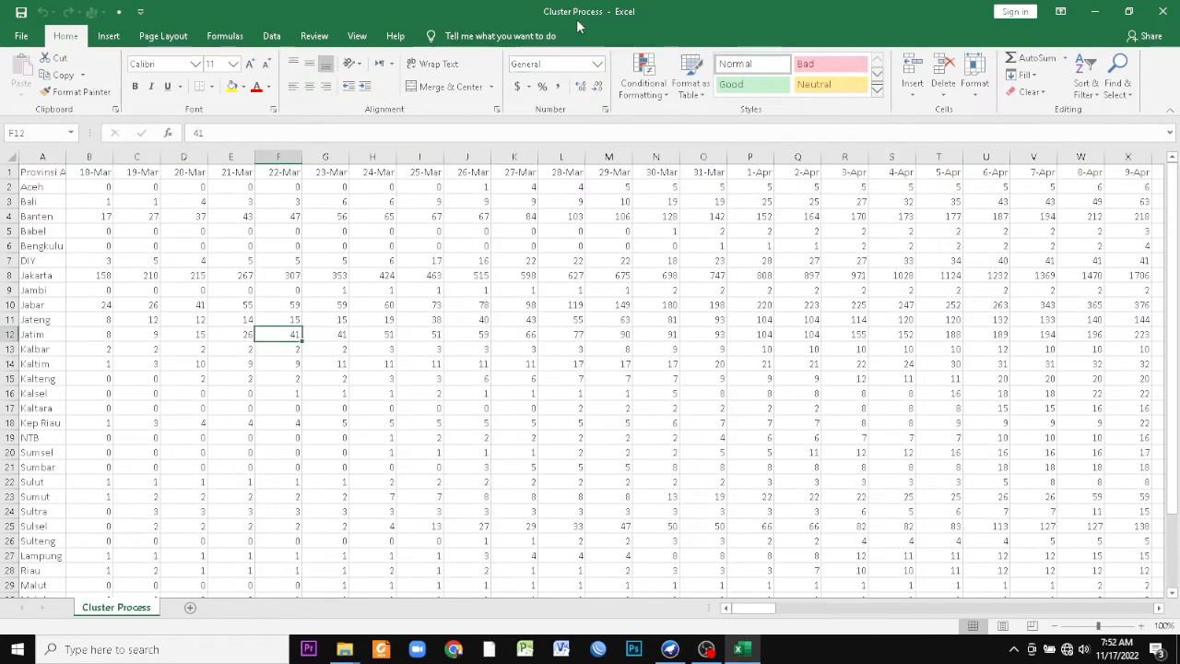
click(1159, 13)
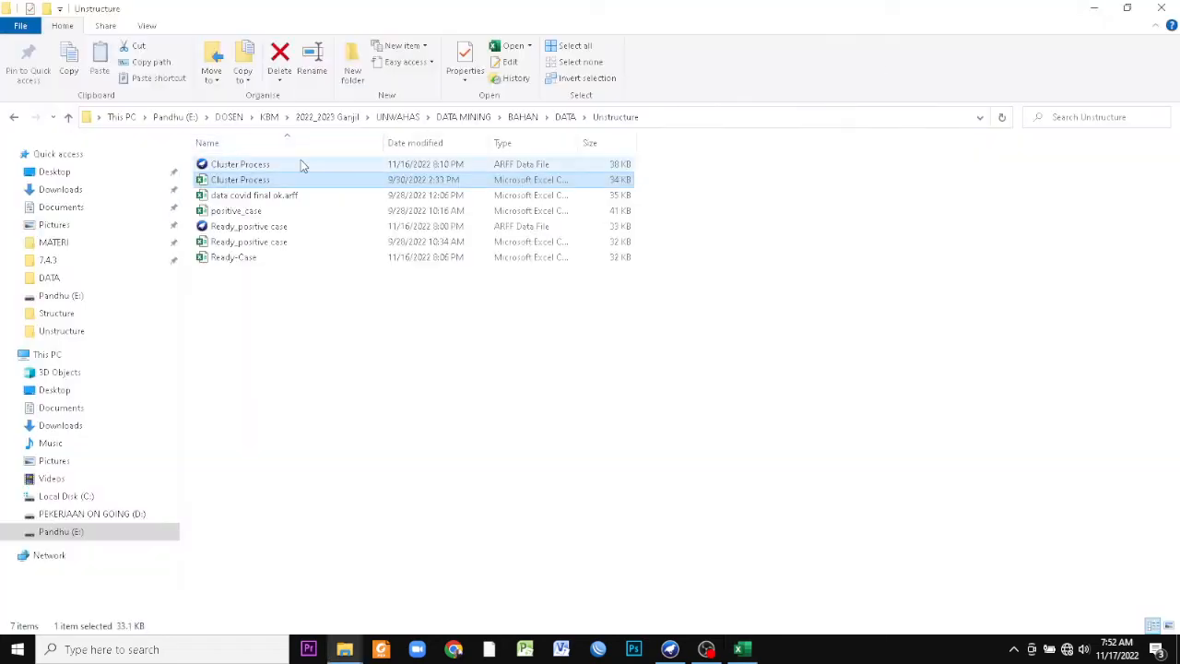
- Delete the Cluster Process ARFF file from the Unstructure folder and switch to the Weka GUI Chooser
click(300, 163)
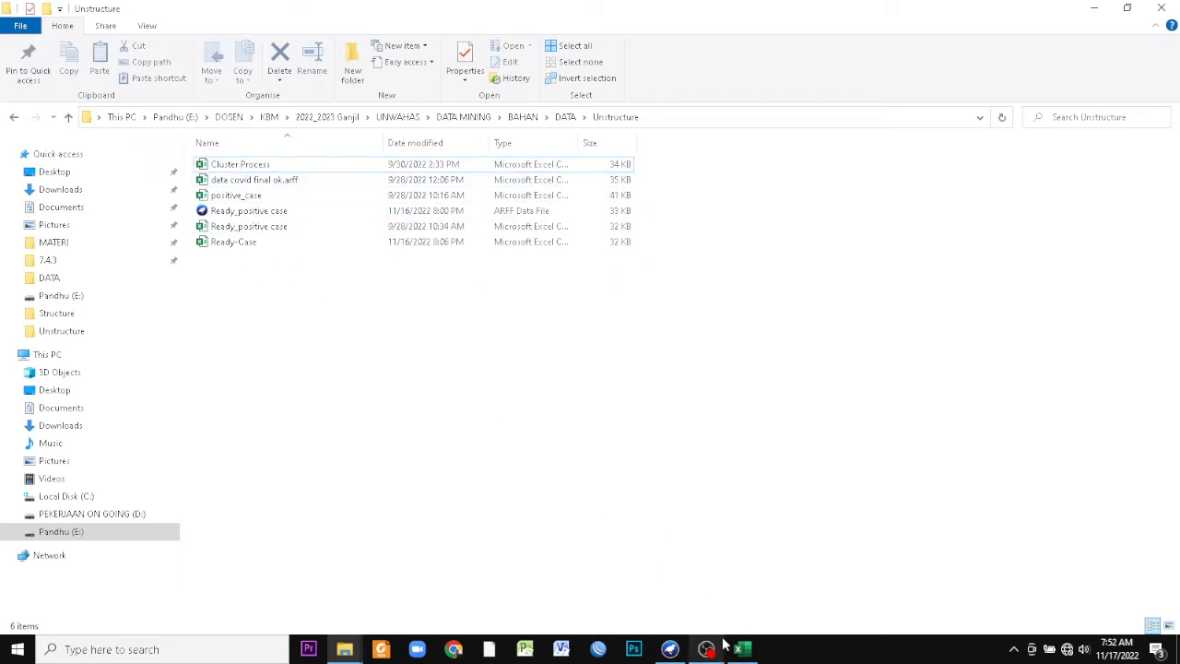
click(673, 650)
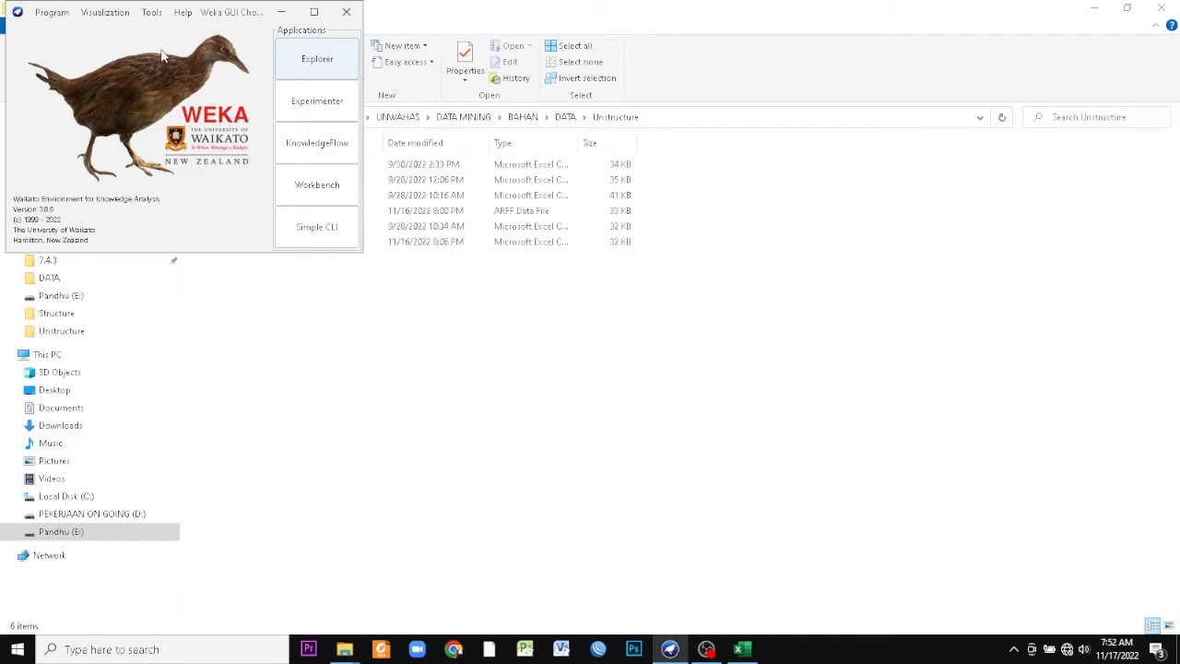
- Launch the ArffViewer, start opening a data file in it, and set the look-in location to the E: drive
click(152, 13)
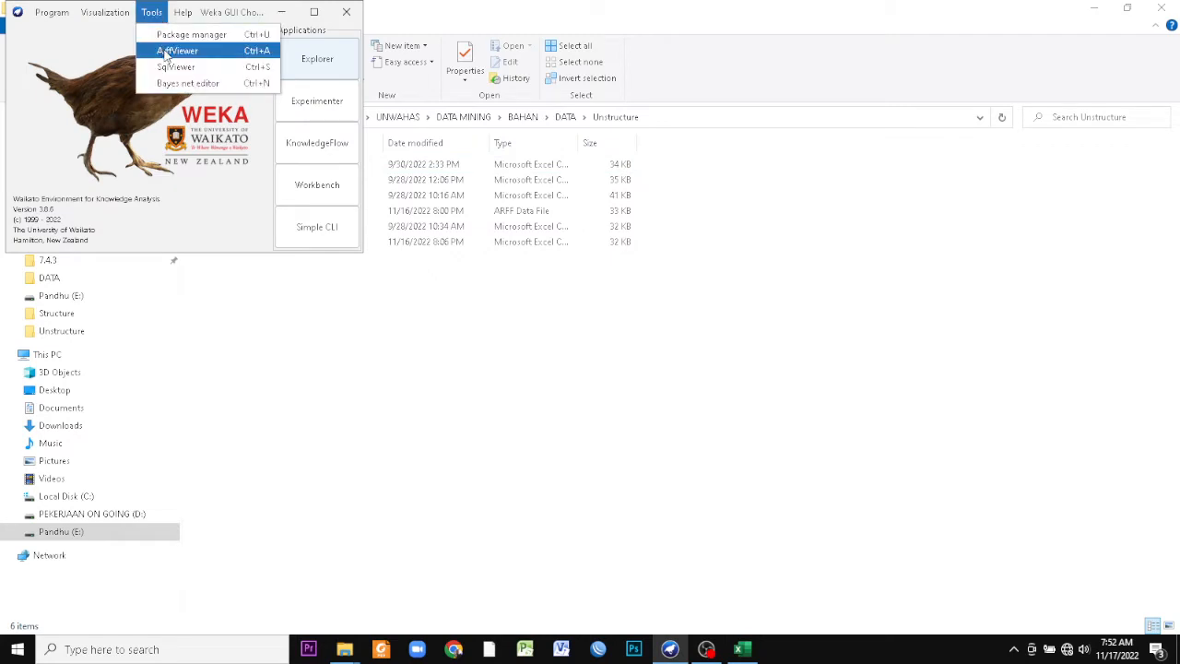
click(96, 37)
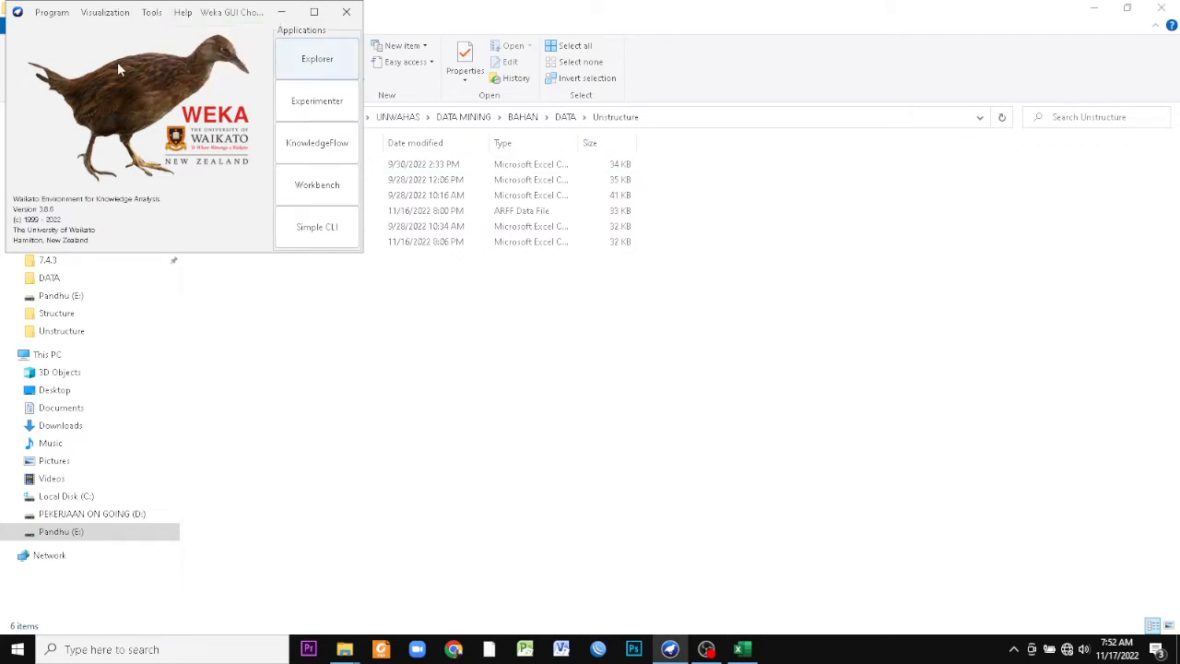
click(152, 13)
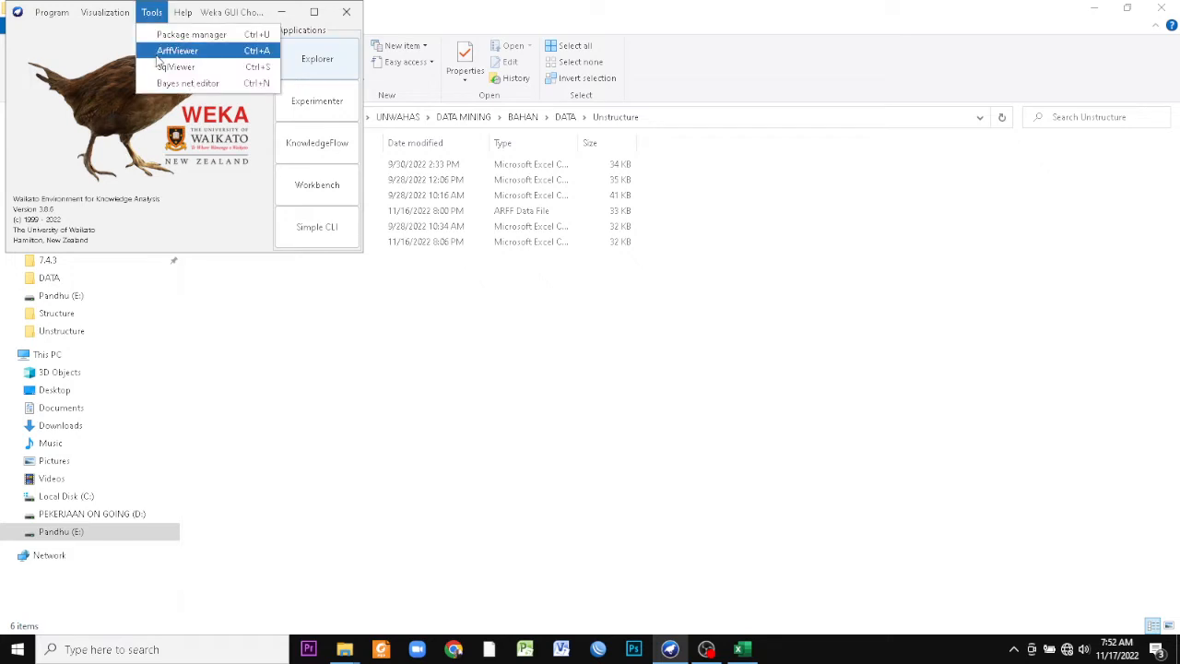
click(157, 55)
click(41, 13)
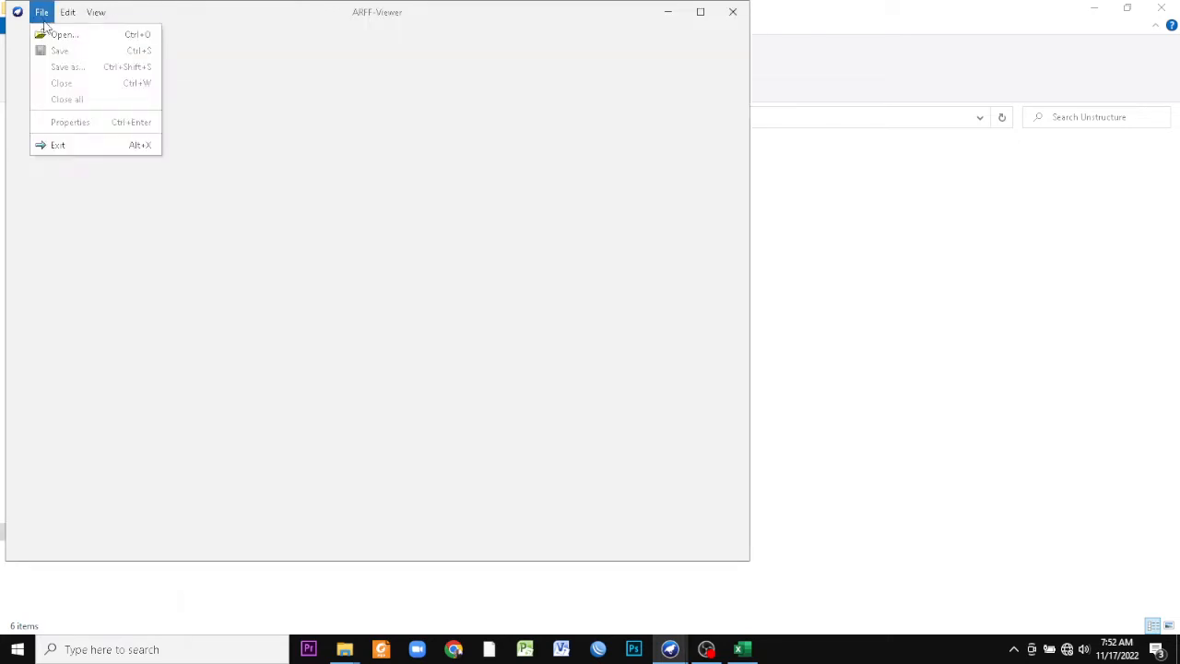
click(54, 35)
click(199, 135)
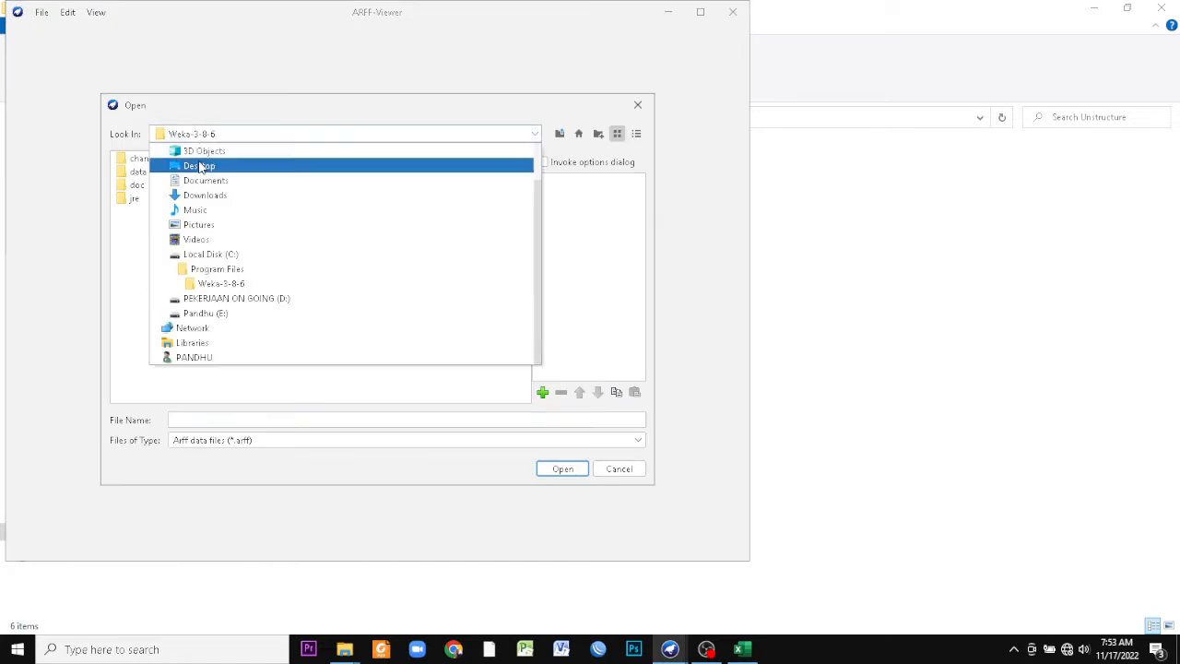
click(209, 314)
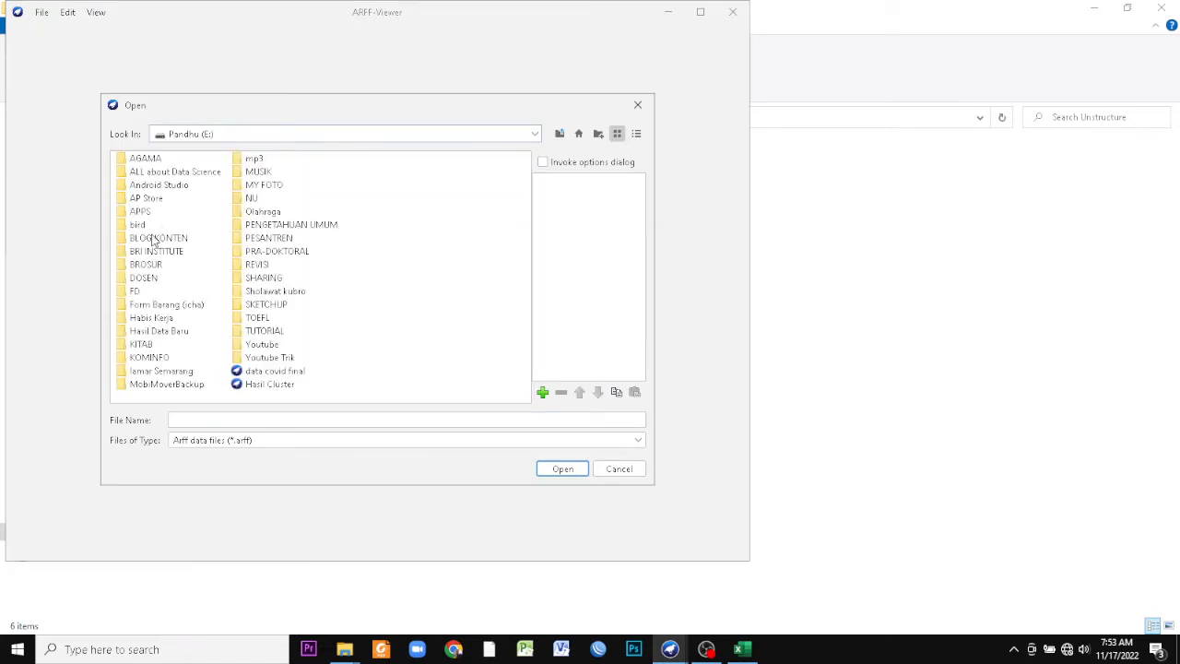
- Browse from the E: drive through DOSEN, KBM and 2022_2023 Ganjil into the UNWAHAS folder
click(151, 280)
double_click(151, 280)
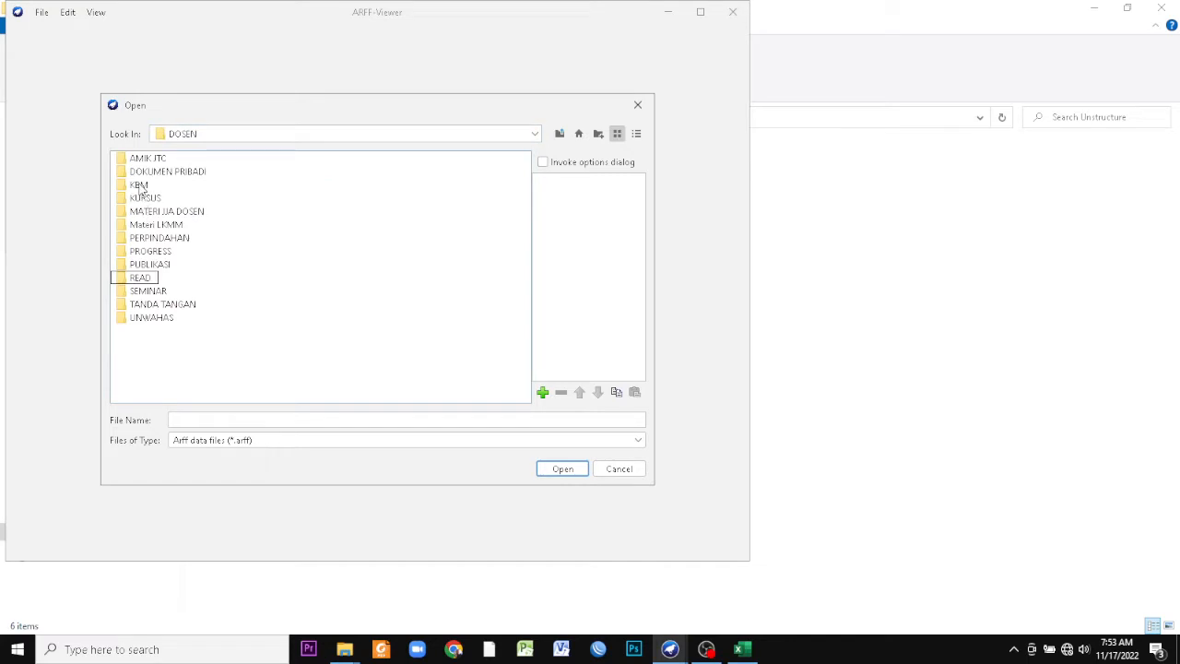
click(143, 185)
double_click(143, 185)
click(153, 225)
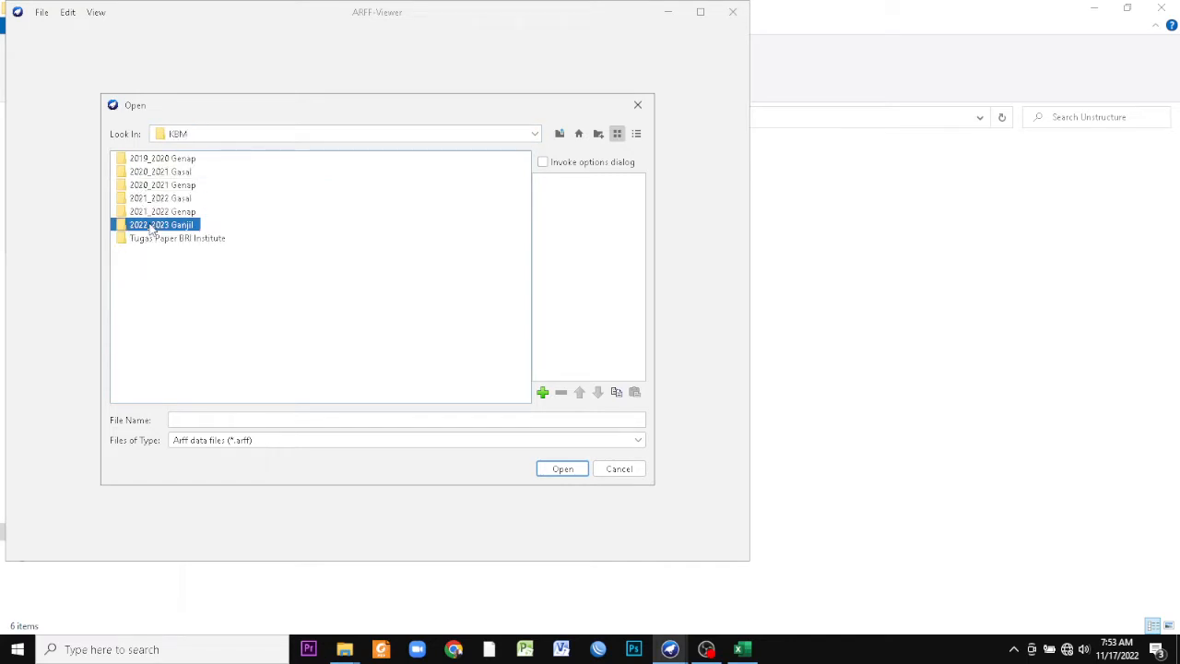
double_click(153, 225)
click(150, 201)
double_click(150, 201)
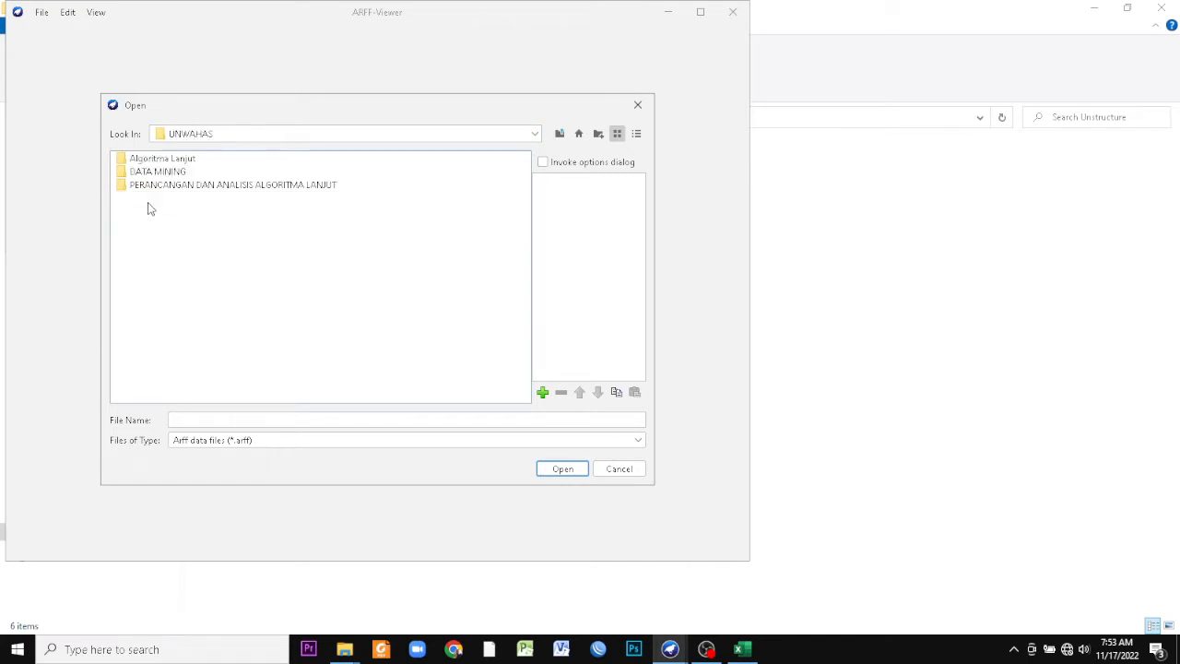
- Continue browsing through the DATA MINING and BAHAN folders into the DATA folder
click(143, 175)
double_click(143, 173)
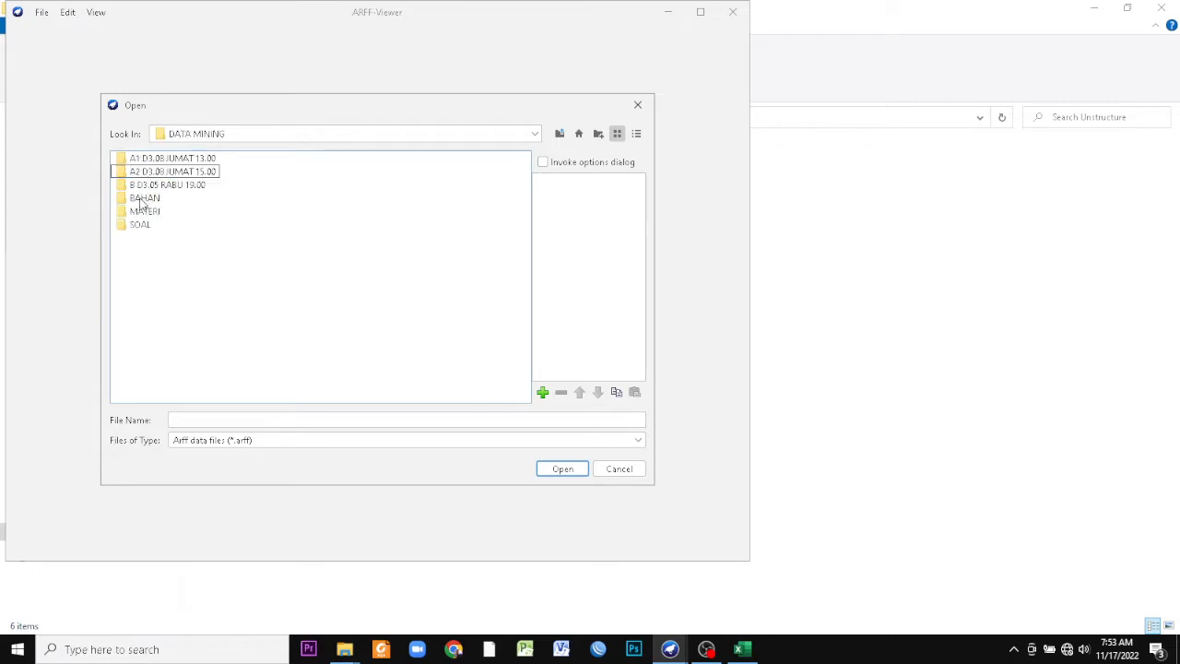
click(140, 200)
double_click(140, 200)
click(143, 161)
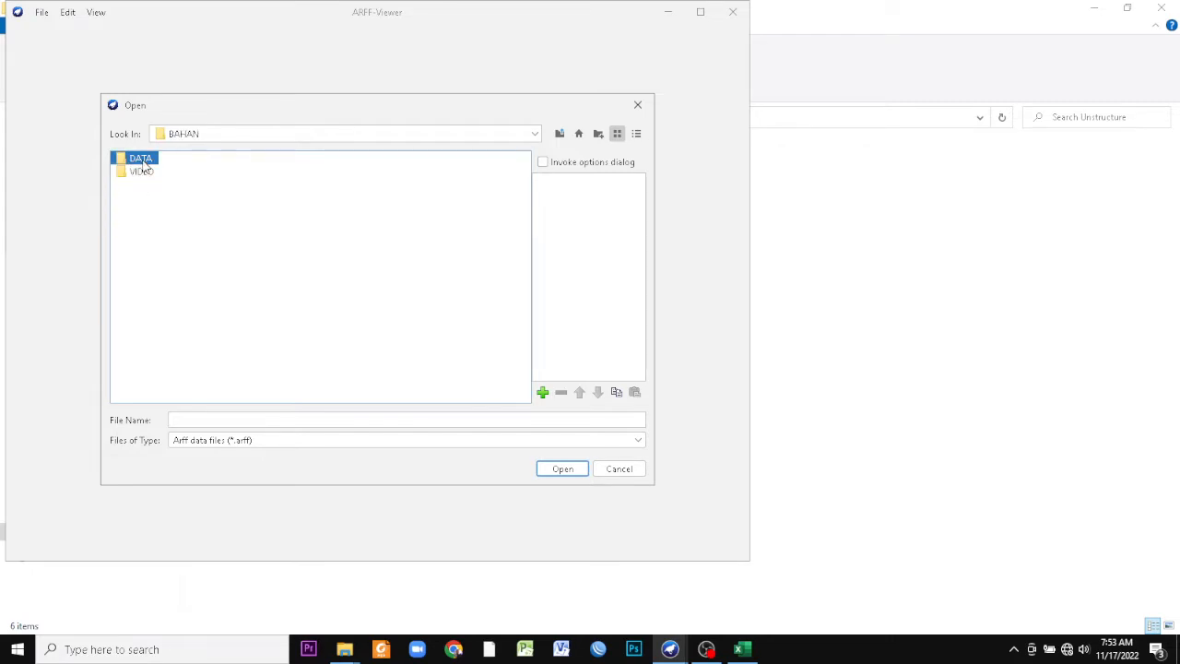
click(143, 162)
click(150, 173)
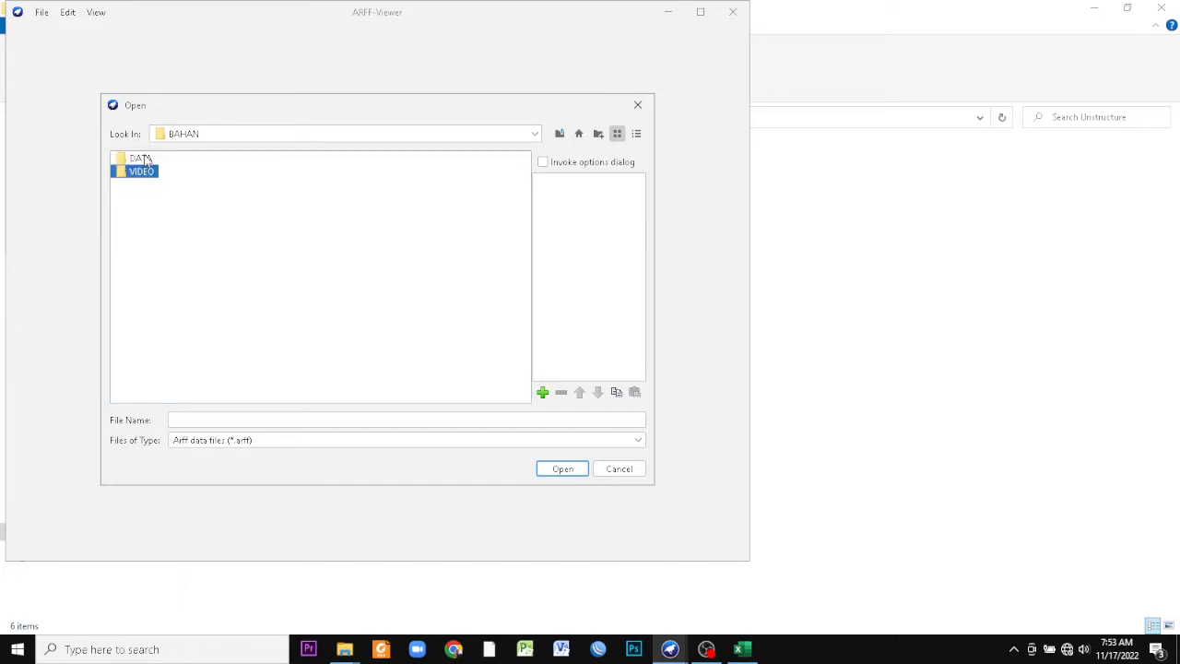
double_click(143, 161)
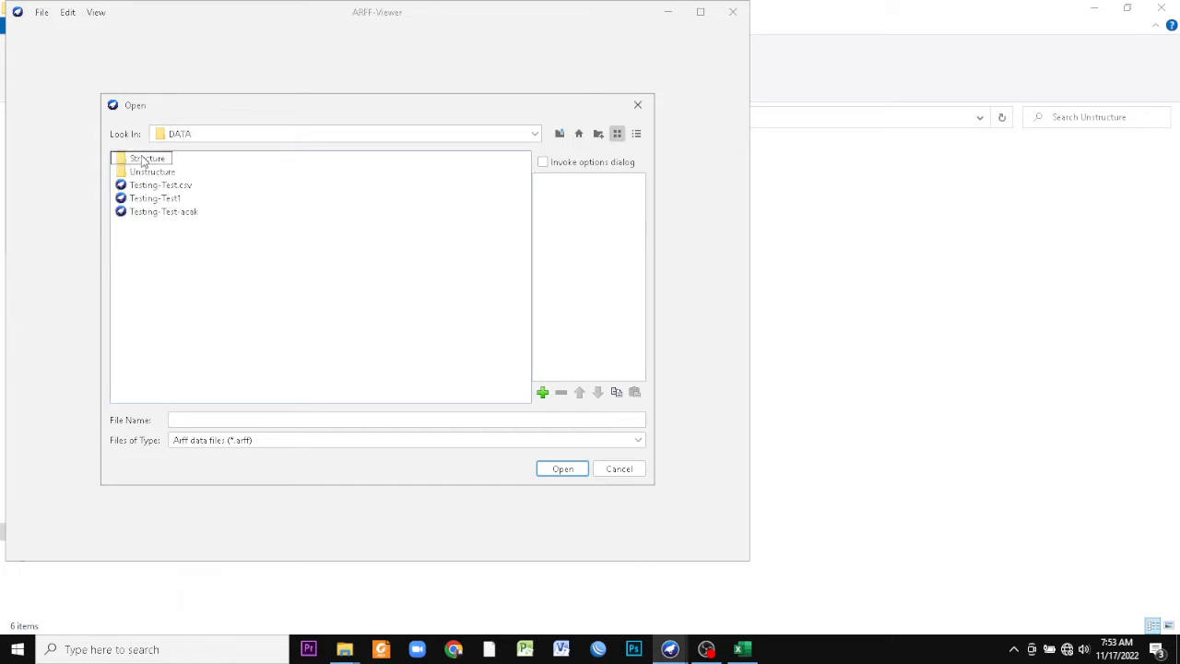
- Set the file type to CSV data files and load Cluster Process from the Unstructure folder
click(216, 435)
click(193, 314)
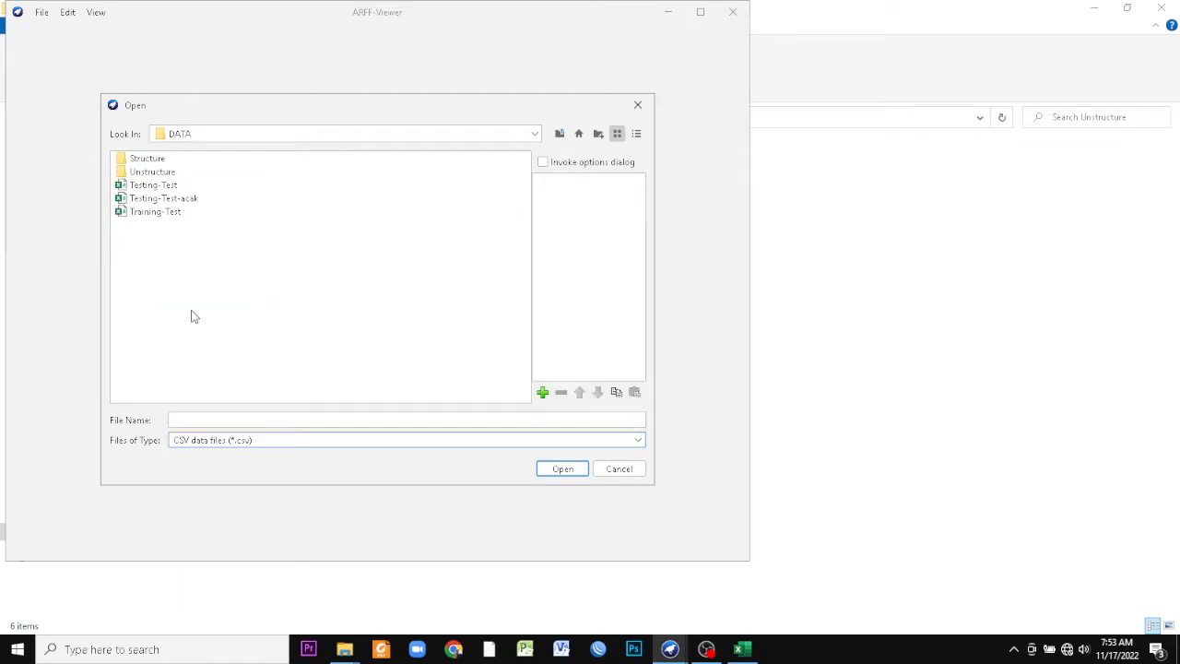
double_click(152, 171)
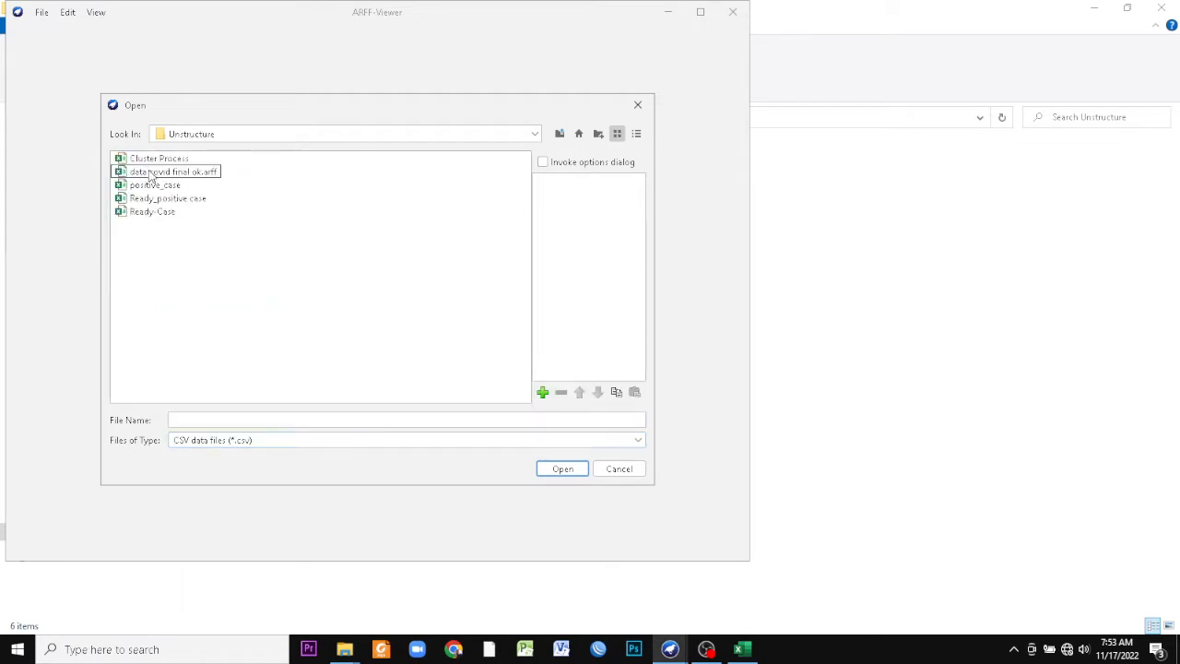
click(737, 649)
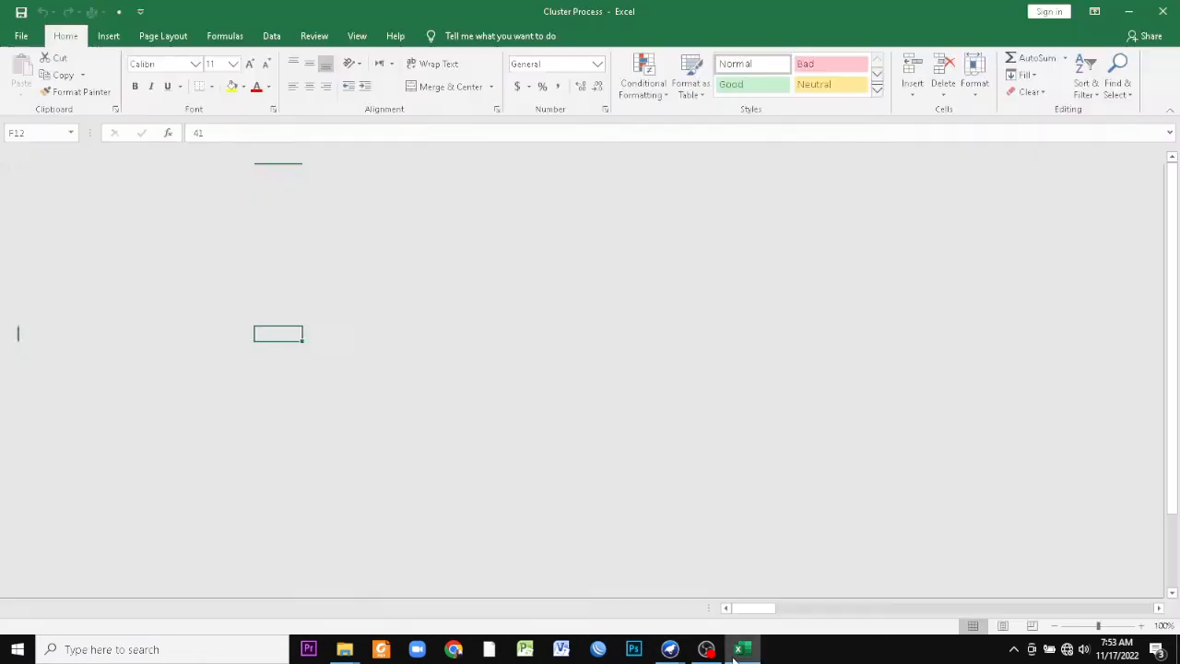
click(738, 650)
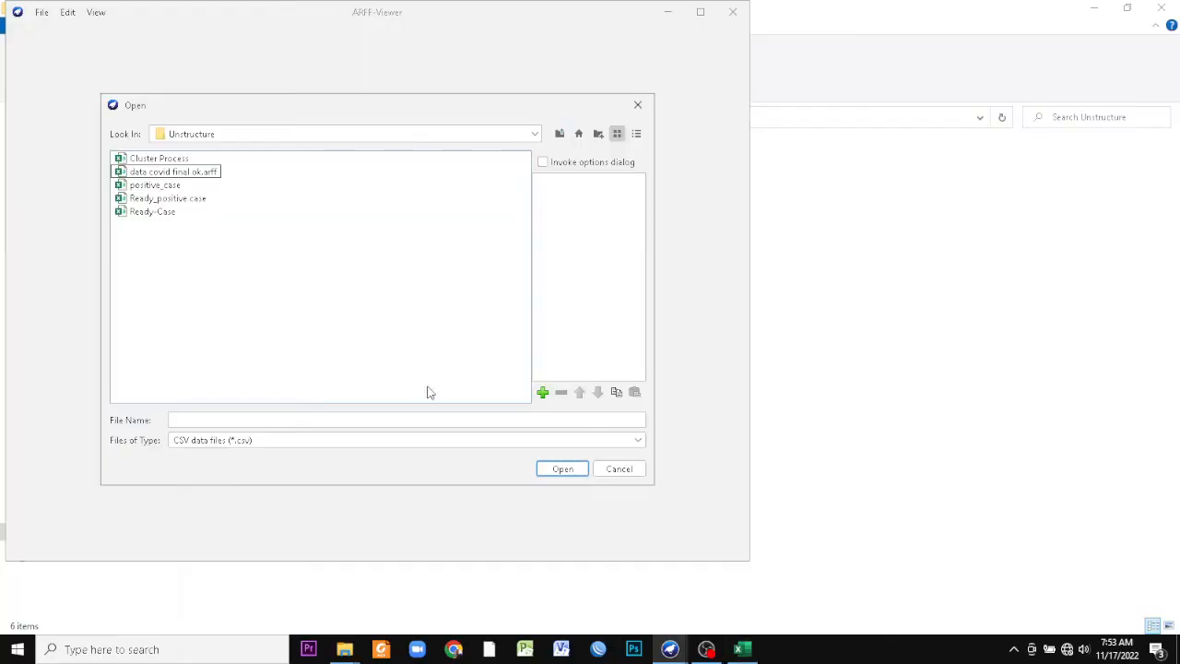
click(167, 163)
click(563, 469)
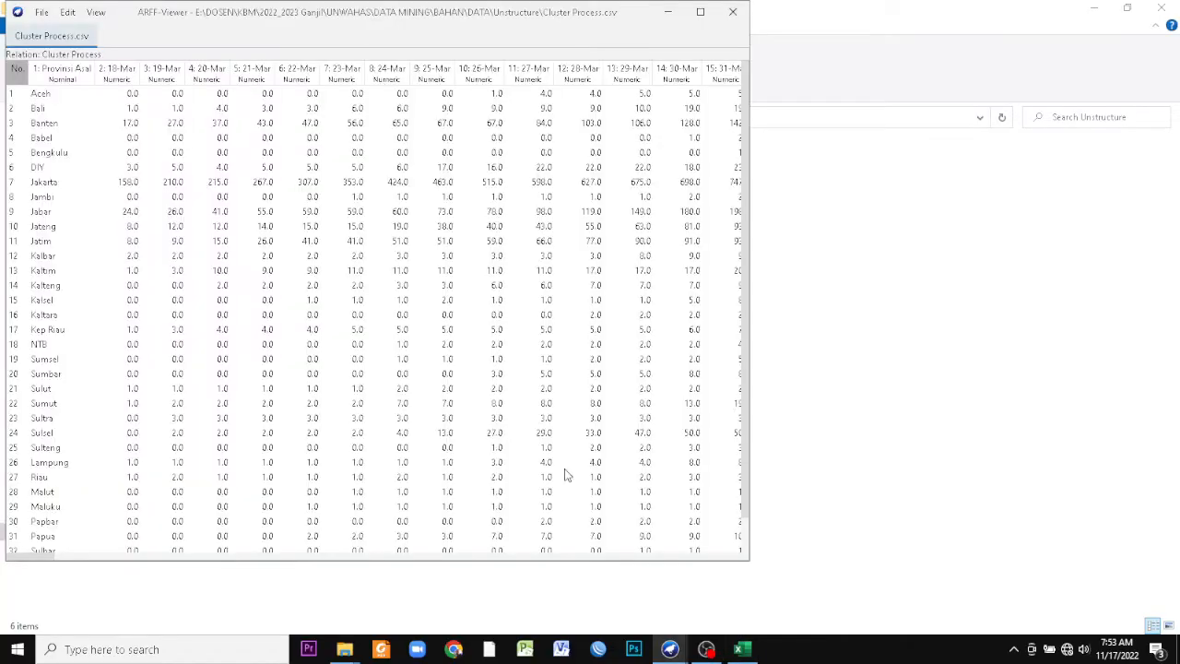
- Sort the Cluster Process rows by the 19-Mar column in ascending order and look through the sorted provinces
click(53, 104)
click(51, 82)
click(135, 89)
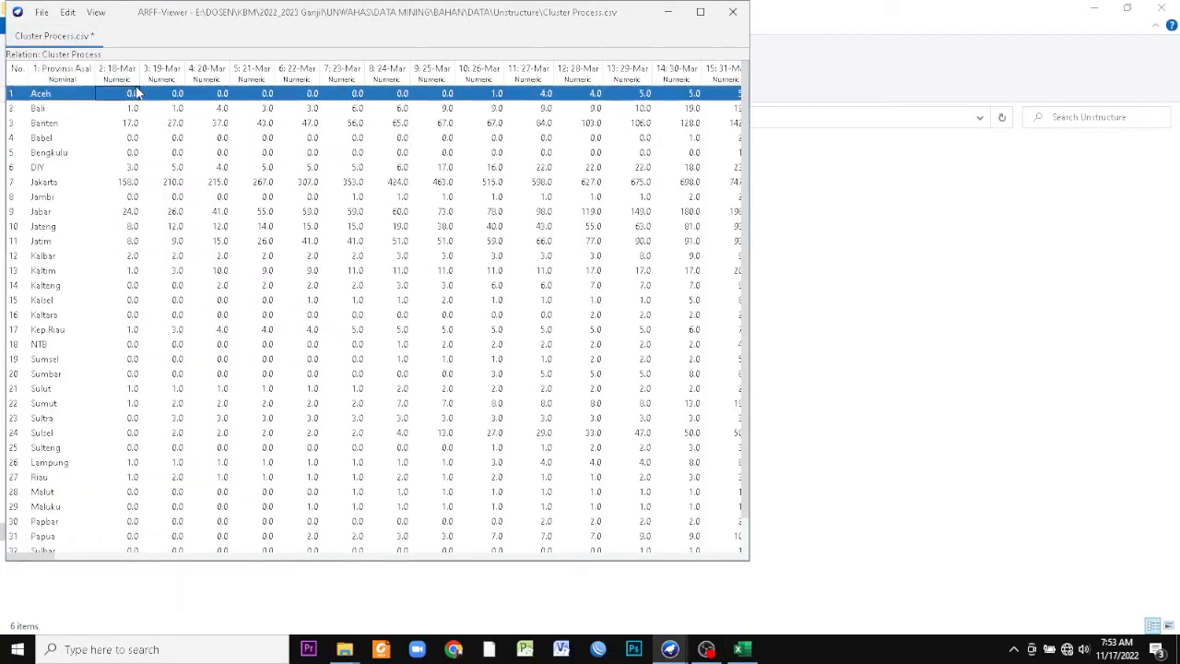
click(149, 83)
scroll(544, 369, down, 1)
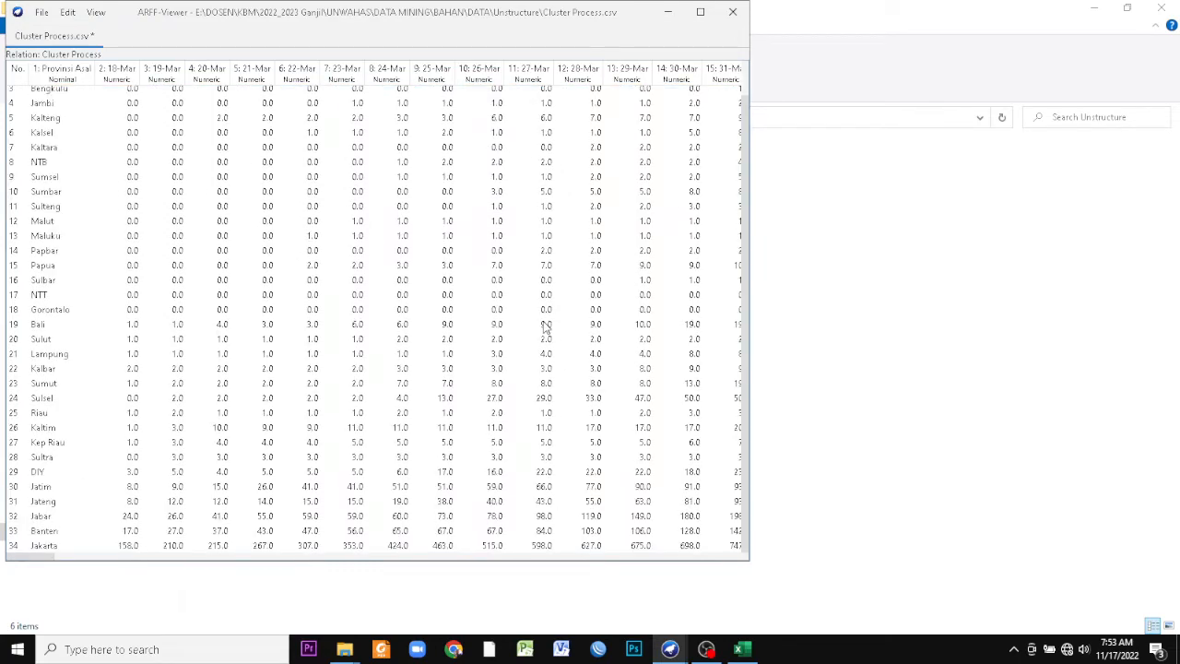
scroll(548, 329, up, 1)
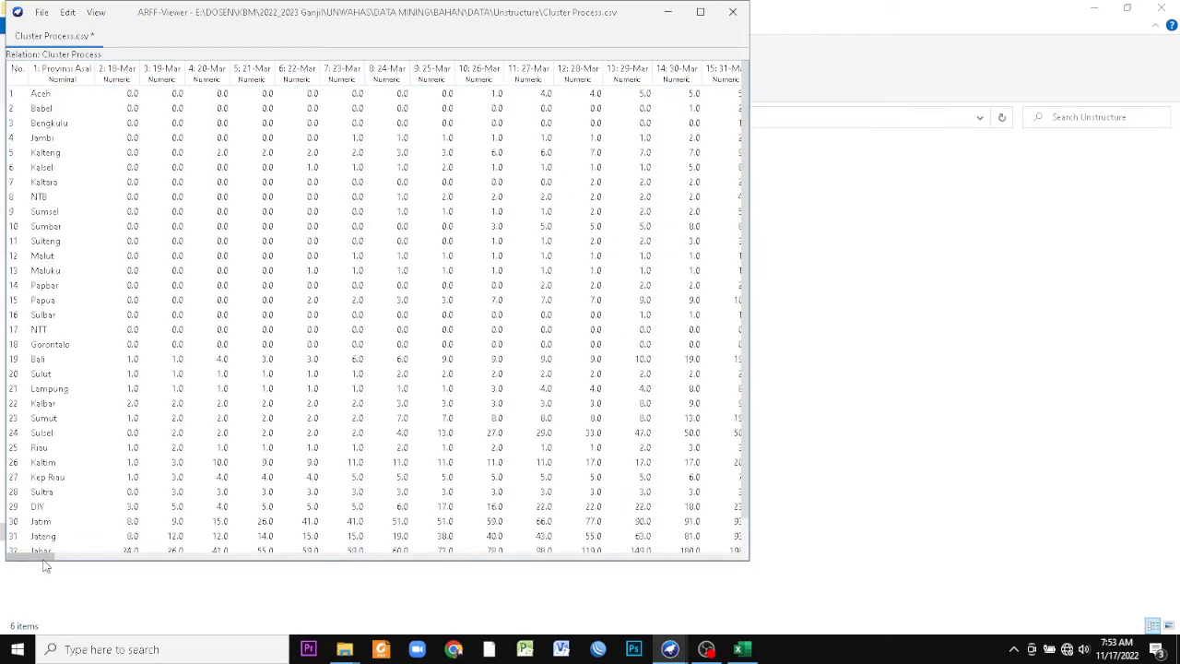
mouse_move(44, 557)
mouse_down()
mouse_move(728, 603)
mouse_move(32, 538)
mouse_up()
- Save the data as an ARFF file named Cluster Process in the Unstructure folder and close the ARFF-Viewer
click(43, 12)
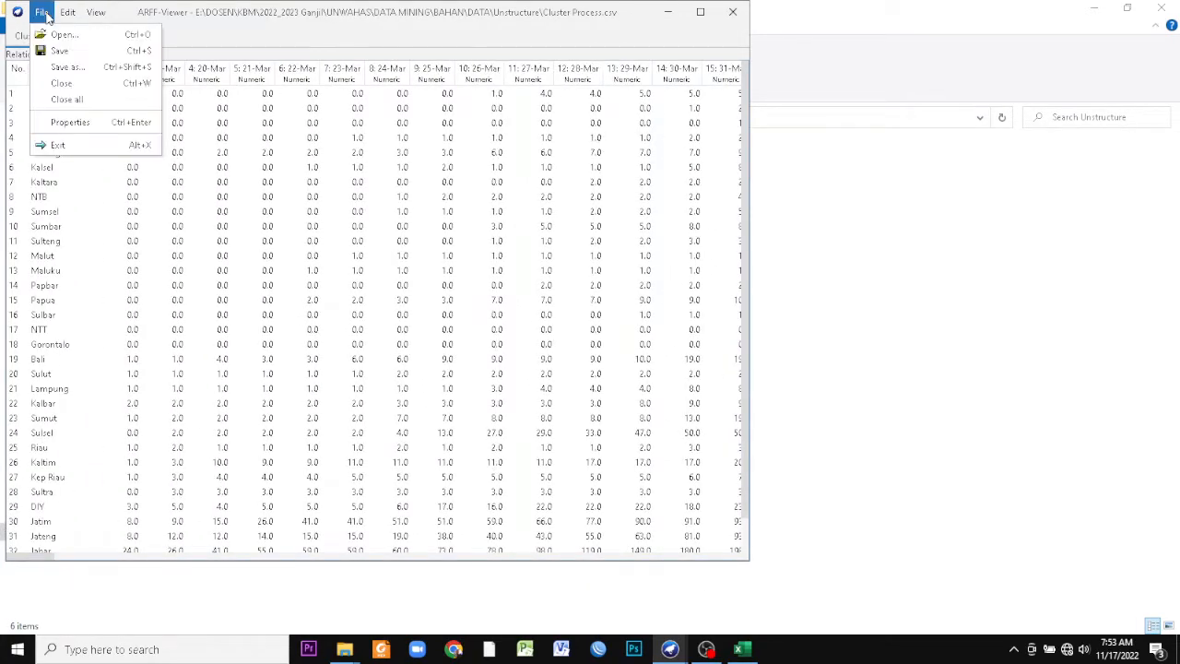
click(66, 66)
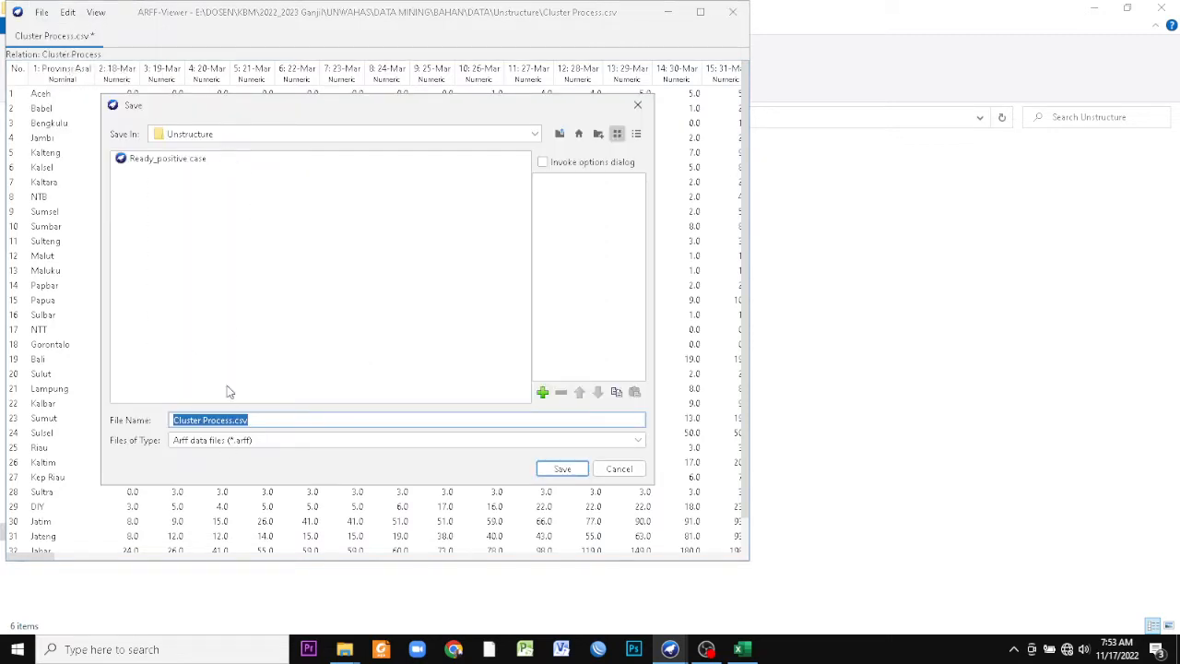
click(270, 419)
click(562, 469)
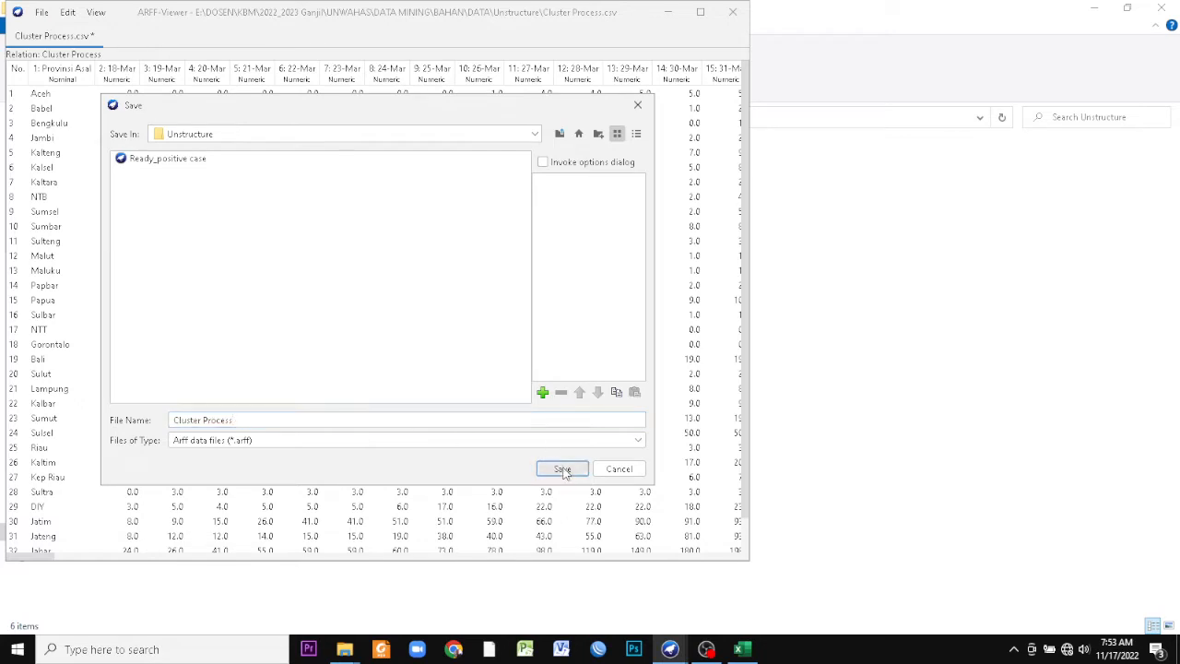
click(740, 11)
click(402, 310)
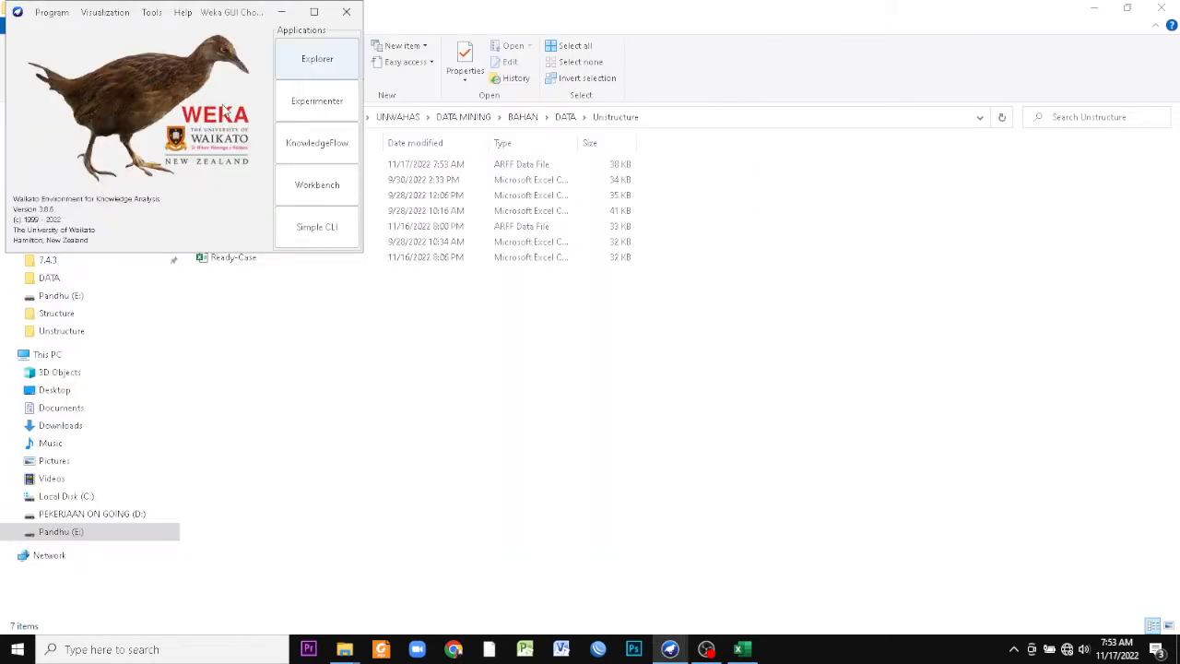
click(318, 72)
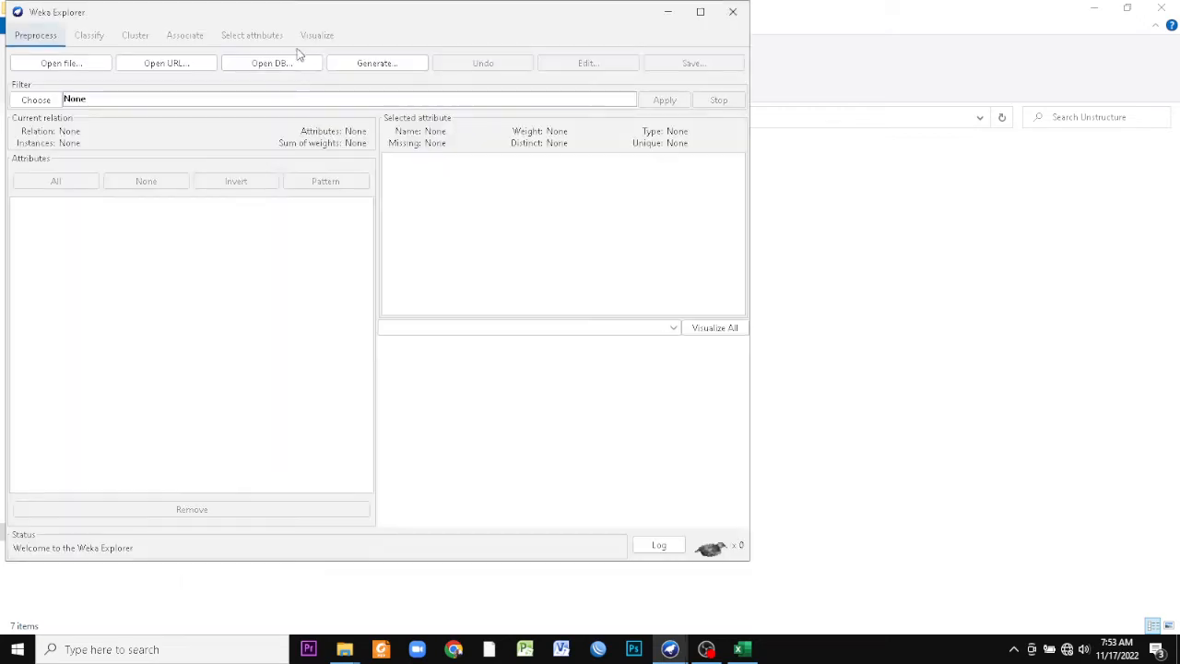
click(733, 11)
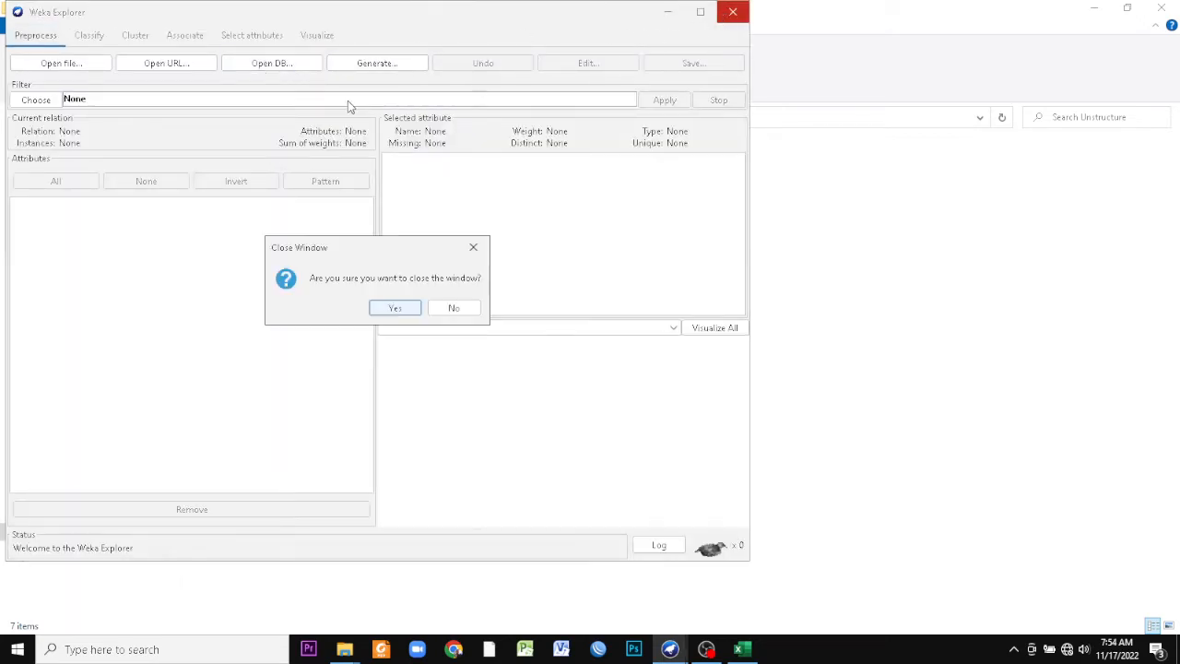
click(395, 308)
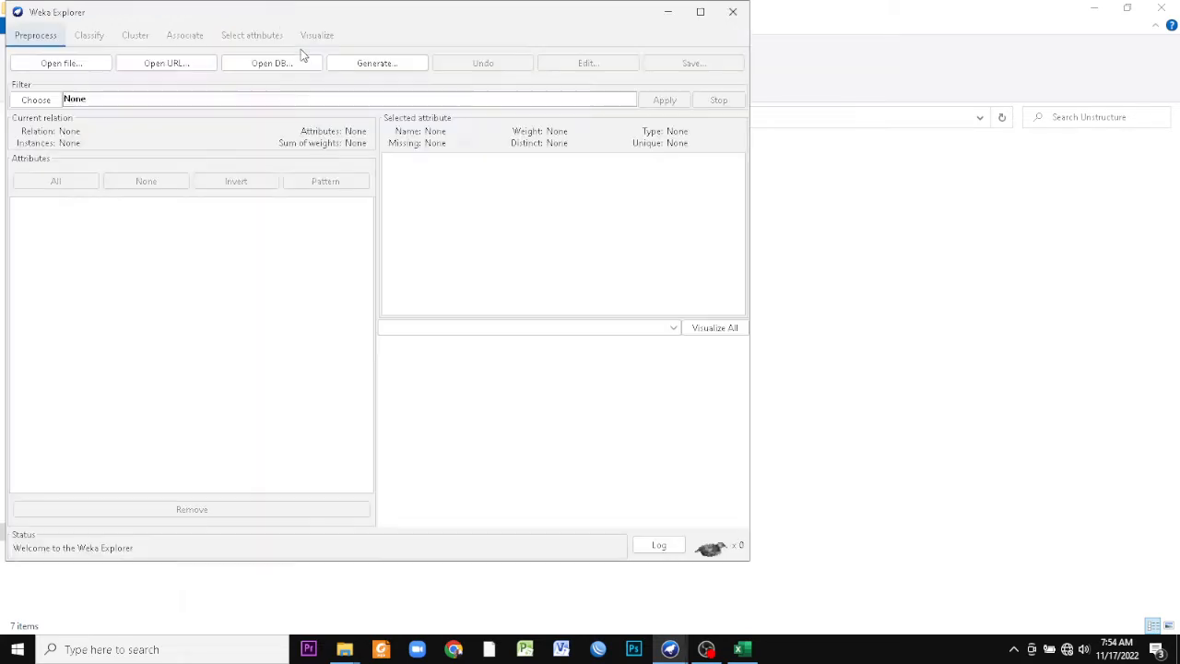
- Start opening a data file and browse on the E: drive through DOSEN and KBM into the 2022_2023 Ganjil folder
click(48, 64)
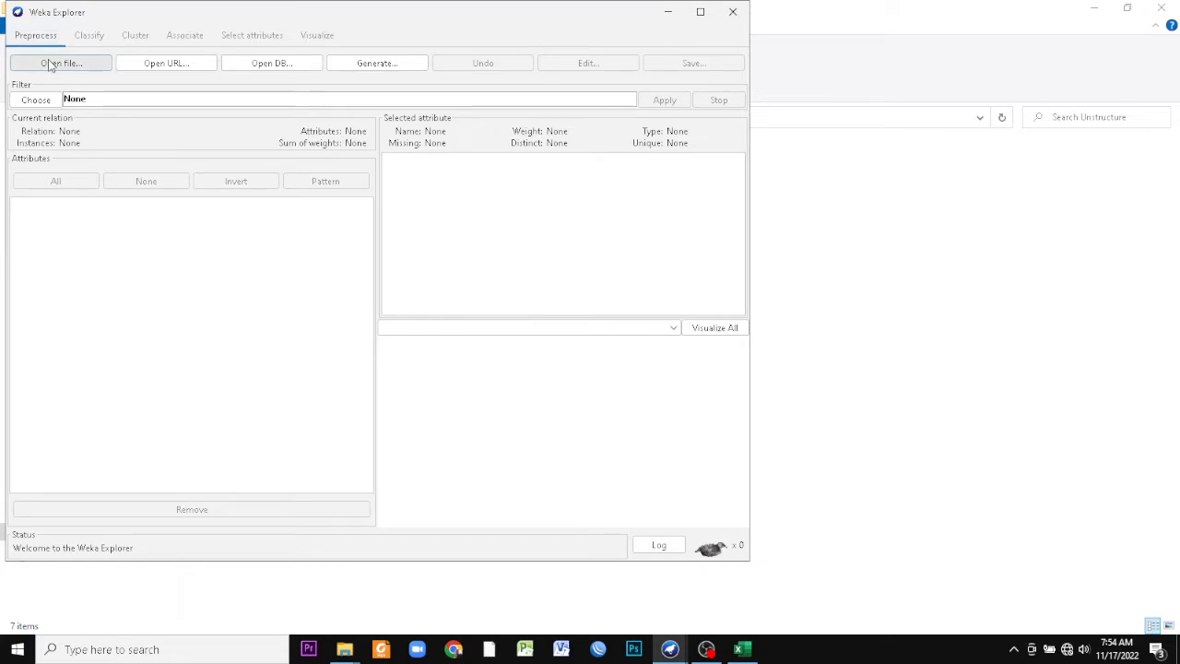
click(207, 136)
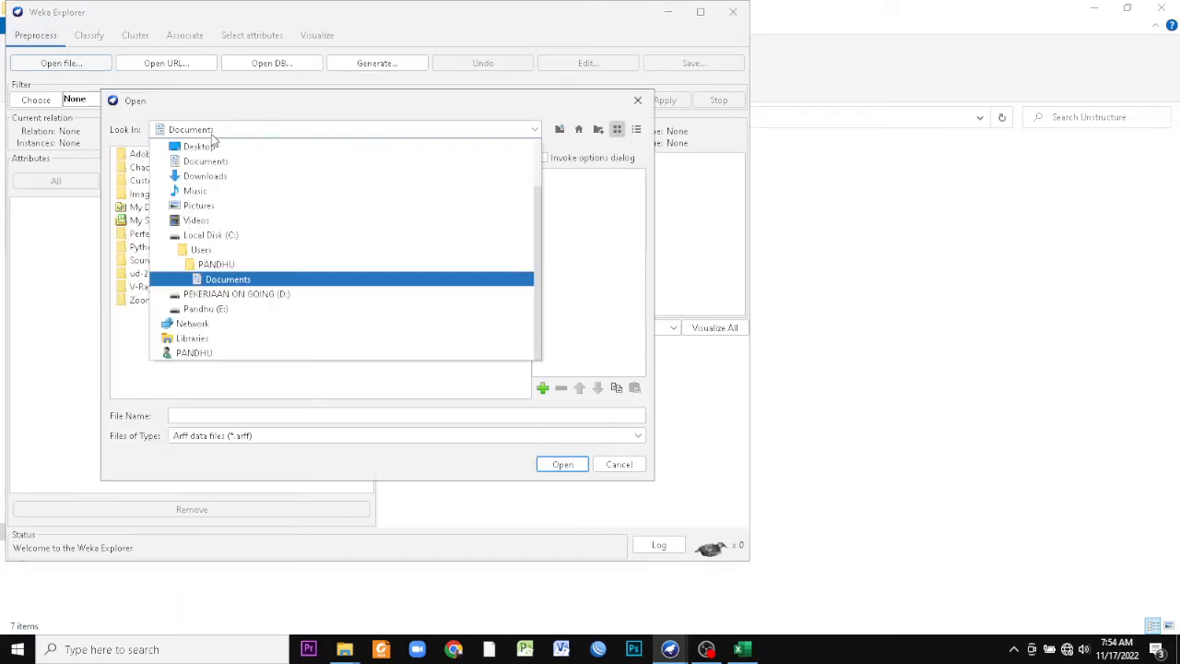
click(218, 306)
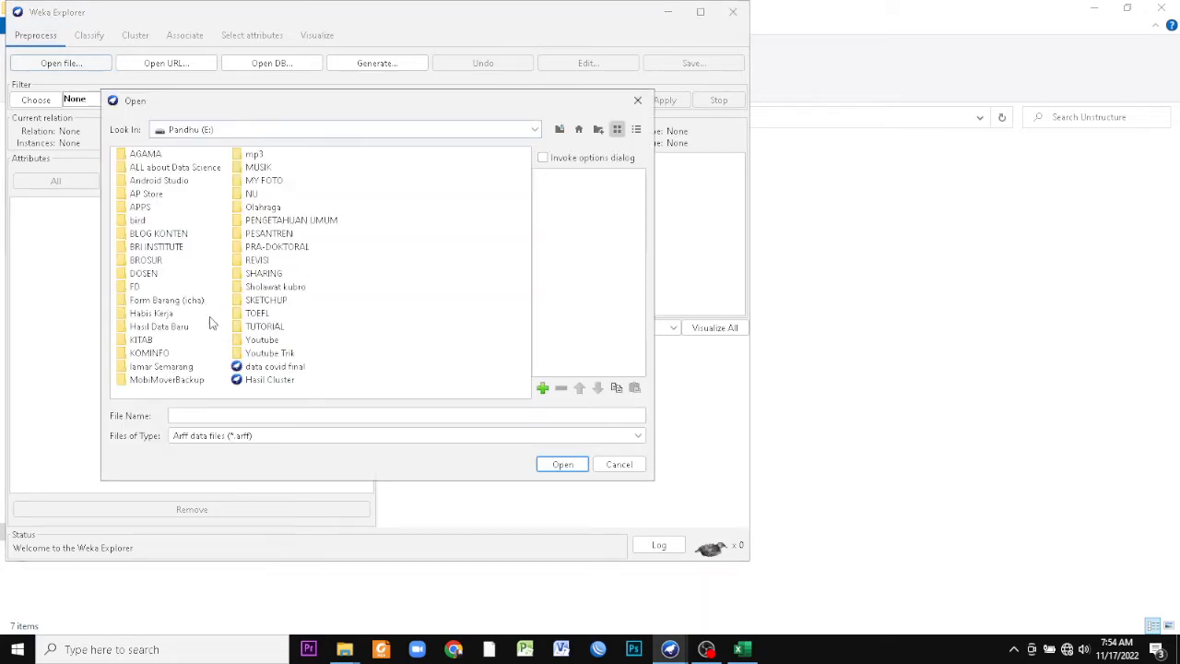
double_click(141, 207)
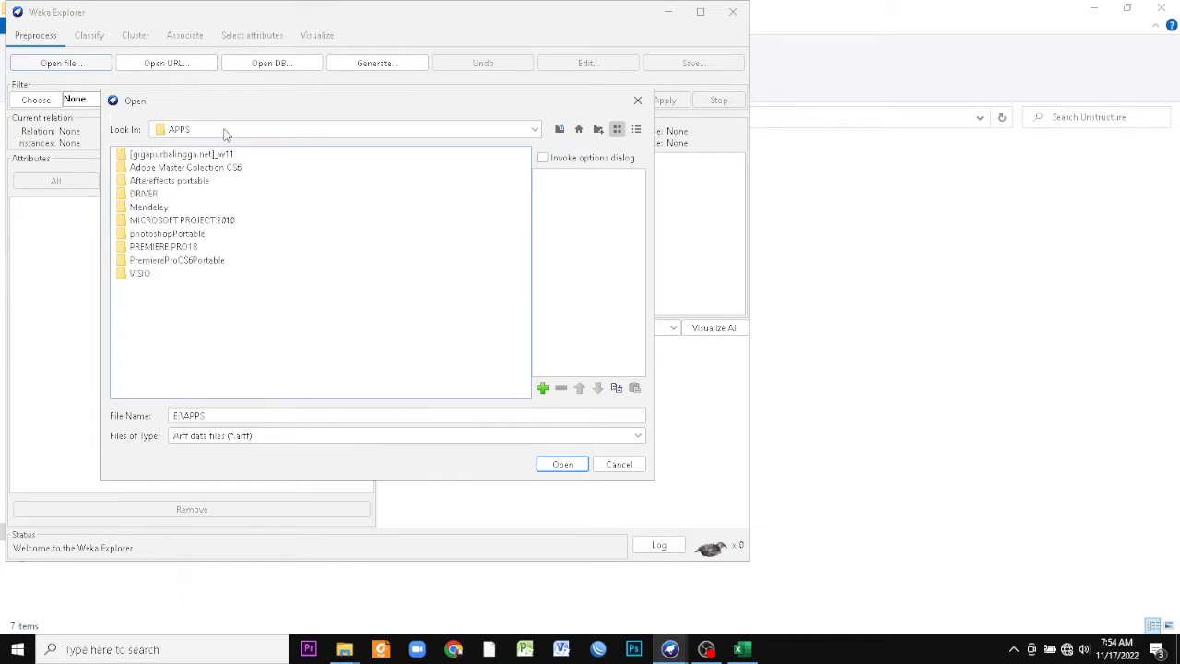
click(560, 129)
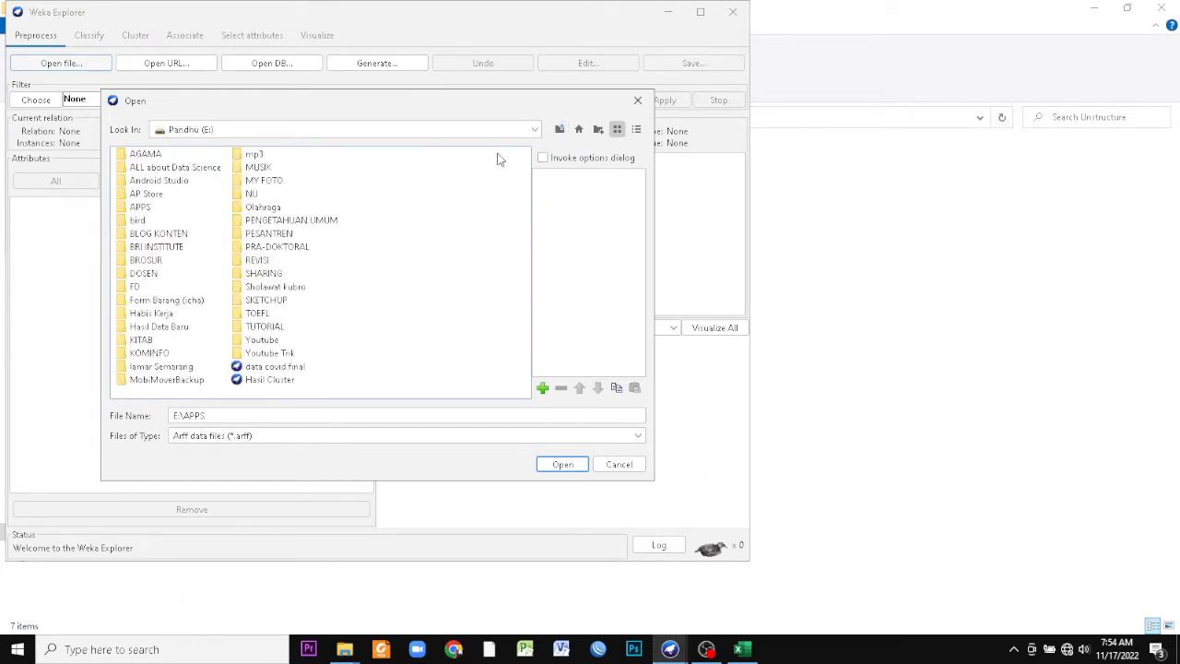
double_click(144, 273)
double_click(139, 182)
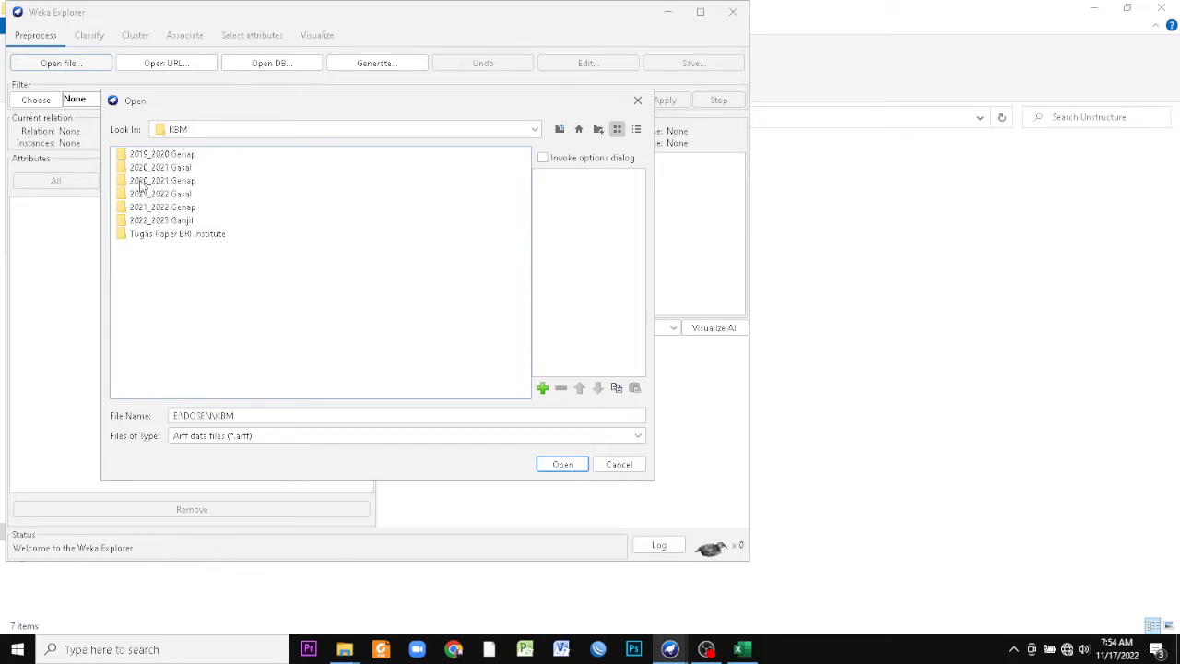
click(150, 221)
double_click(150, 224)
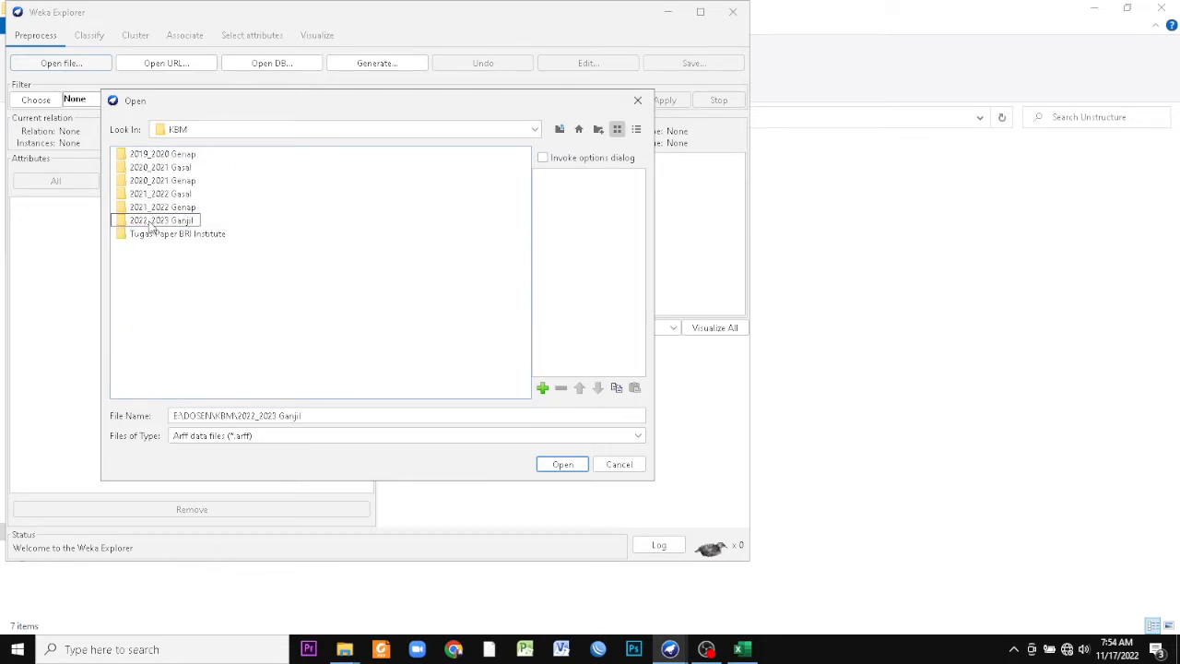
double_click(150, 224)
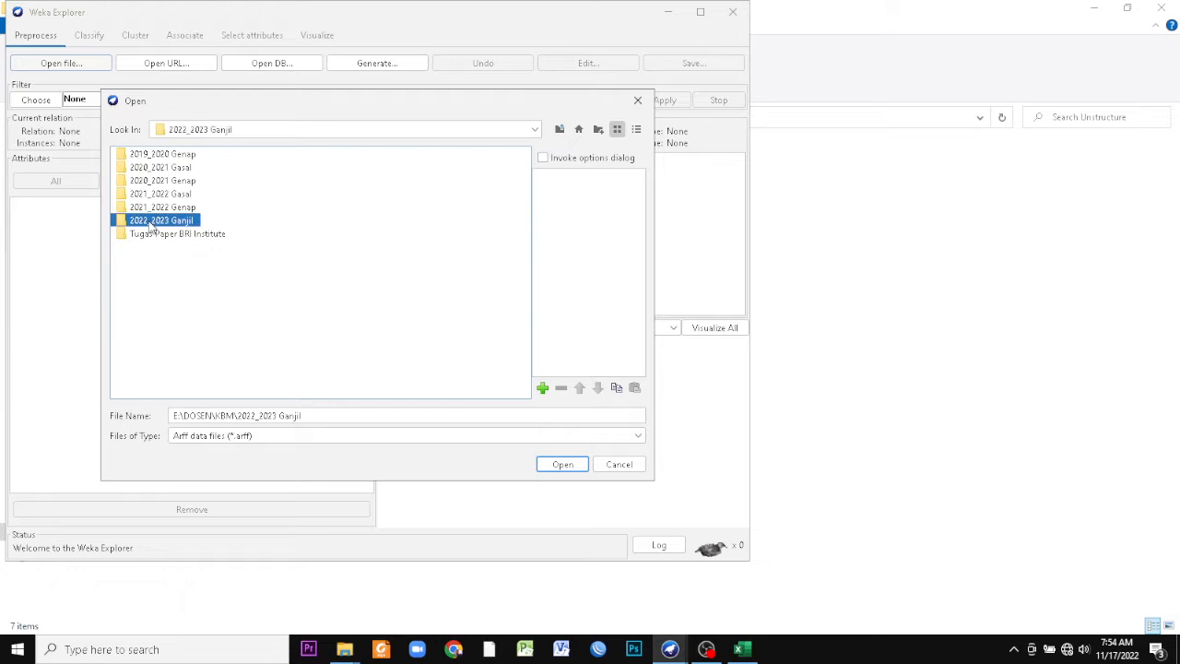
click(148, 192)
key(Up)
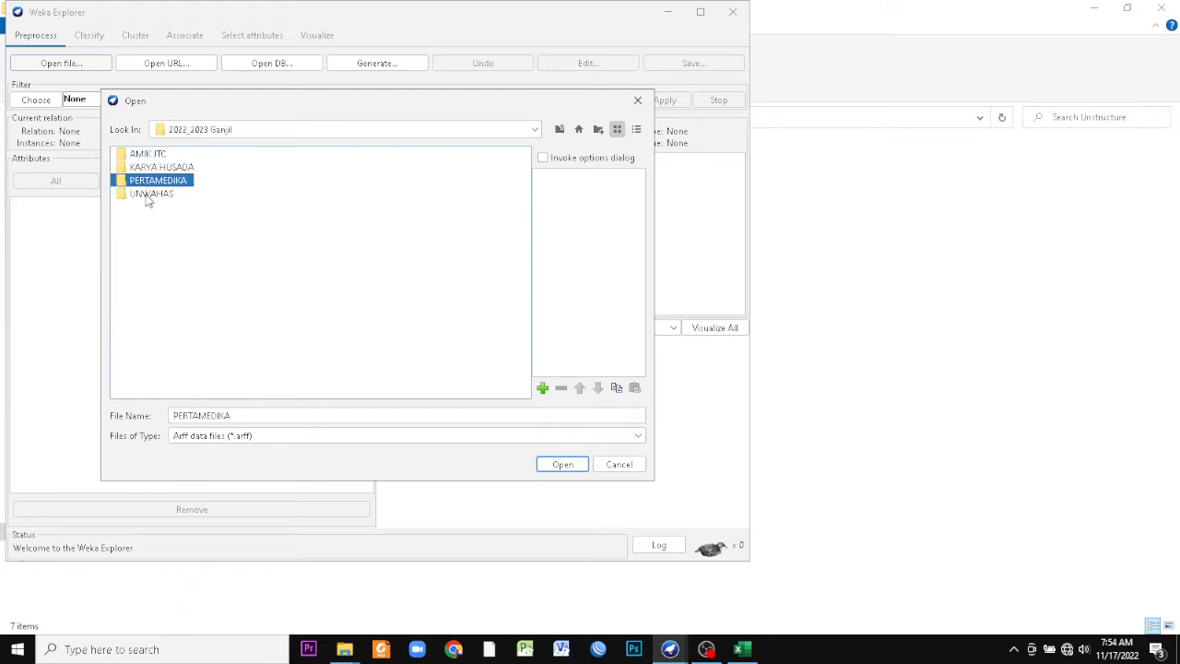
click(148, 196)
click(150, 213)
click(151, 196)
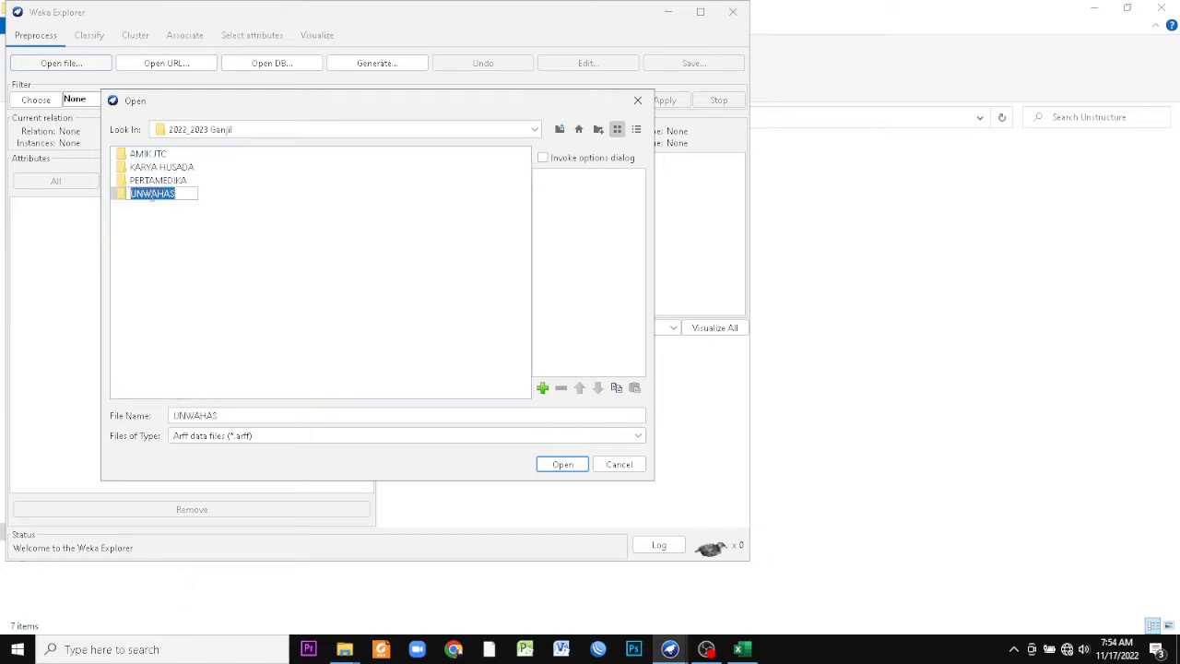
click(152, 212)
click(154, 192)
click(155, 194)
click(139, 172)
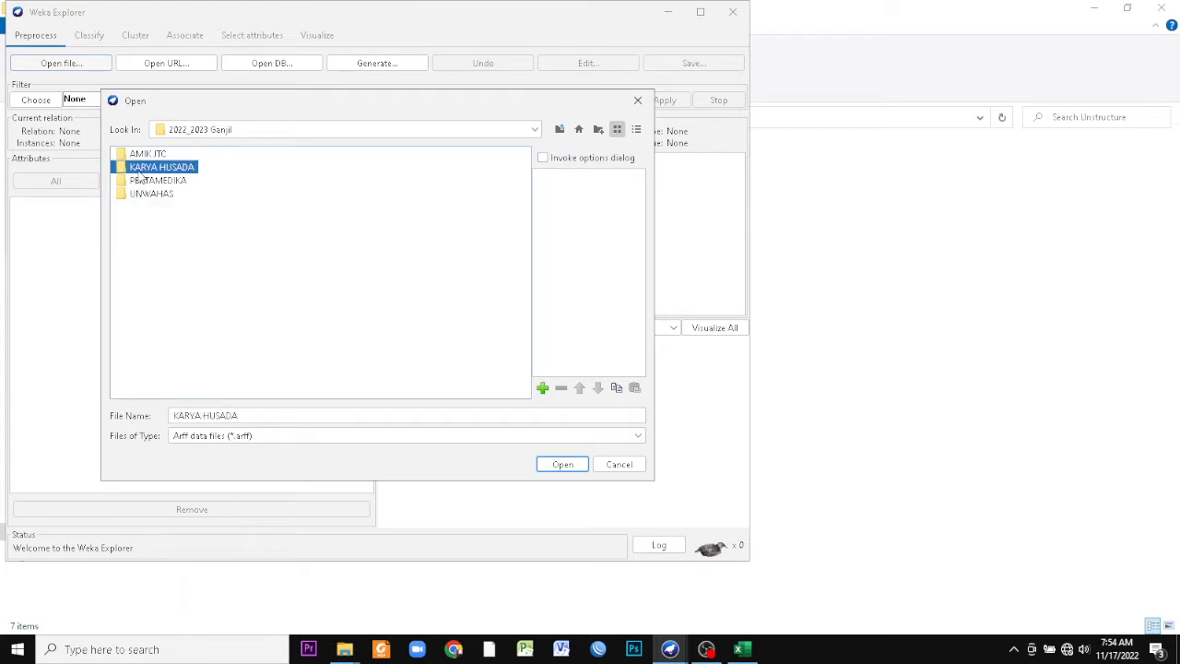
key(Down)
key(Down)
key(Return)
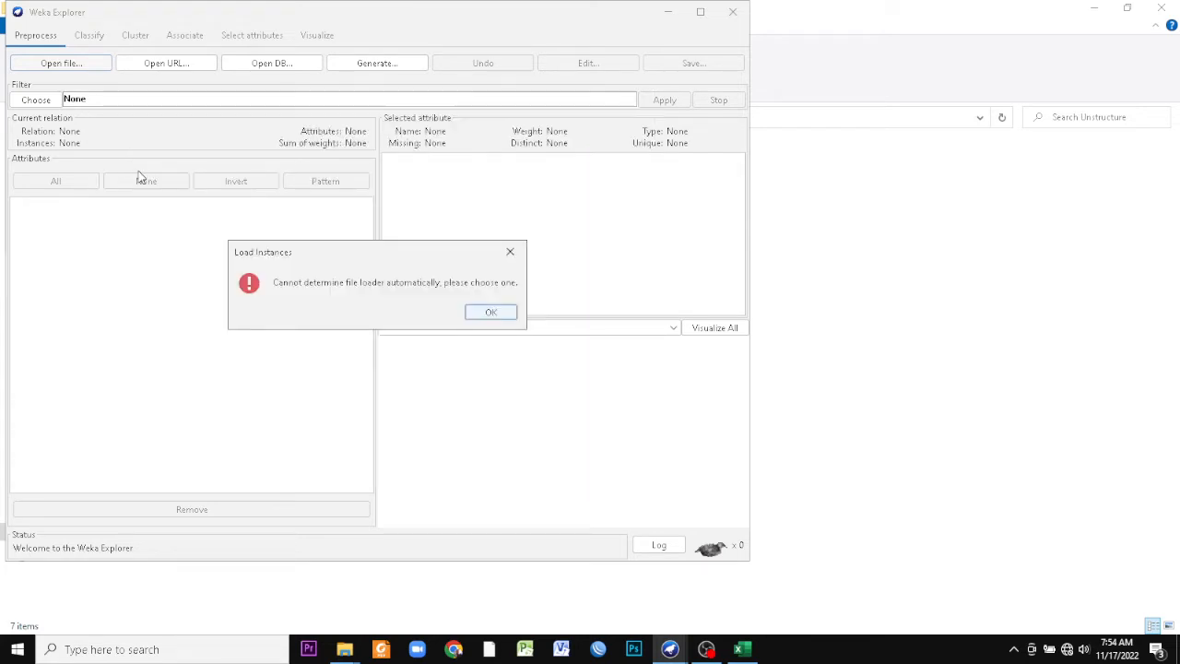
click(474, 313)
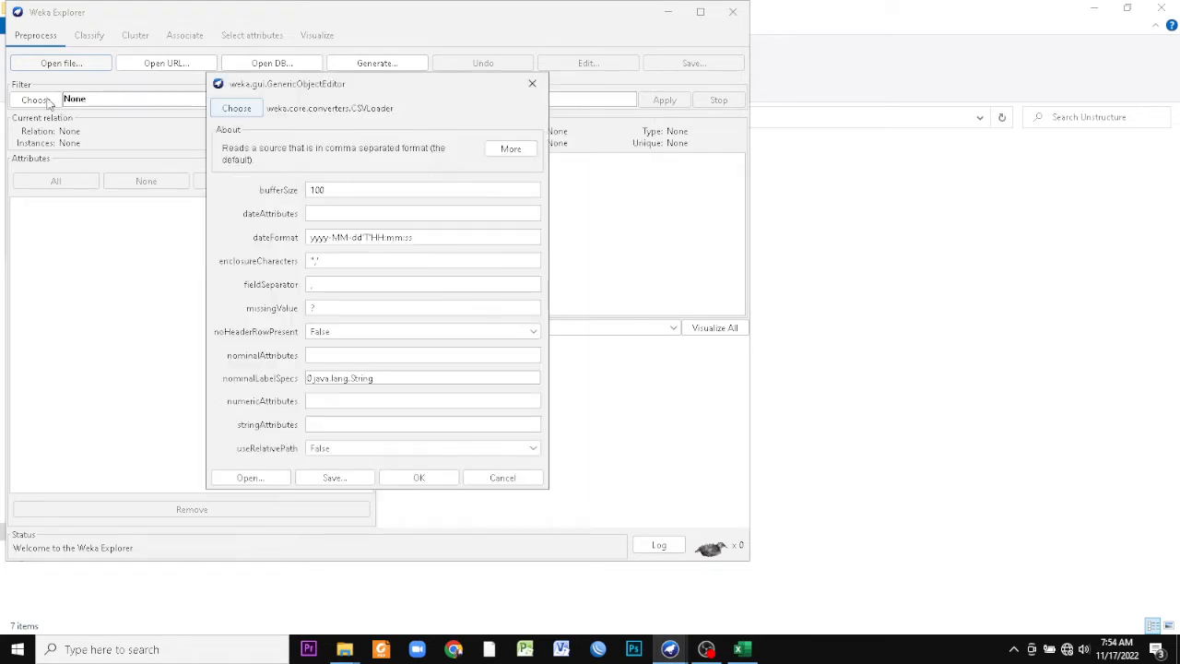
click(534, 82)
- Start opening a data file again and browse through UNWAHAS and DATA MINING into the BAHAN folder
click(96, 68)
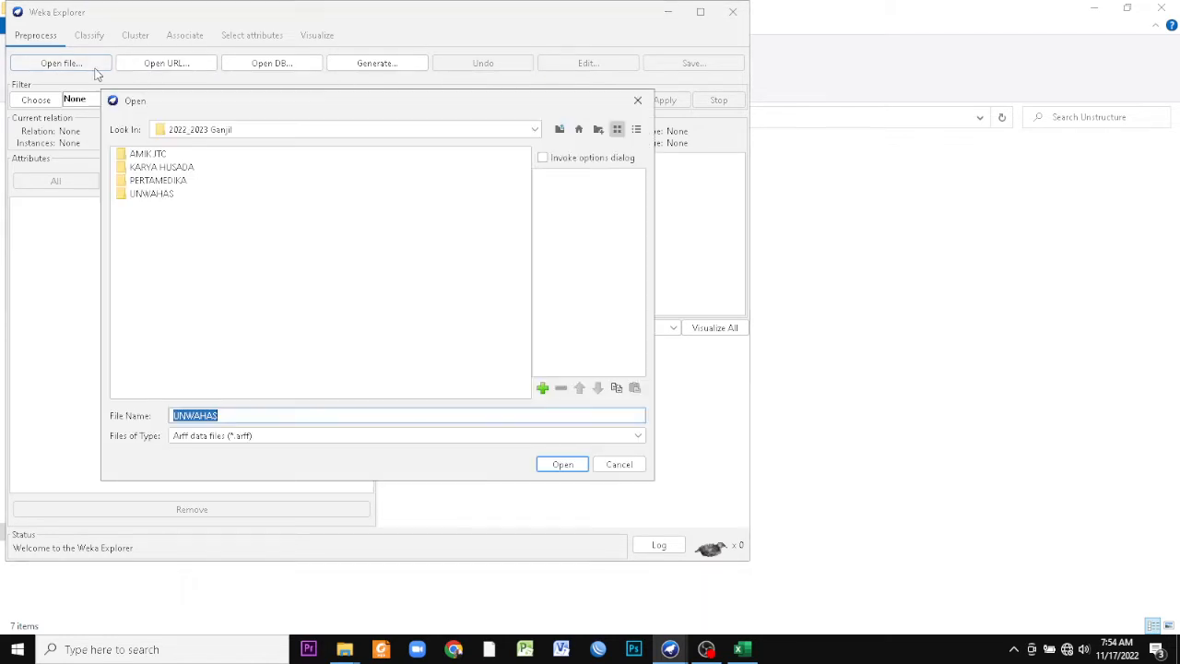
click(144, 195)
double_click(145, 197)
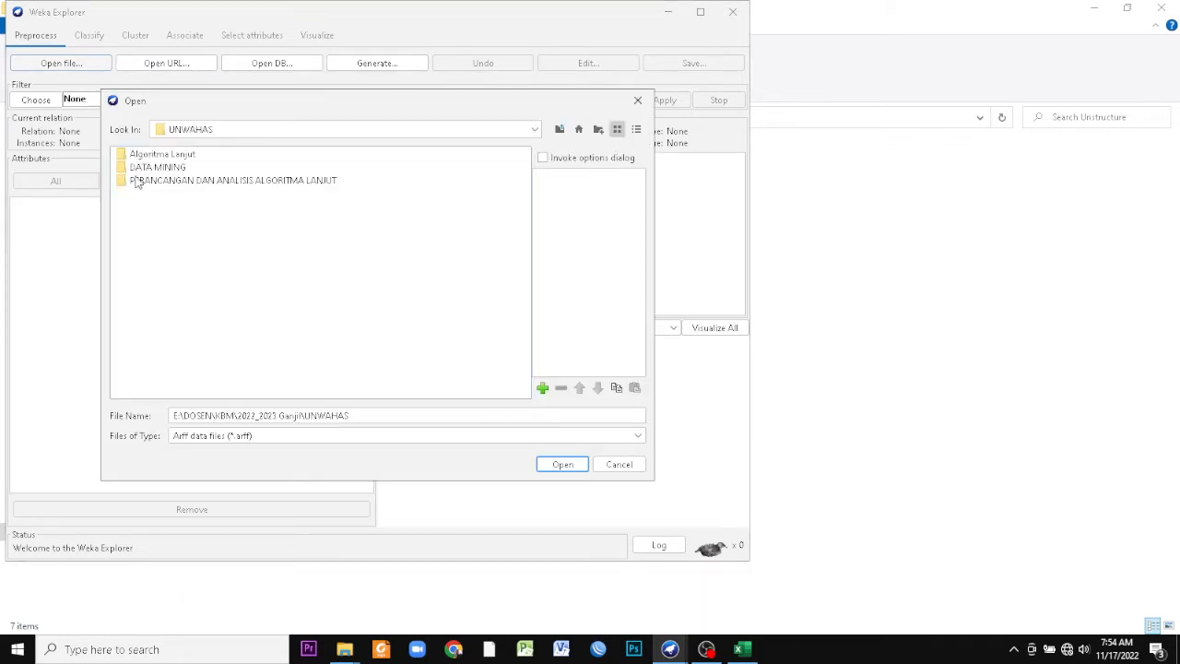
double_click(140, 167)
click(139, 195)
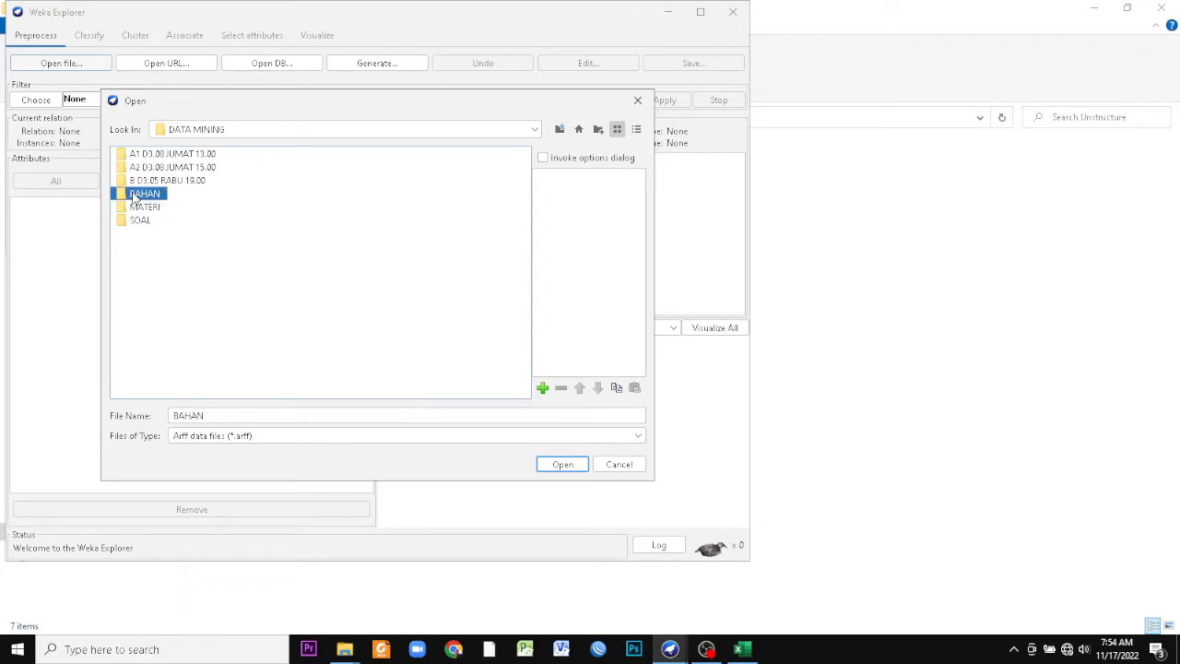
double_click(135, 197)
- Load the Cluster Process ARFF file from the Unstructure folder inside DATA
click(134, 154)
double_click(134, 155)
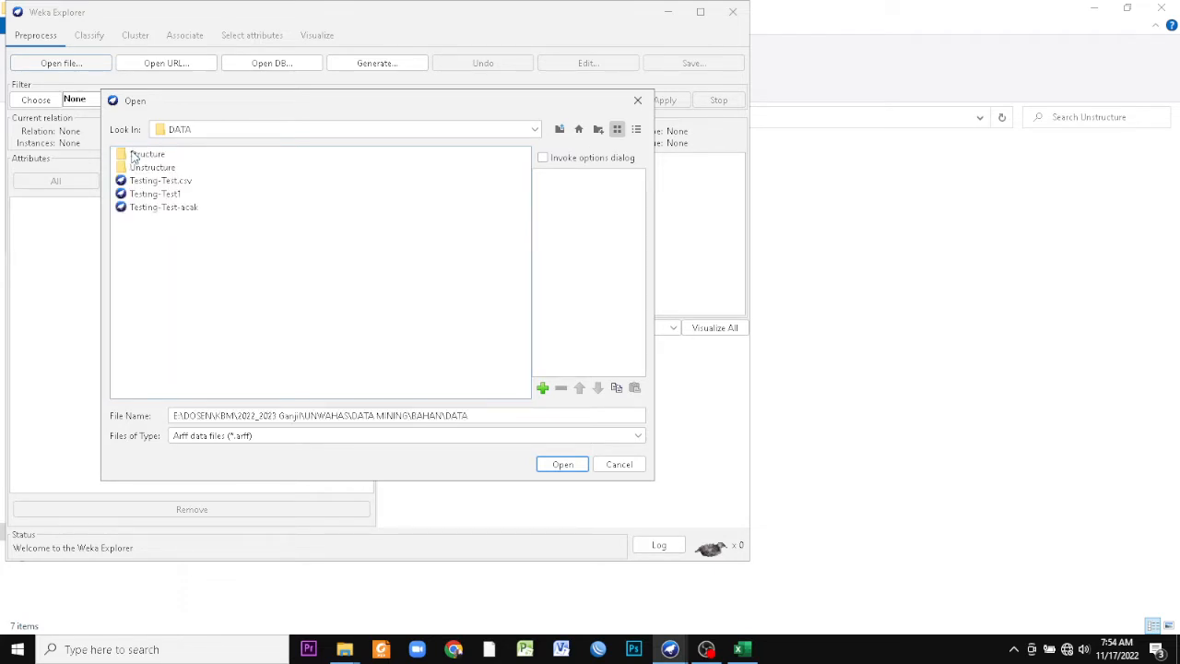
click(133, 167)
double_click(132, 169)
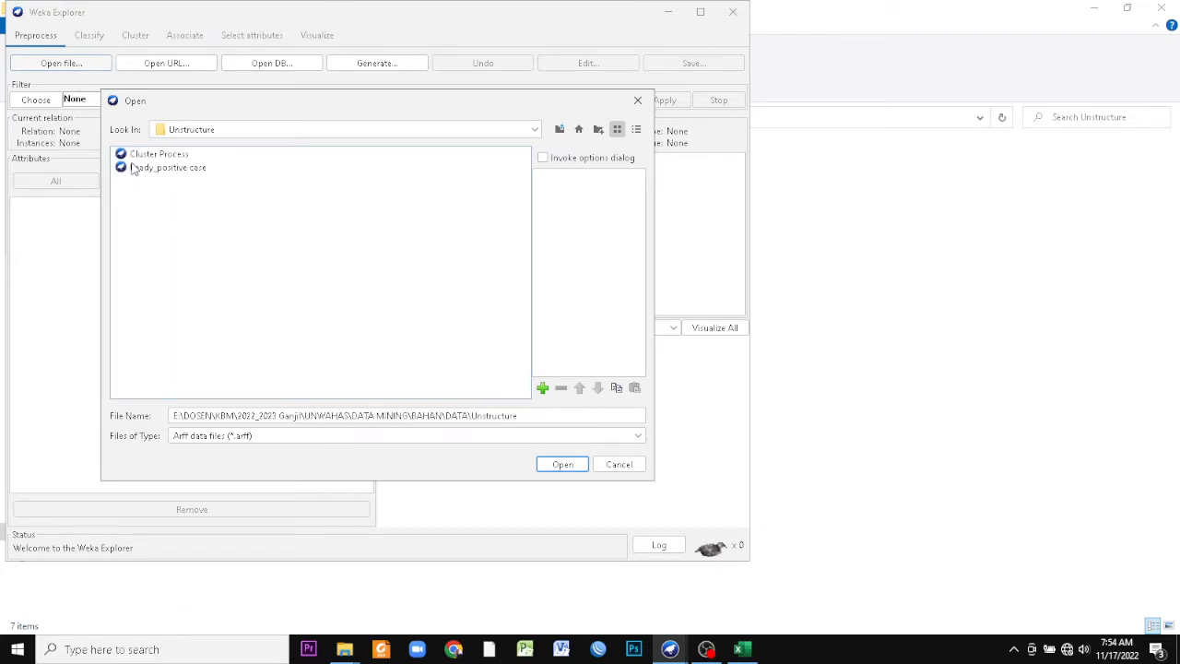
click(137, 155)
click(575, 467)
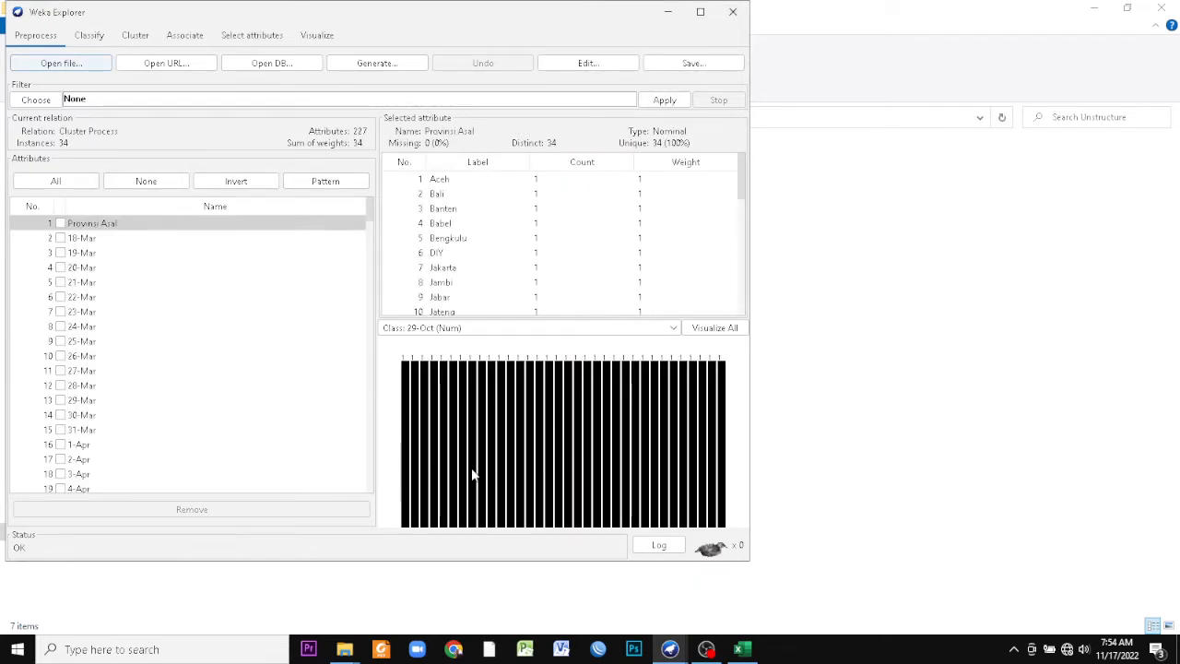
- Examine the statistics and histograms of several March date attributes, including 18-Mar, 20-Mar and 25-Mar
click(134, 318)
click(83, 296)
click(82, 269)
click(84, 256)
click(68, 239)
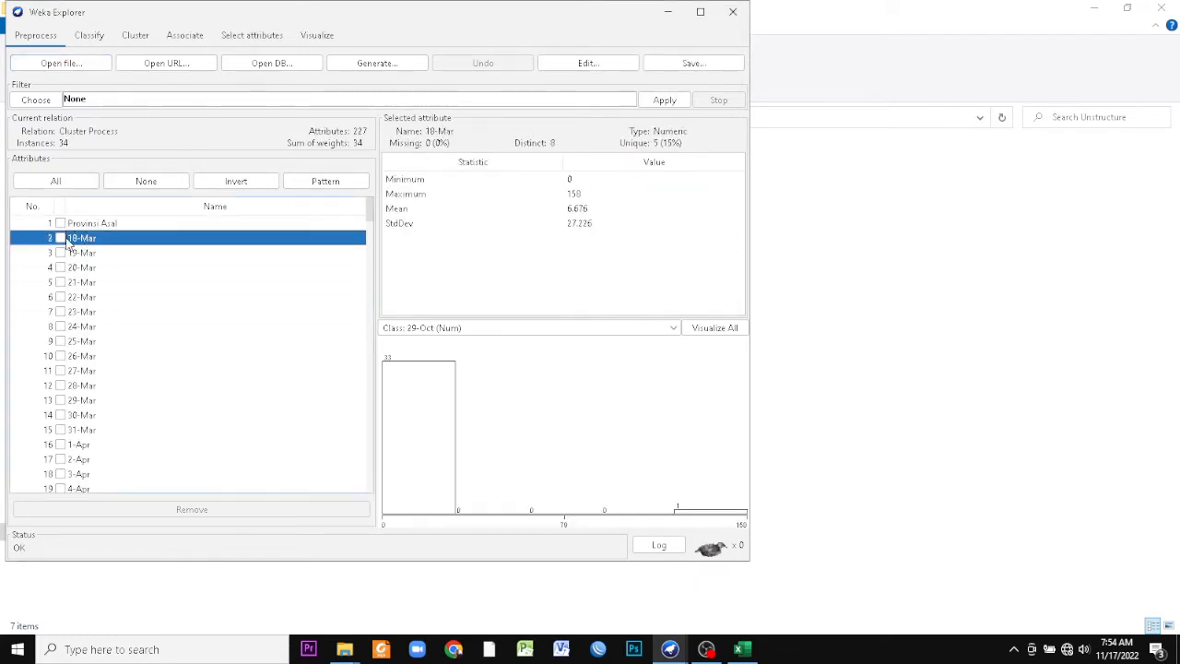
click(62, 268)
click(75, 327)
click(79, 343)
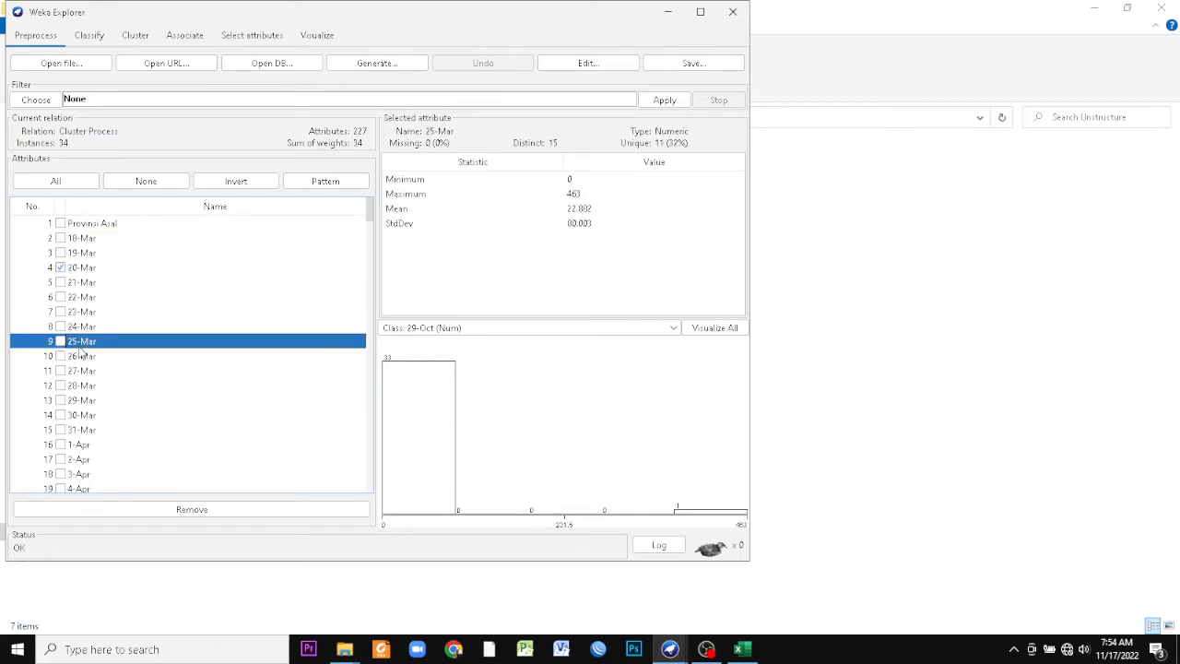
- Examine the statistics of sample date attributes through the rest of the list, such as 24-Jun, 9-Aug and 21-Oct
scroll(82, 348, down, 10)
click(82, 355)
scroll(81, 355, down, 10)
click(82, 356)
scroll(82, 356, down, 10)
click(82, 356)
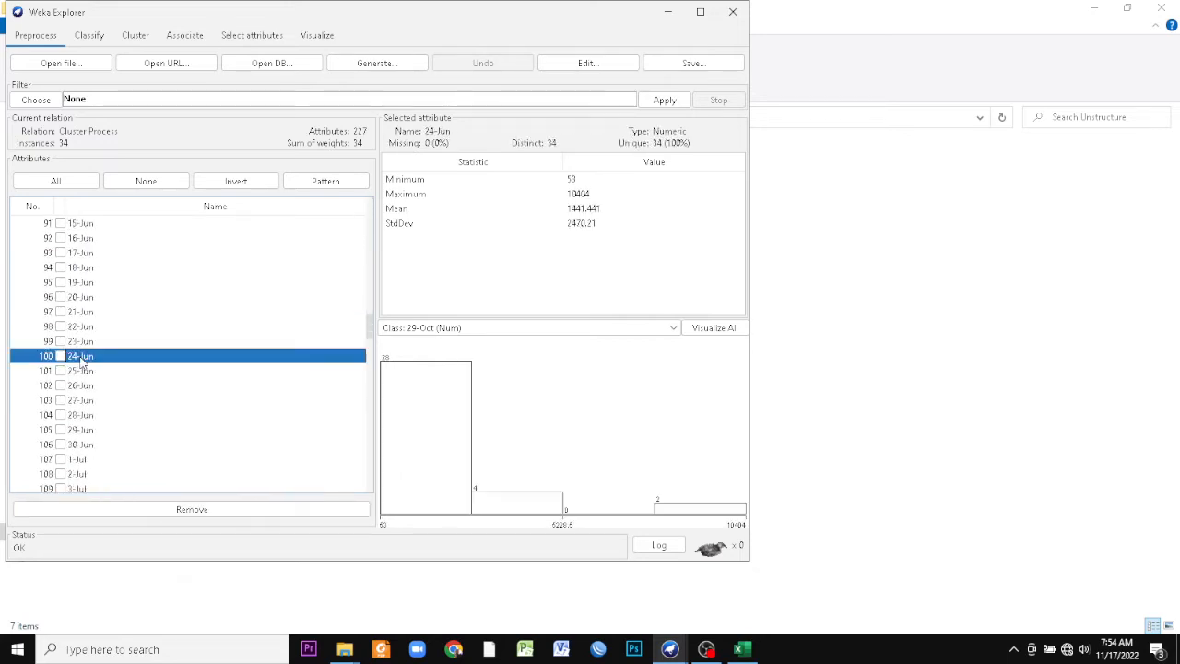
scroll(82, 356, down, 5)
click(81, 356)
scroll(81, 364, down, 5)
scroll(81, 371, down, 5)
click(81, 371)
scroll(81, 371, down, 8)
click(81, 371)
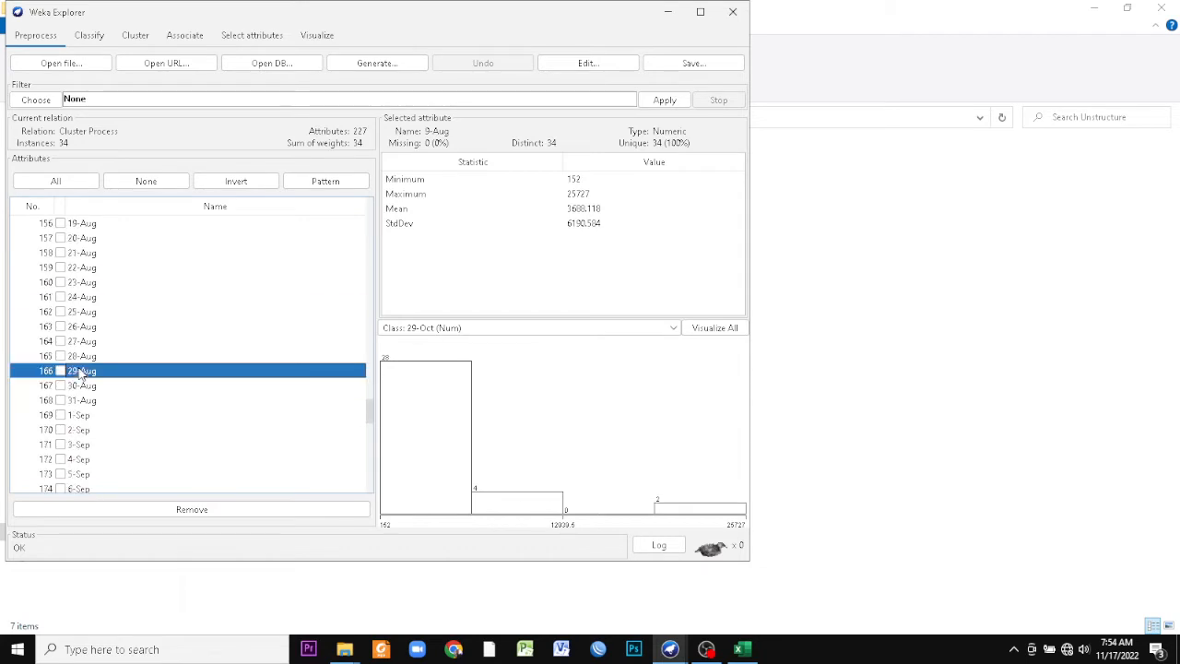
scroll(81, 371, down, 15)
click(80, 368)
scroll(80, 369, up, 20)
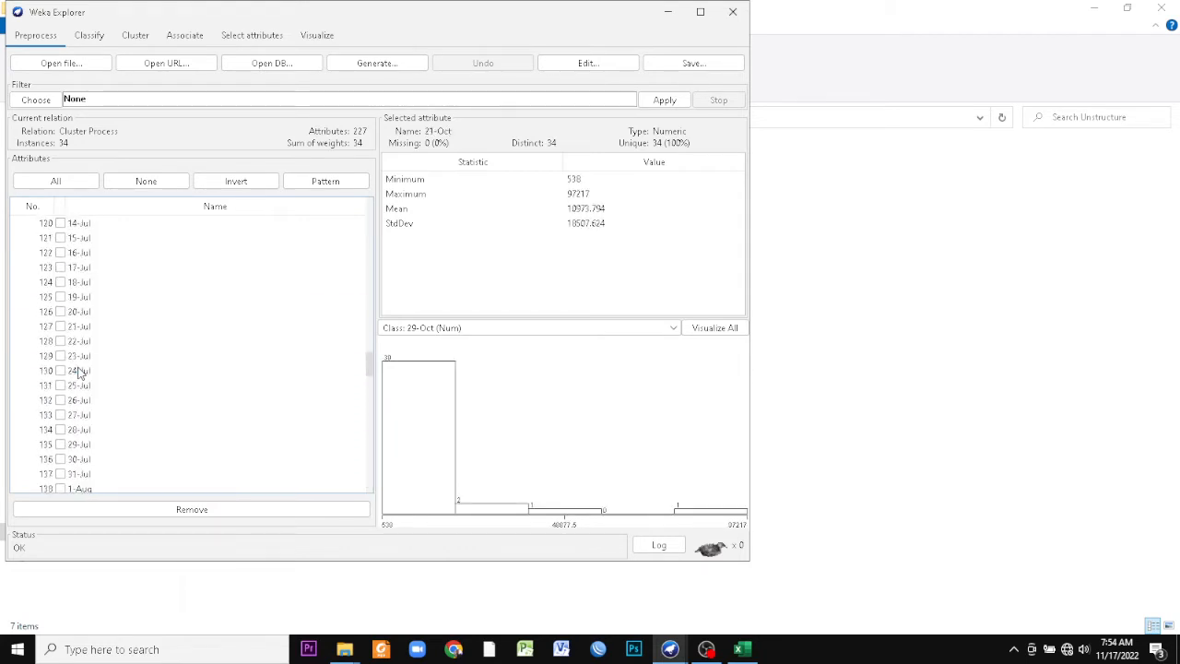
scroll(72, 314, up, 11)
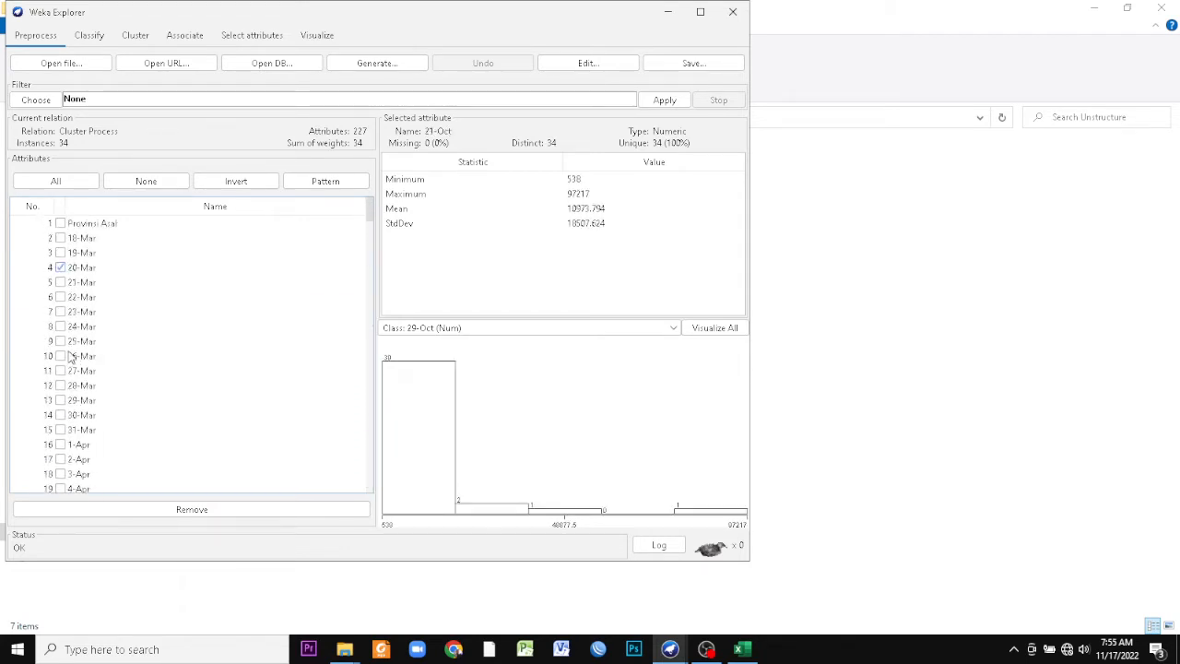
- Unmark the 20-Mar attribute and try marking and unmarking the Provinsi Asal and 18-Mar attributes
click(62, 269)
click(60, 225)
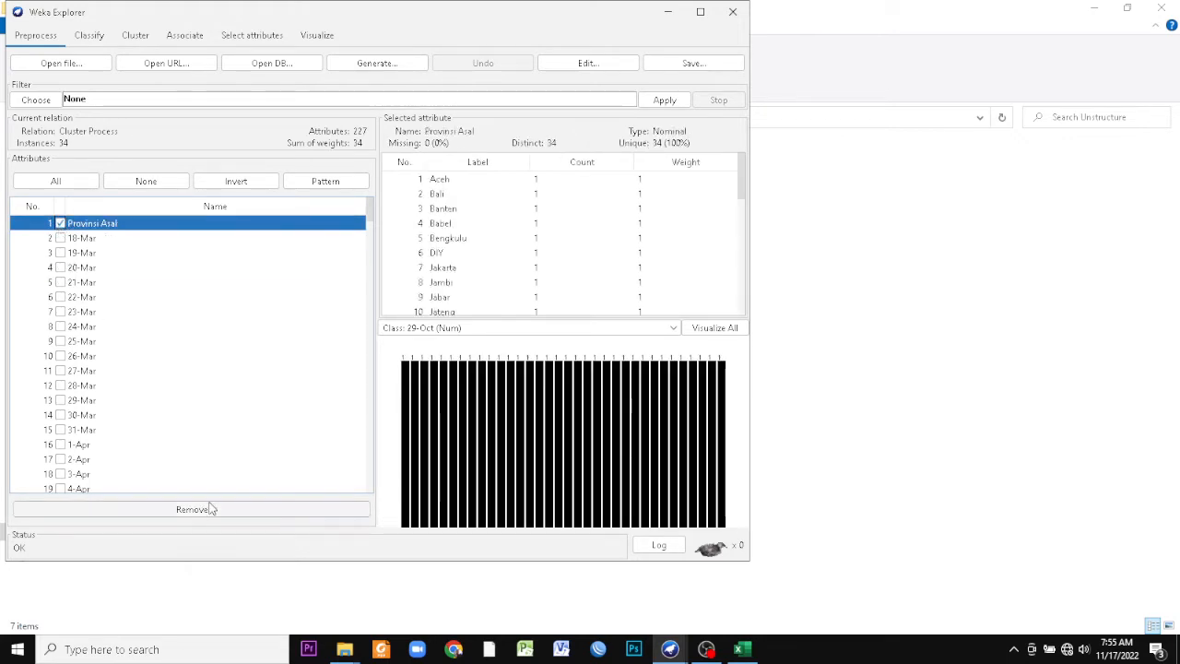
click(60, 224)
click(60, 238)
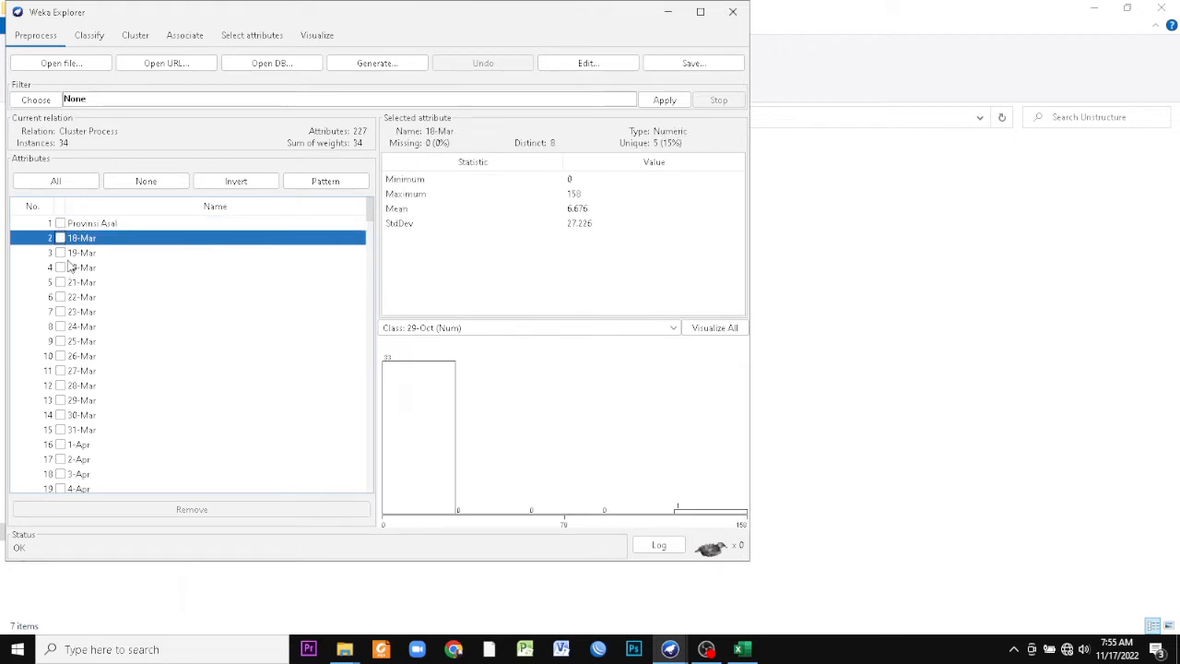
click(60, 237)
- Review the attribute list down to 29-Oct and choose SimpleKMeans as the clustering algorithm
scroll(69, 259, down, 20)
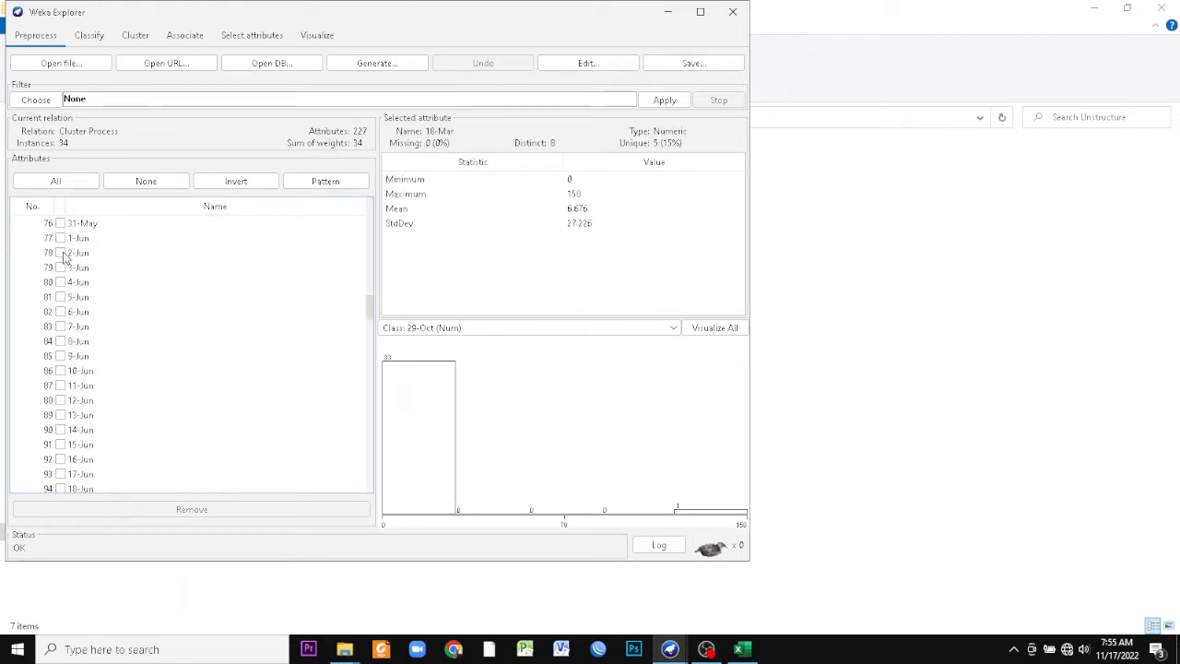
scroll(74, 276, down, 11)
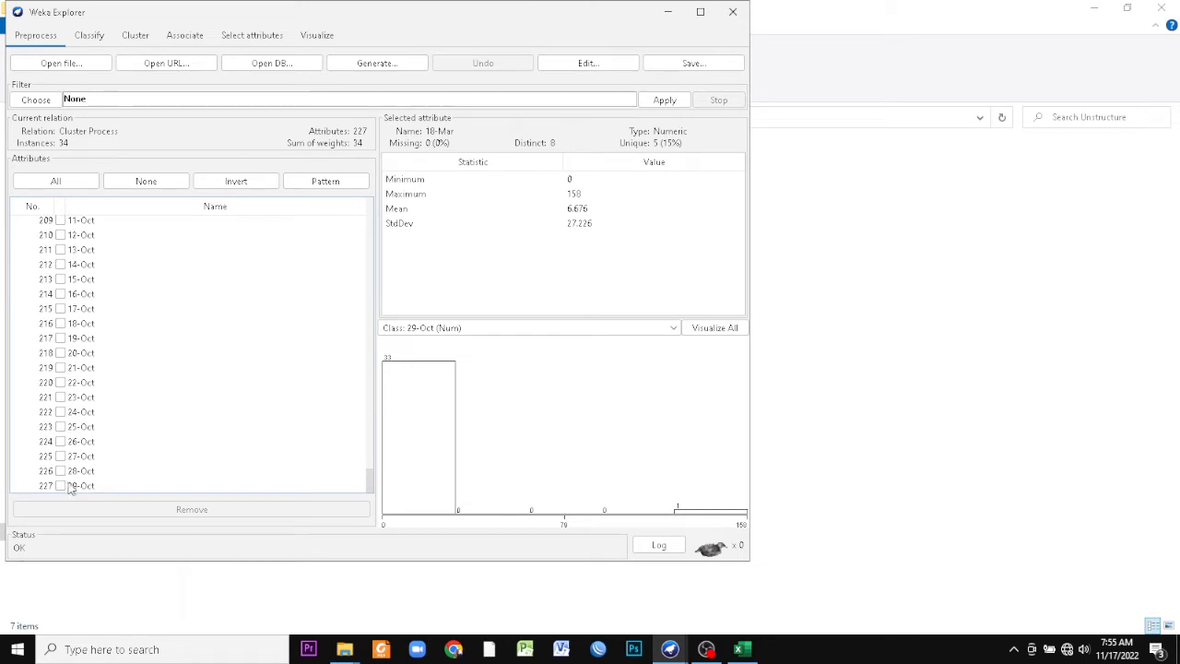
scroll(281, 332, up, 20)
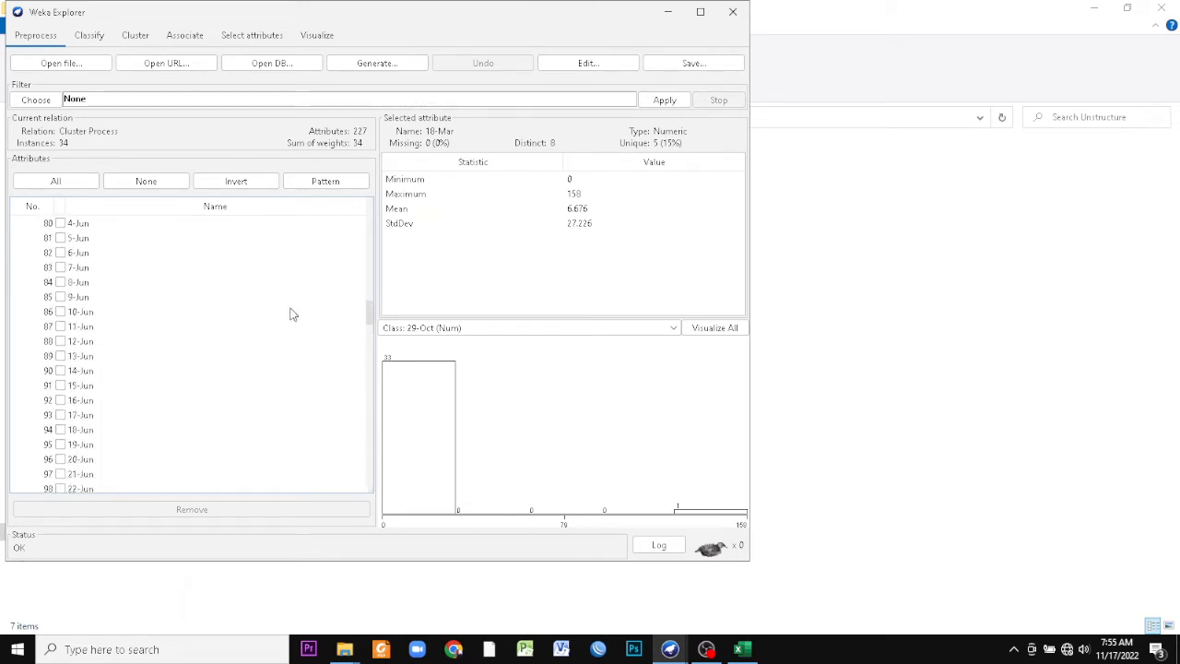
scroll(290, 314, up, 16)
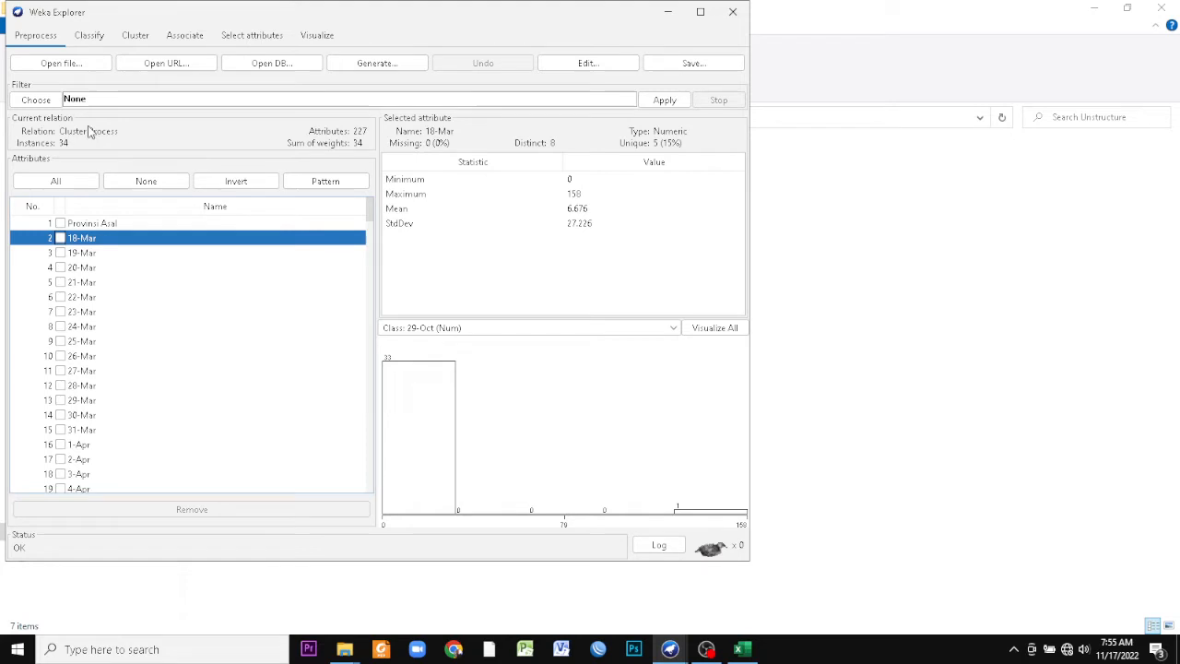
click(135, 38)
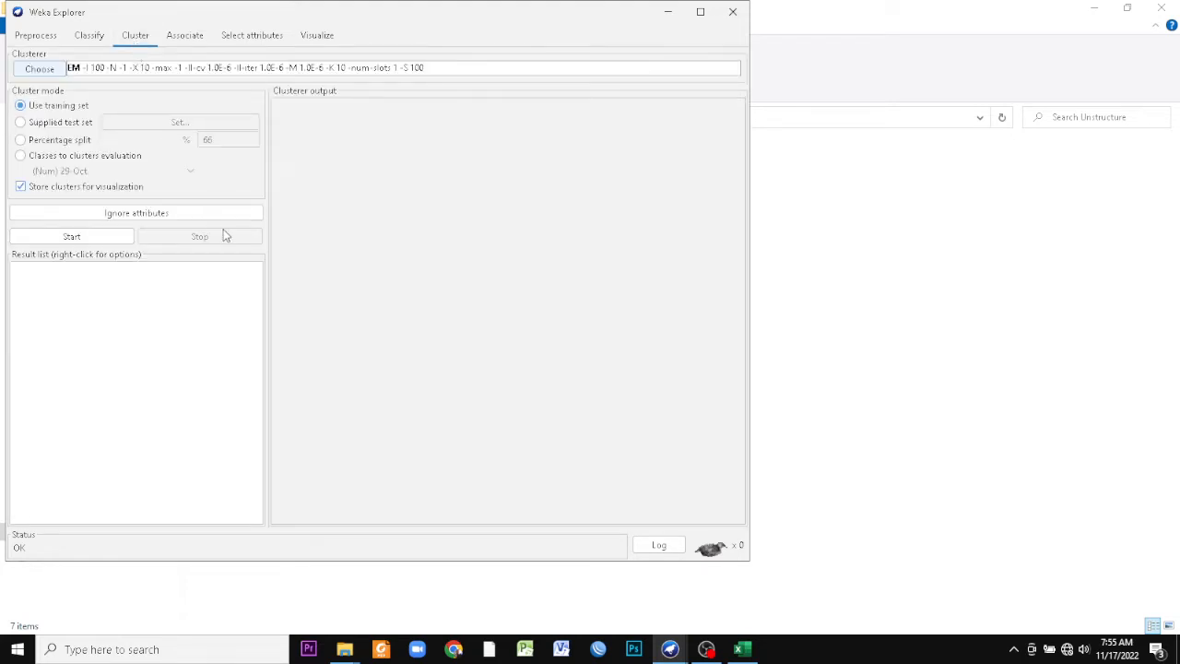
click(52, 71)
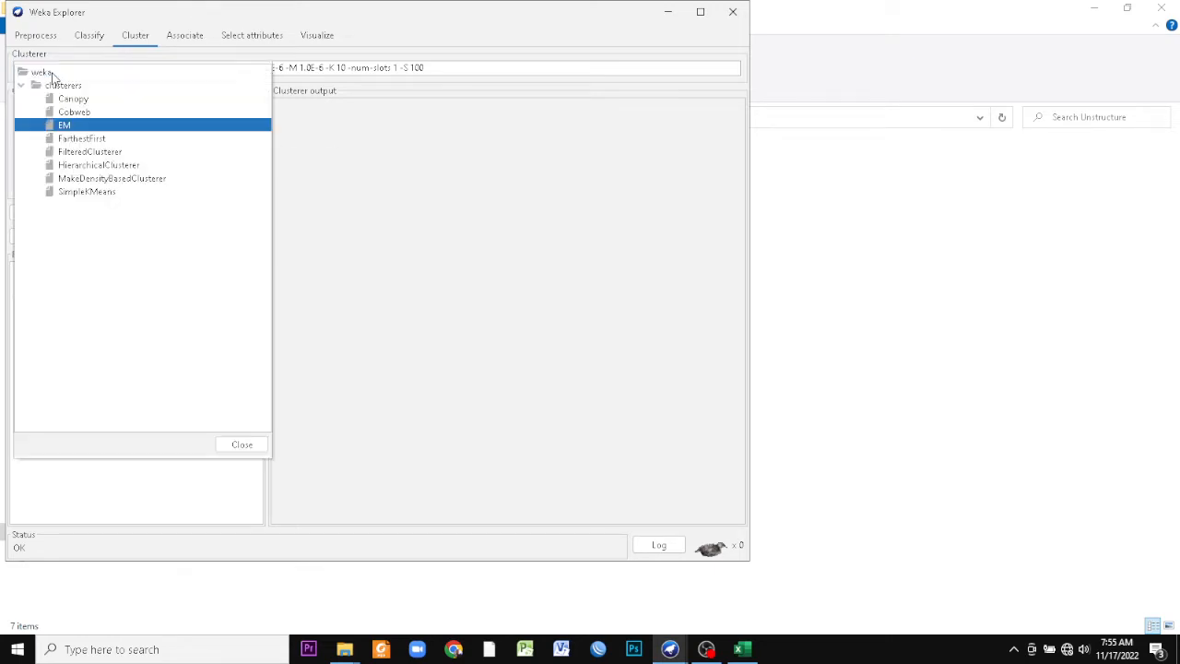
click(57, 192)
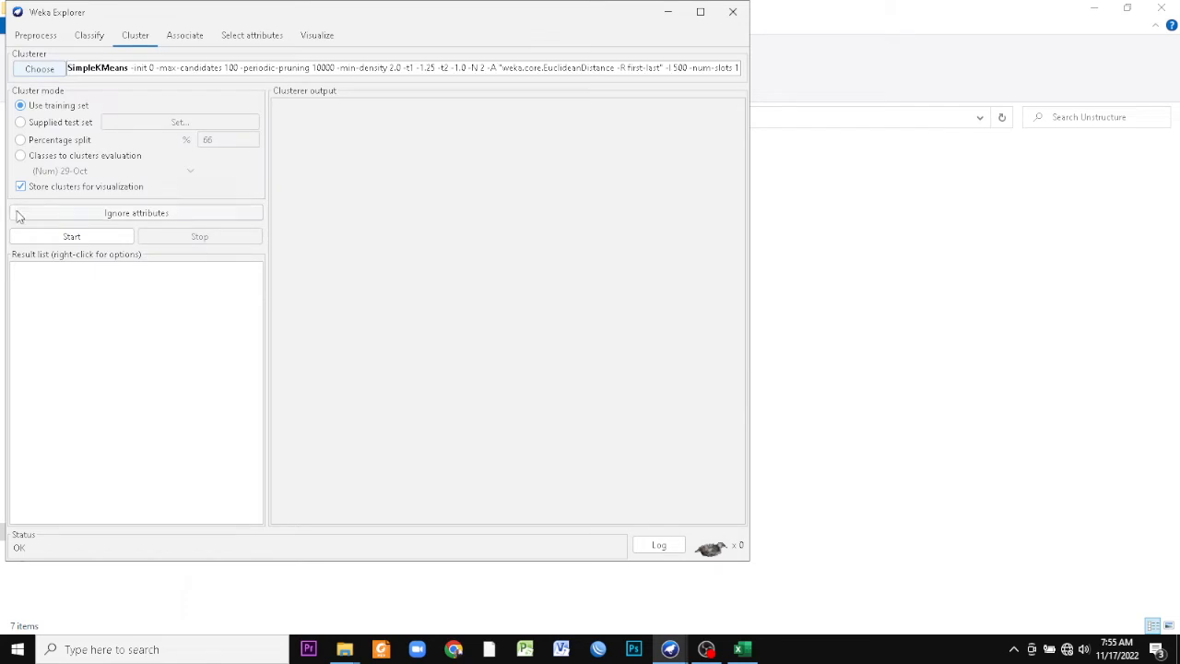
- Set the SimpleKMeans number of clusters to 4, keeping the other algorithm options at their defaults
click(141, 72)
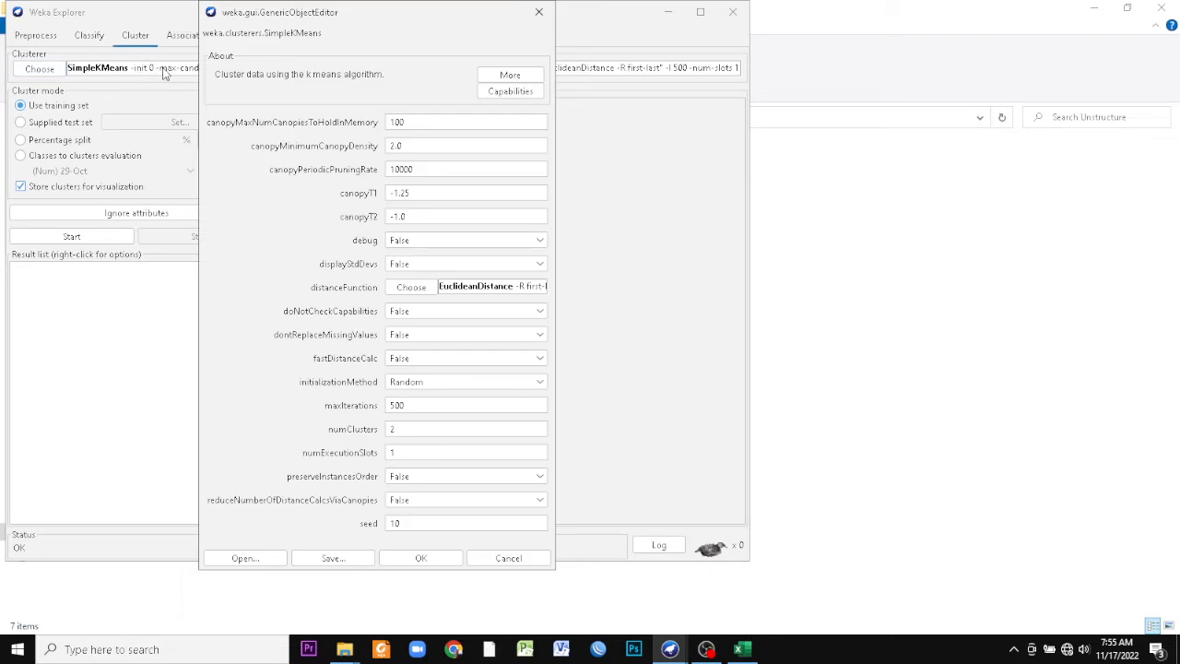
click(539, 12)
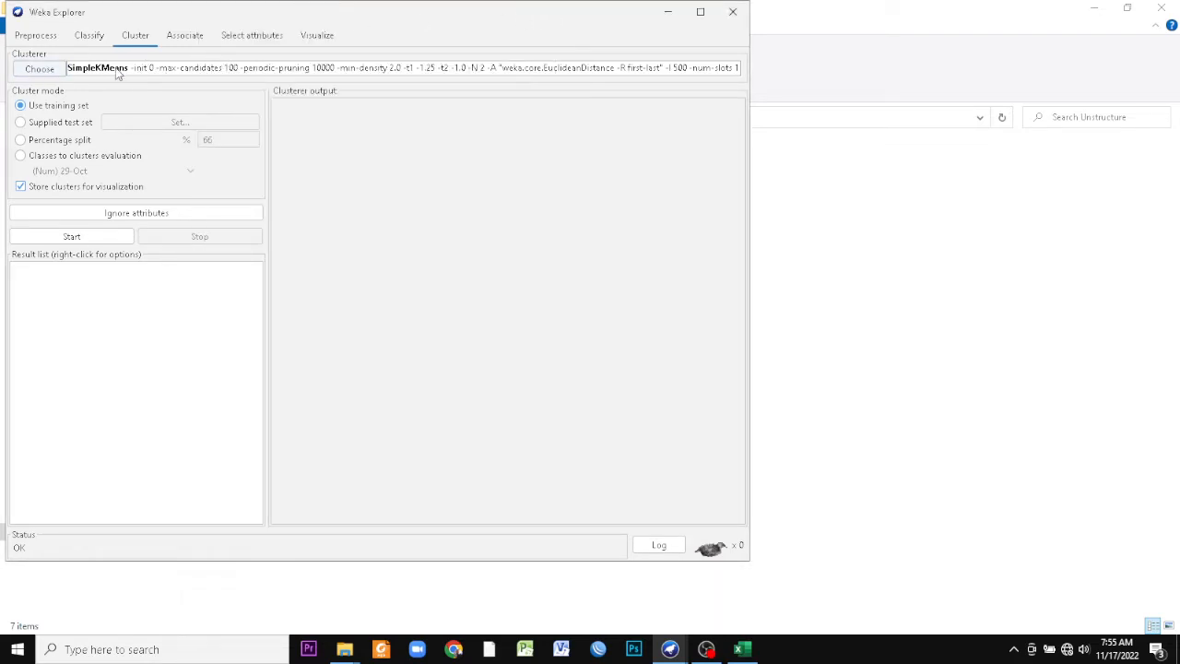
click(153, 74)
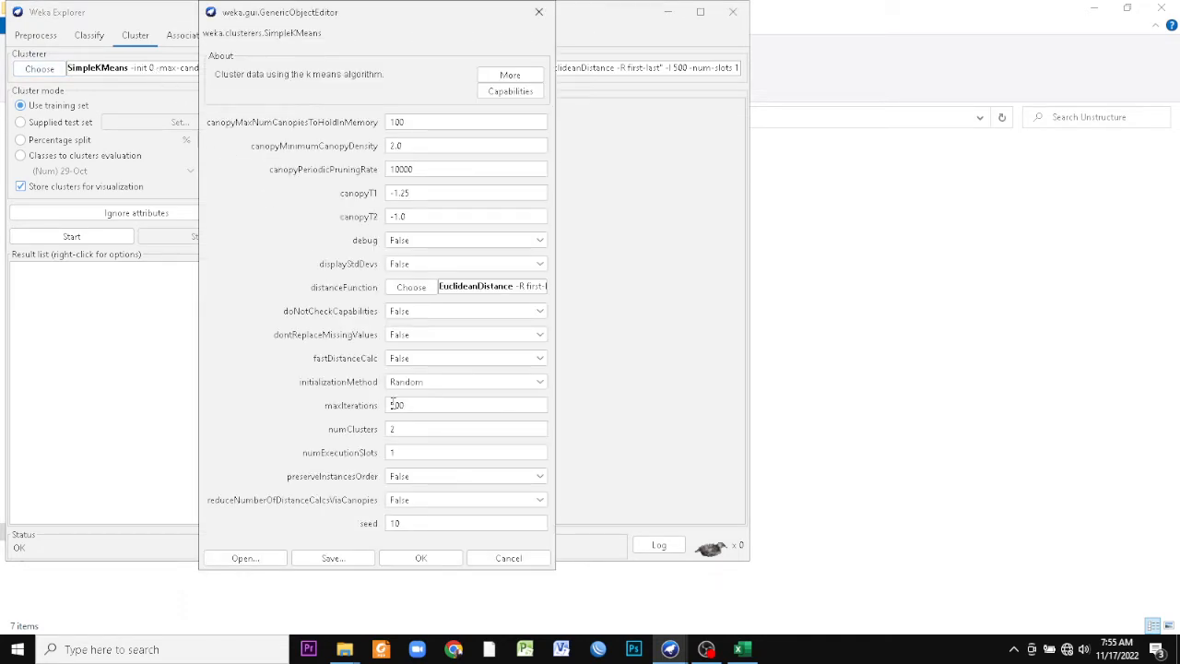
click(402, 430)
text(3)
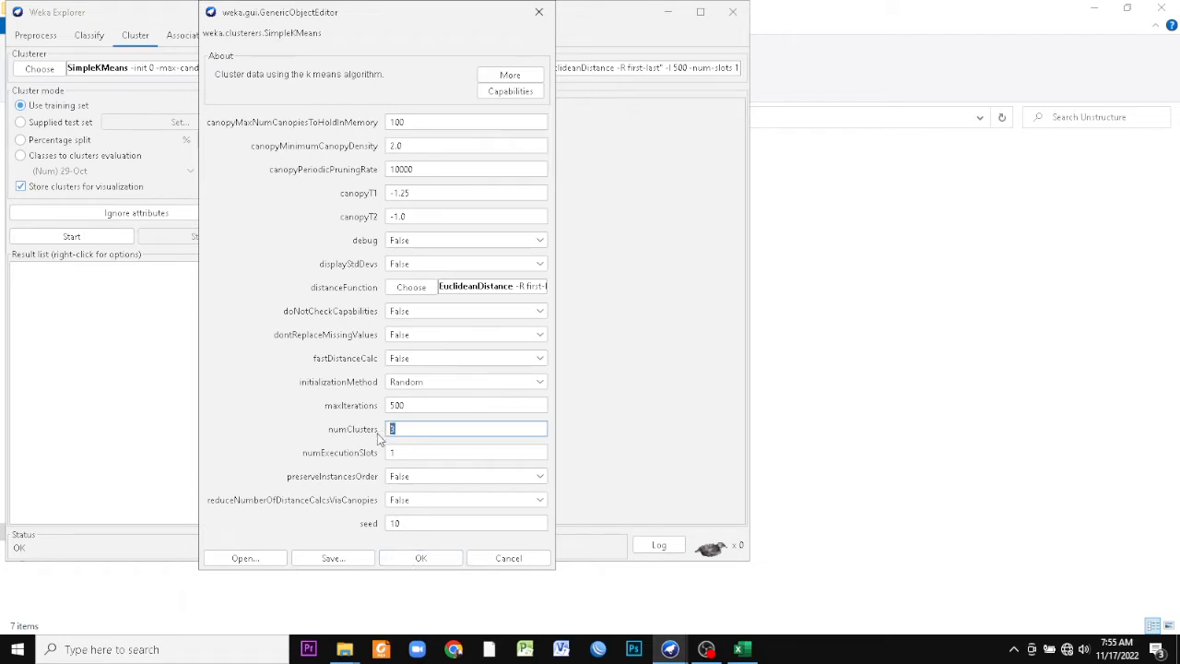
text(4)
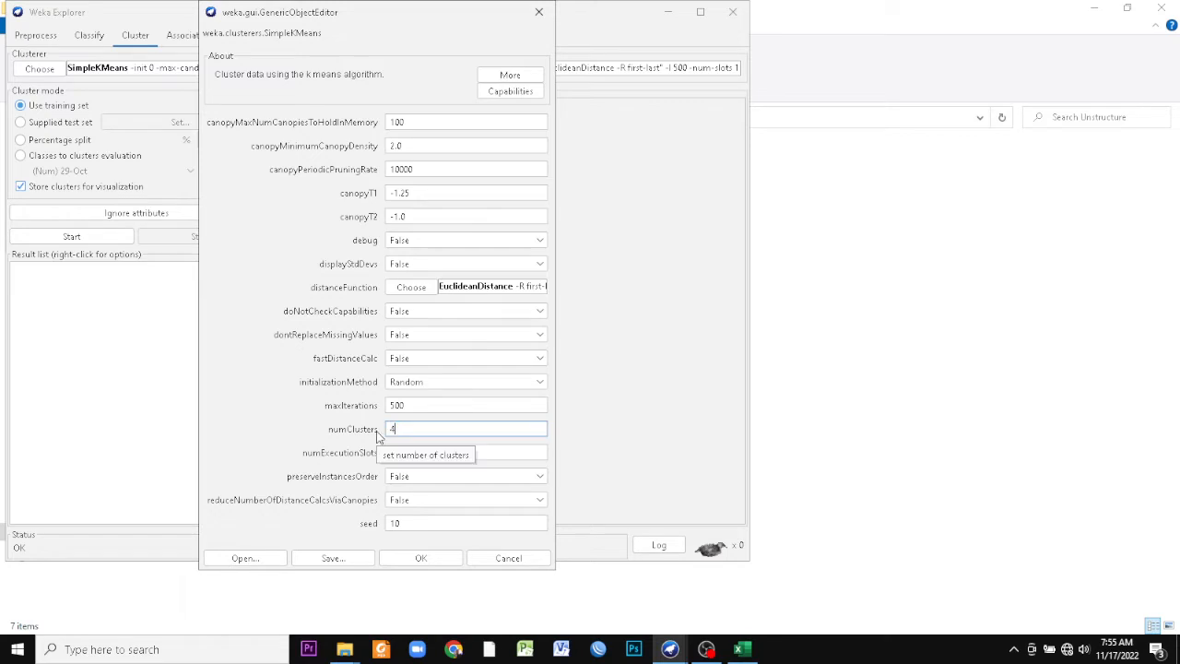
click(422, 559)
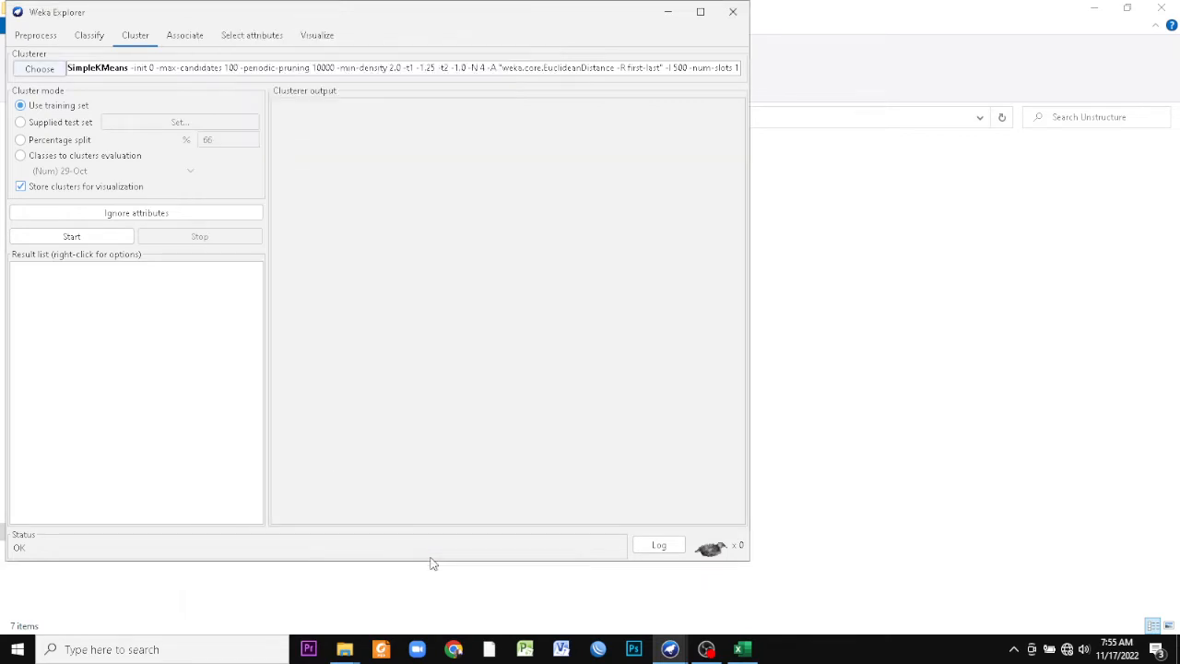
- Run SimpleKMeans on the training set, review the output and visualize the result's cluster assignments
click(62, 239)
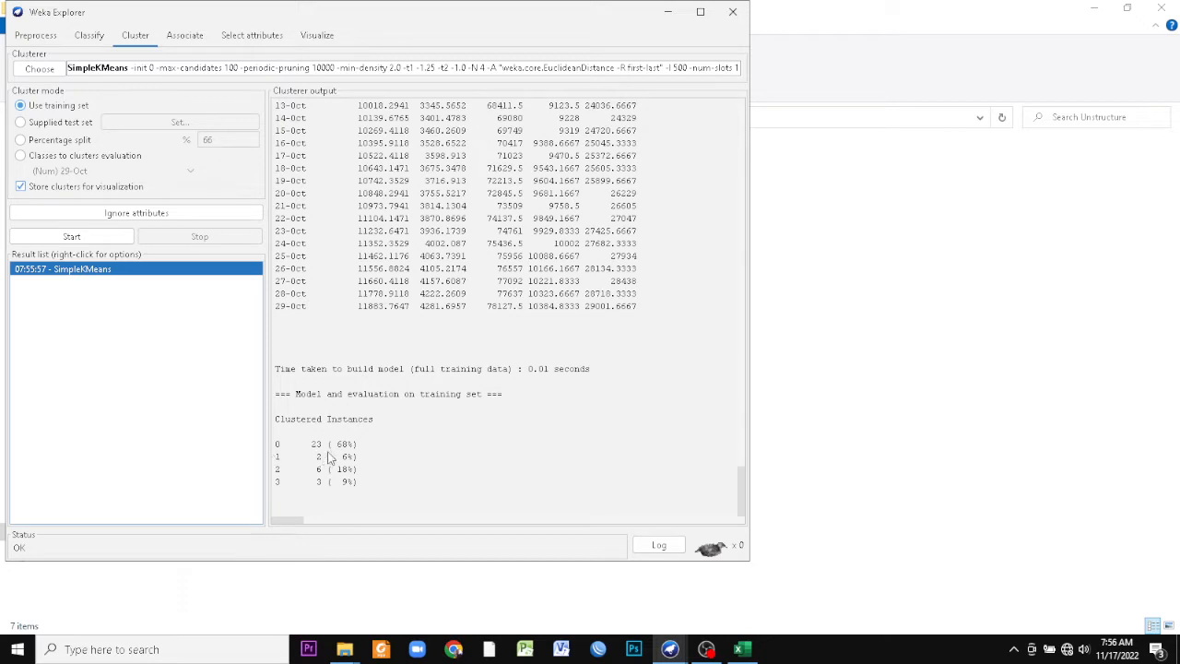
scroll(362, 444, up, 5)
scroll(364, 447, down, 5)
right_click(55, 275)
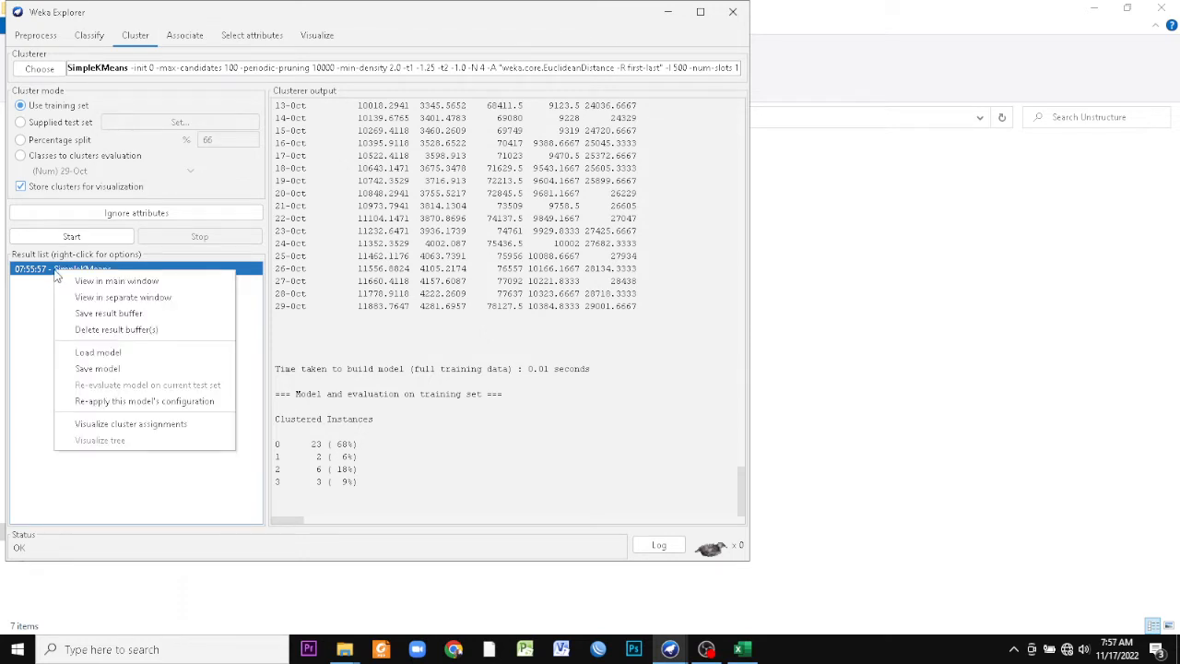
click(111, 424)
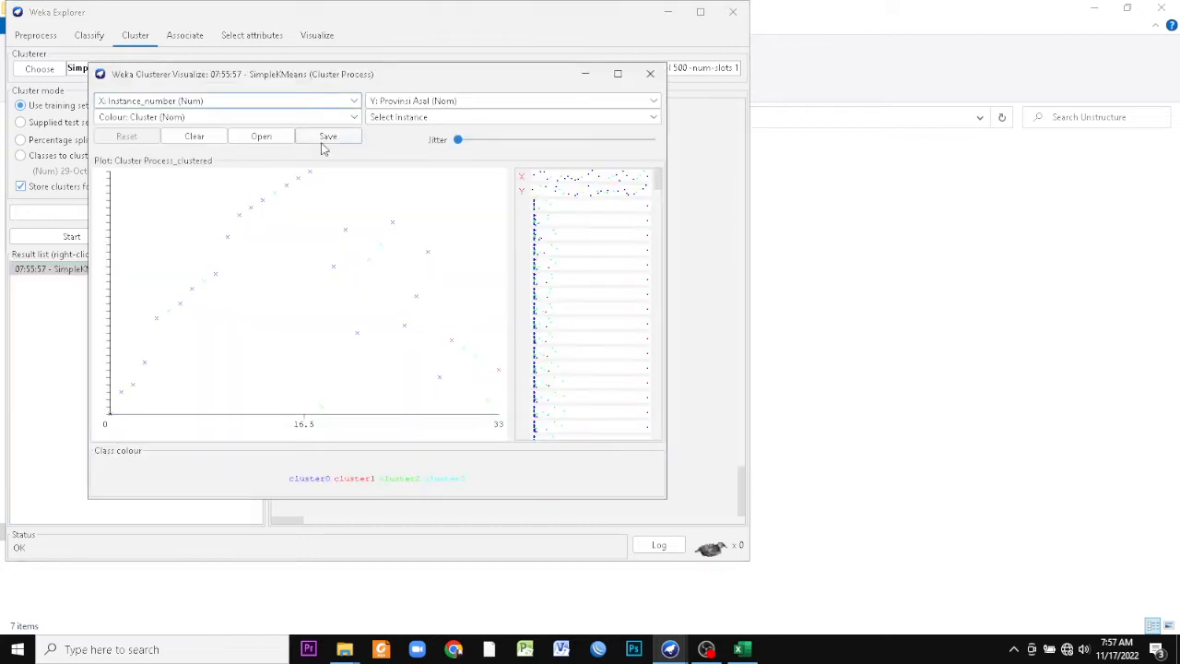
- Save the clustered data as the ARFF file Hasil Cluster OK on the E: drive and close the visualization
click(323, 143)
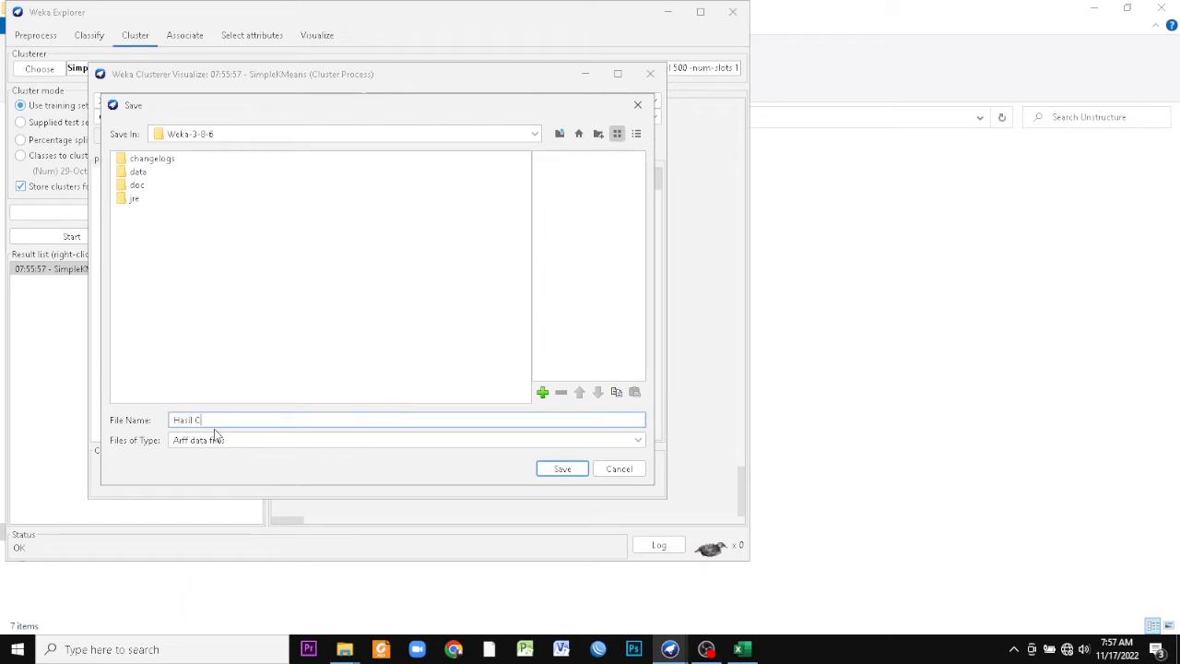
click(199, 135)
click(195, 315)
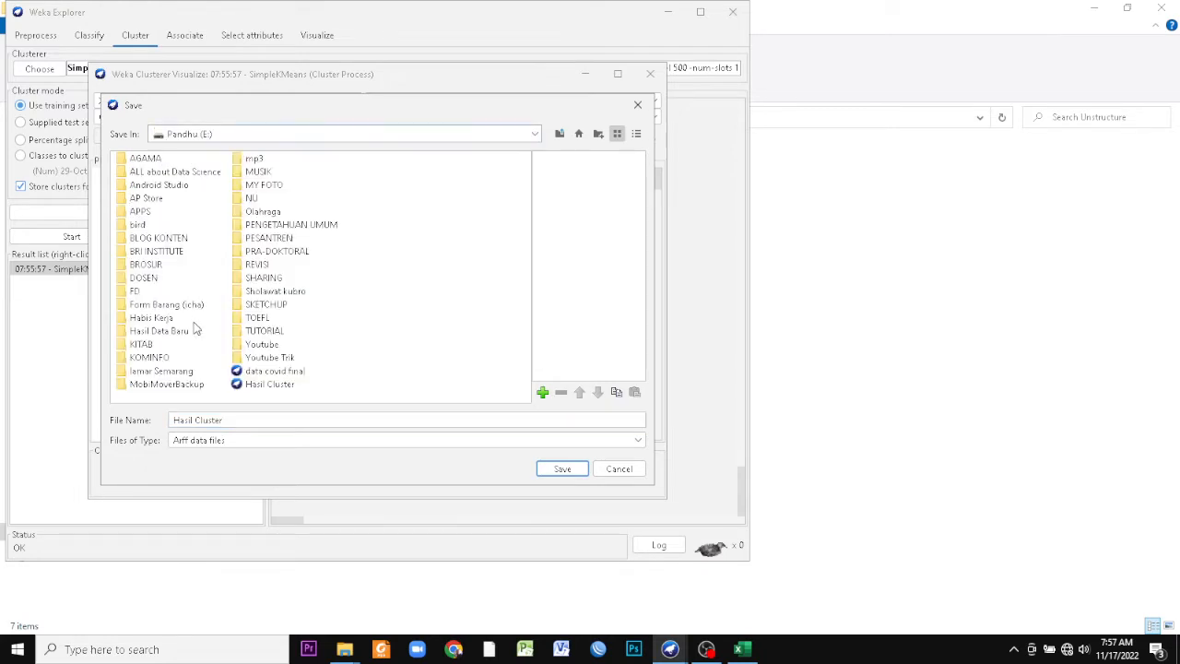
click(263, 425)
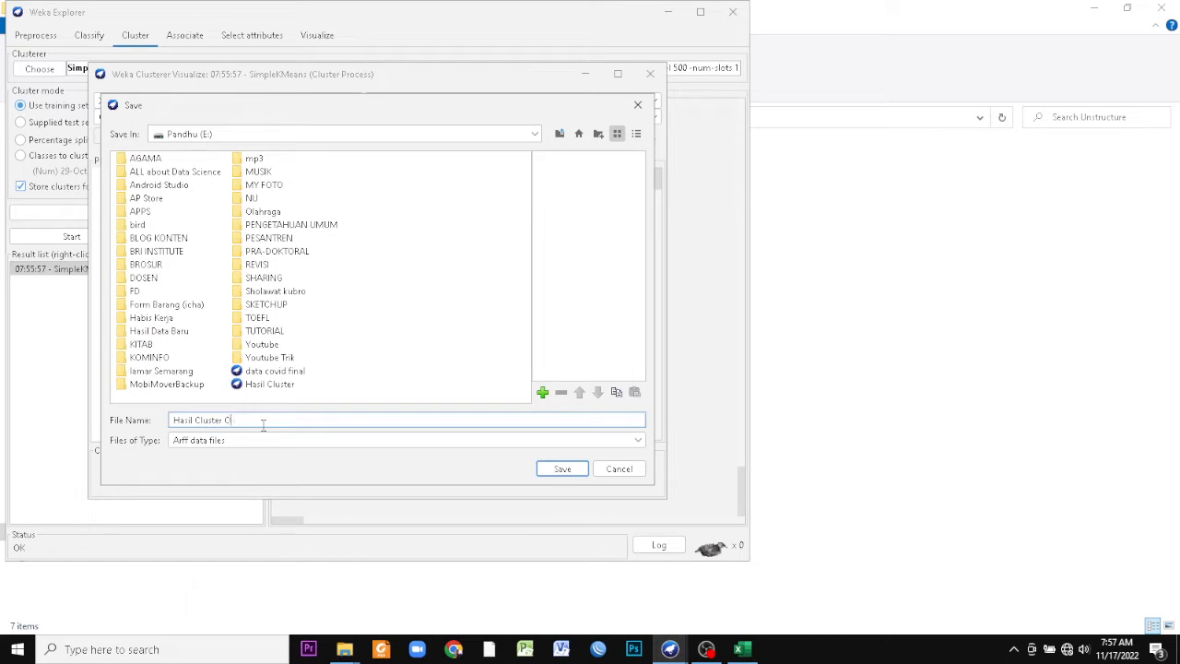
click(546, 473)
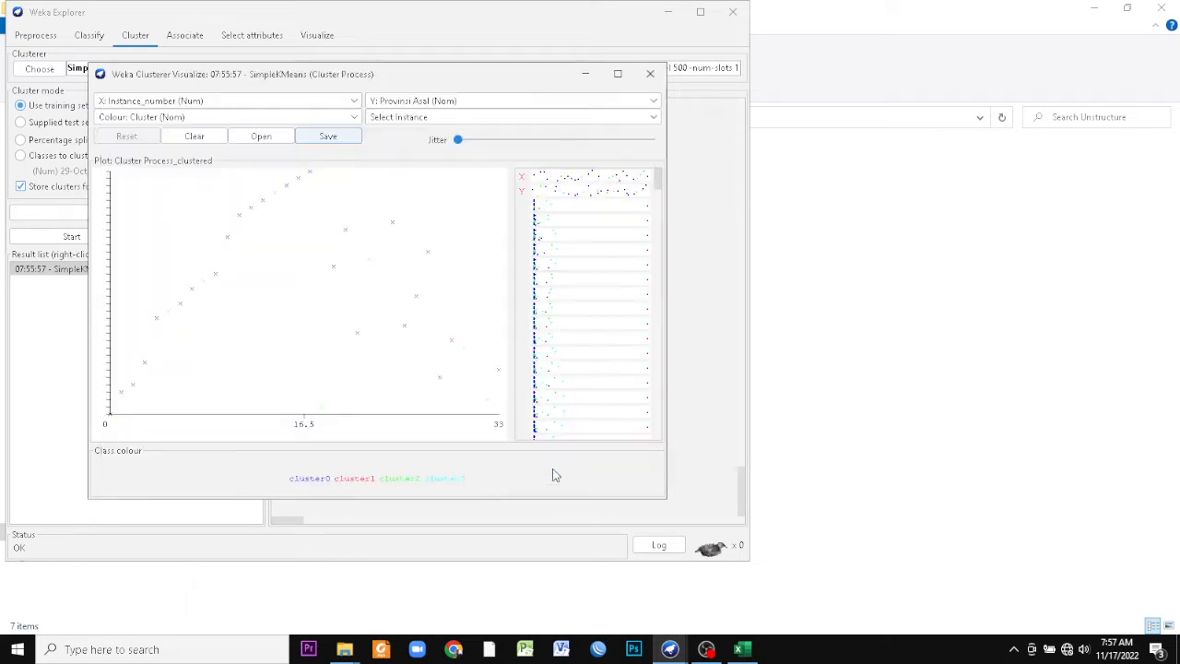
click(650, 74)
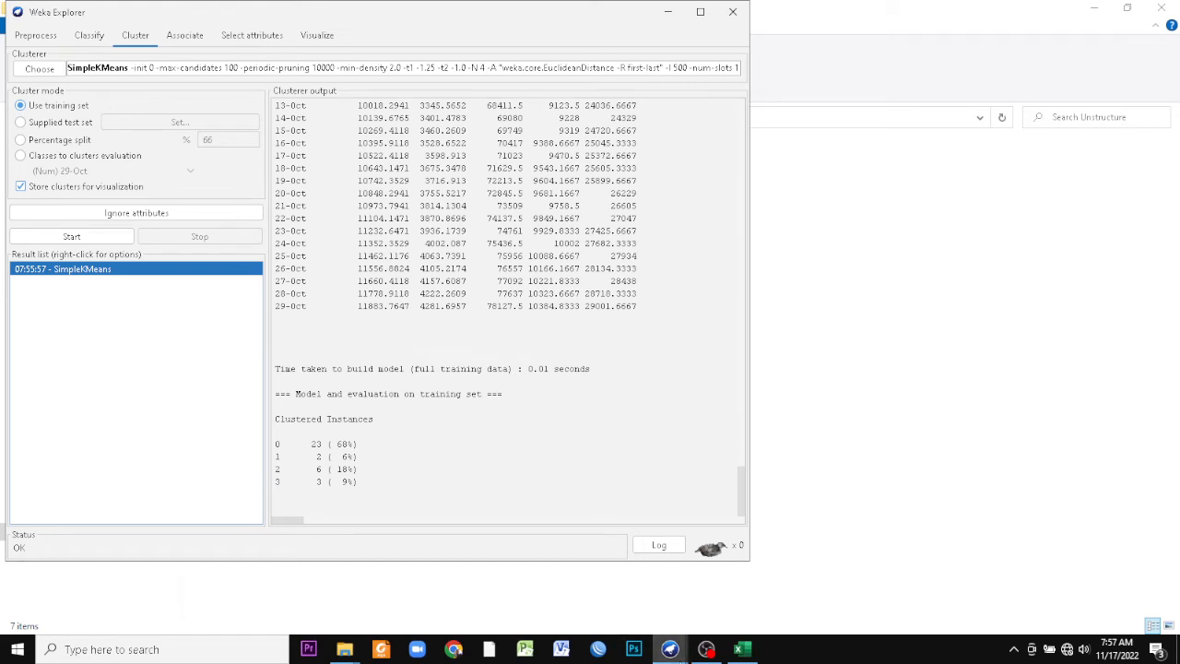
- Open the Hasil Cluster OK ARFF file from the E: drive in the ARFF-Viewer
mouse_move(676, 652)
click(633, 614)
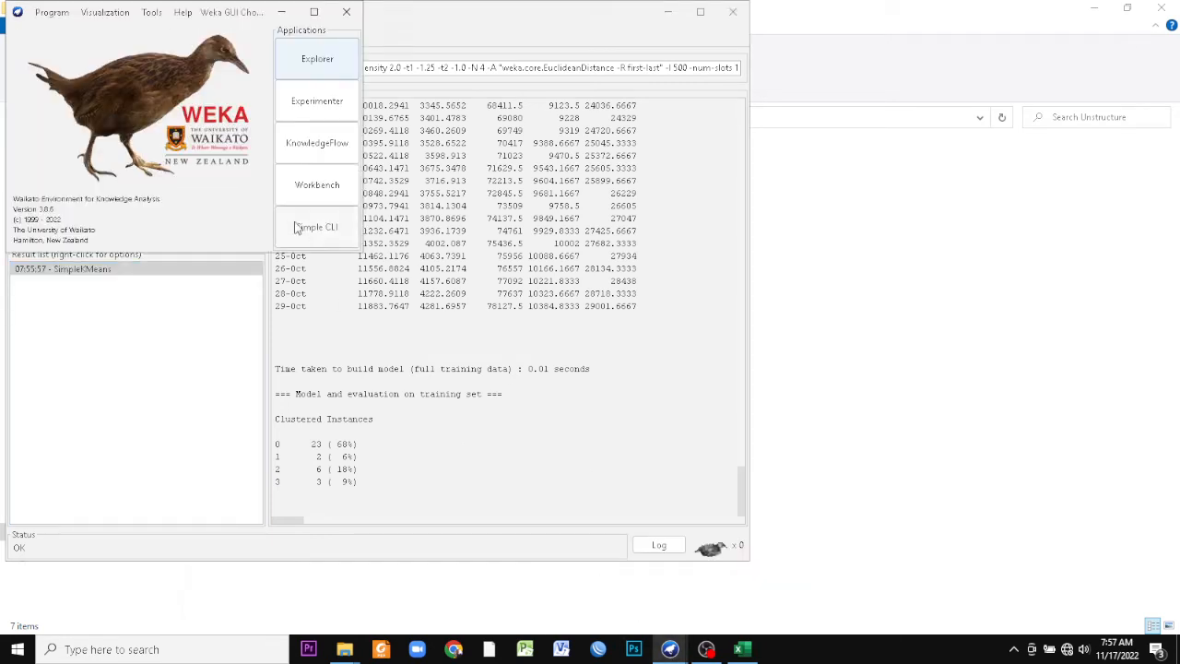
click(151, 12)
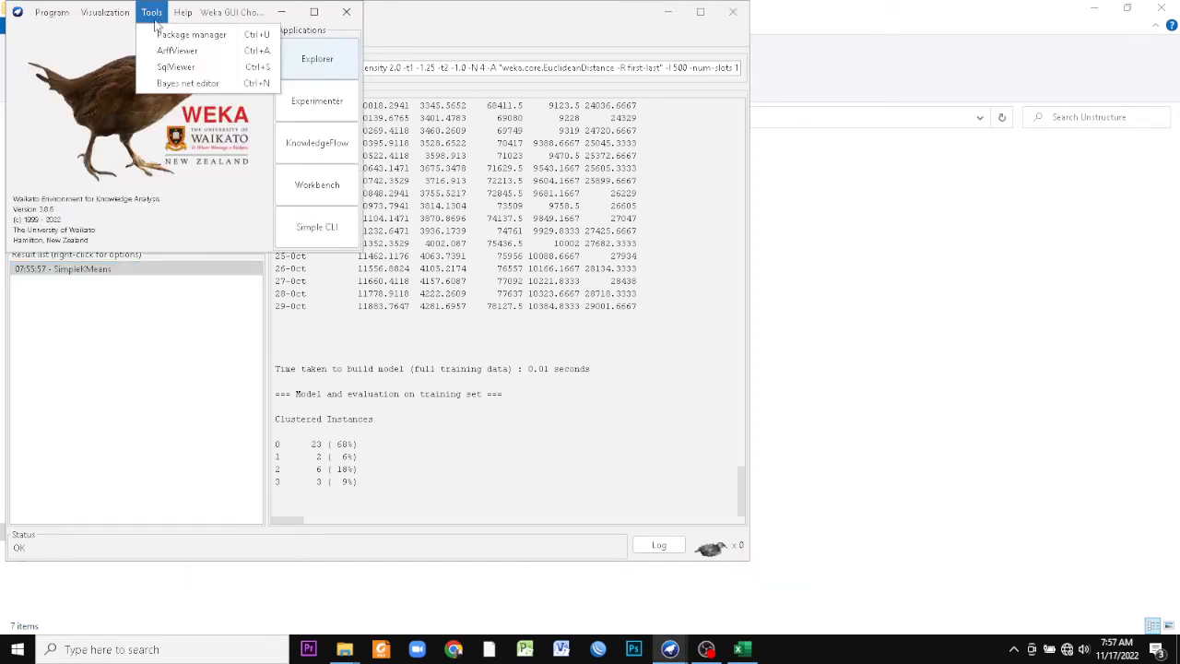
click(175, 50)
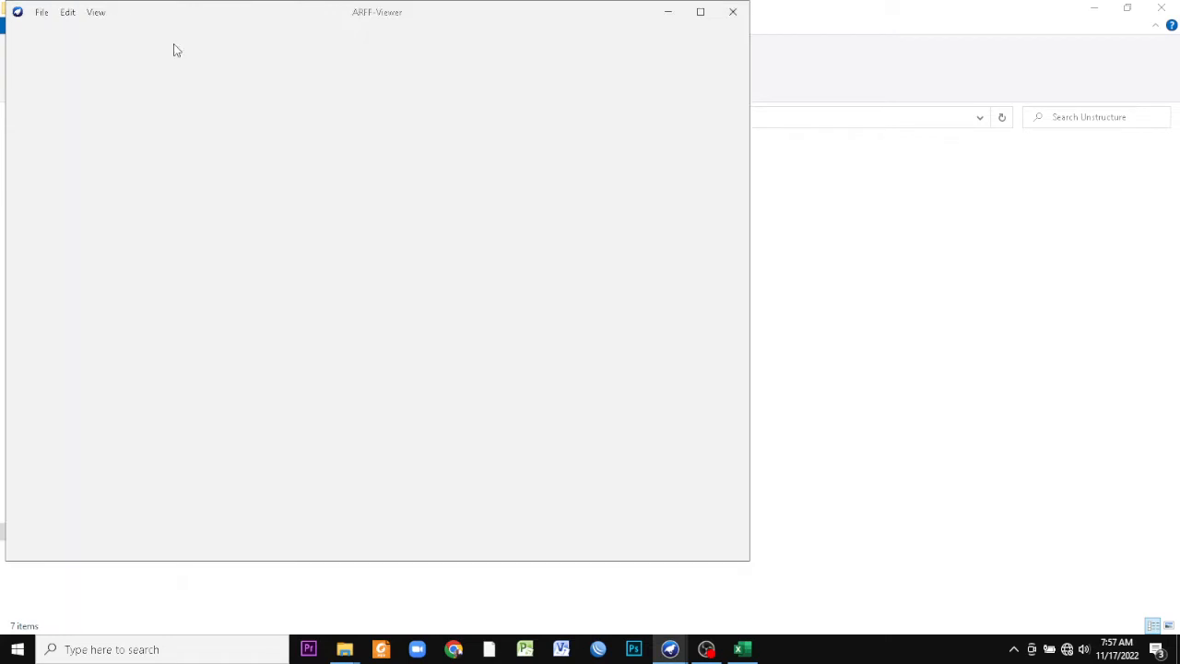
click(42, 12)
click(57, 35)
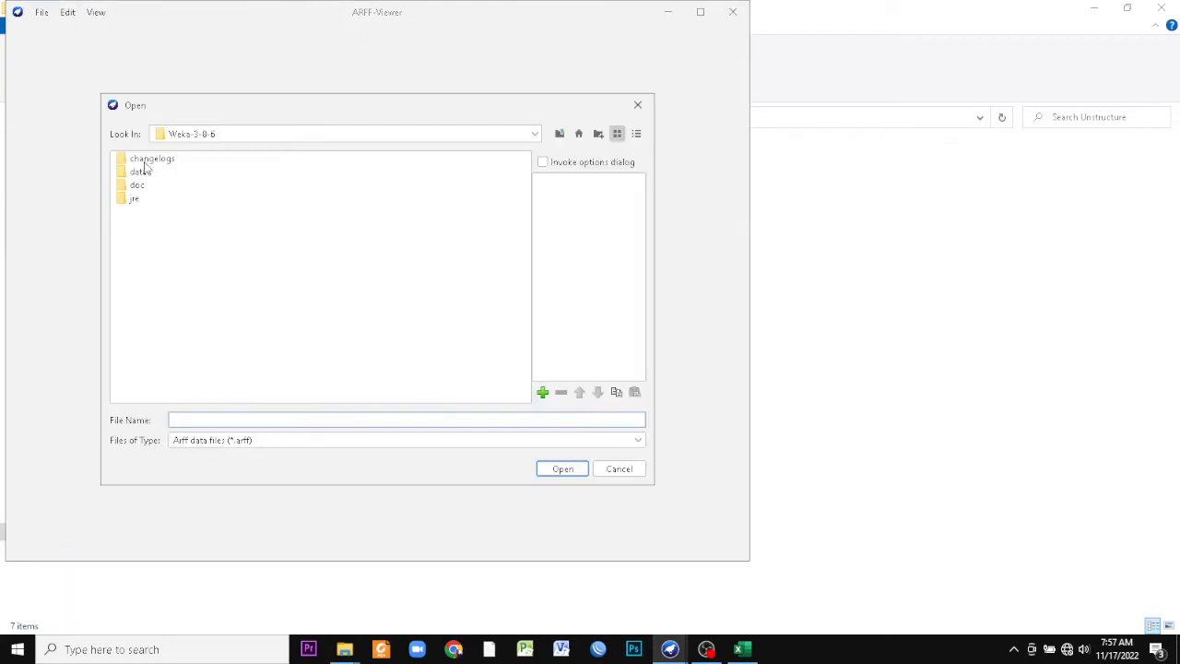
click(206, 138)
click(206, 314)
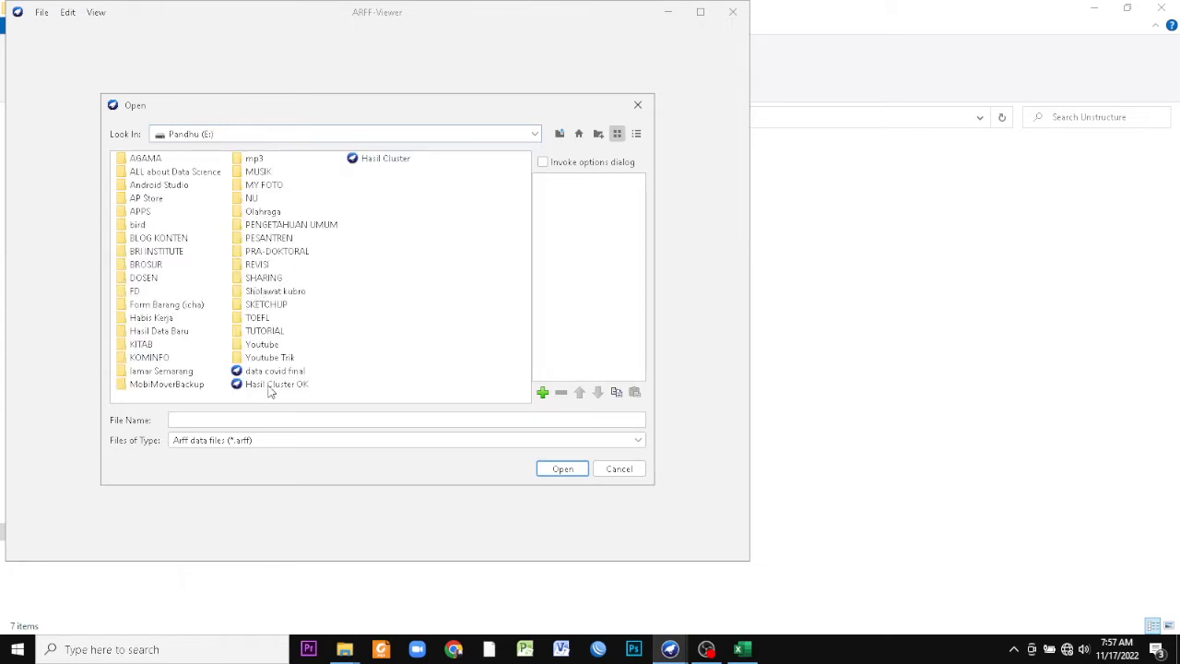
double_click(270, 388)
- Examine the province rows and the cluster assigned to each in the final Cluster column
scroll(342, 352, down, 1)
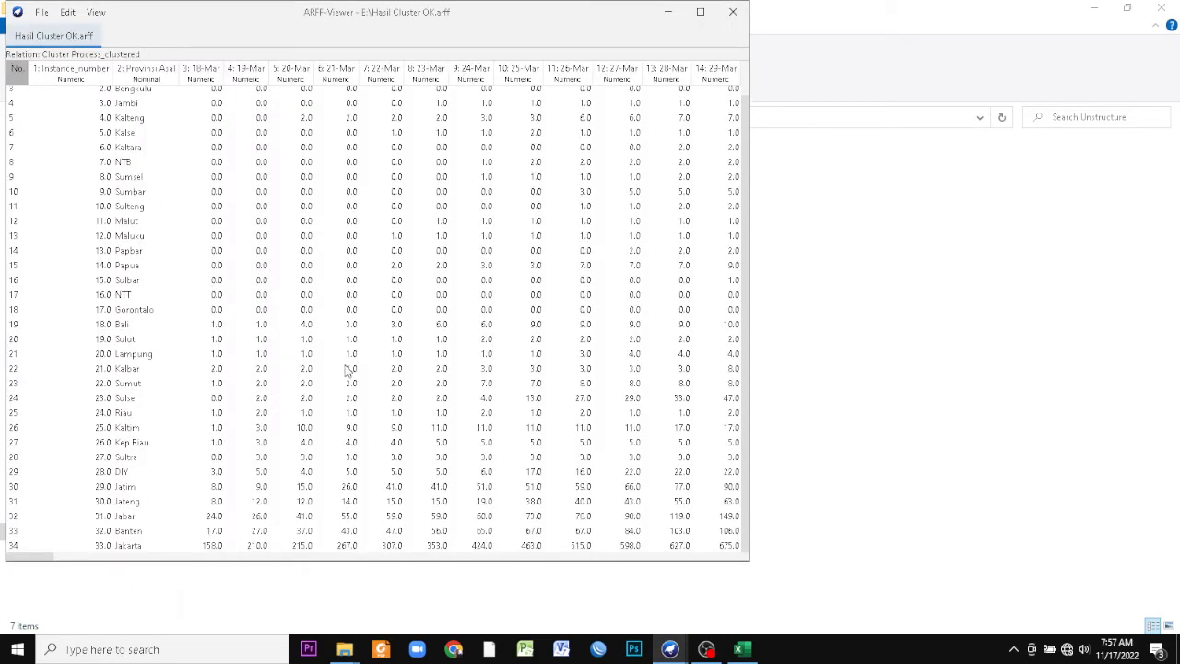
scroll(348, 372, up, 1)
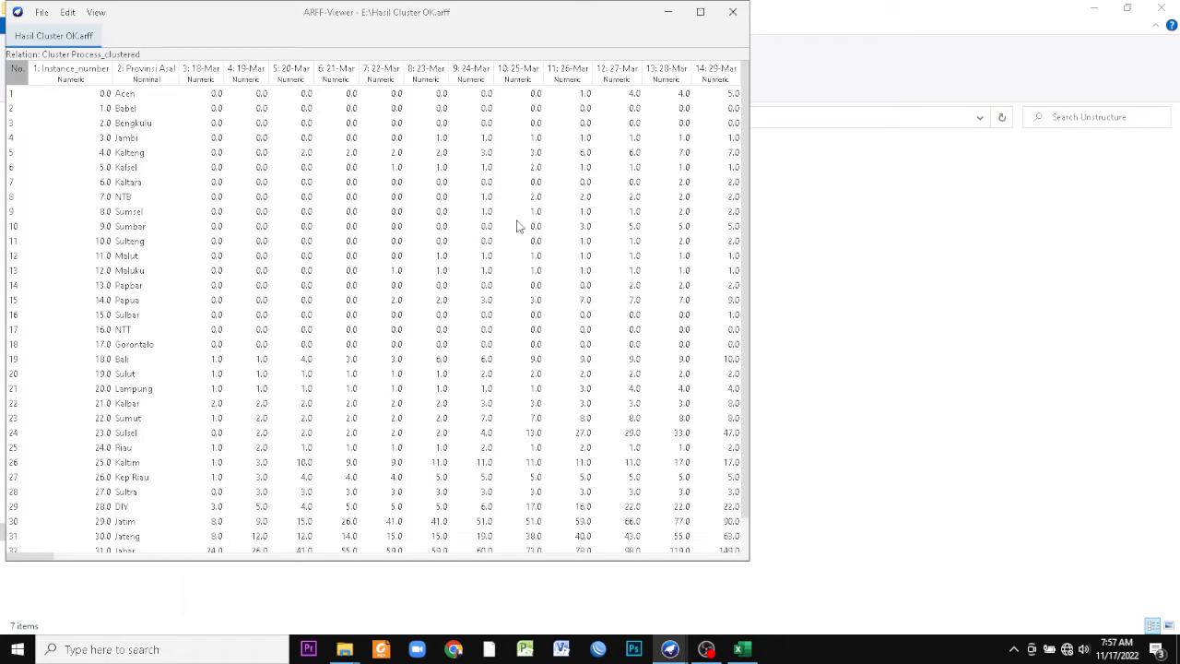
drag(40, 558, 756, 548)
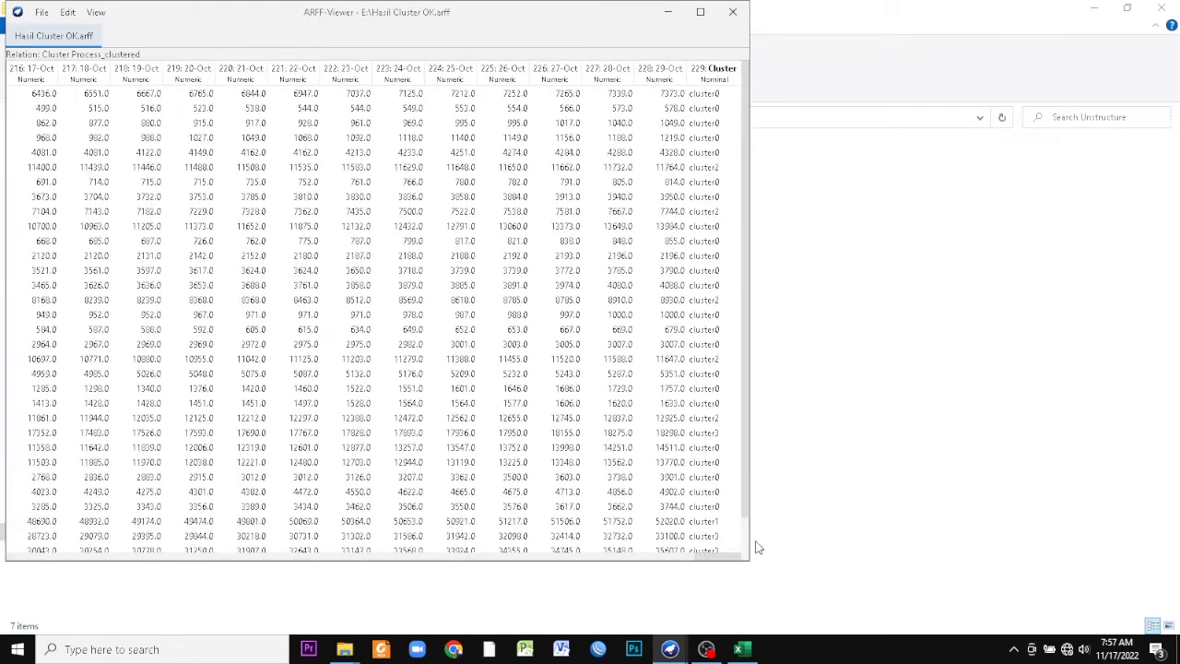
click(710, 99)
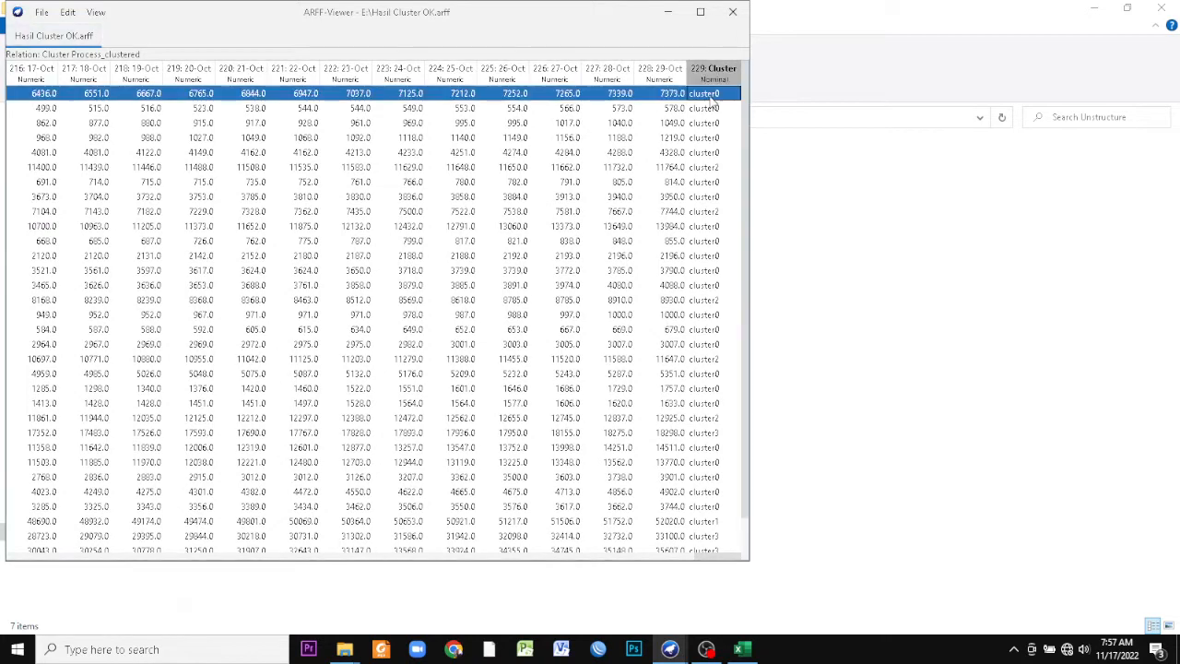
click(711, 171)
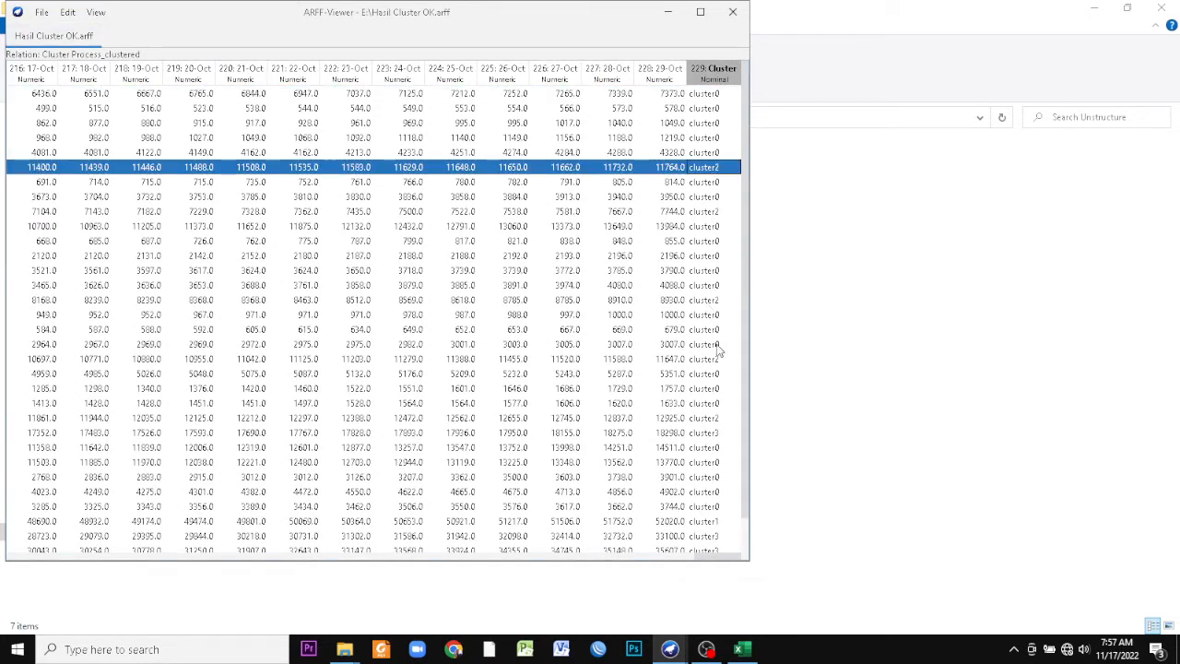
click(711, 506)
click(707, 536)
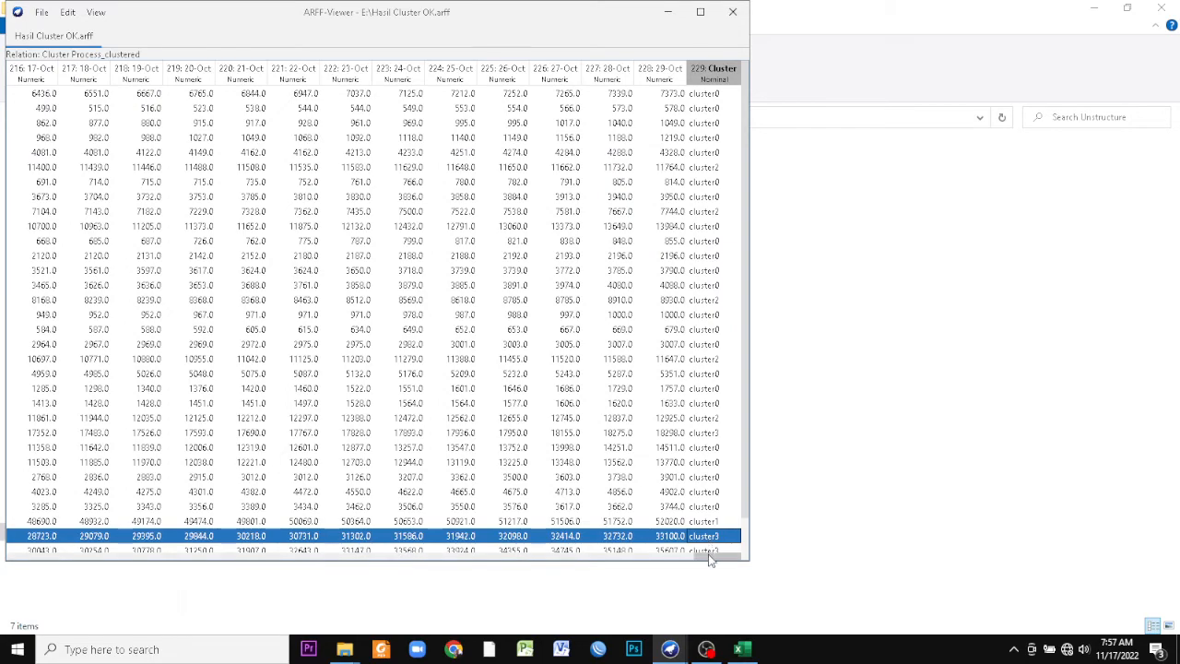
drag(710, 557, 37, 557)
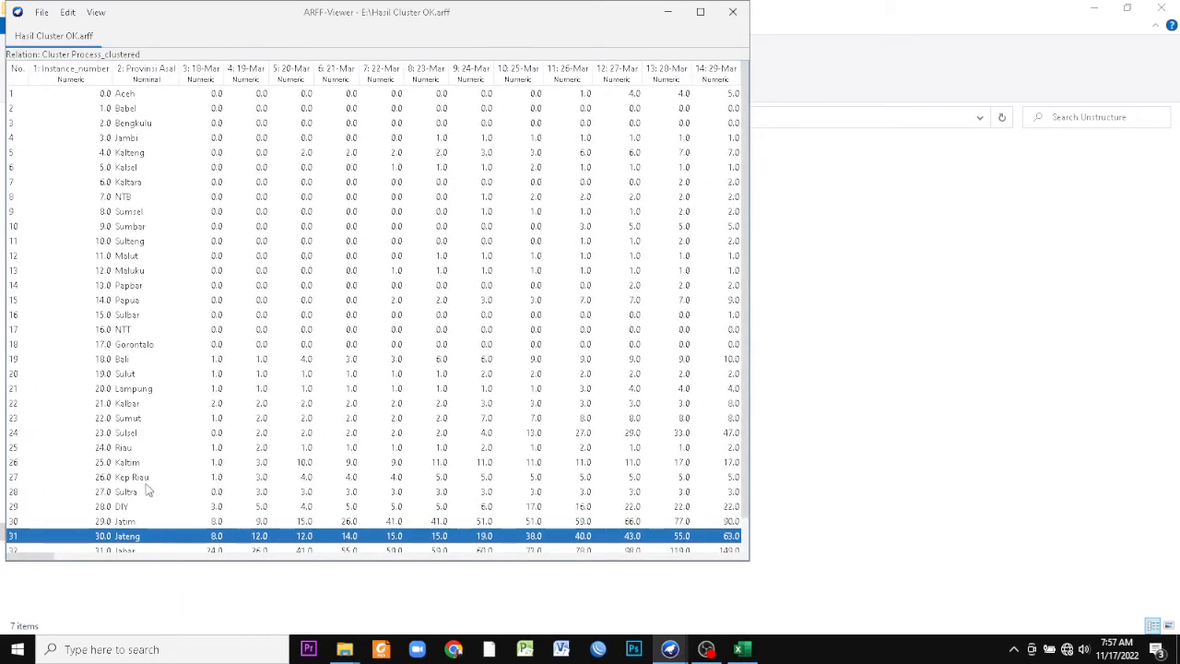
- Save the clustered data as the CSV file Hasil Cluster OK on the E: drive and close the ARFF-Viewer
click(41, 12)
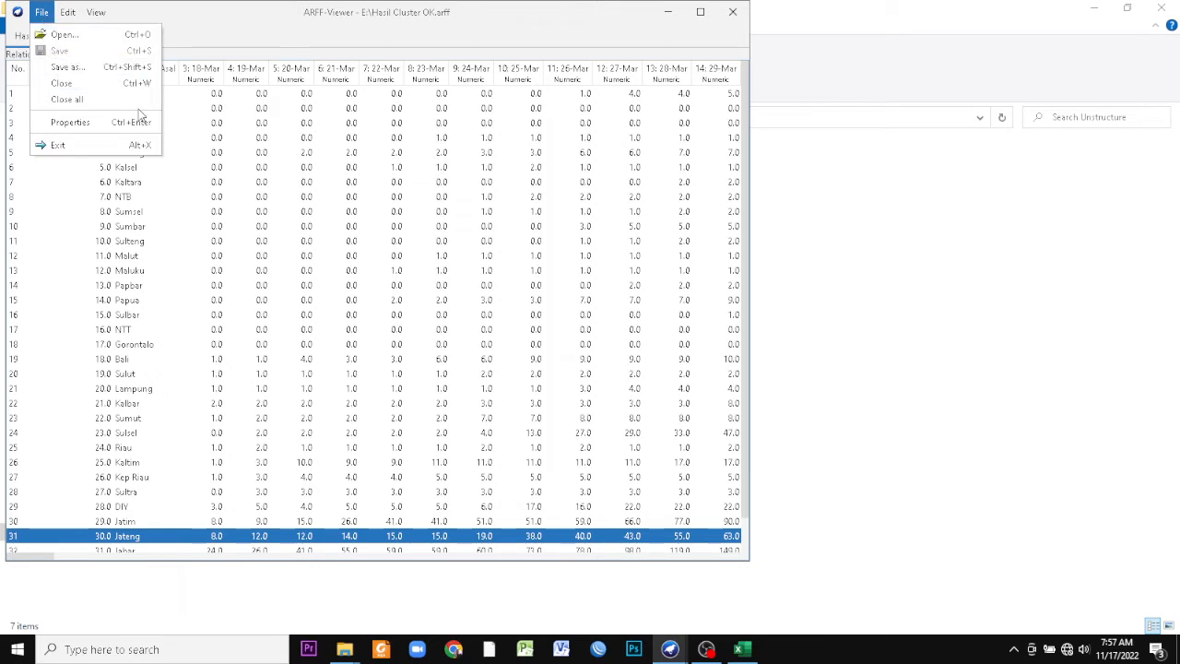
click(442, 241)
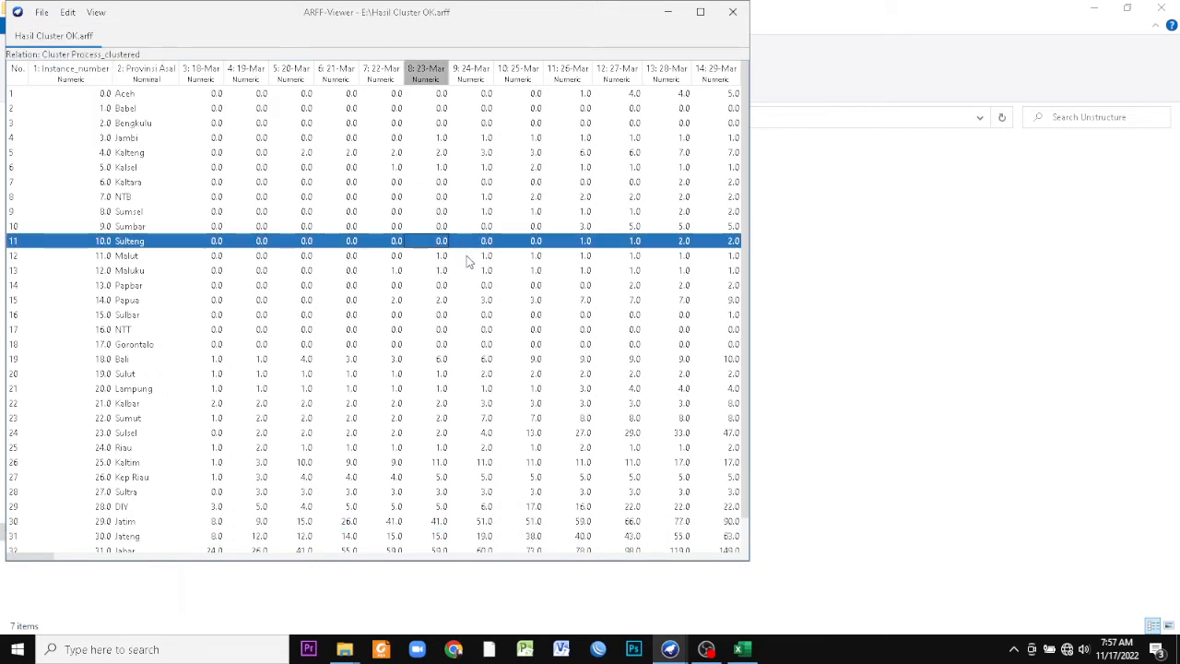
click(41, 12)
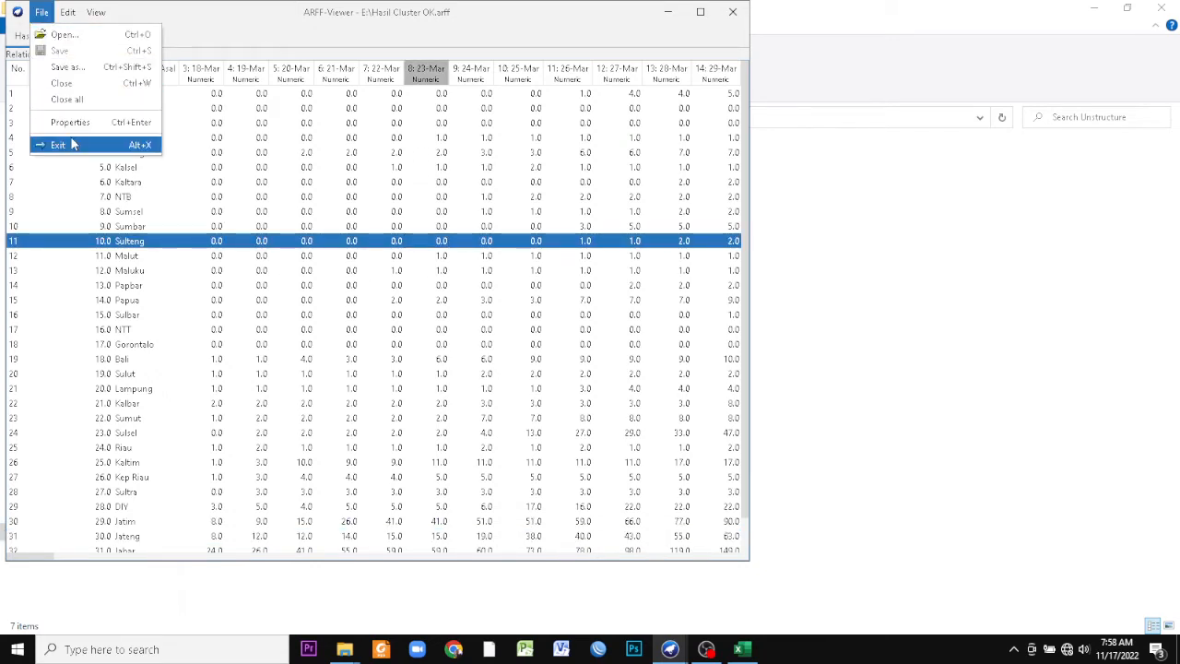
click(67, 67)
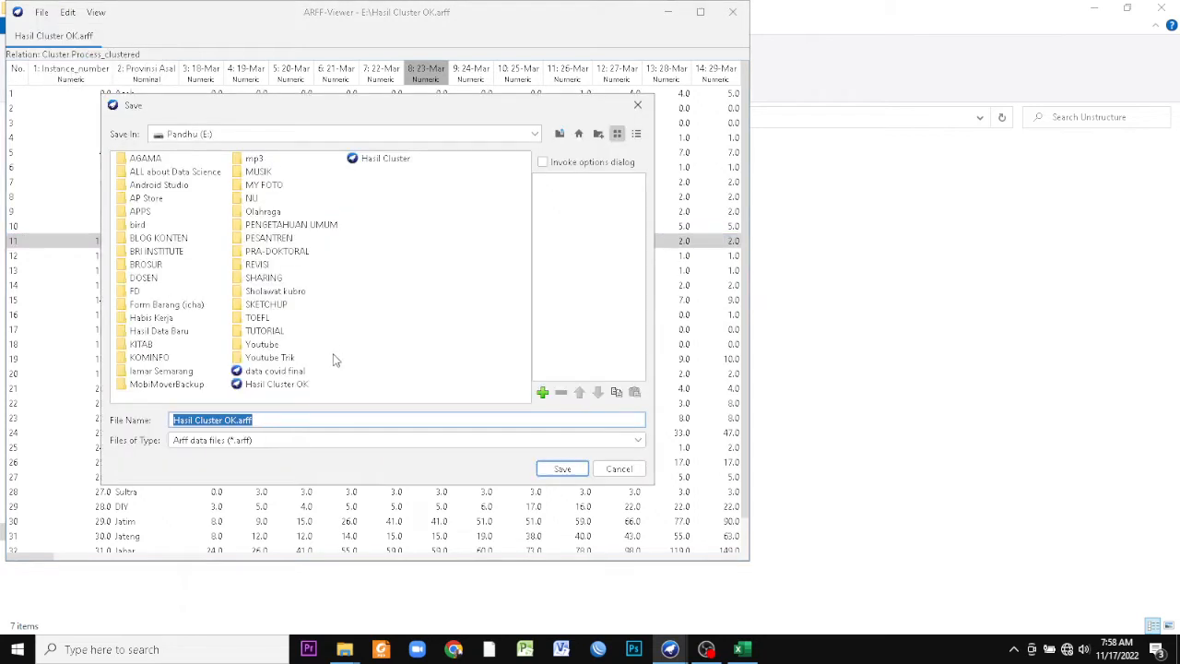
click(267, 420)
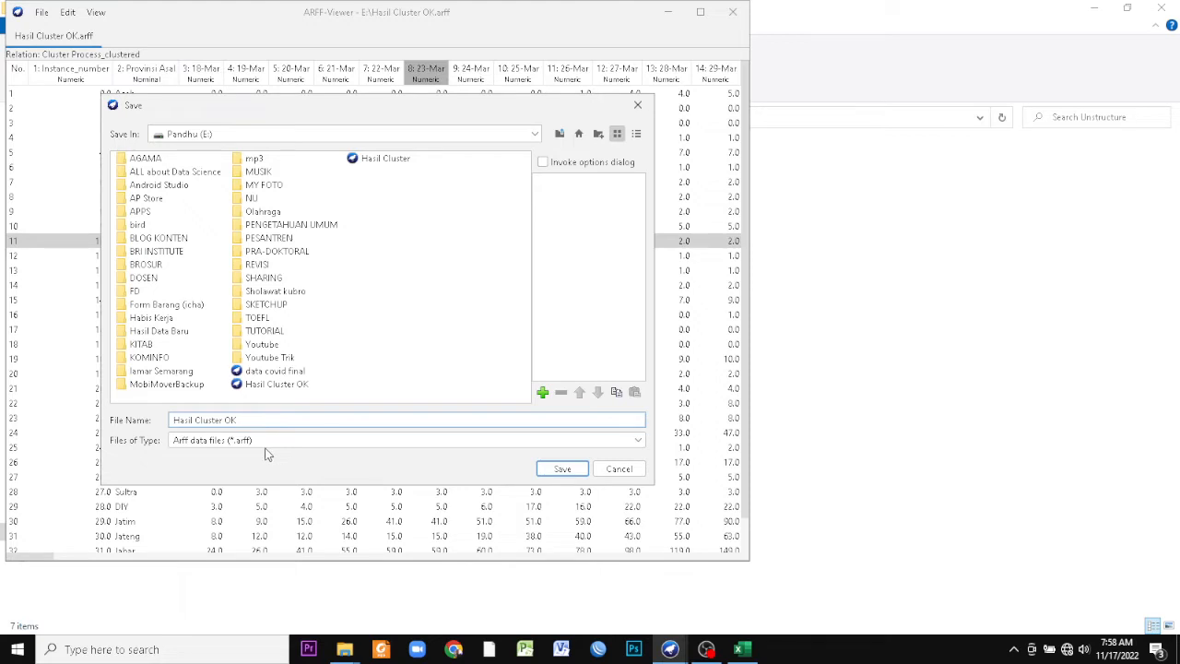
click(264, 443)
click(235, 485)
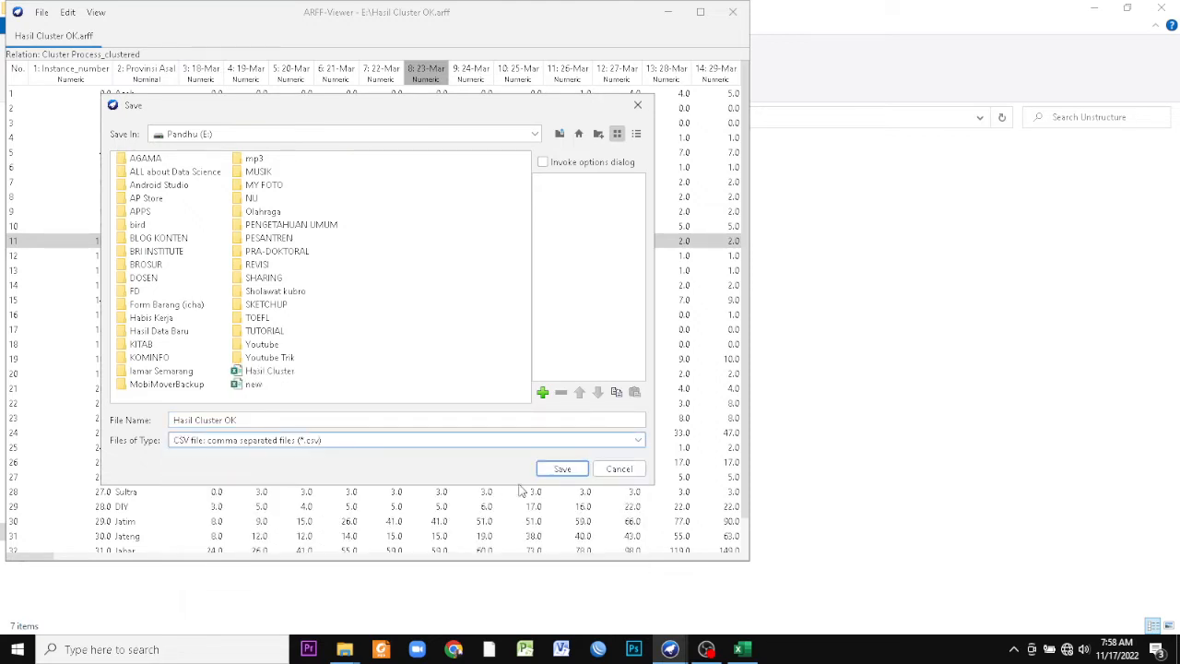
click(562, 468)
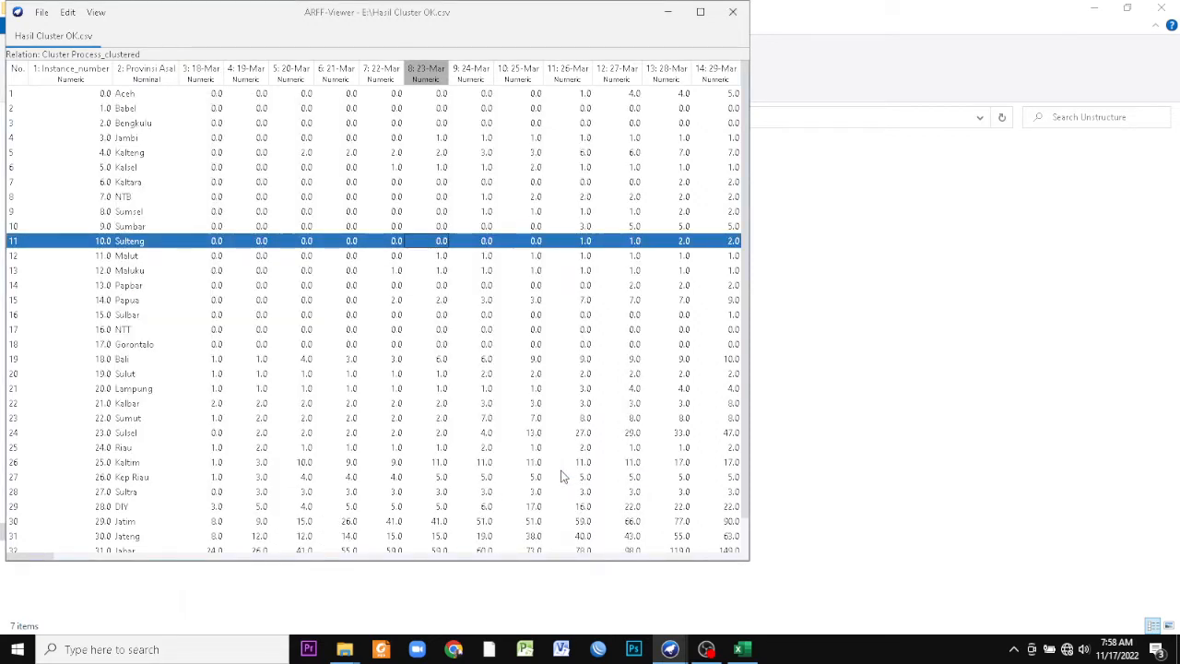
click(733, 12)
click(392, 309)
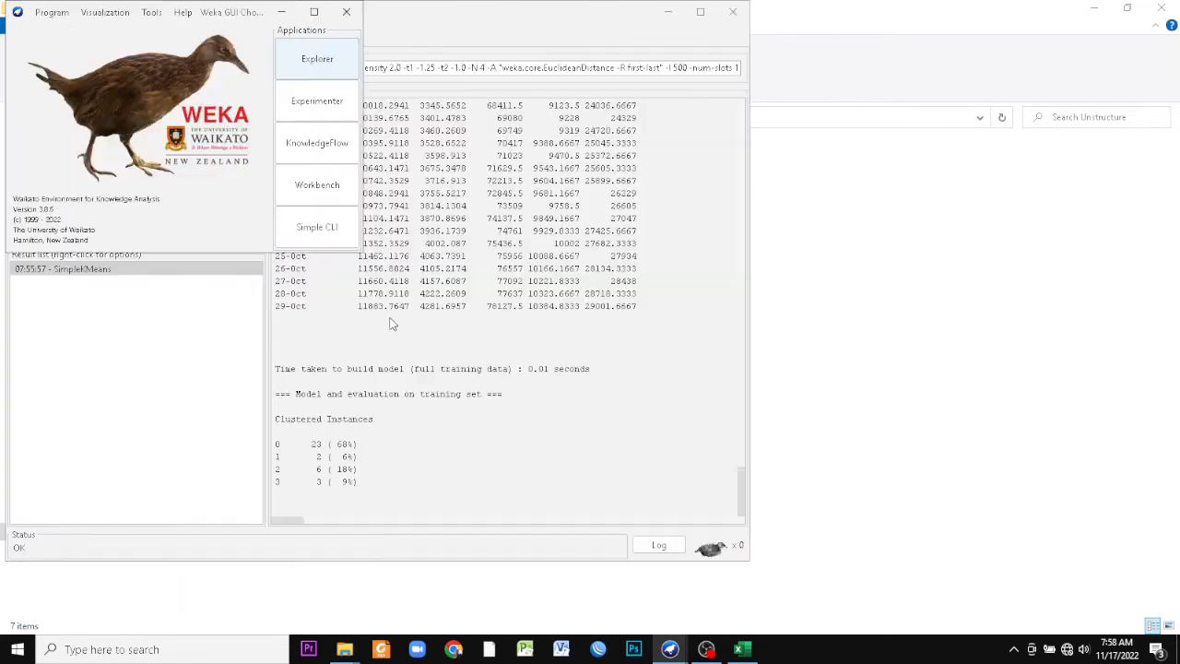
- Open the Hasil Cluster OK CSV file from the E: drive in Excel and dismiss the data-loss notice
click(345, 649)
click(274, 625)
click(62, 533)
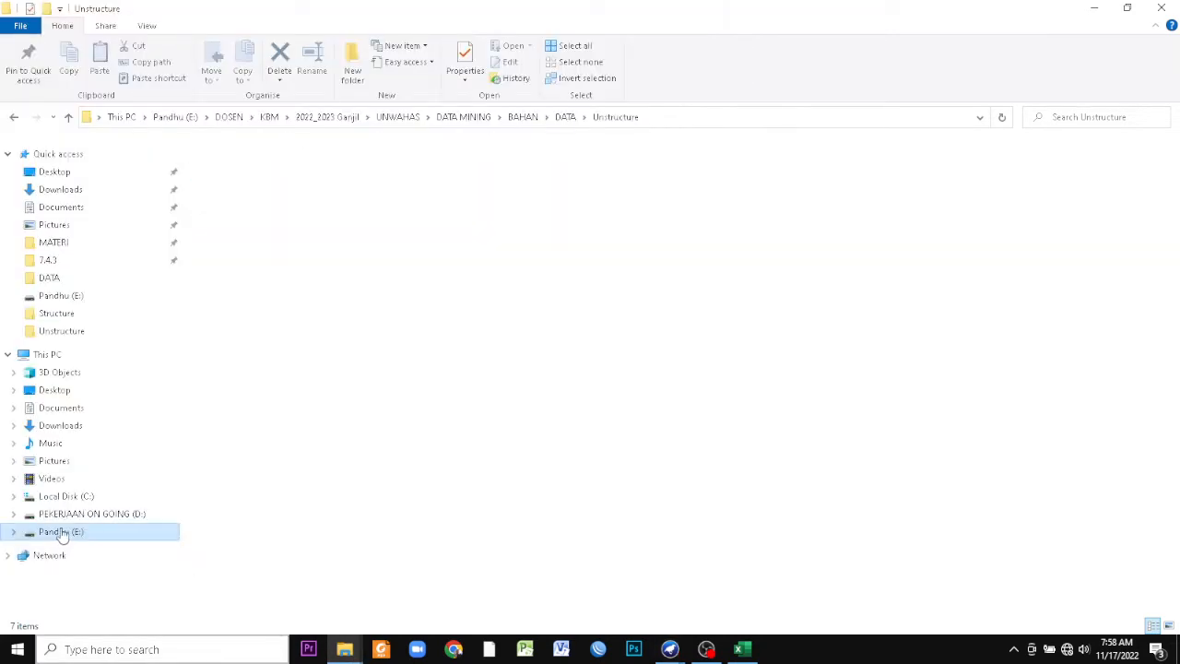
scroll(214, 394, down, 11)
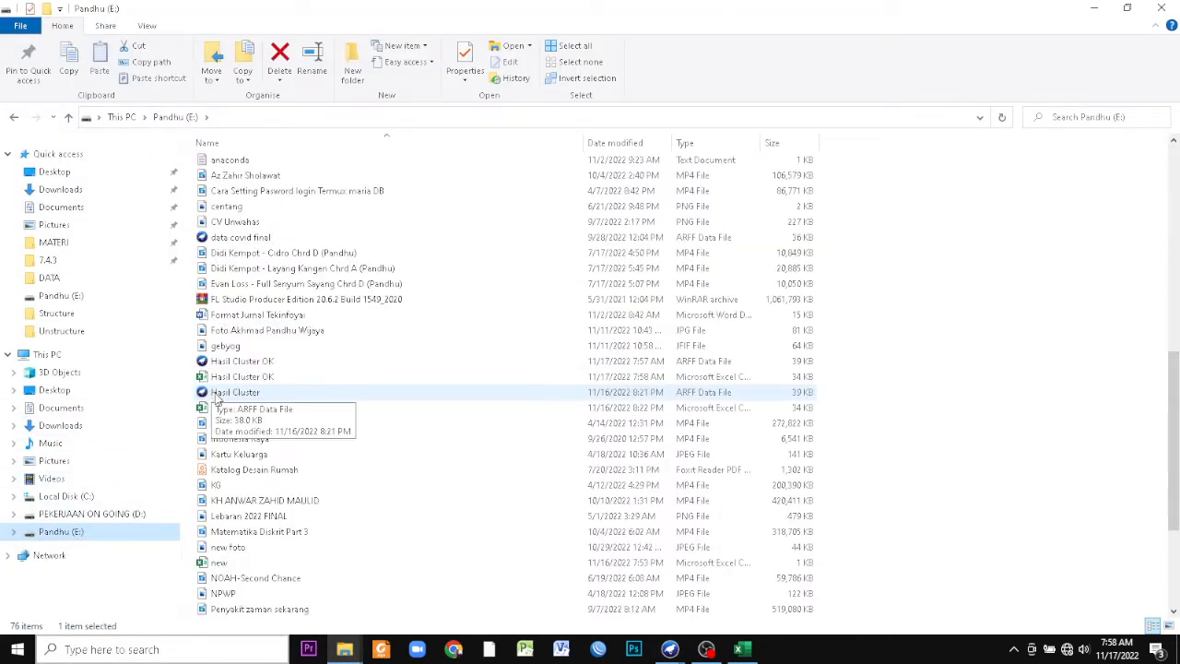
scroll(218, 399, down, 4)
scroll(218, 398, up, 3)
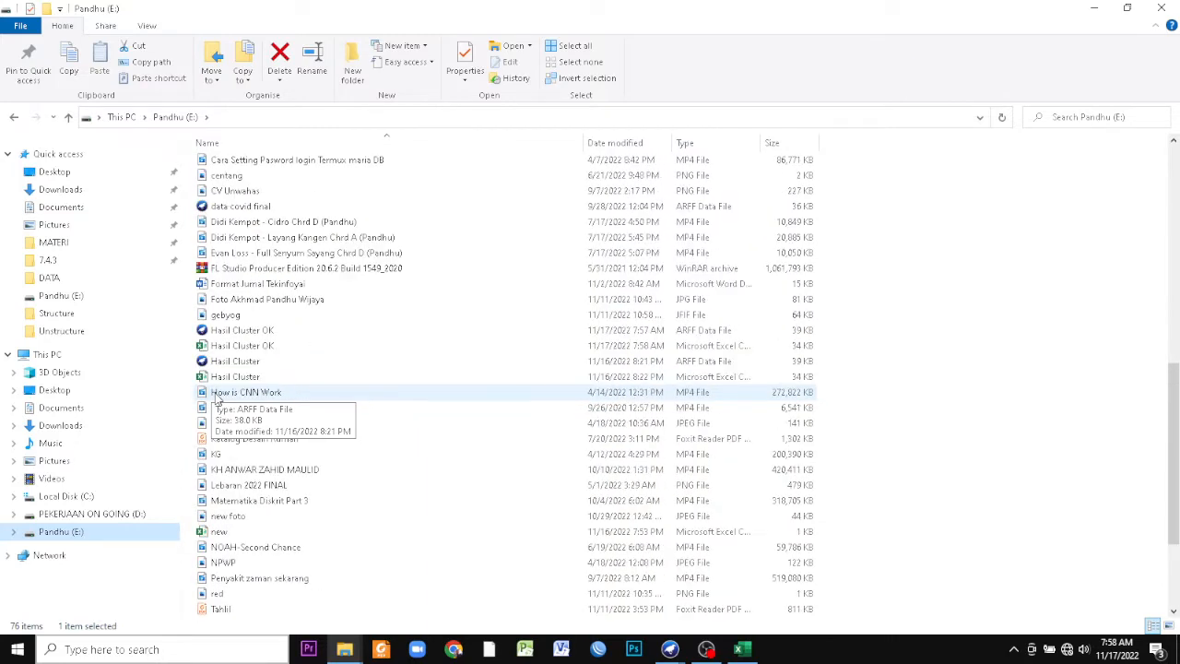
click(237, 346)
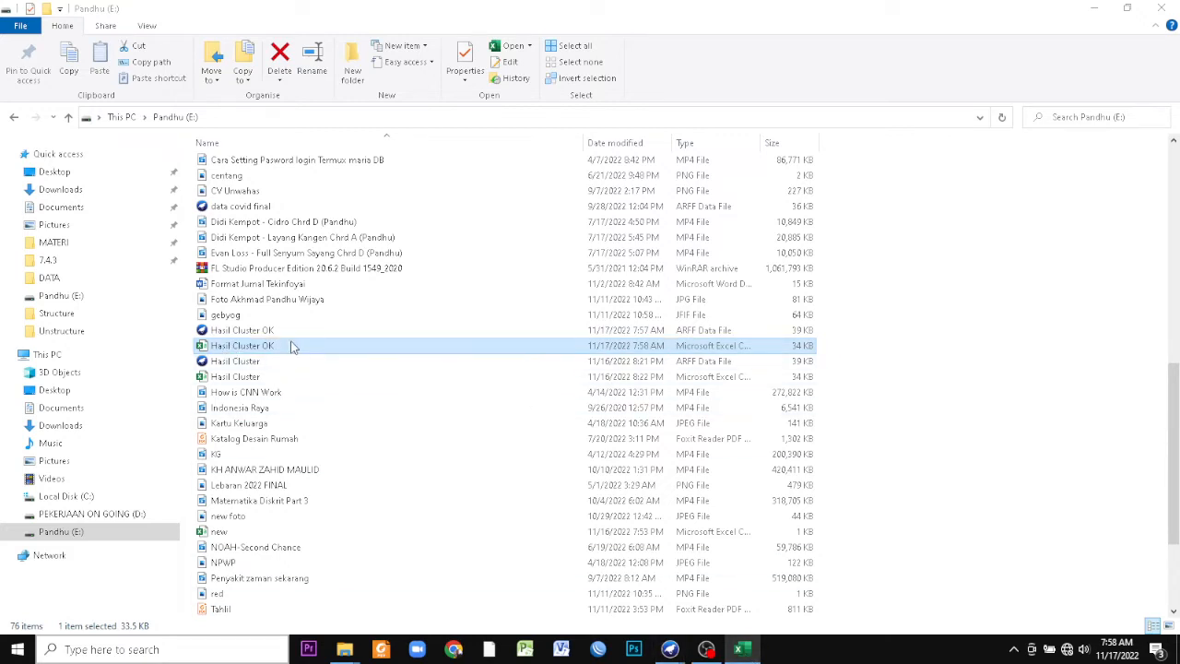
double_click(293, 347)
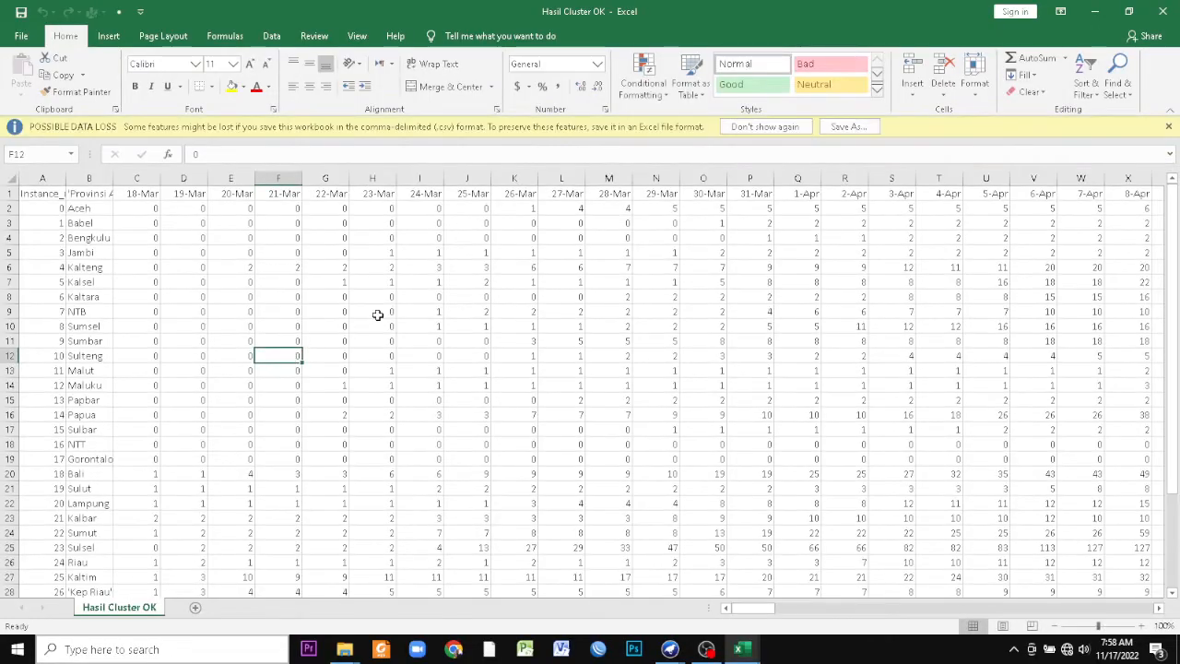
click(376, 314)
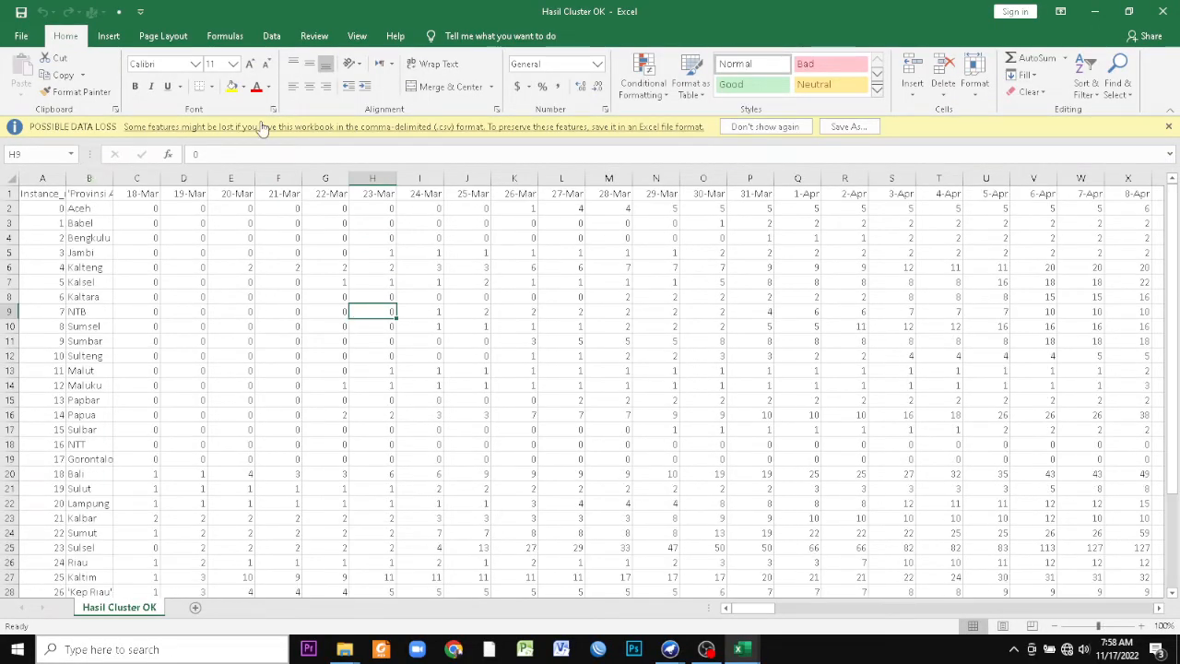
click(1168, 126)
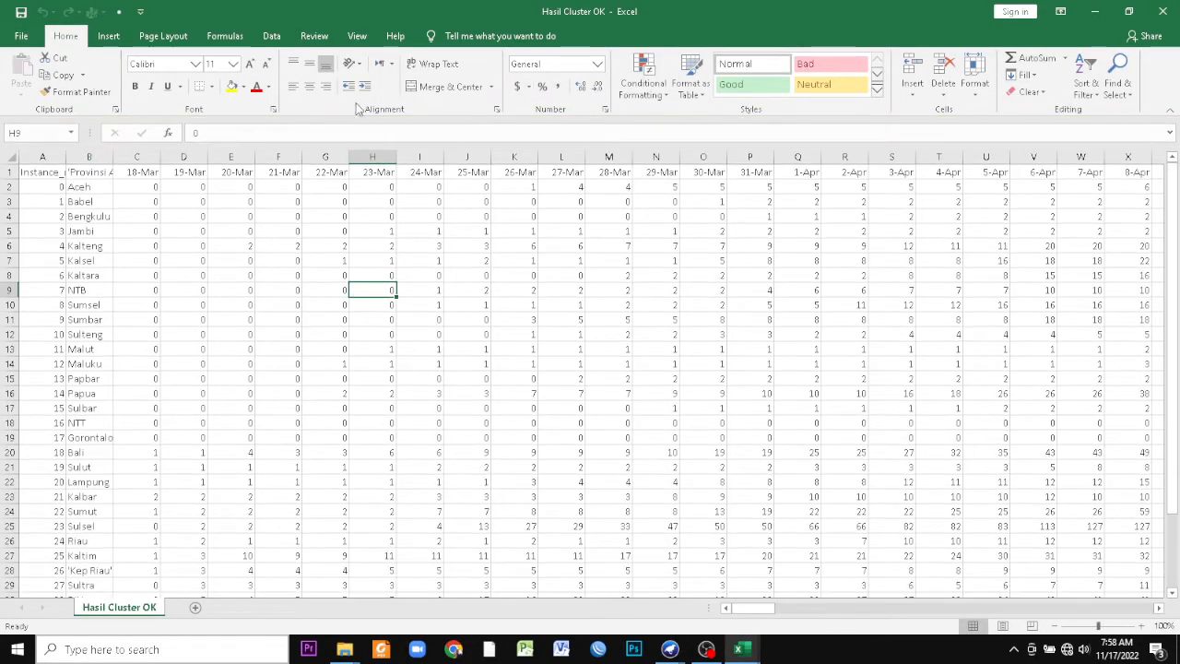
- Freeze the instance number and province columns by applying Freeze Panes at cell C1
click(140, 170)
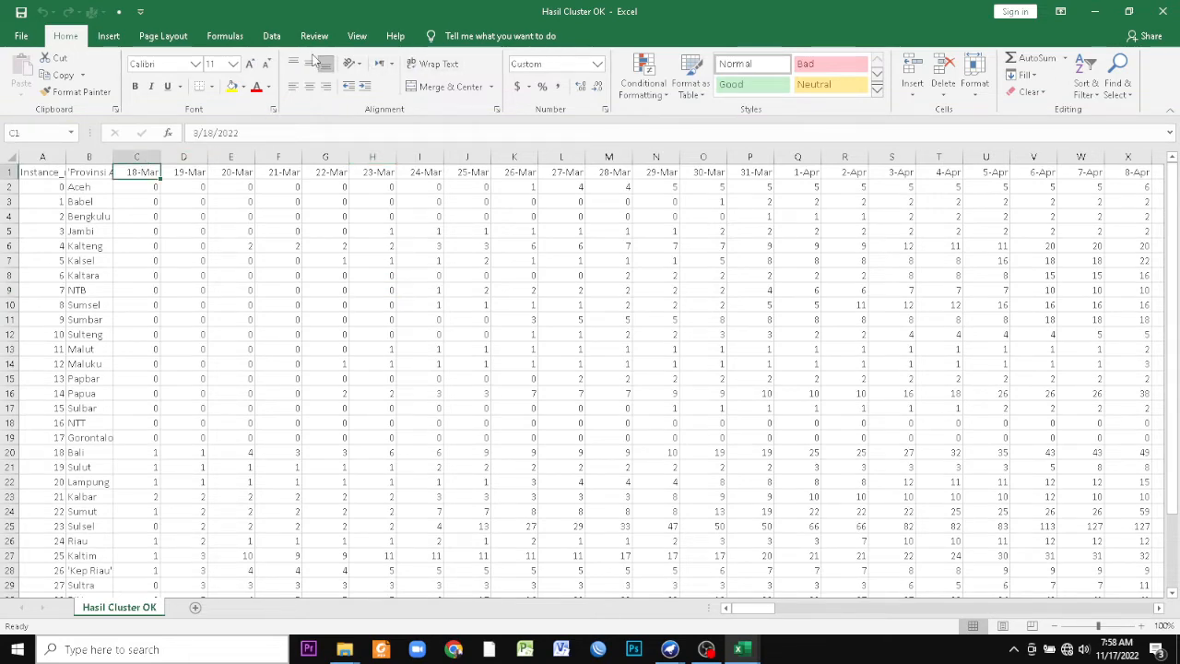
click(356, 36)
click(496, 78)
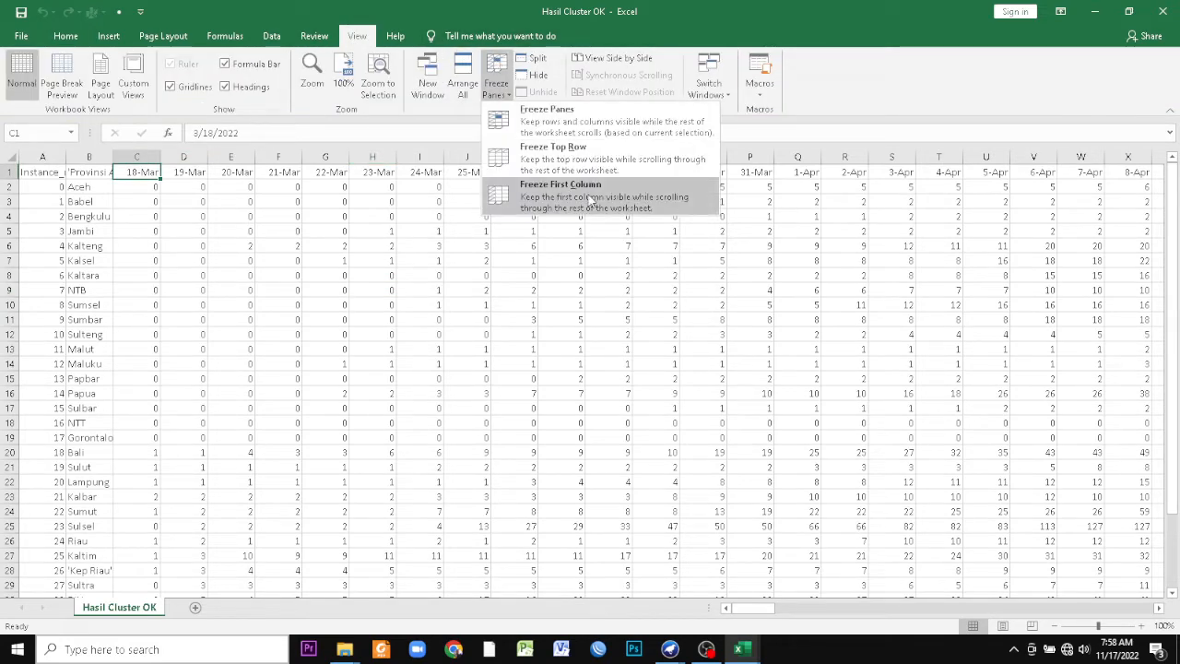
click(554, 120)
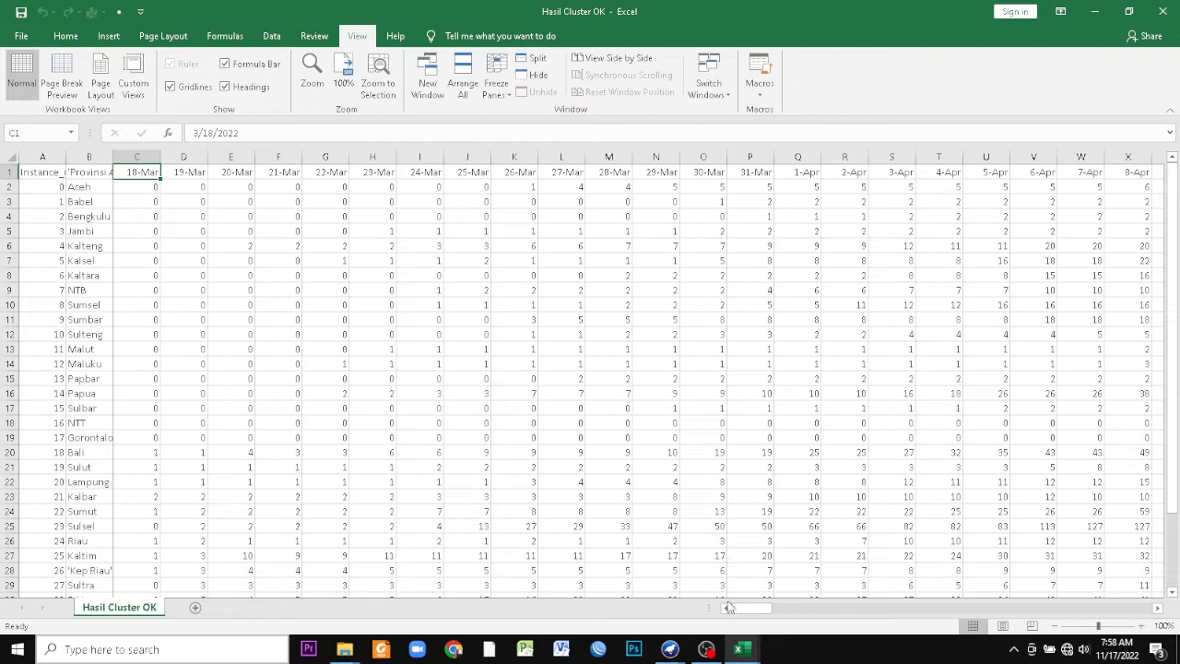
- Examine the province rows alongside the cluster assigned to each in the Cluster column at the end of the sheet
scroll(60, 299, down, 12)
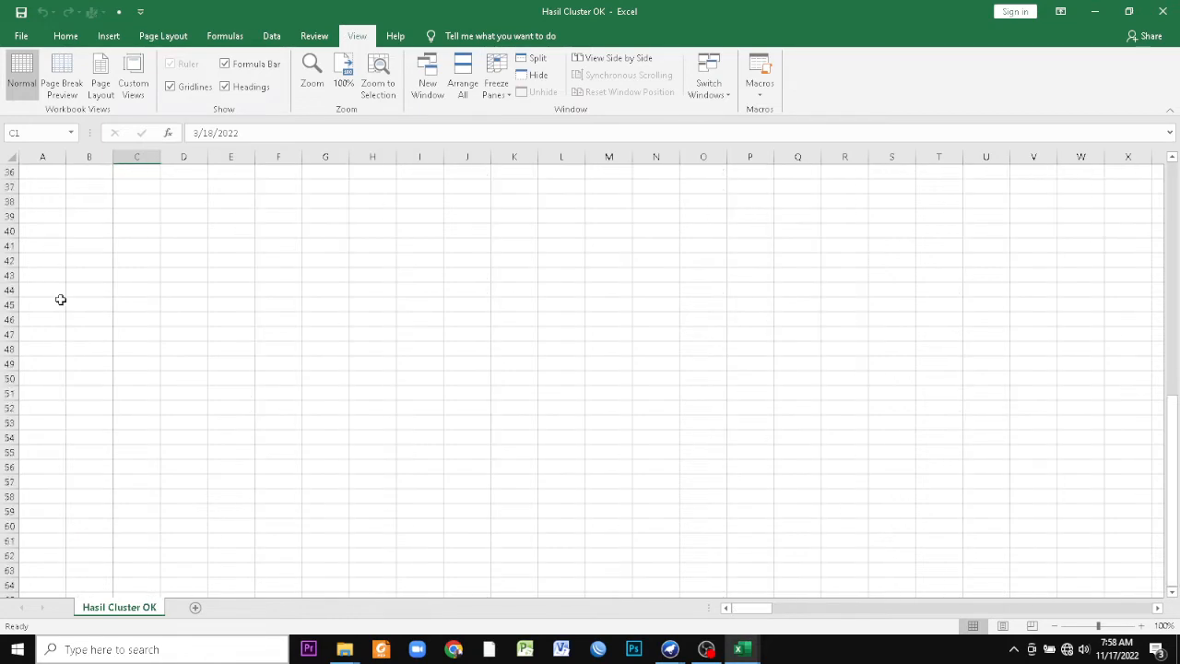
scroll(60, 299, up, 4)
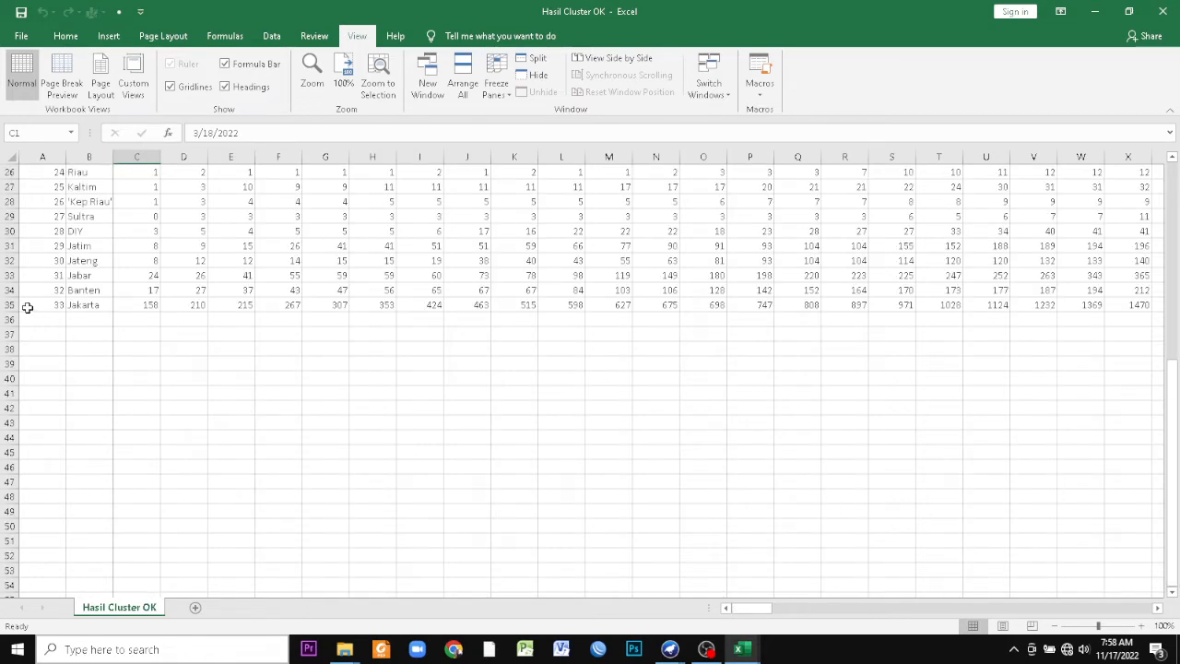
scroll(37, 307, up, 8)
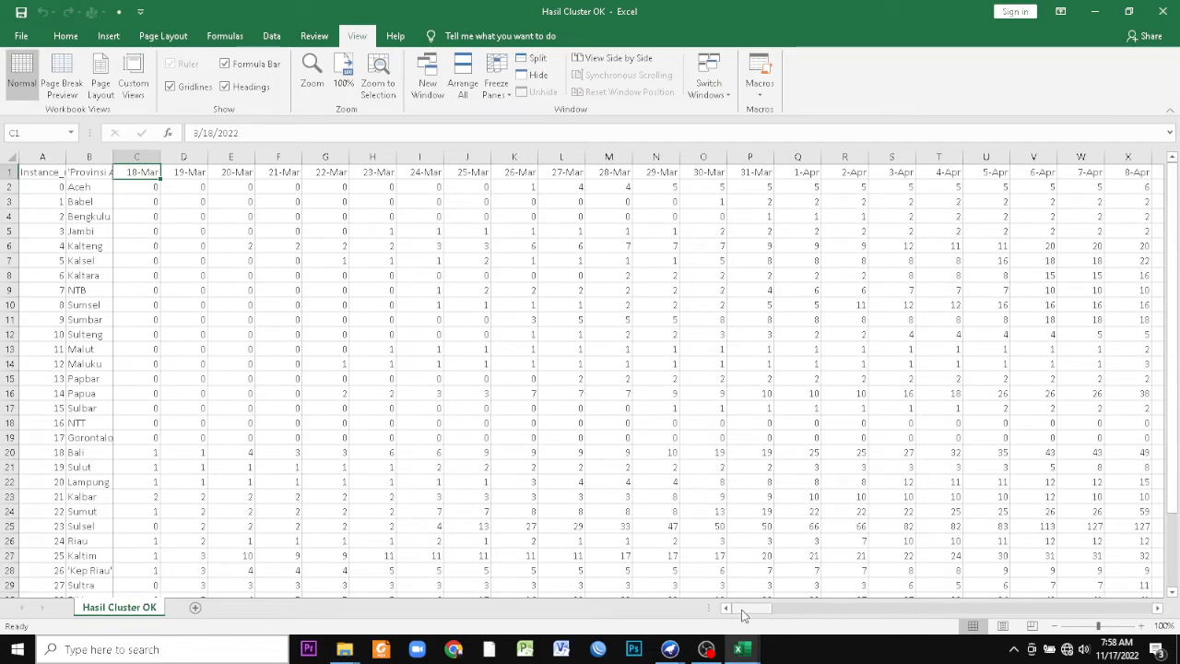
drag(743, 611, 1162, 612)
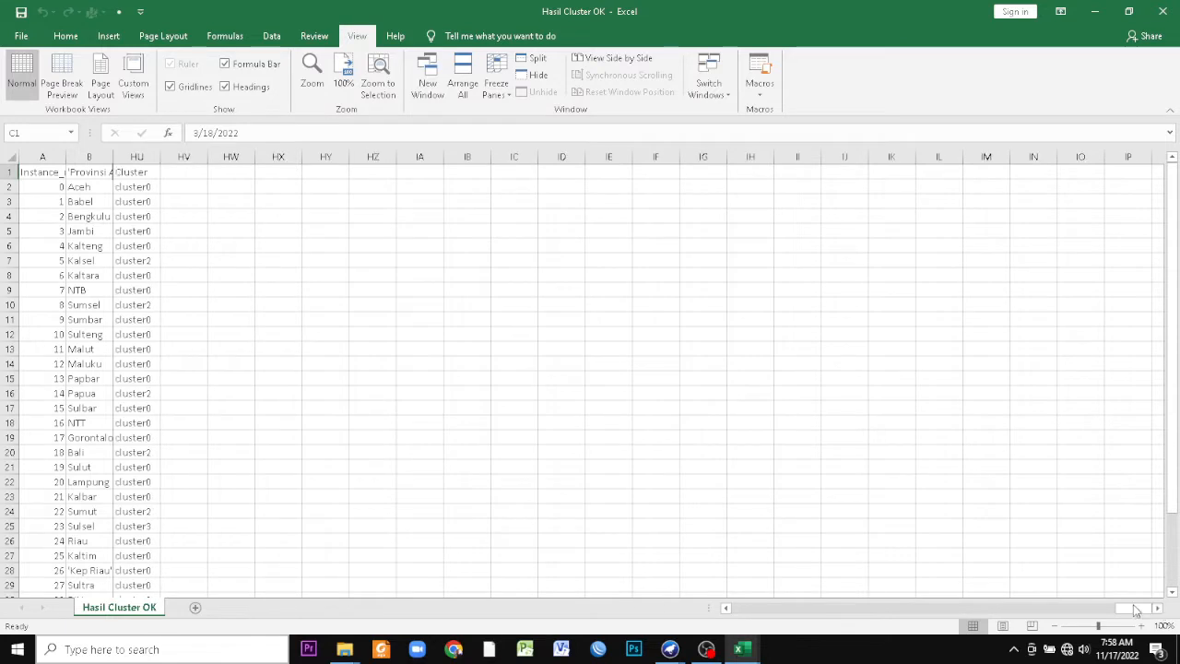
click(96, 186)
click(95, 216)
scroll(112, 261, down, 2)
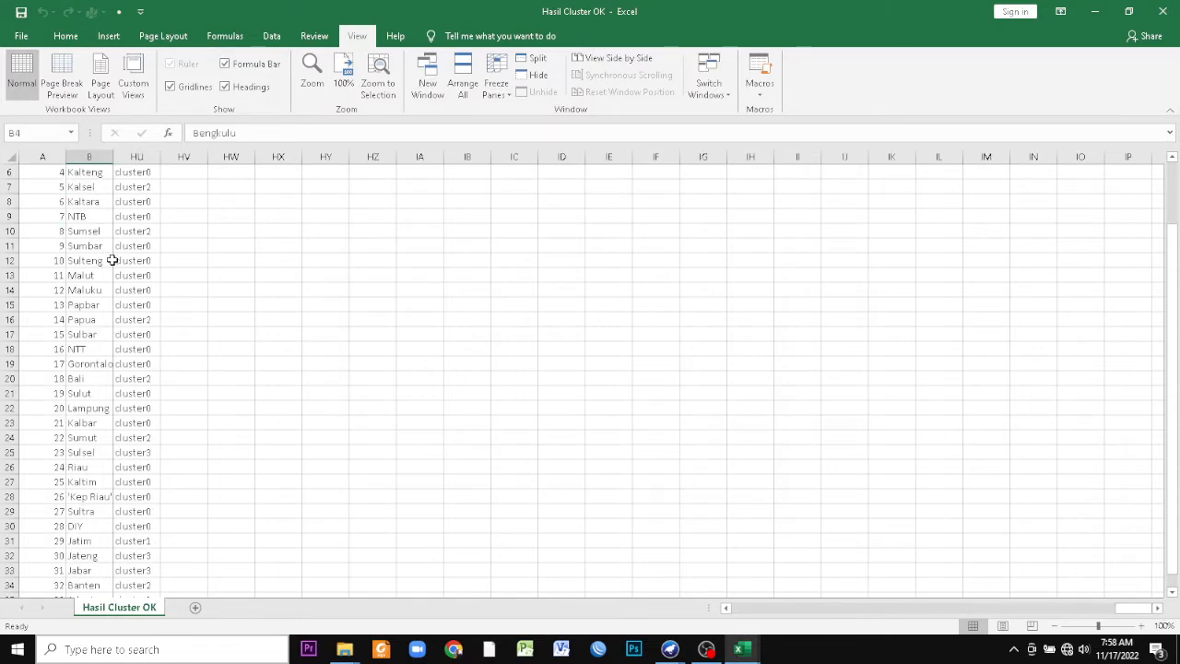
click(83, 231)
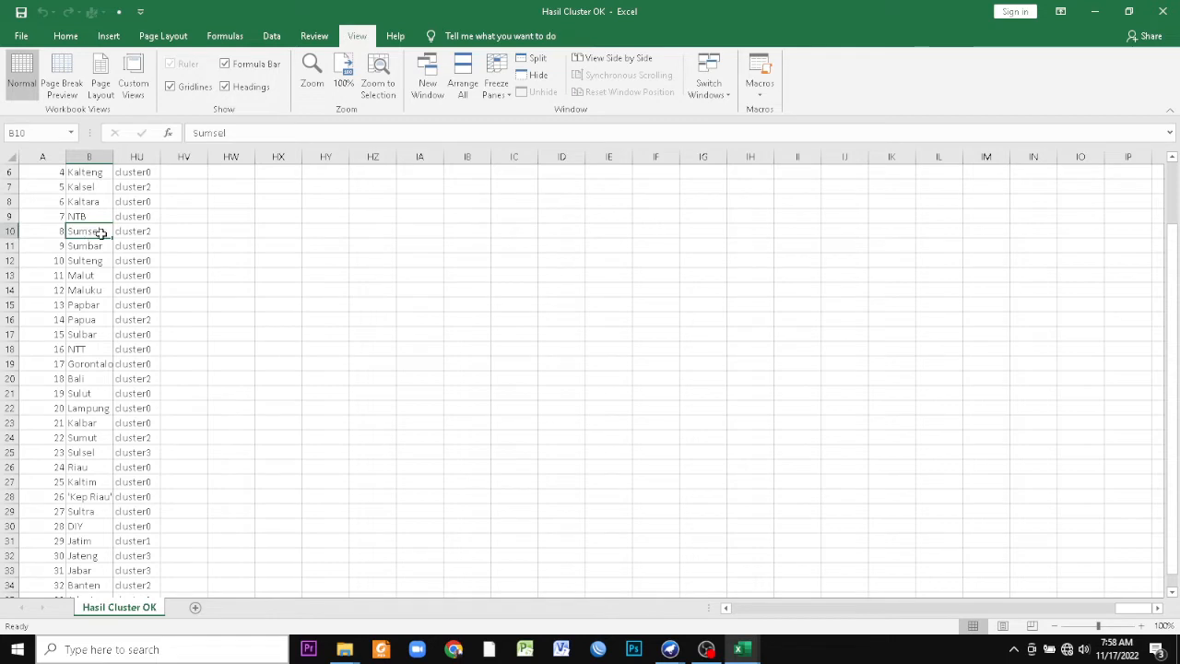
click(129, 231)
scroll(89, 403, down, 7)
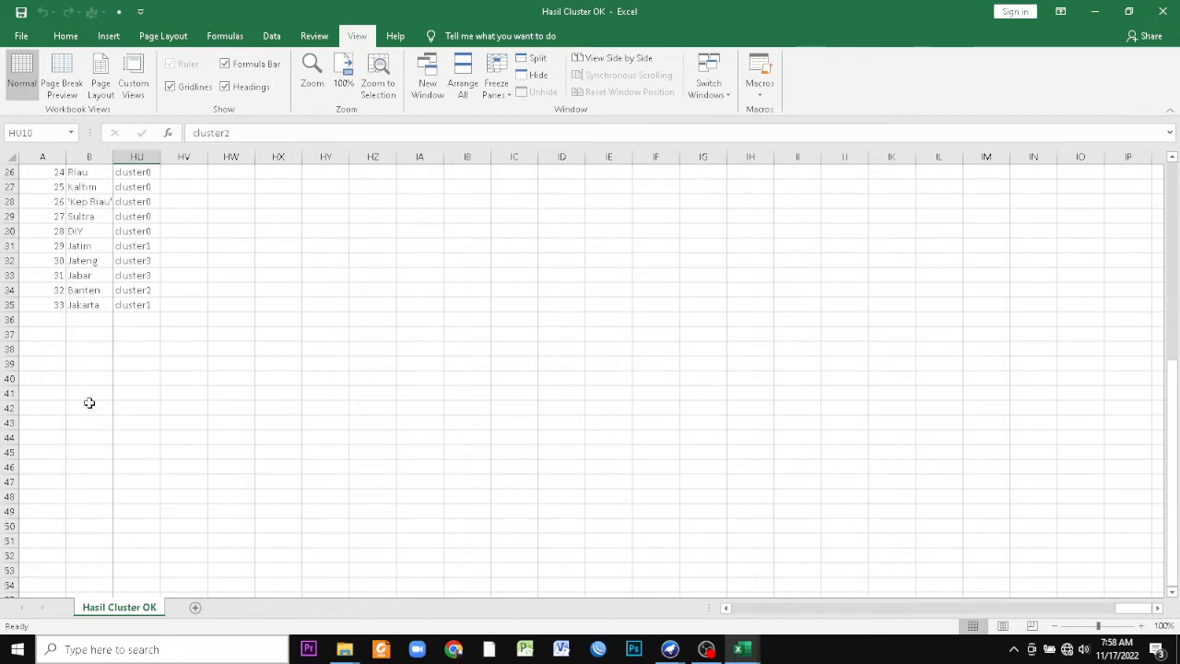
scroll(90, 402, up, 8)
- Sort the table rows by the Cluster column from A to Z
click(129, 187)
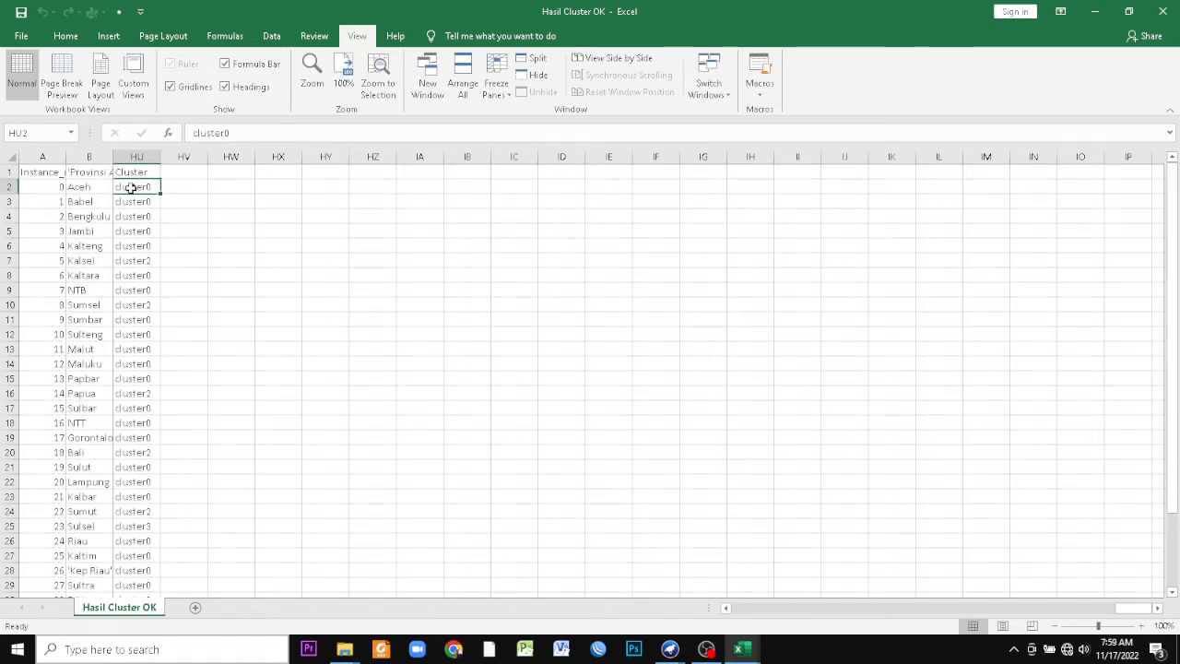
right_click(131, 188)
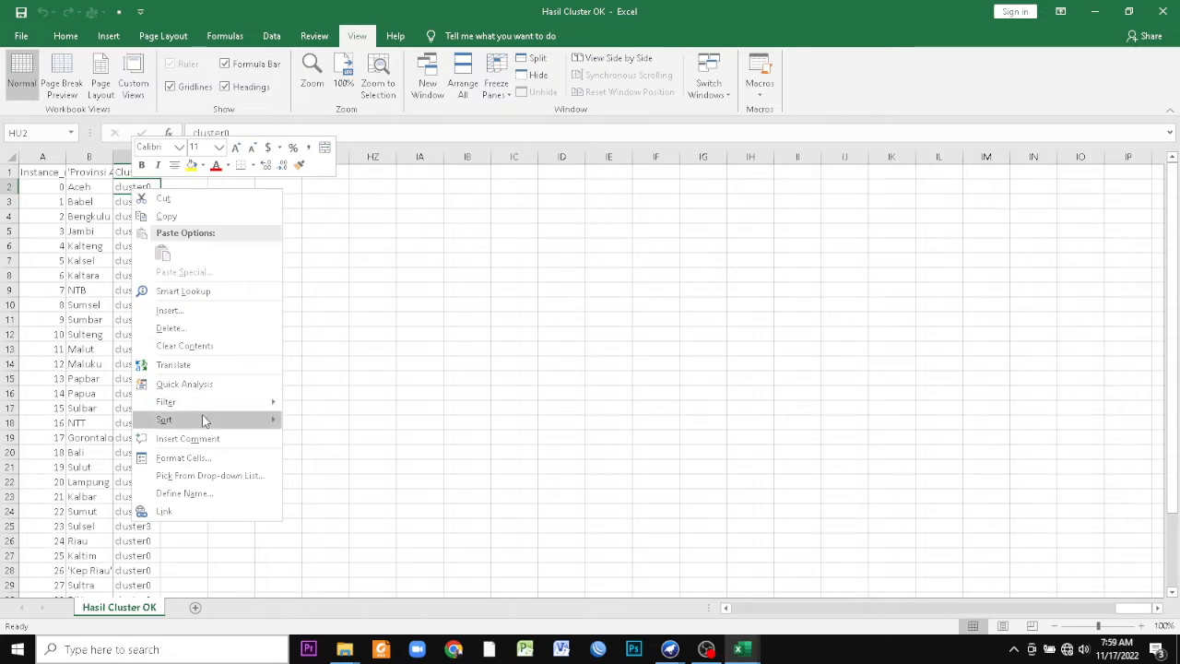
mouse_move(224, 417)
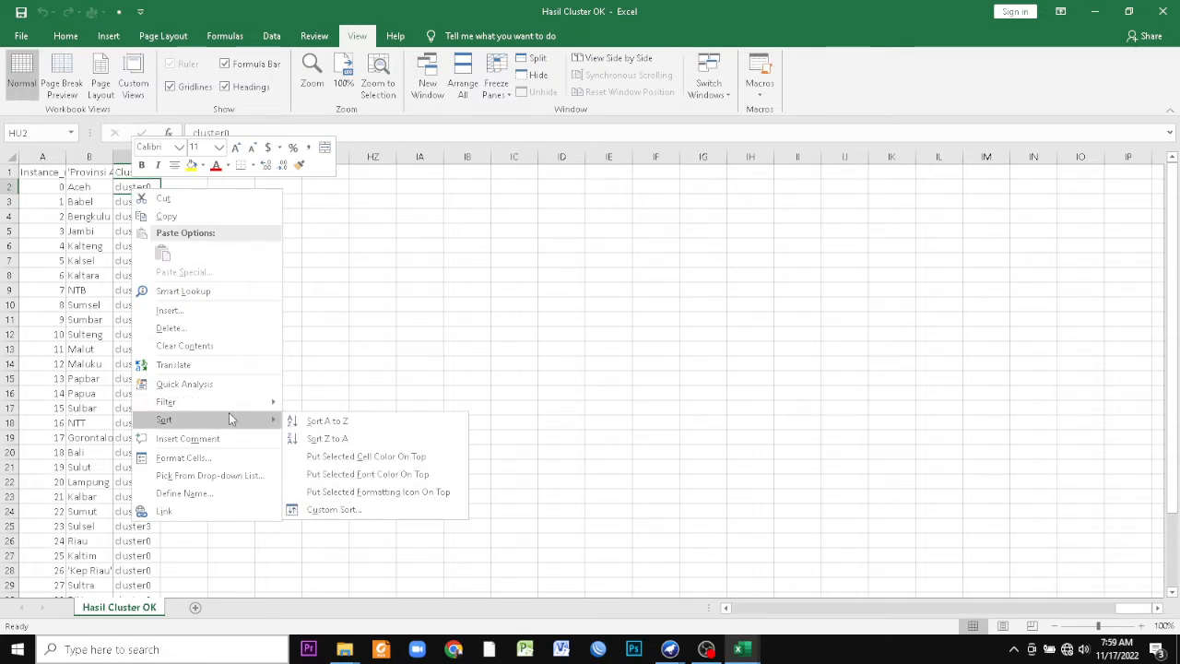
click(330, 426)
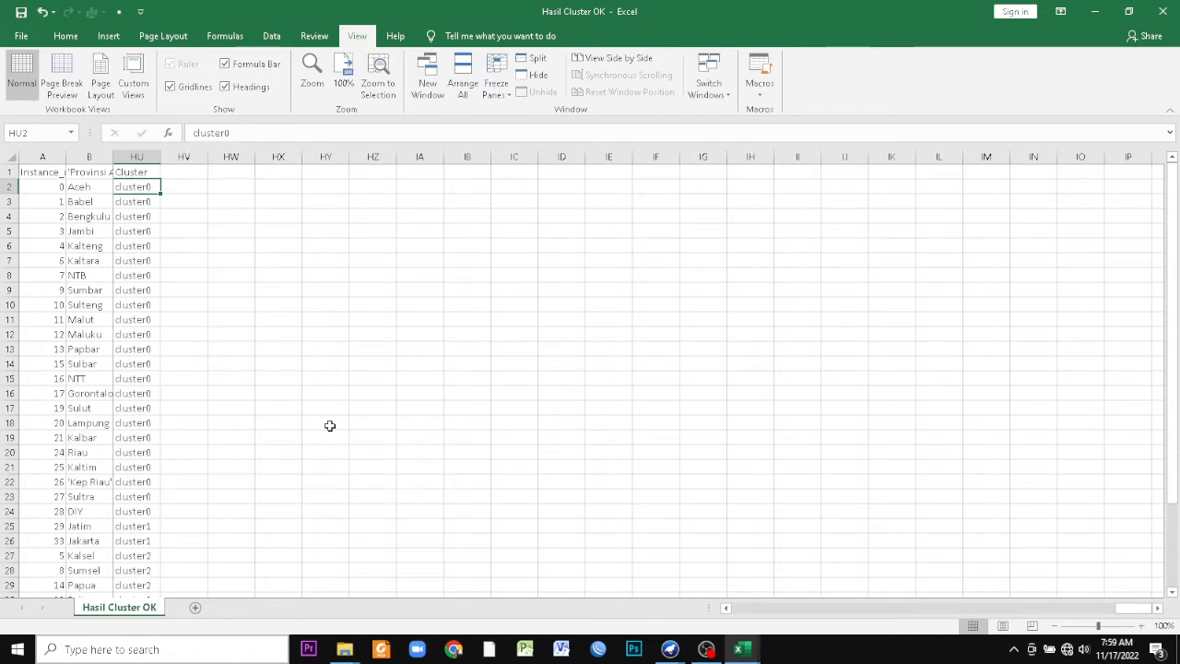
- Examine the sorted provinces, starting from Aceh, against their cluster labels in the Cluster column
click(181, 305)
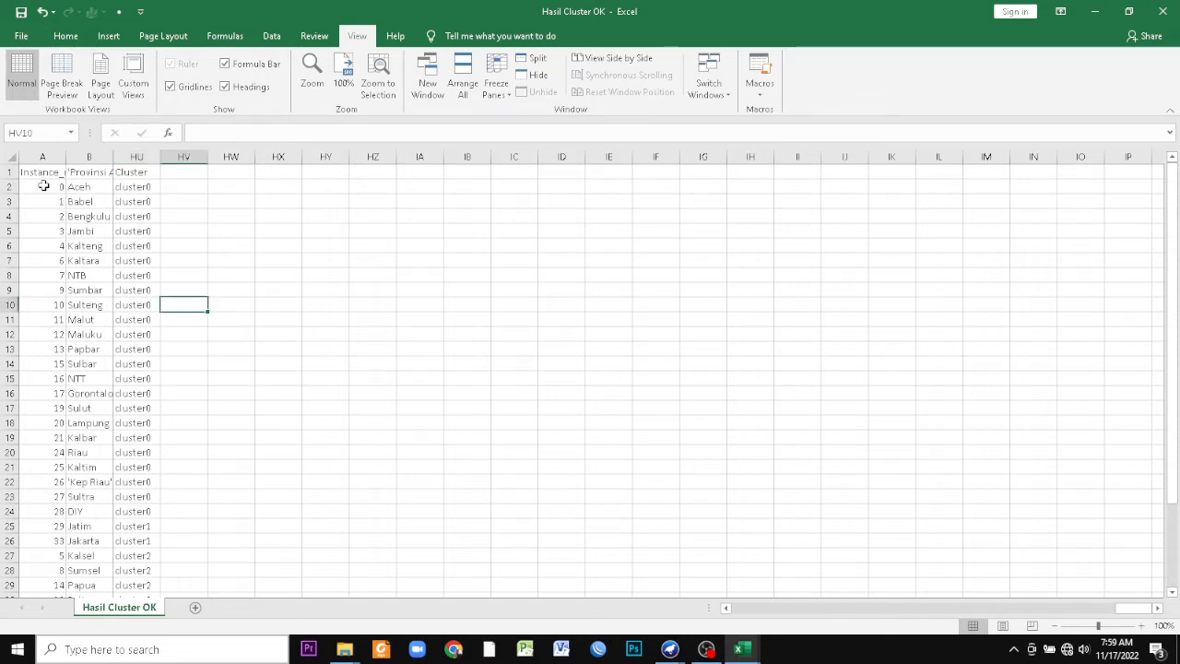
drag(76, 187, 122, 215)
drag(756, 609, 1163, 626)
click(1159, 609)
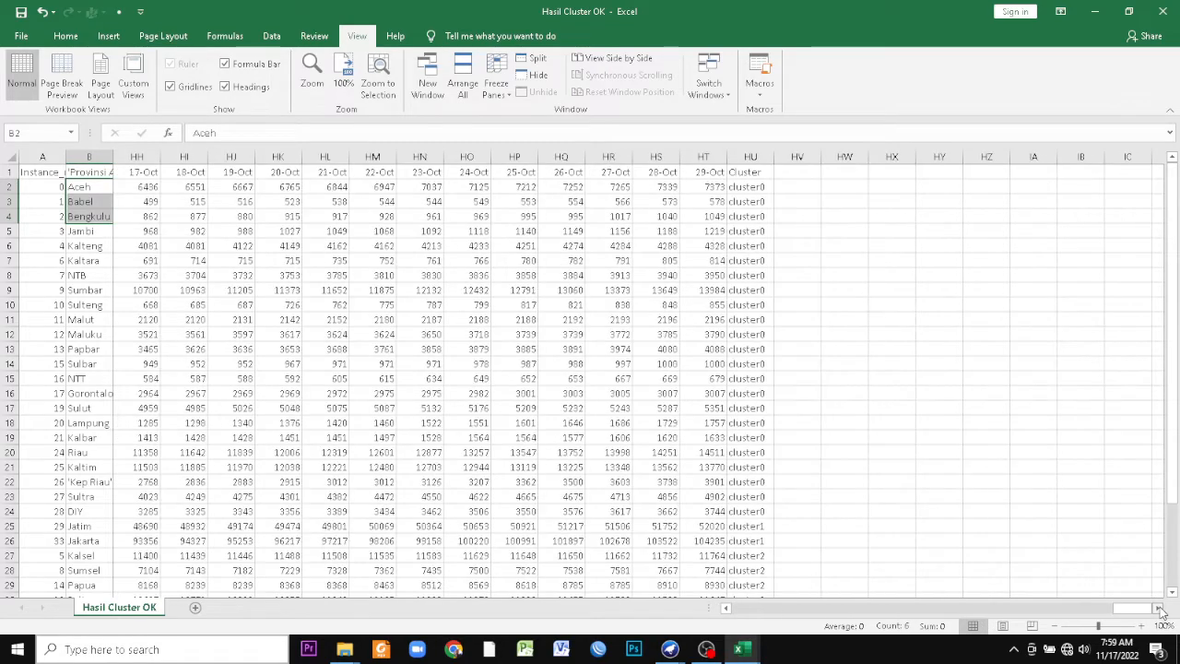
click(1160, 610)
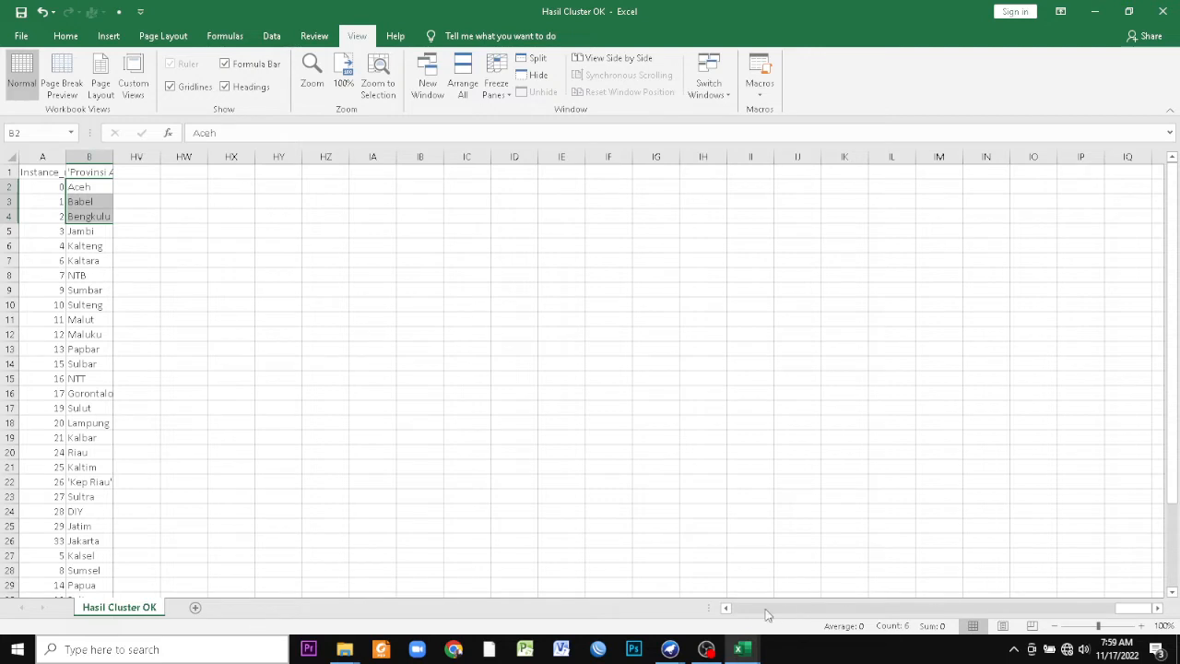
click(726, 610)
click(89, 201)
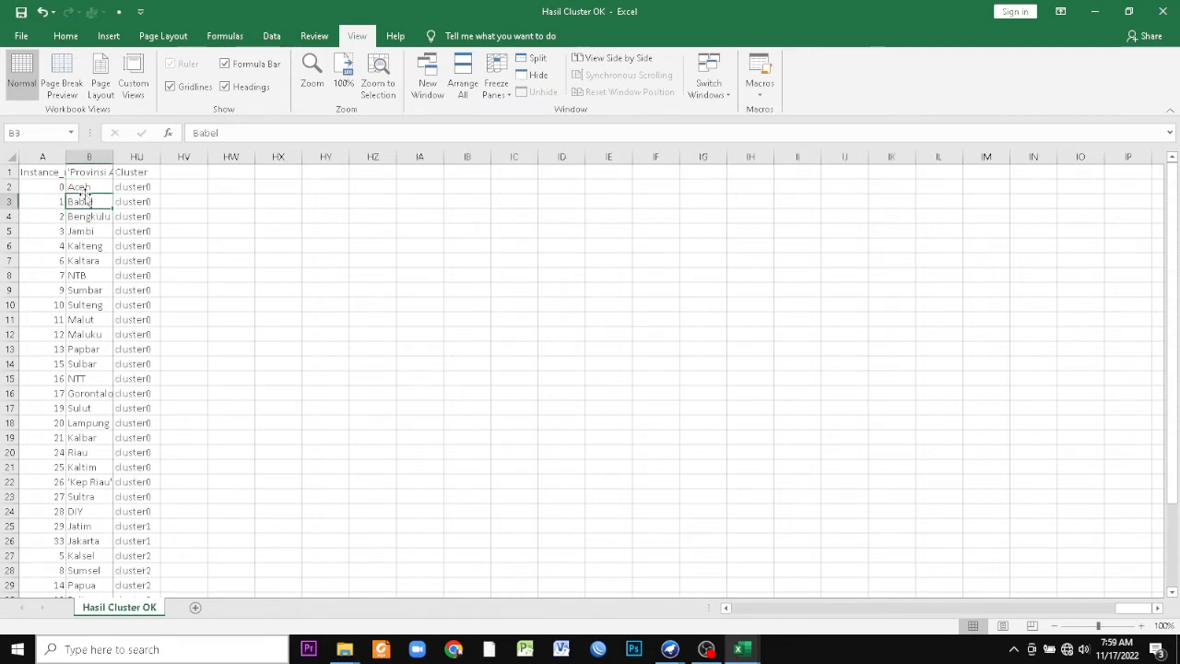
click(84, 232)
click(96, 274)
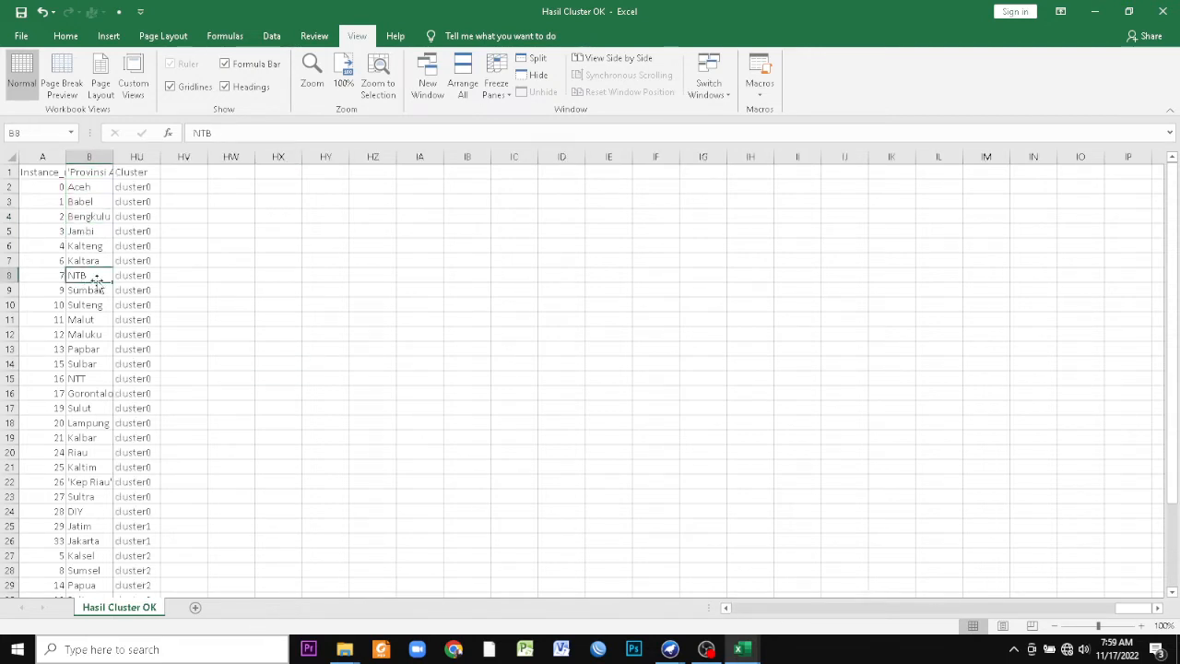
scroll(96, 282, down, 5)
scroll(92, 433, up, 3)
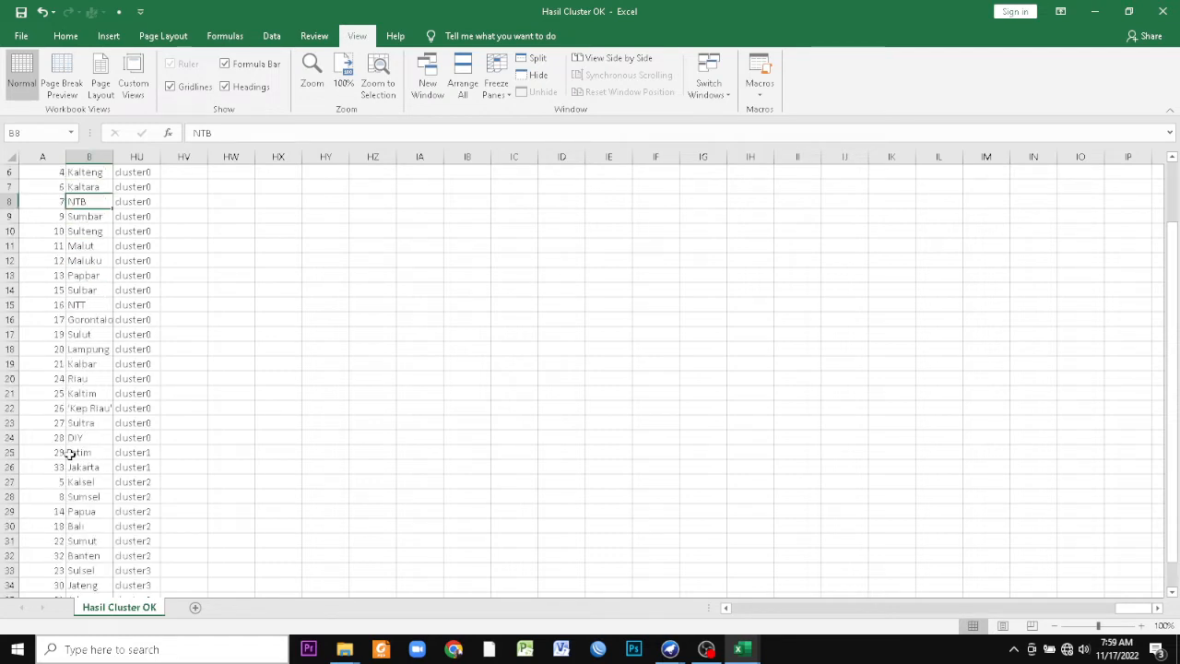
- Review which provinces belong to each cluster by selecting the cluster0, cluster2 and cluster3 province names in turn
drag(64, 439, 82, 185)
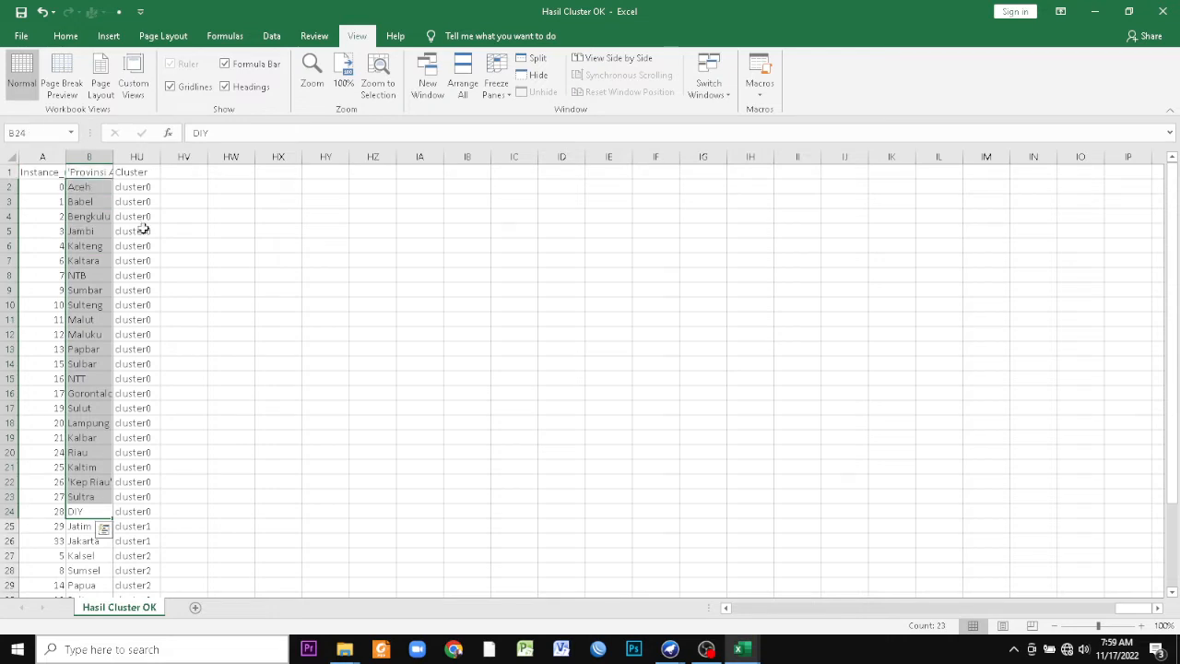
scroll(145, 451, down, 2)
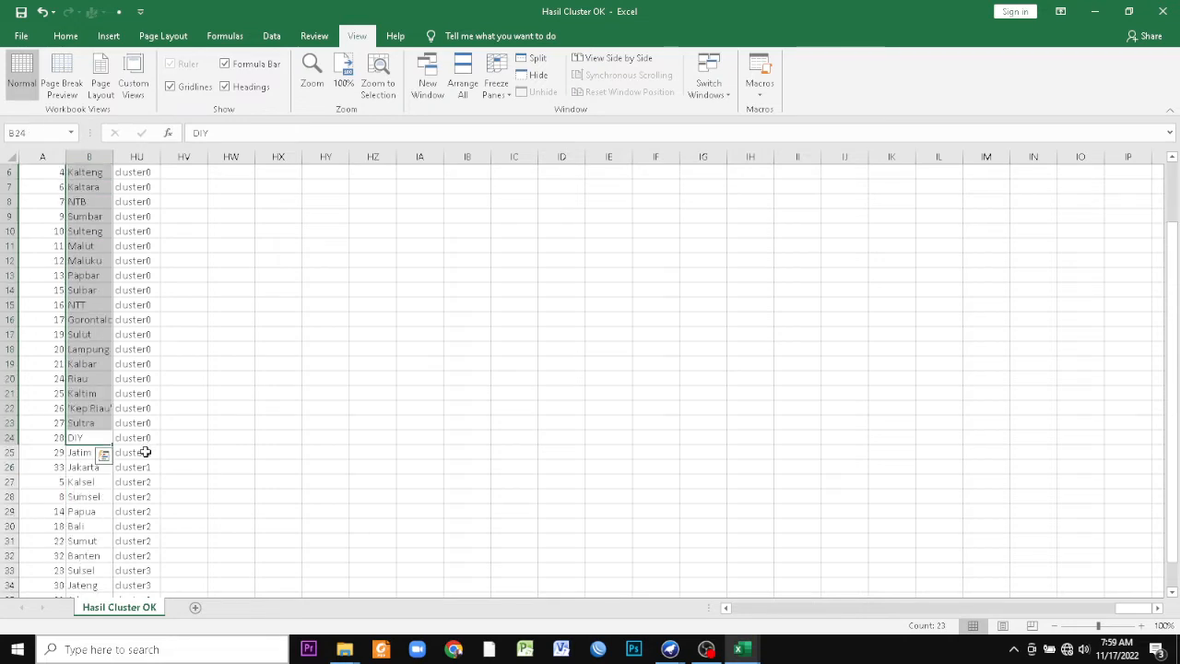
click(66, 480)
drag(71, 452, 82, 556)
scroll(82, 556, down, 2)
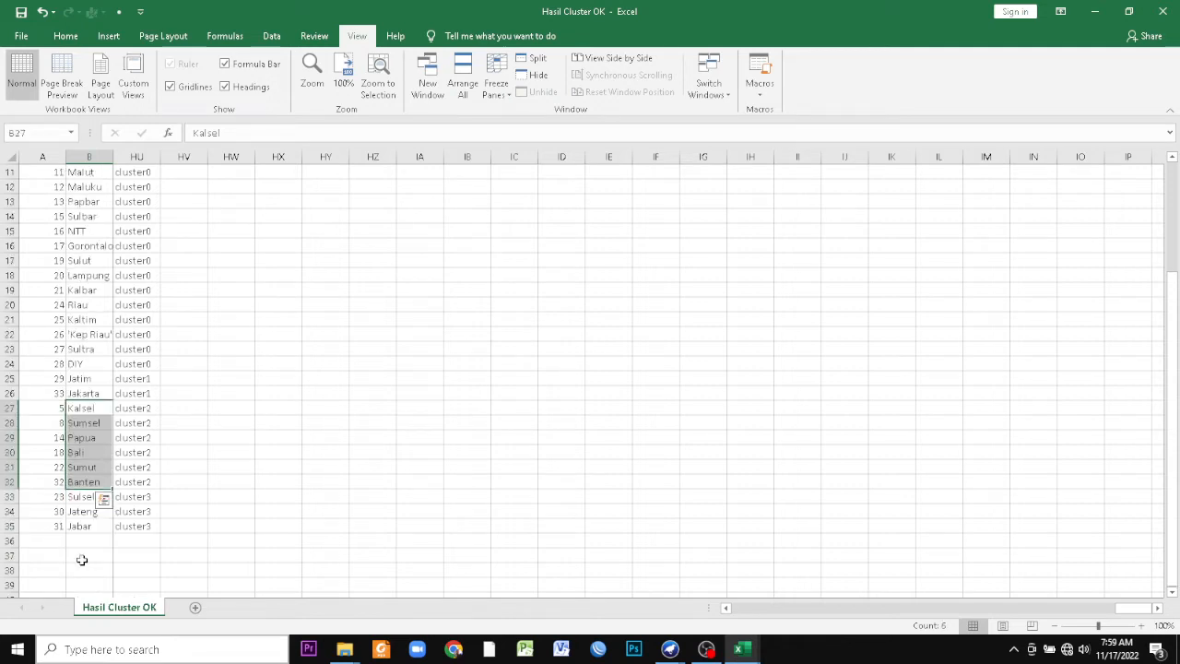
drag(82, 497, 82, 532)
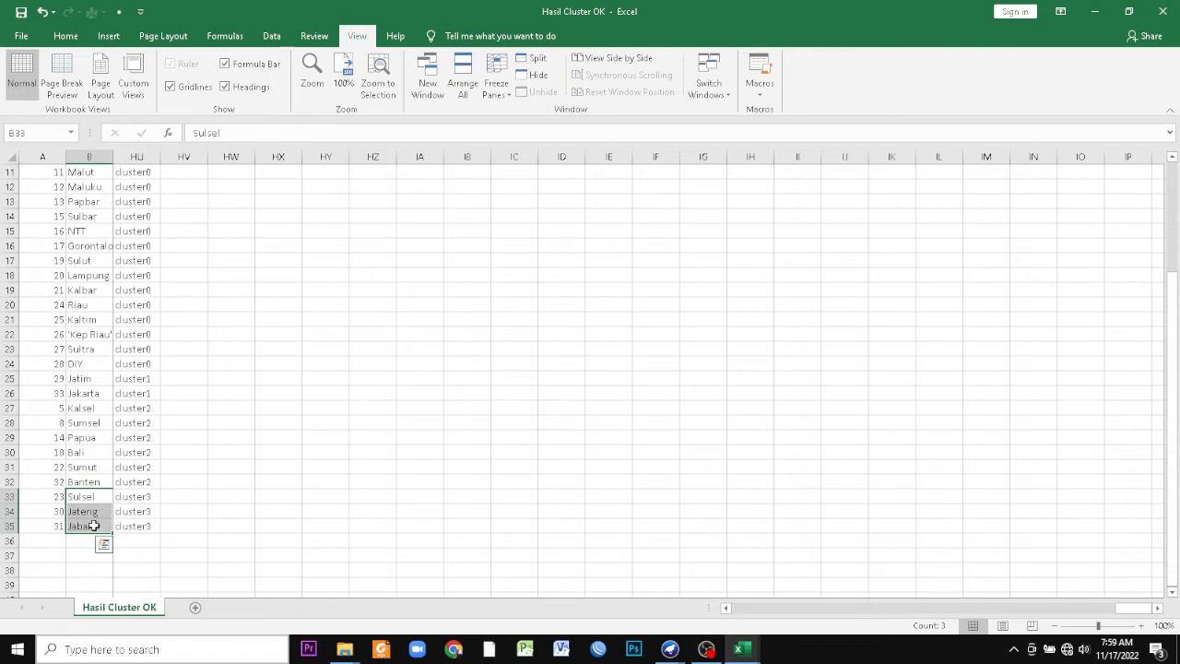
click(85, 526)
click(81, 497)
click(82, 525)
click(81, 511)
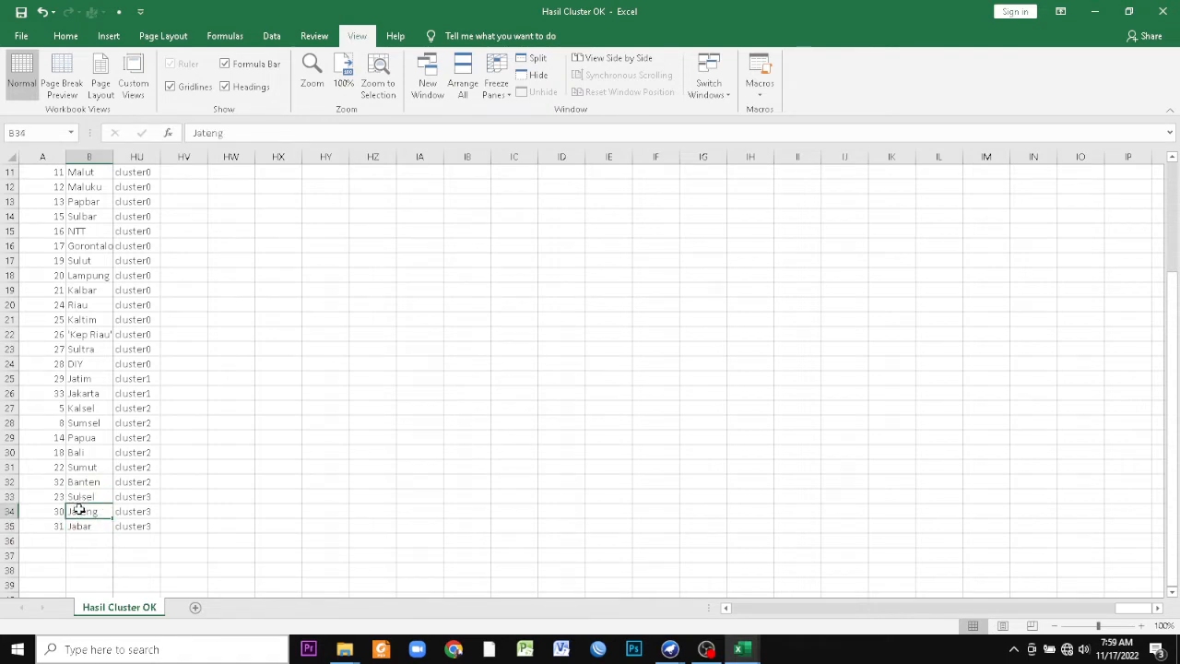
scroll(339, 434, up, 4)
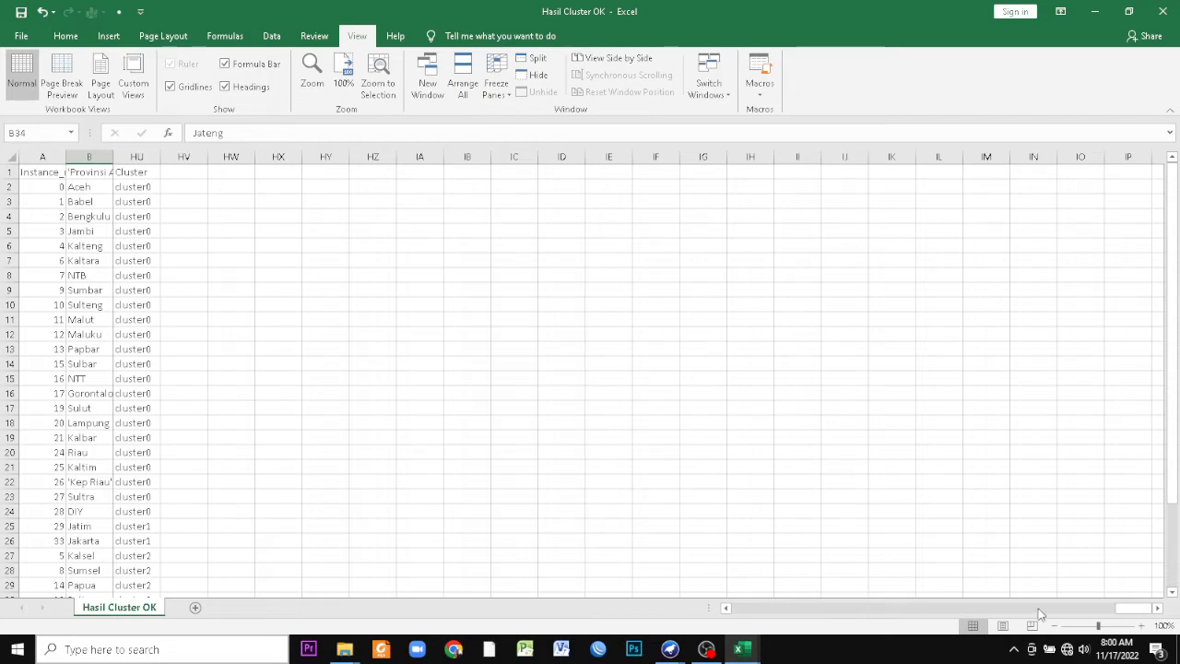
- Switch to the Weka Explorer window with the SimpleKMeans clustering output
drag(1130, 614, 1159, 613)
mouse_move(674, 651)
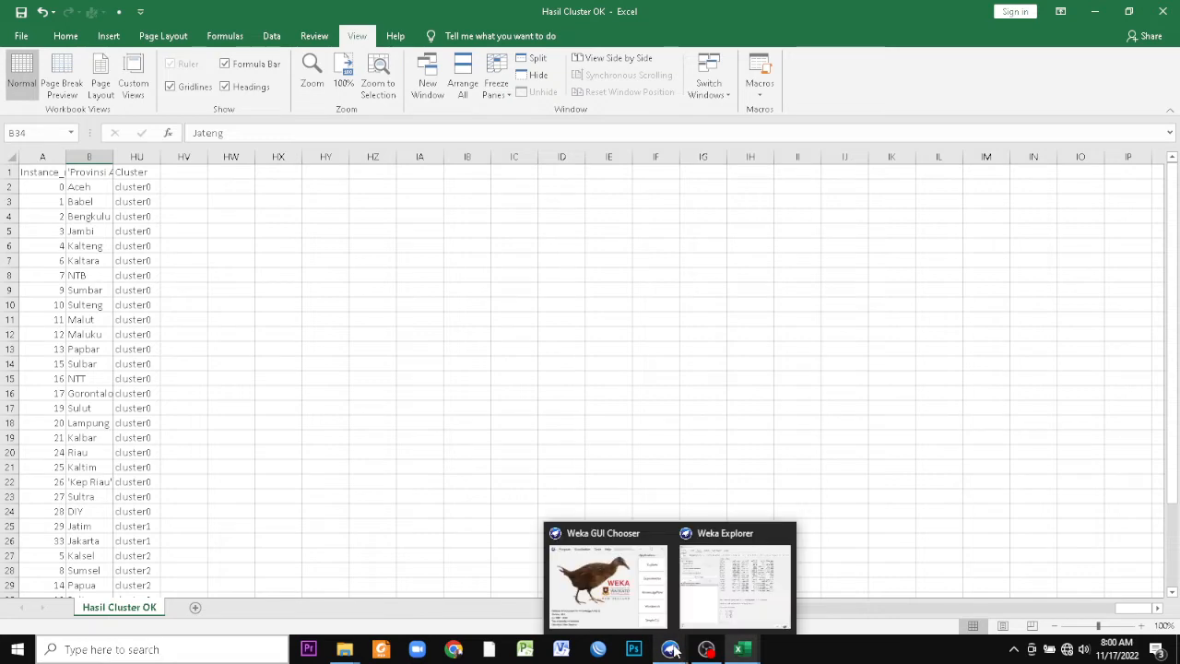
click(710, 604)
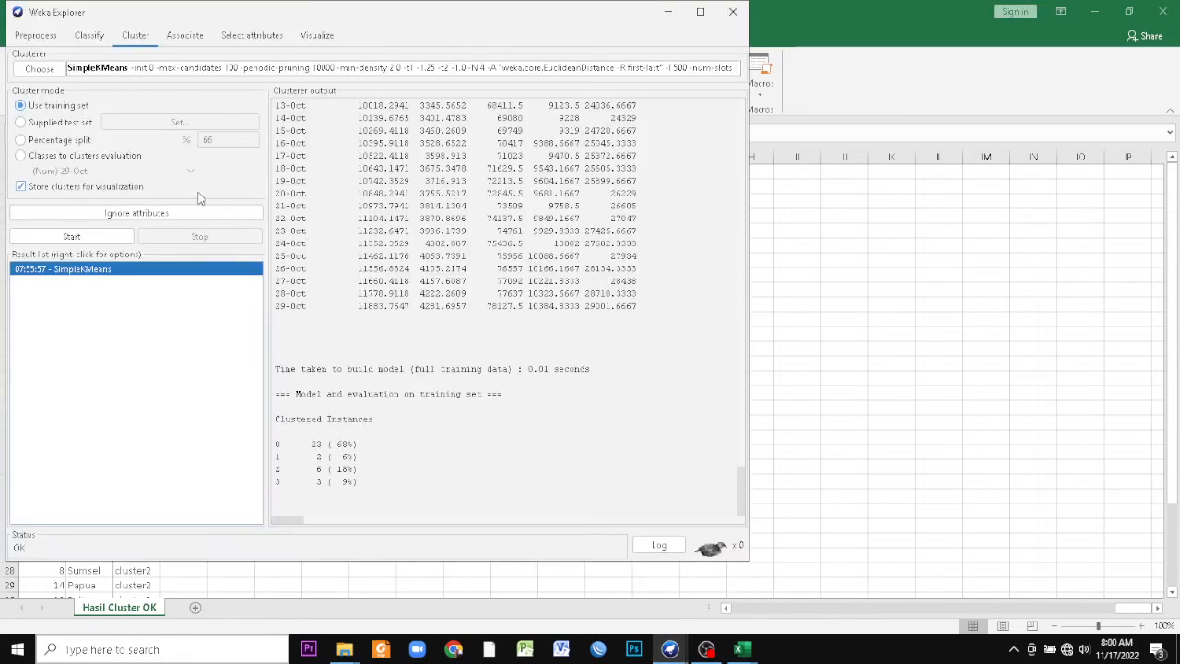
- Check the SimpleKMeans options, including the distance function and the number of clusters
click(123, 74)
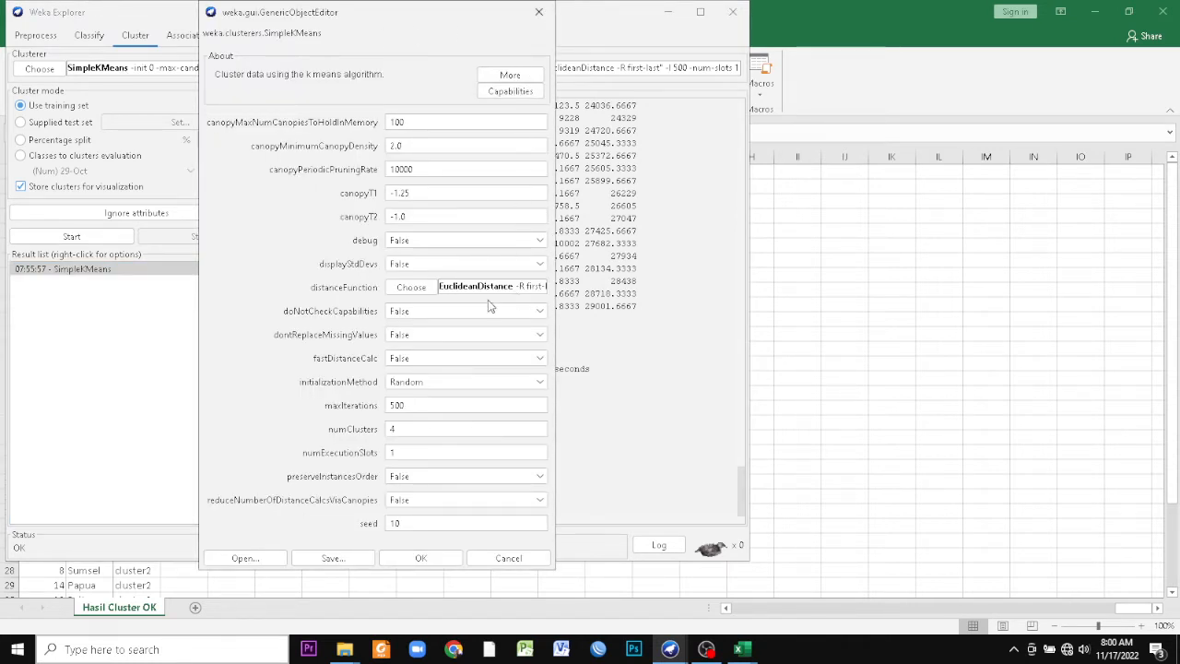
click(549, 19)
- Switch to the Hasil Cluster OK sheet in Excel and examine the provinces' cluster labels down to the last row
drag(130, 189, 138, 480)
scroll(139, 479, down, 2)
click(139, 499)
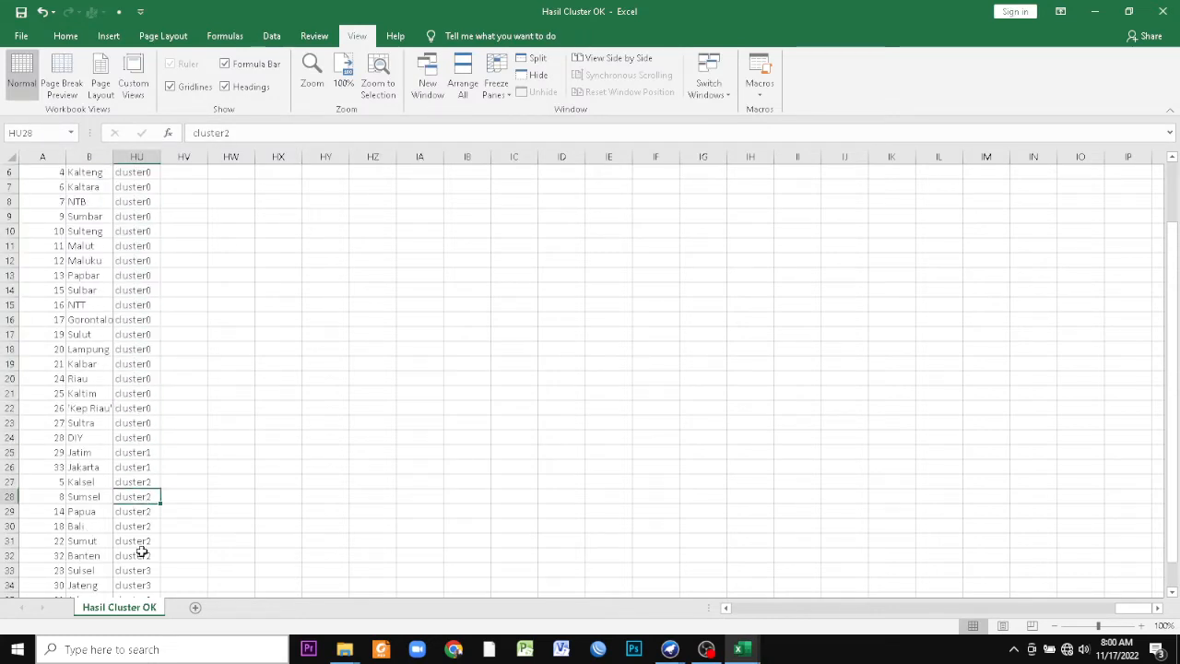
scroll(141, 552, down, 3)
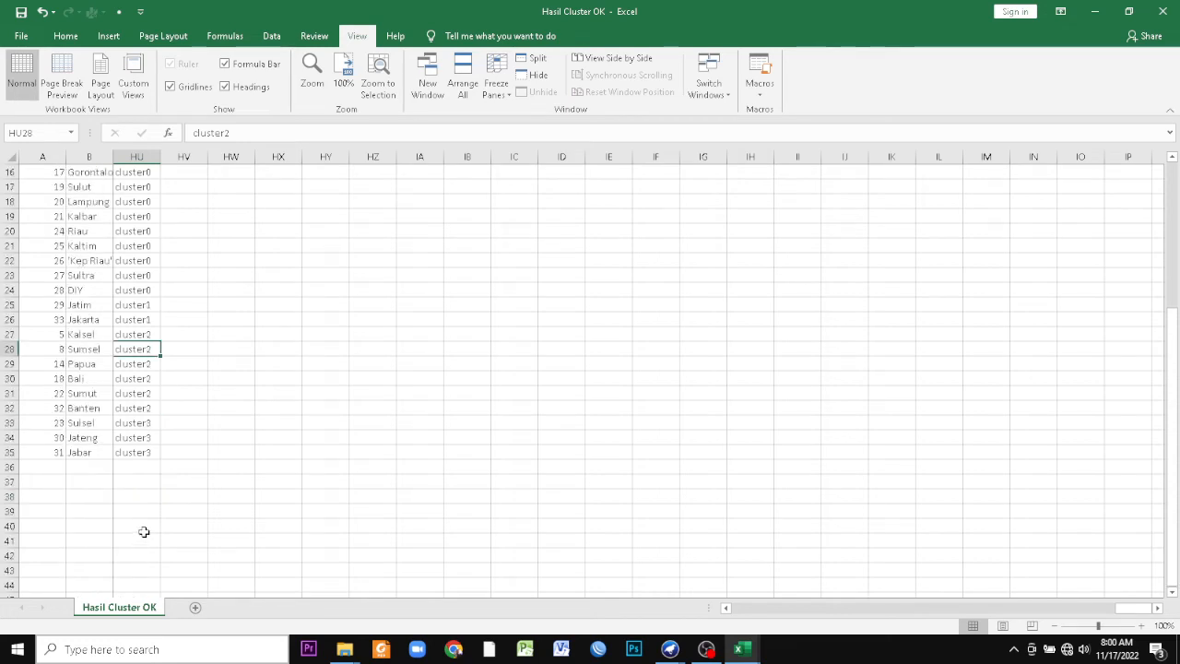
scroll(143, 531, up, 5)
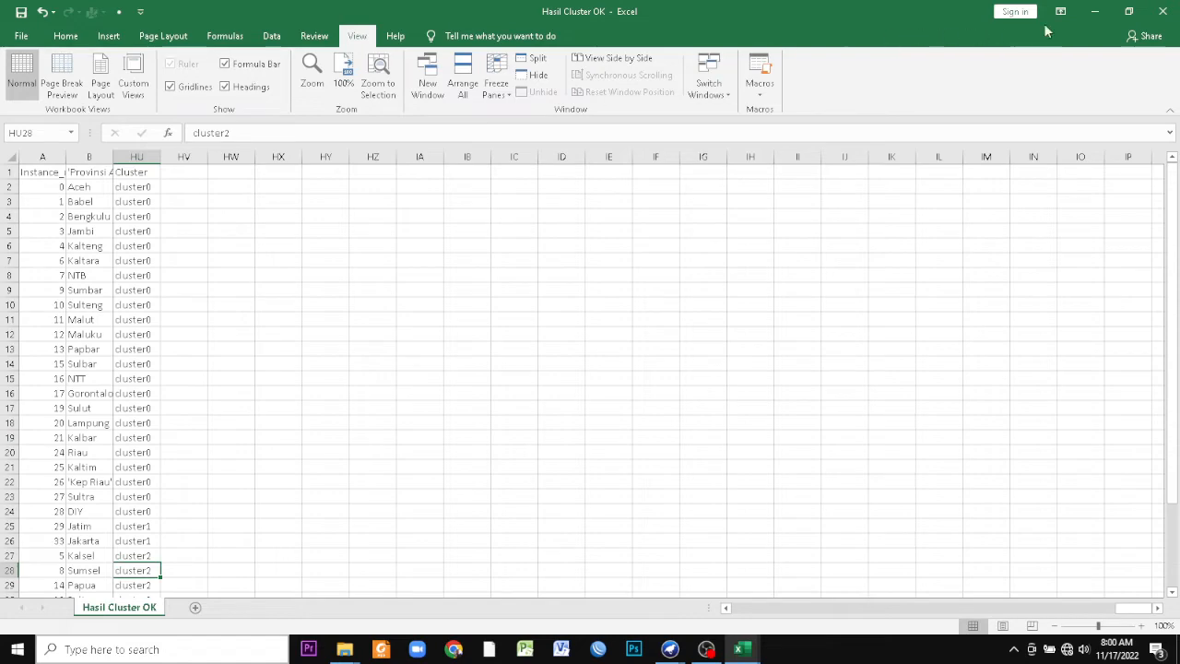
- Review the daily case values across the date columns, selecting the Bengkulu to Sulbar figures from 23-Apr to 13-May
drag(1134, 609, 817, 608)
drag(184, 218, 1135, 356)
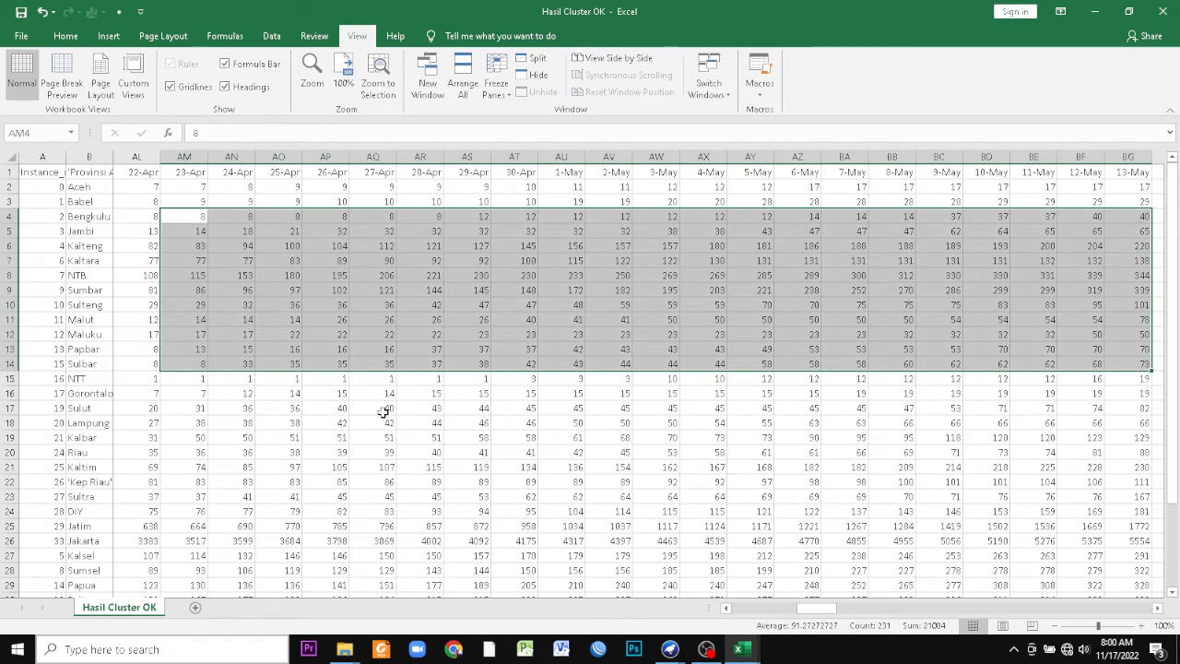
click(129, 244)
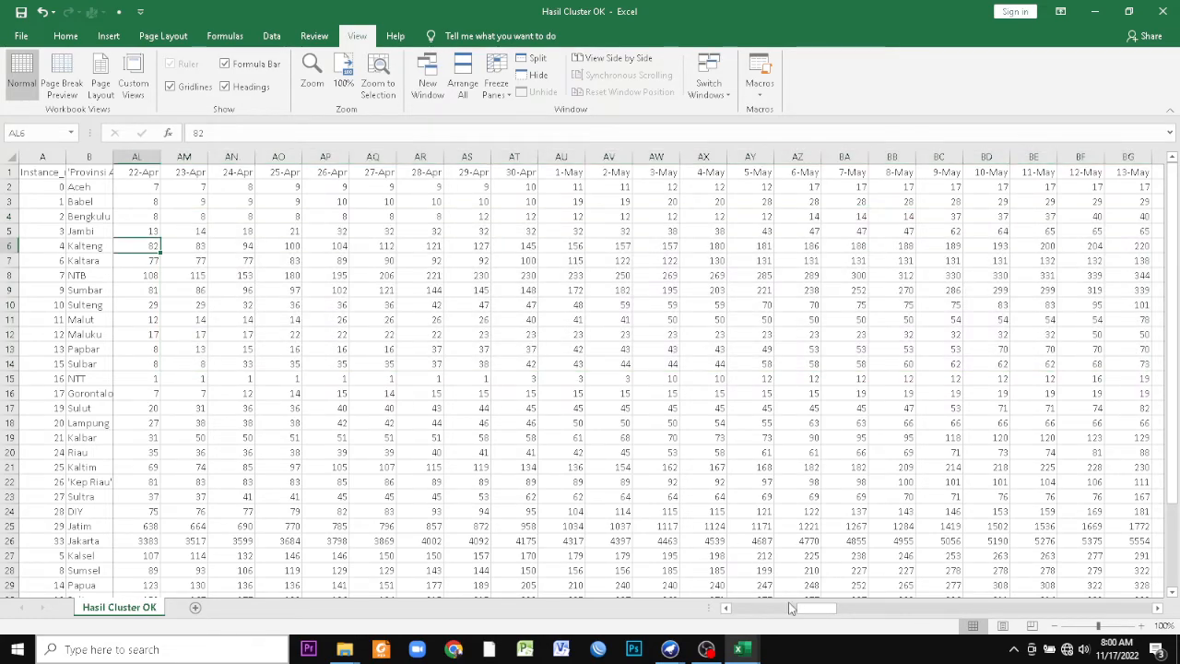
drag(799, 610, 1155, 625)
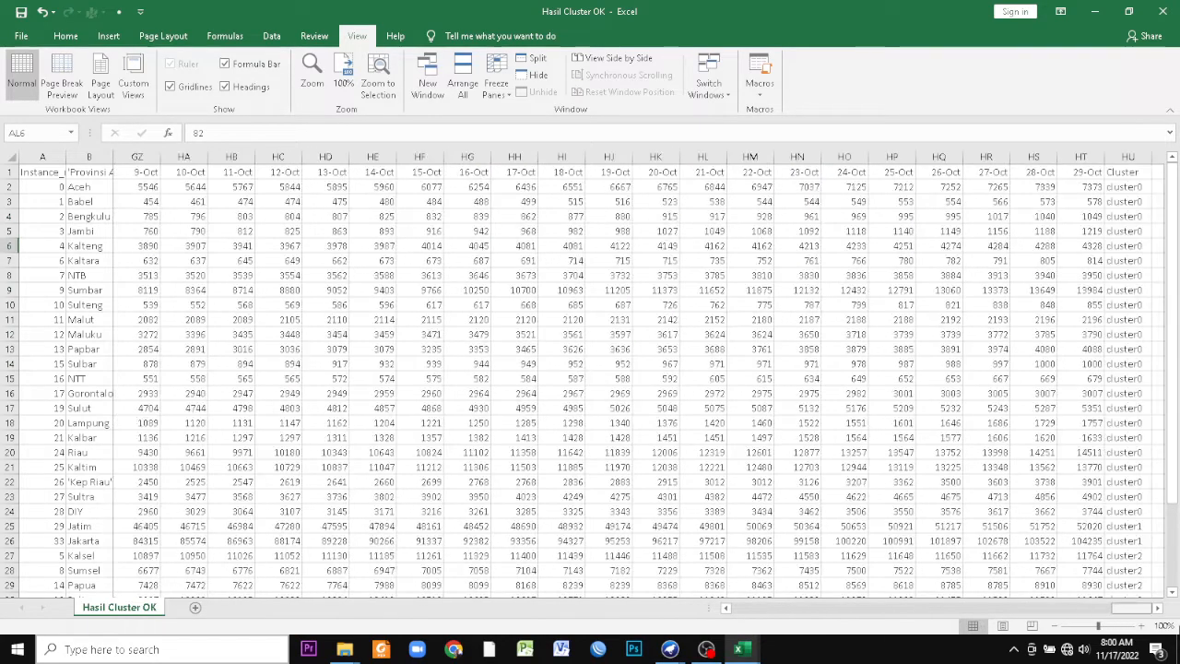
- Compare the first province names, Aceh to Kaltara, with their labels in the Cluster column
click(81, 181)
drag(82, 181, 80, 260)
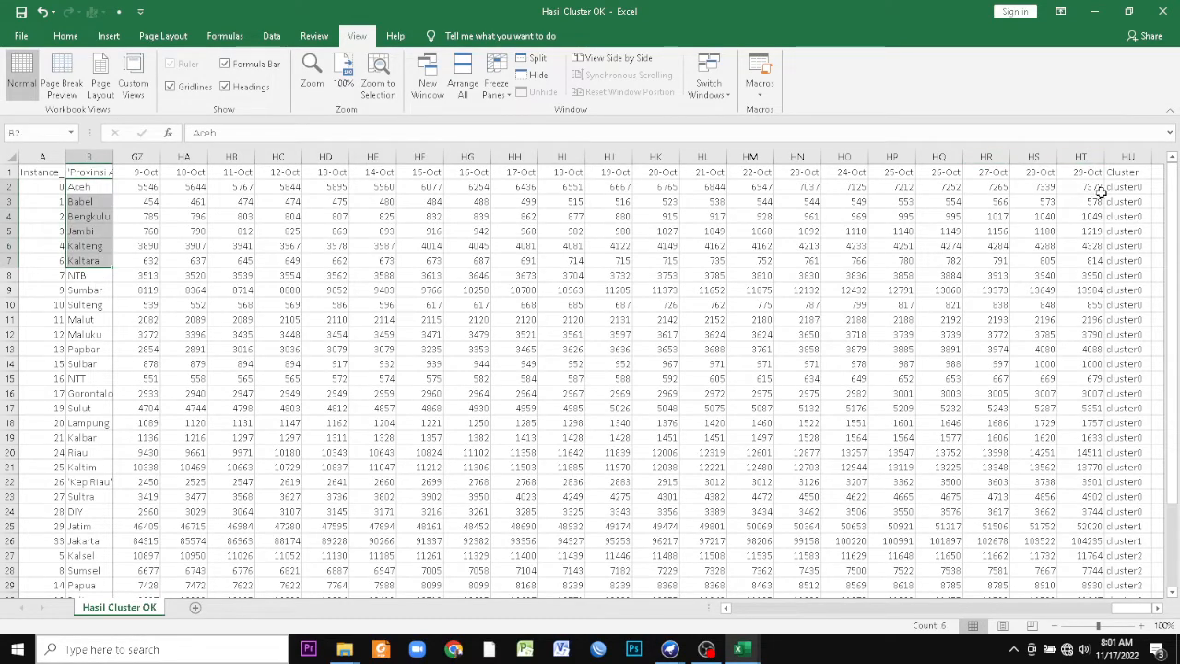
drag(1121, 187, 1123, 275)
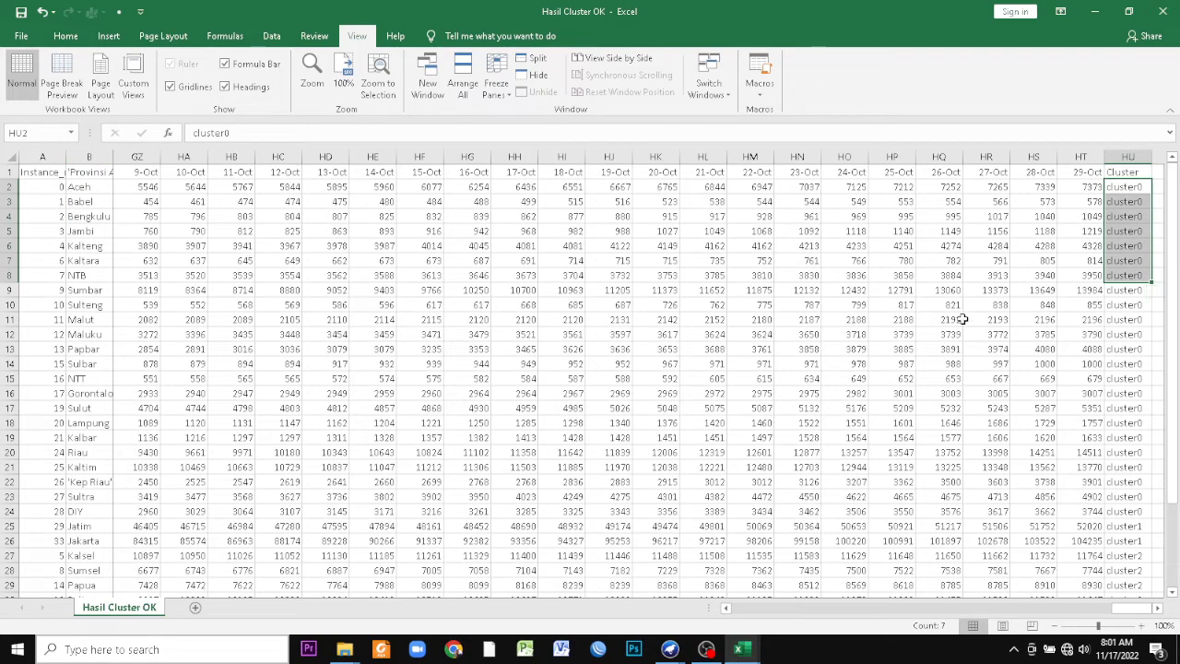
- Switch to Weka, close the leftover SimpleKMeans options dialog and bring the Weka Explorer window forward
click(671, 645)
click(657, 608)
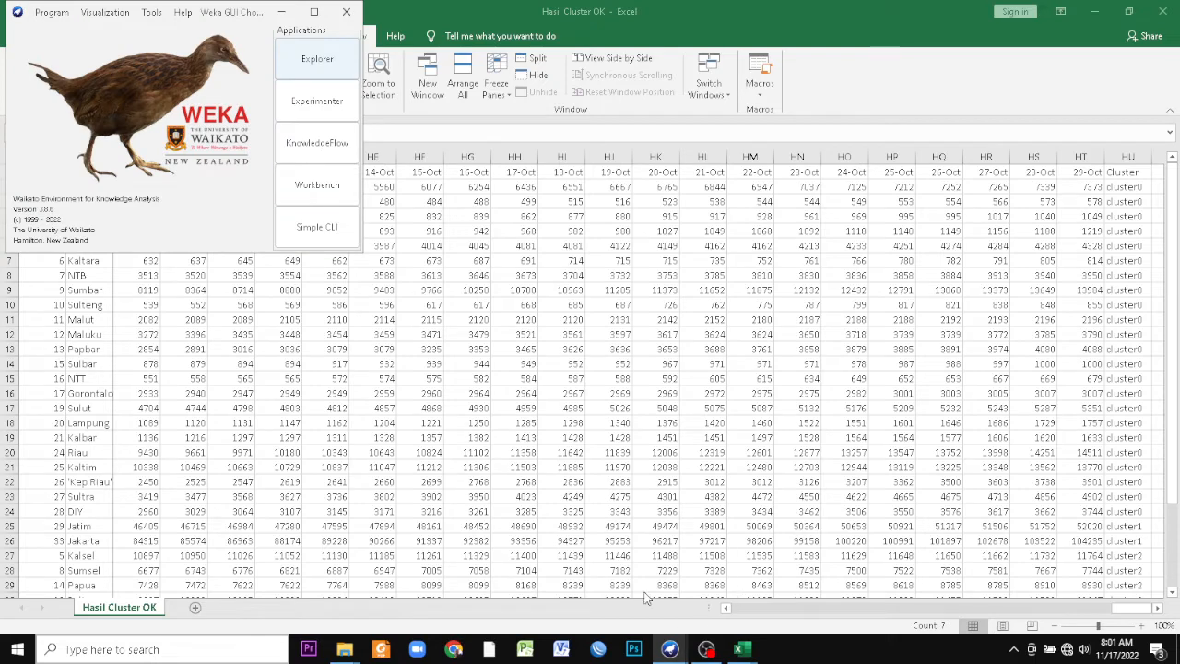
mouse_move(671, 638)
click(712, 608)
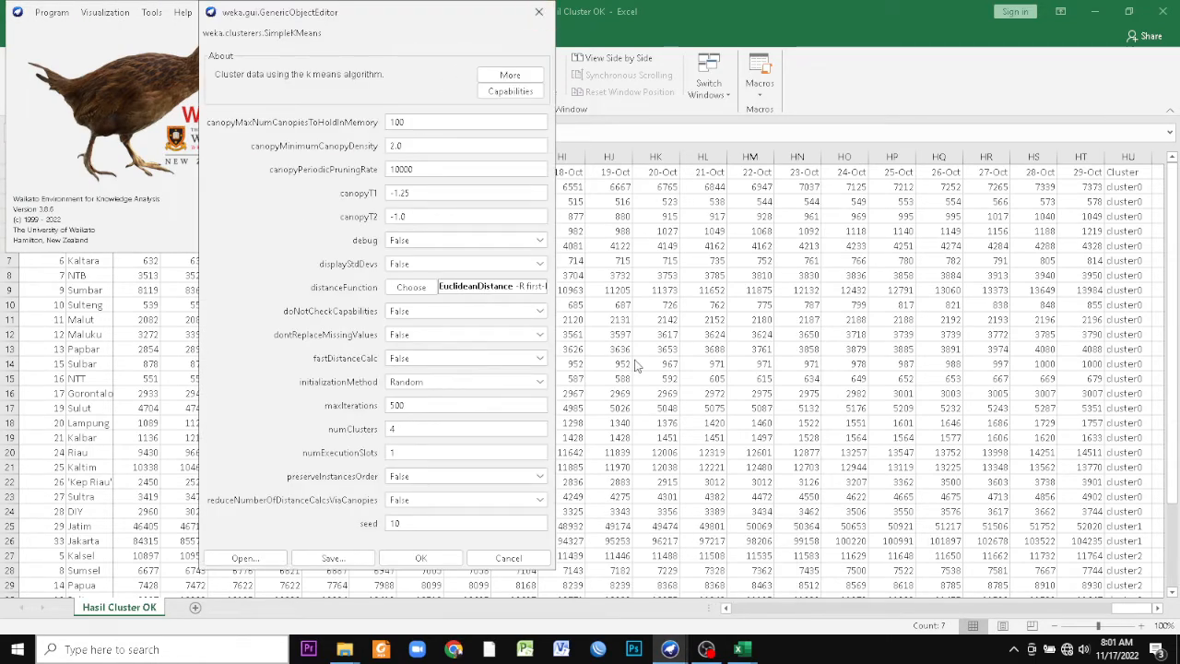
click(538, 12)
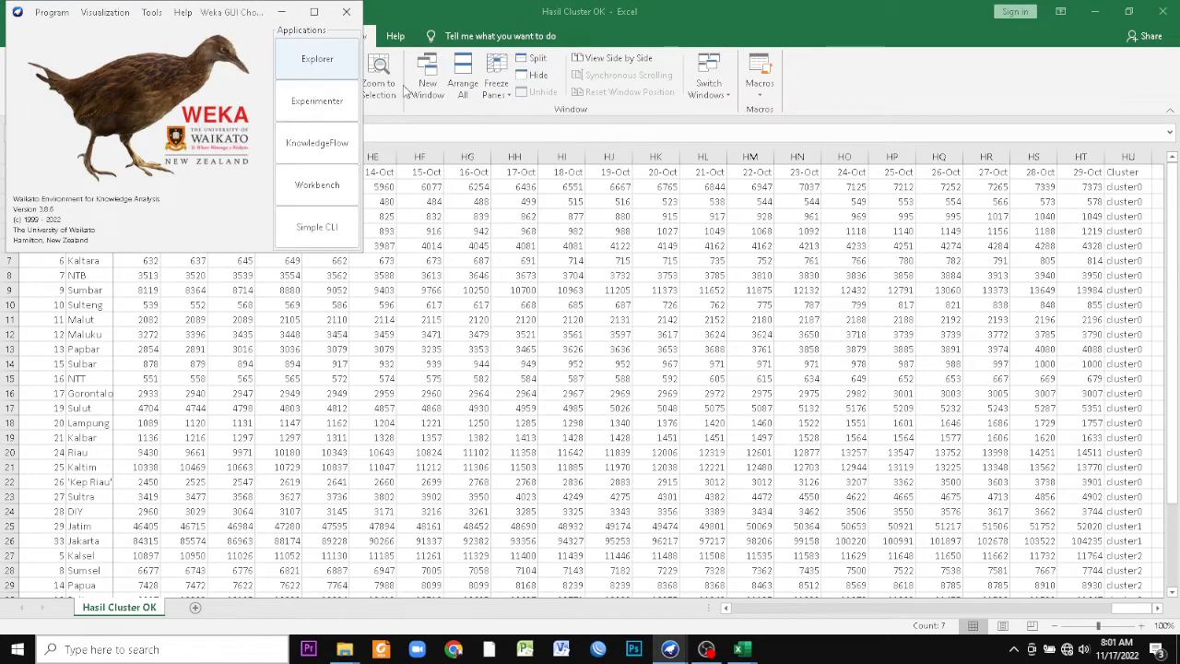
mouse_move(670, 648)
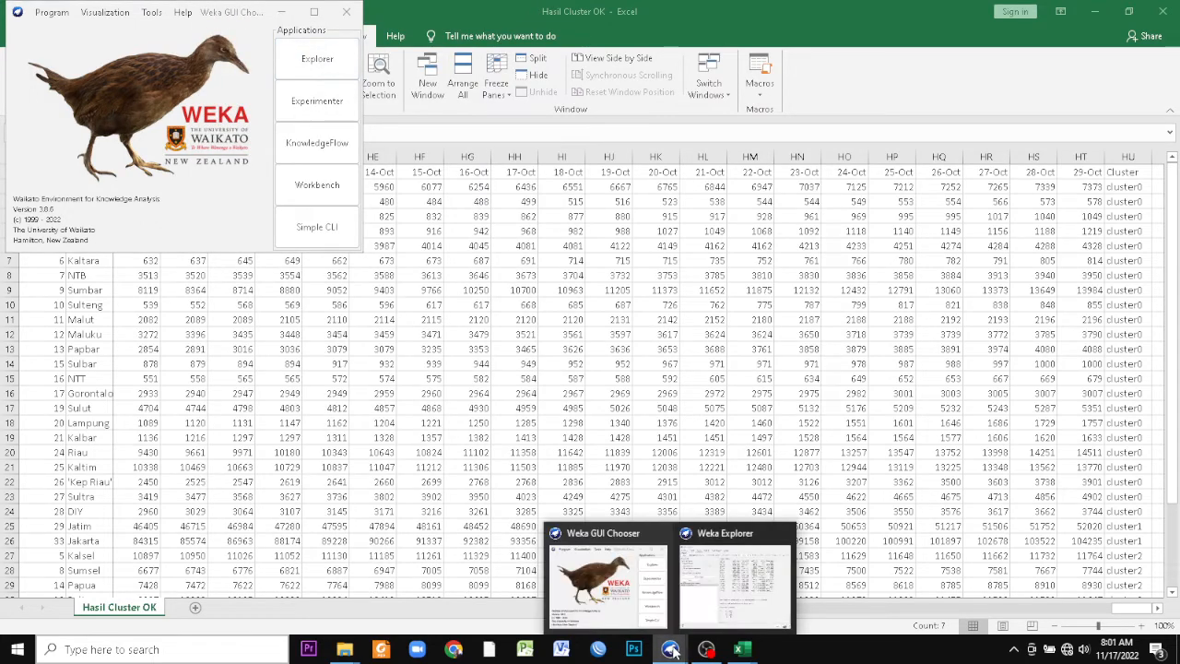
click(749, 590)
- Examine the clusterer output's run information, initial starting points and final centroids, and recheck the SimpleKMeans options
scroll(367, 344, up, 20)
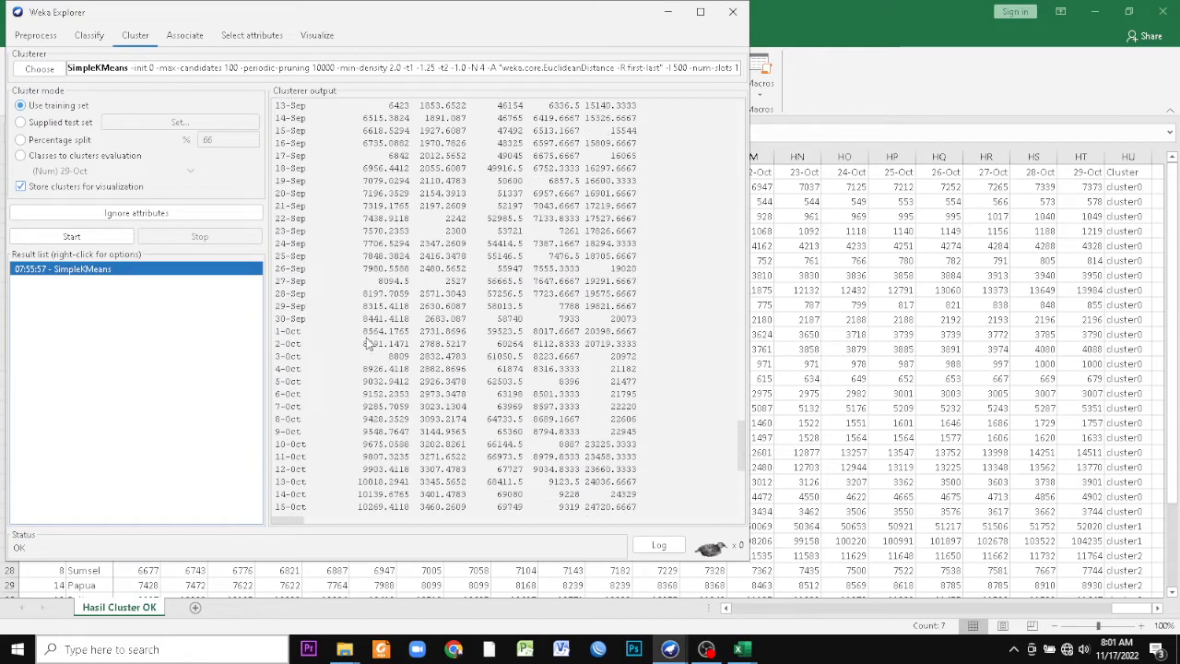
scroll(367, 344, up, 20)
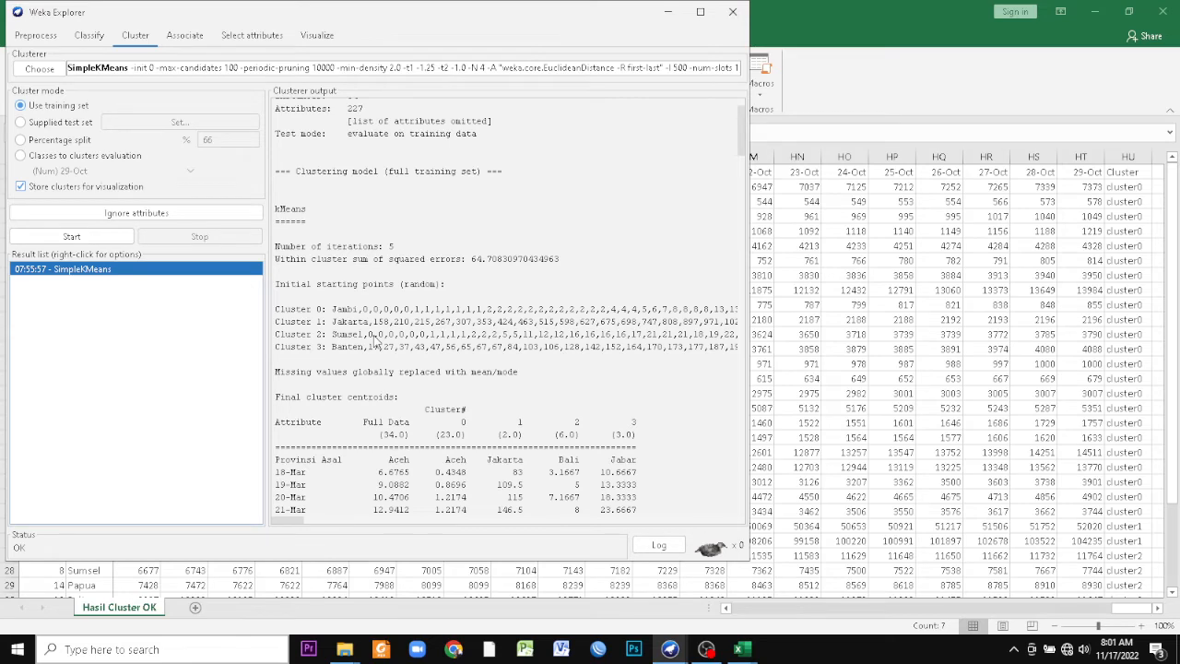
scroll(369, 338, up, 1)
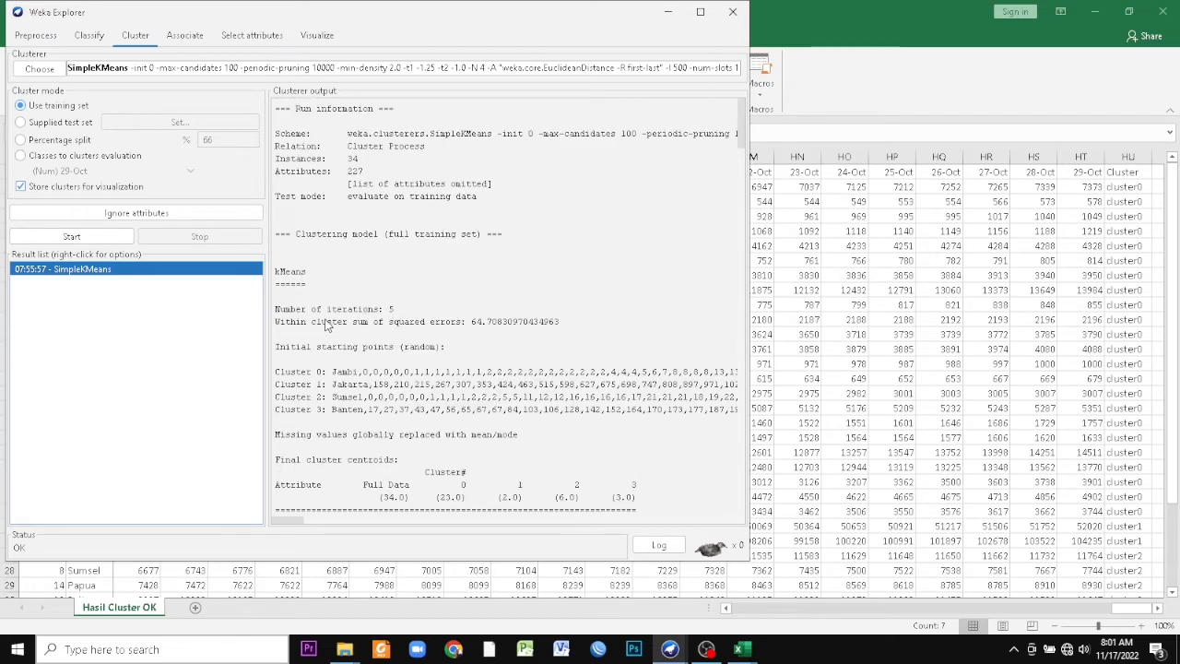
scroll(358, 295, down, 1)
scroll(363, 289, down, 2)
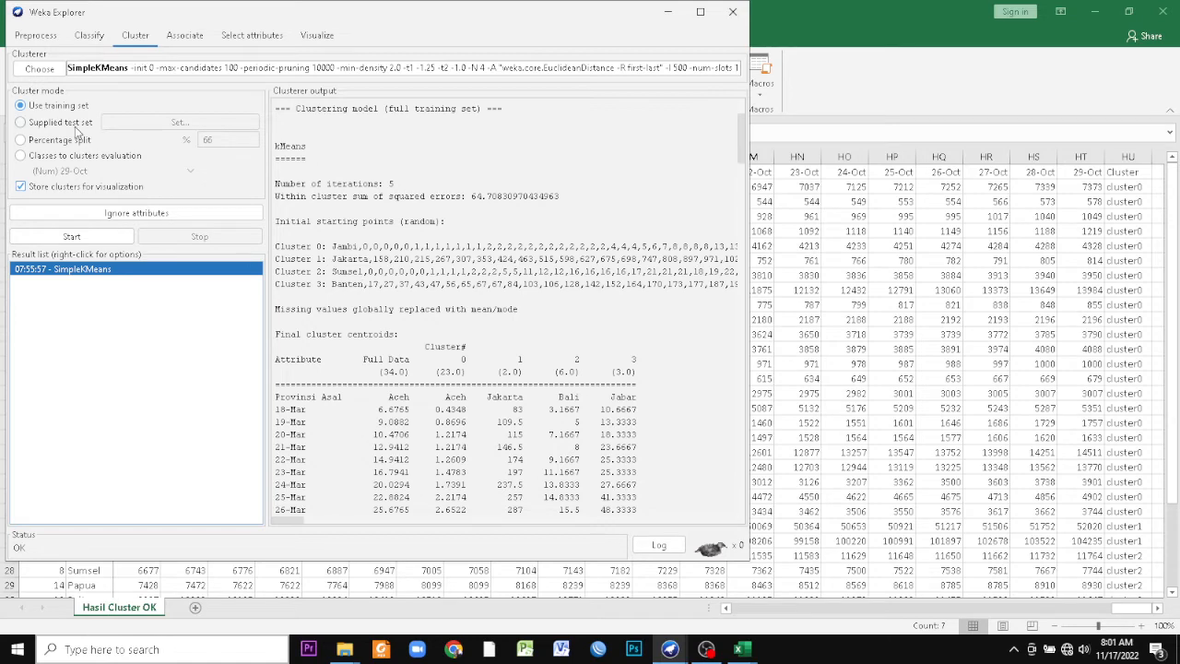
click(106, 70)
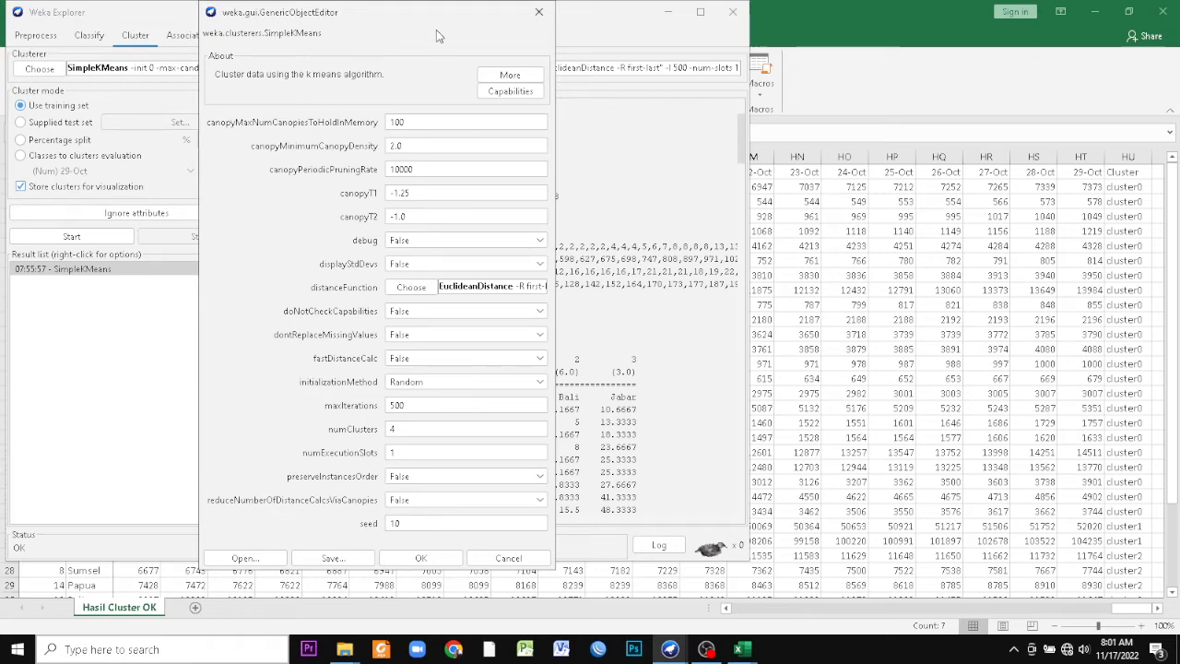
click(538, 12)
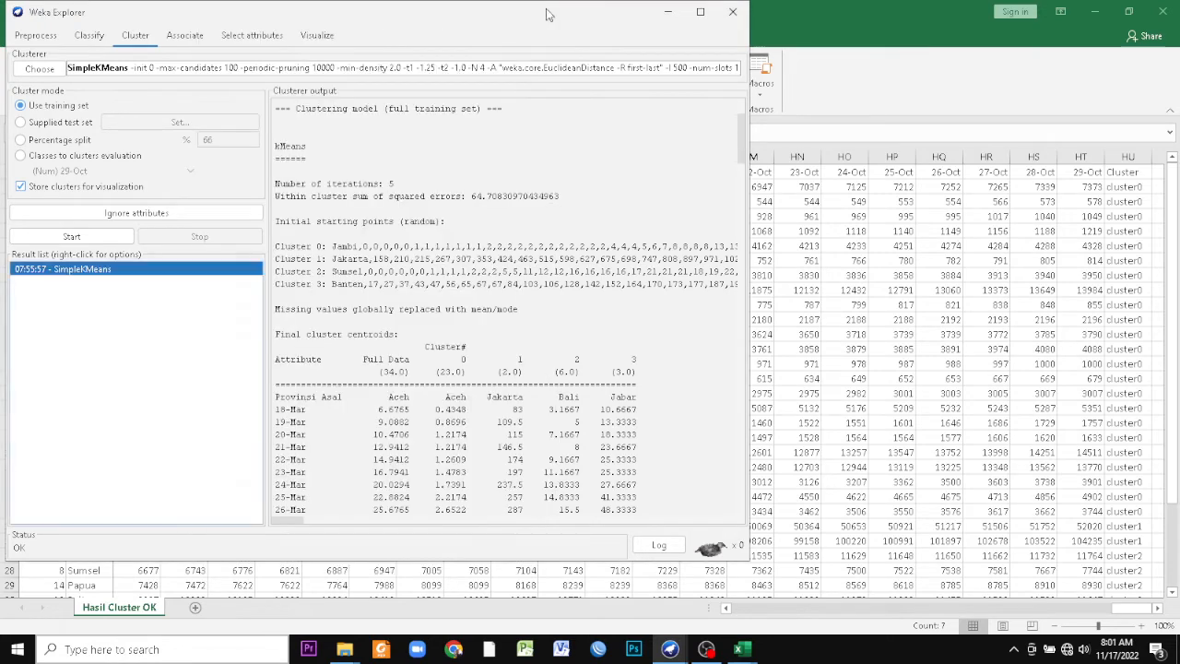
- Return to the Hasil Cluster OK sheet in Excel and review the Cluster column and the earliest date columns from 18-Mar
click(925, 112)
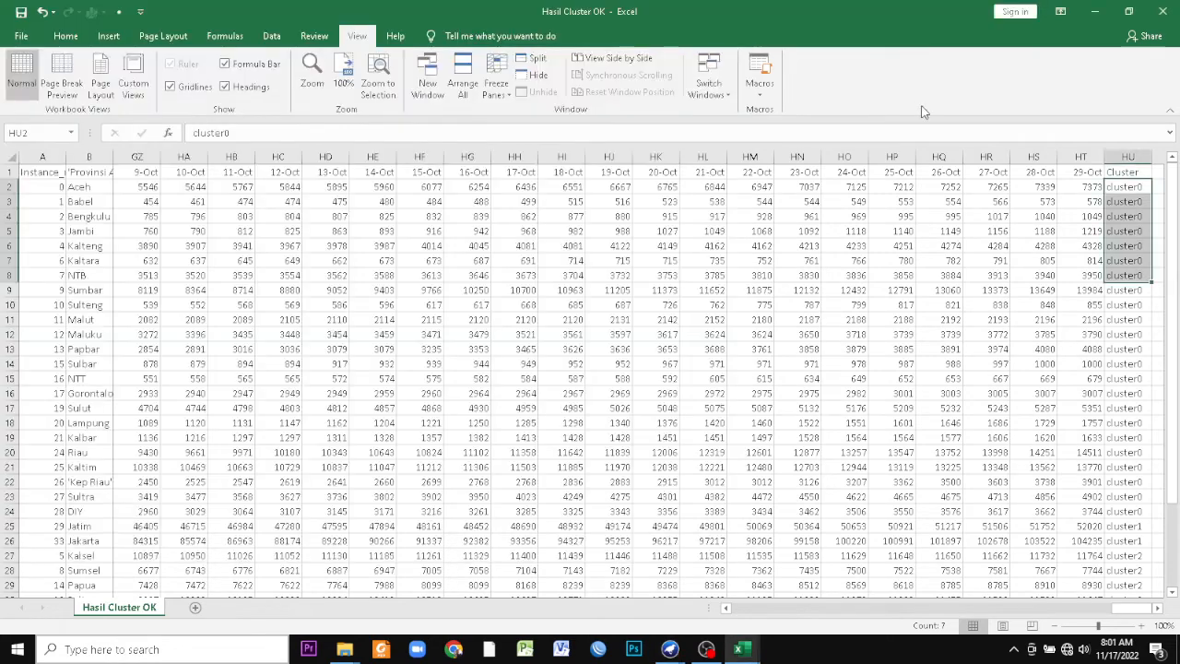
click(1158, 609)
drag(1158, 609, 1158, 608)
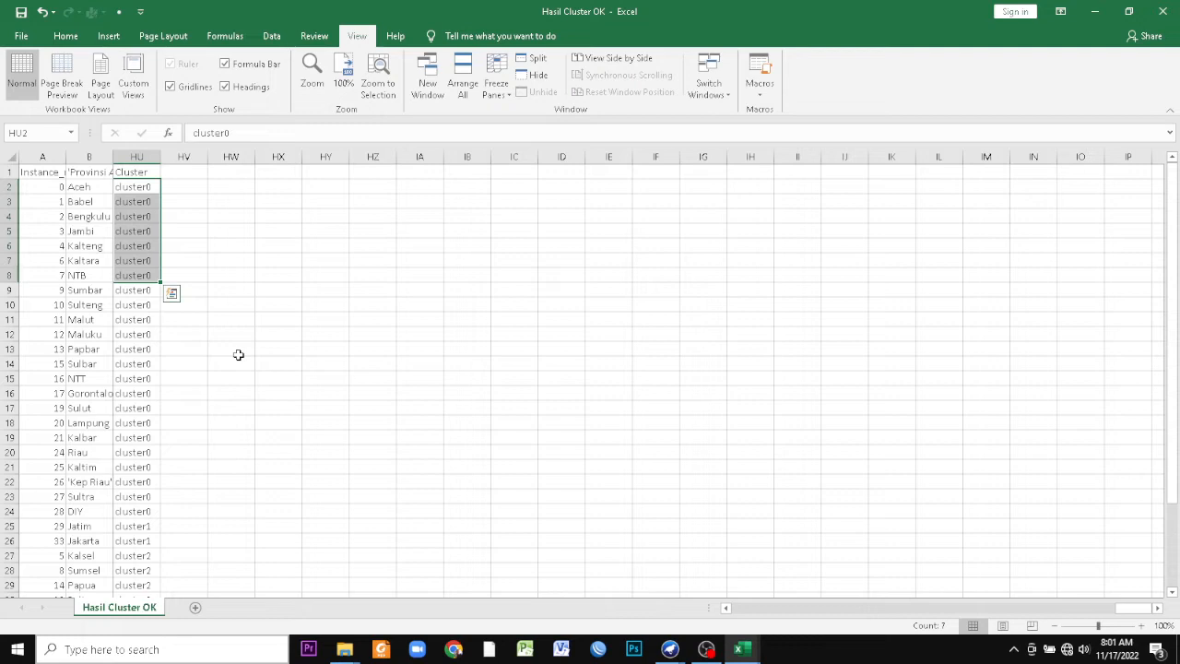
click(338, 303)
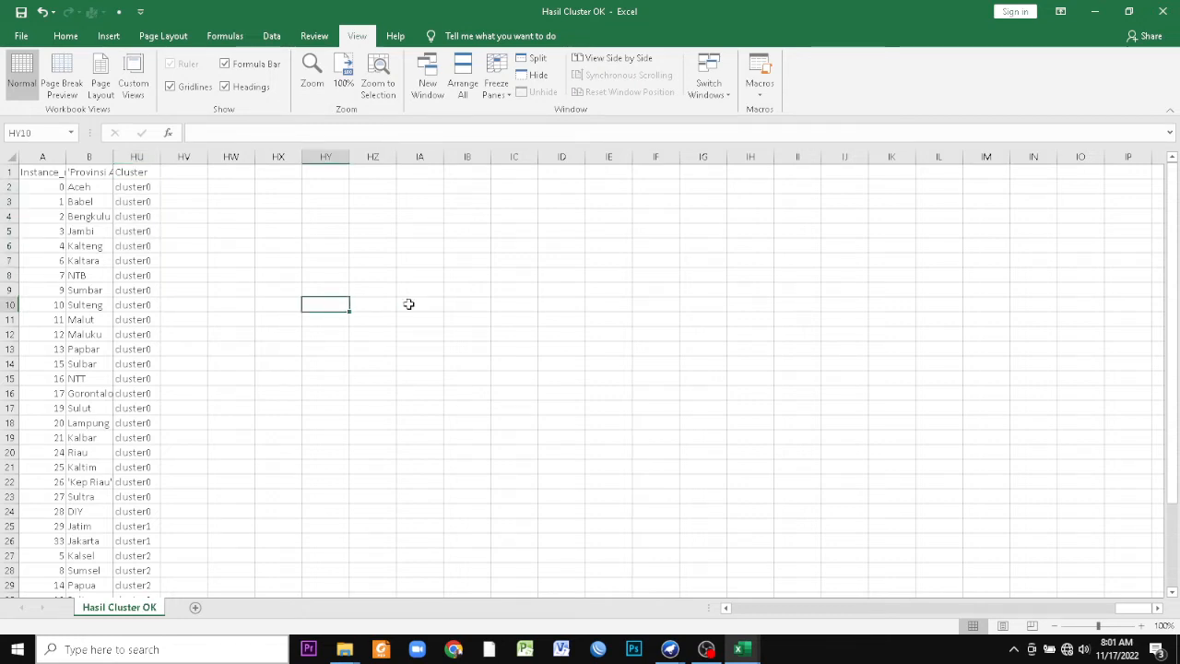
click(731, 345)
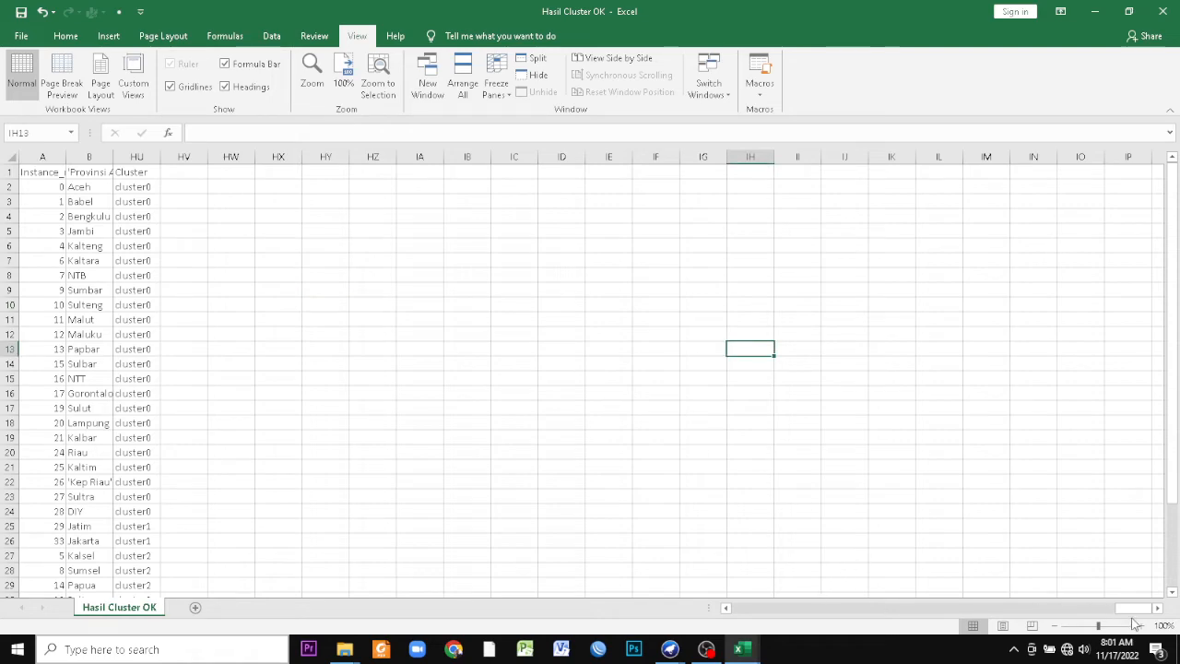
drag(1134, 609, 701, 611)
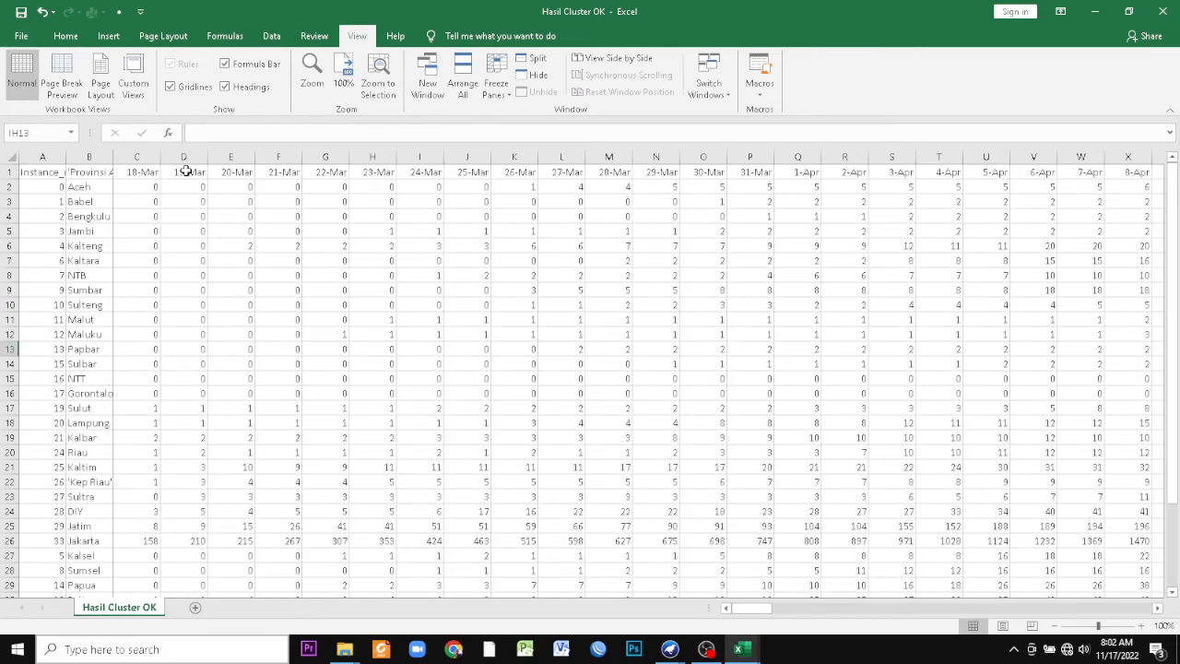
- Close the Hasil Cluster OK workbook without saving its changes, and close the Cluster Process workbook
click(1163, 11)
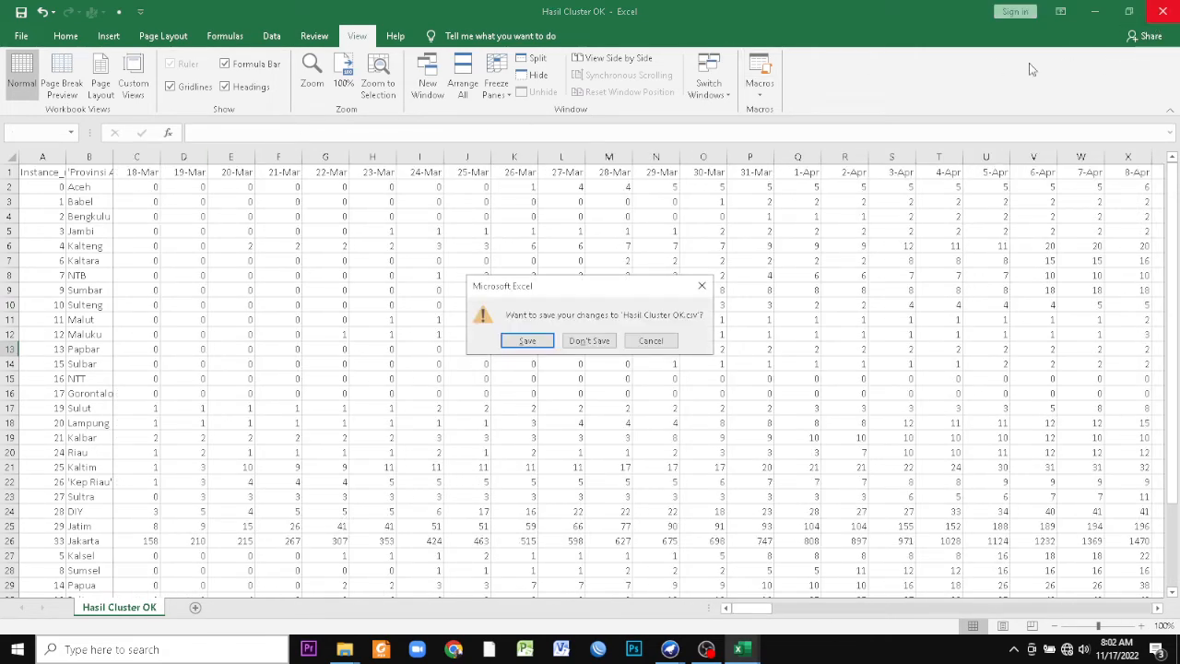
click(587, 341)
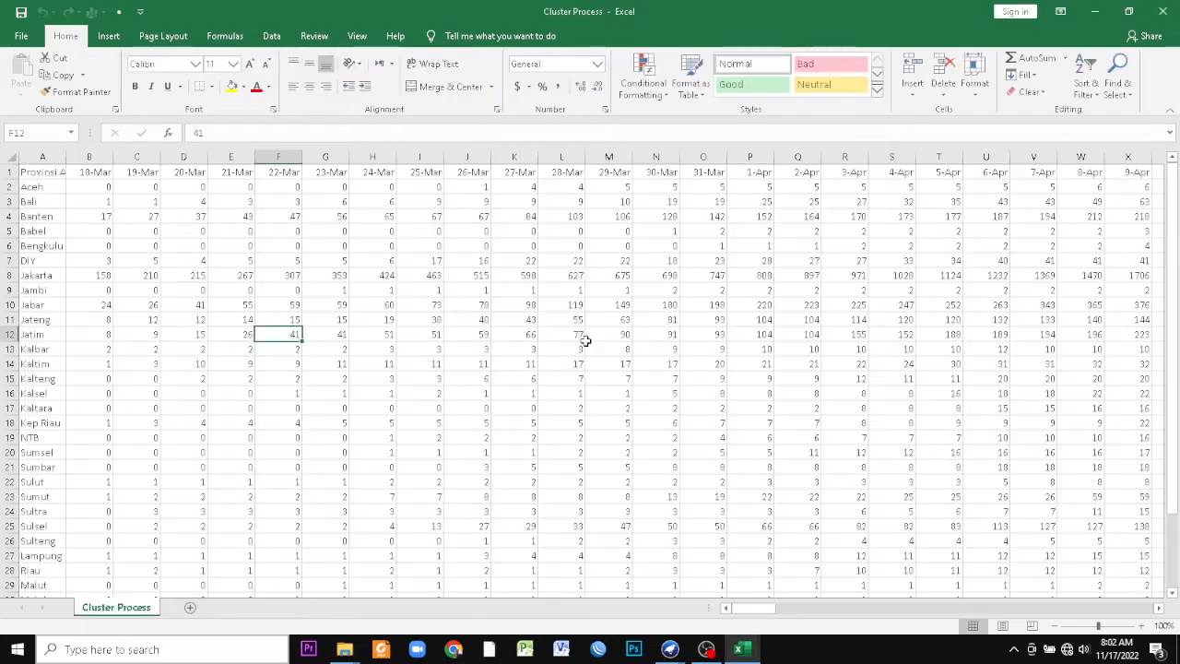
click(1159, 11)
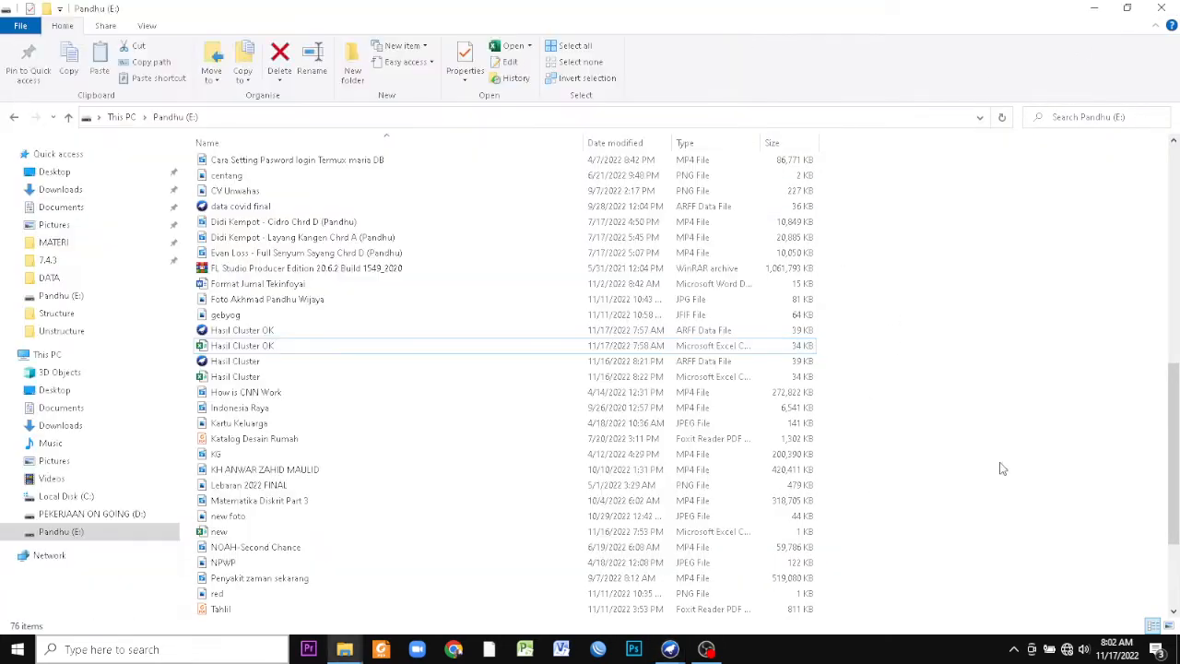
- In File Explorer, go to DOSEN > KBM > 2022_2023 Ganjil > UNWAHAS > DATA MINING on drive E
click(831, 491)
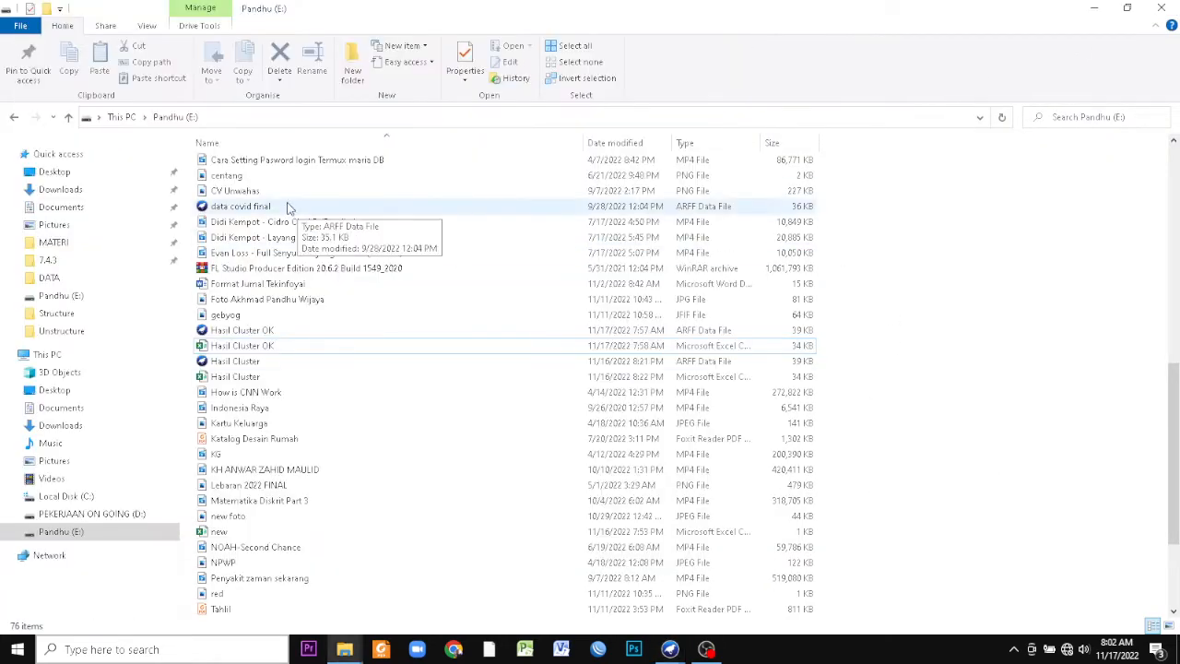
click(90, 537)
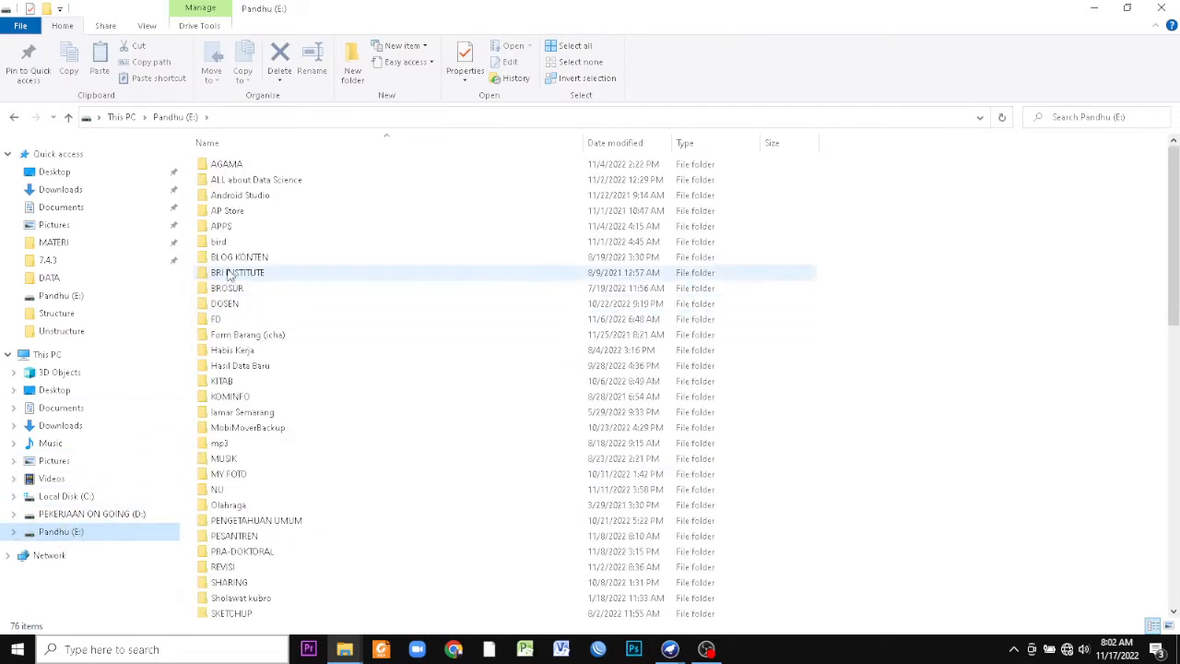
double_click(228, 303)
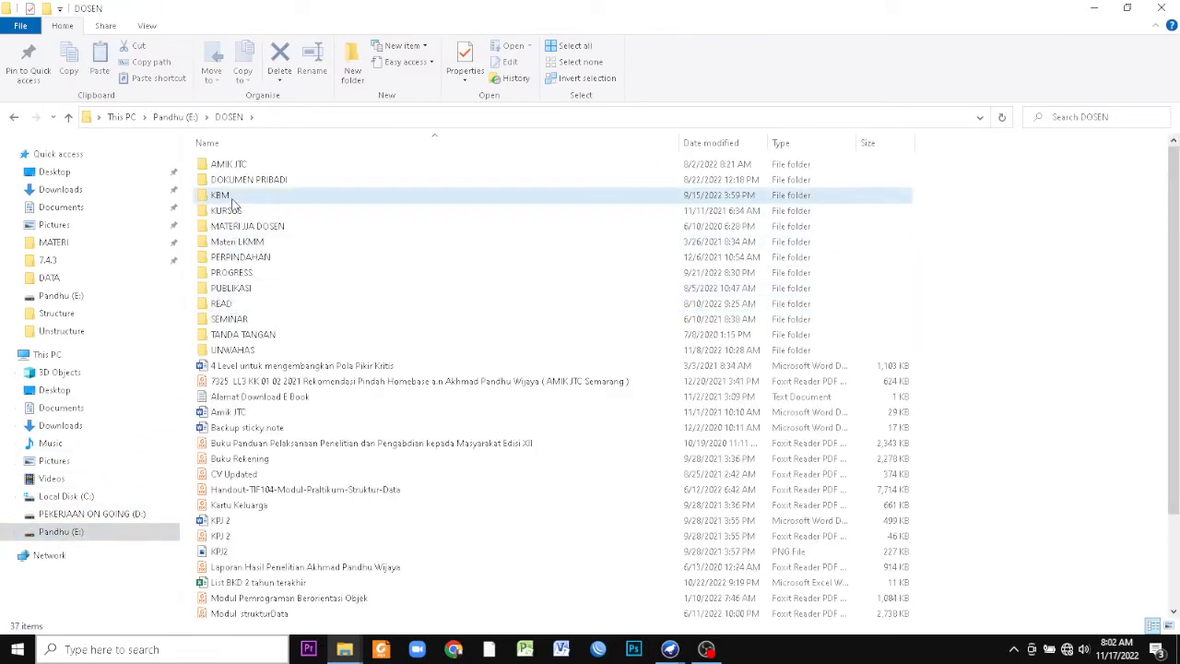
double_click(229, 194)
click(237, 243)
double_click(237, 243)
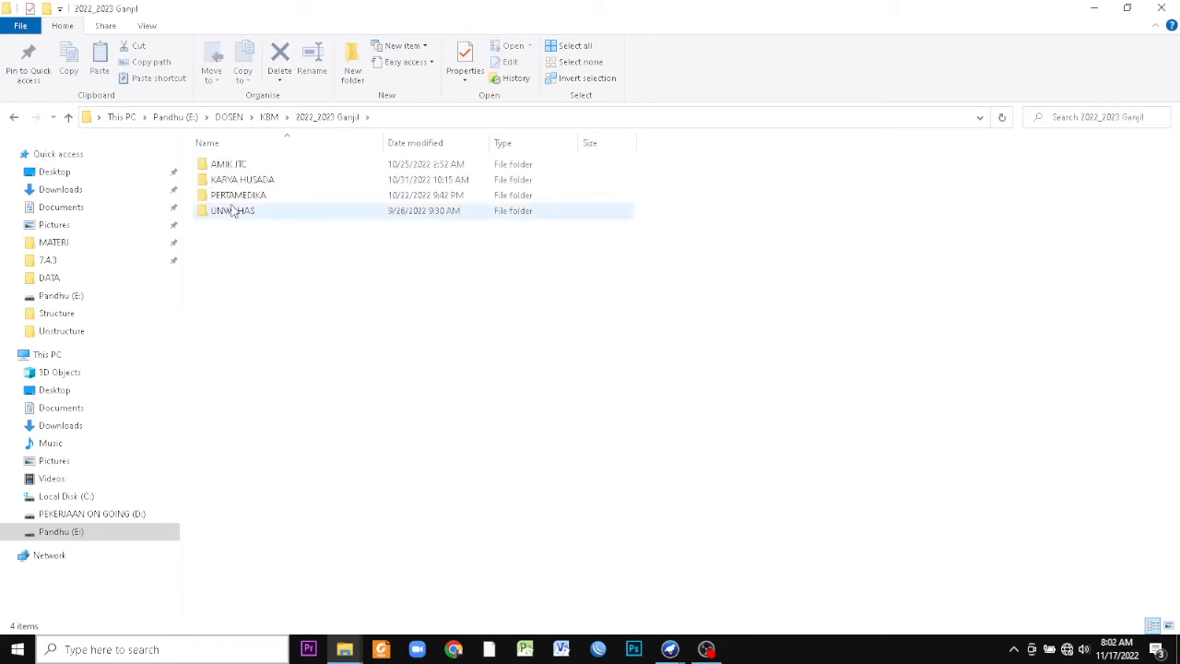
double_click(232, 210)
double_click(230, 181)
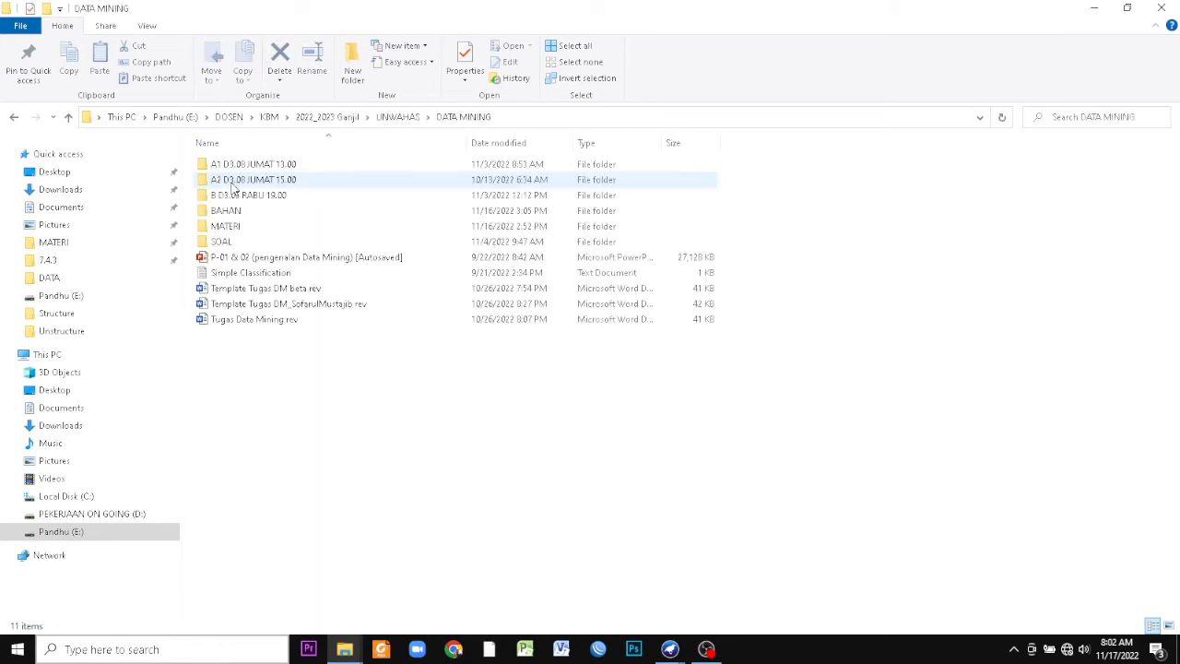
- Open the testing-data CSV file from the BAHAN > DATA > Structure folder in Excel
double_click(229, 210)
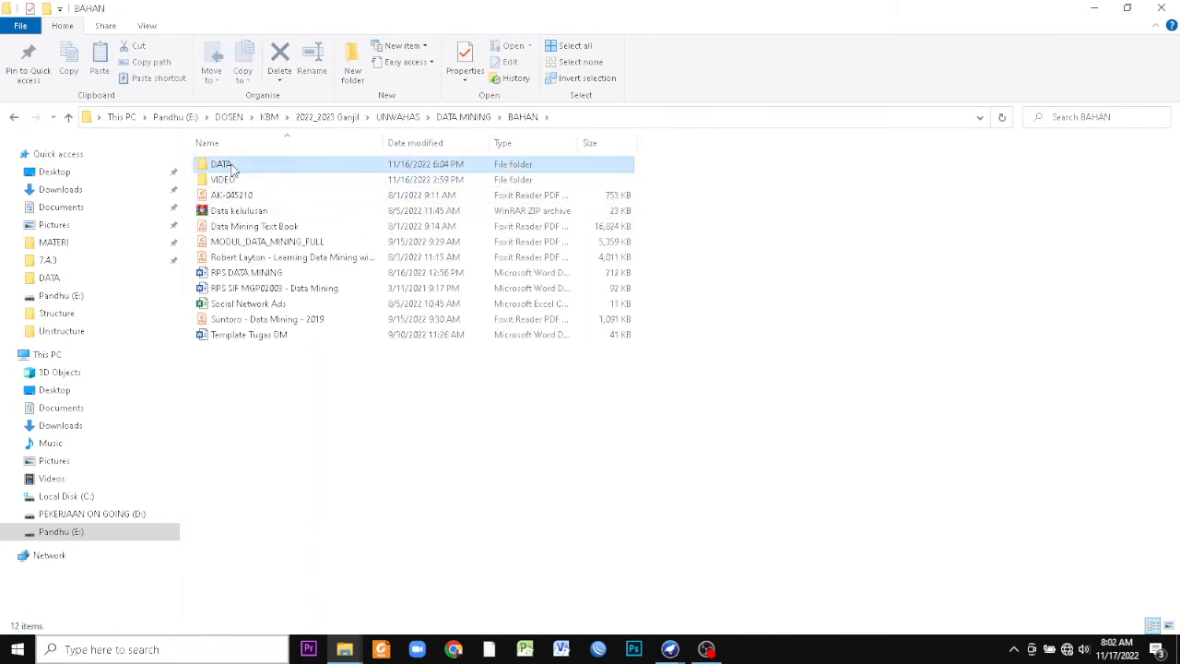
double_click(230, 166)
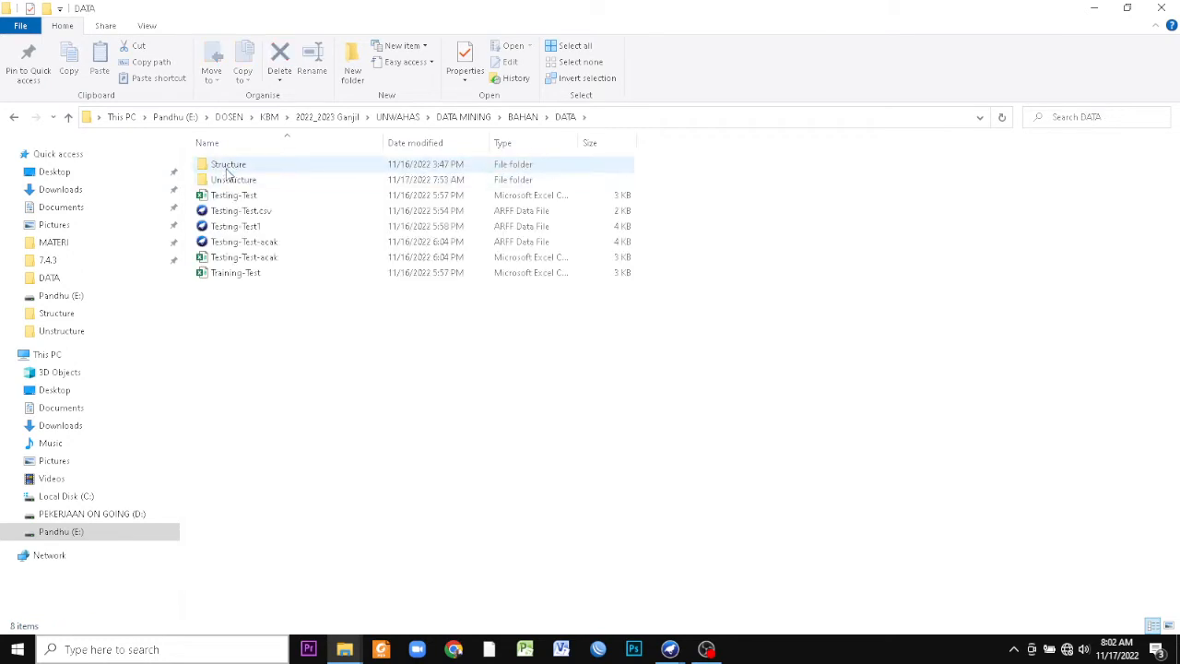
double_click(228, 169)
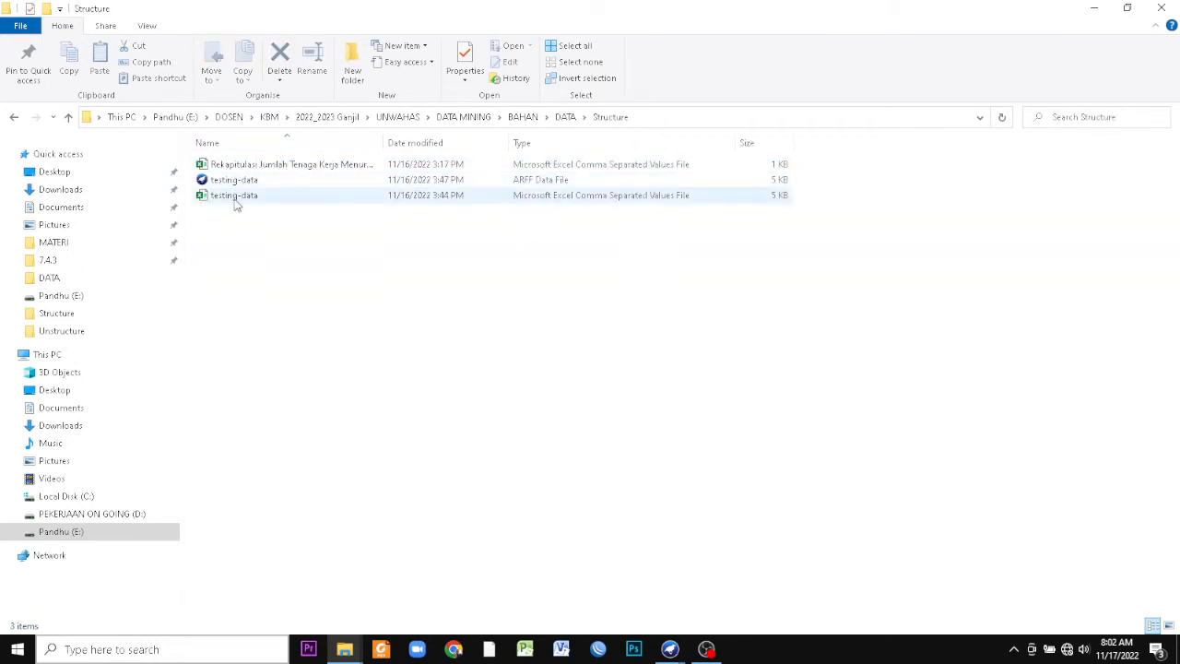
double_click(234, 197)
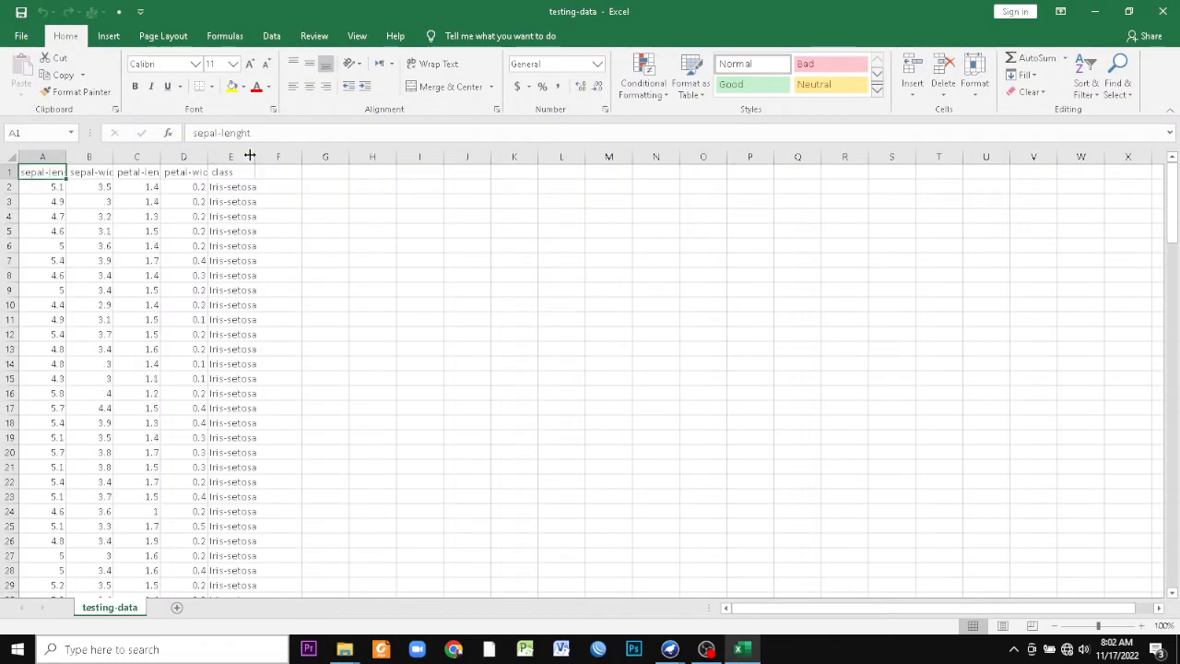
- Fit the widths of columns A to E to their contents in the testing-data sheet
double_click(249, 156)
click(316, 212)
scroll(74, 224, down, 8)
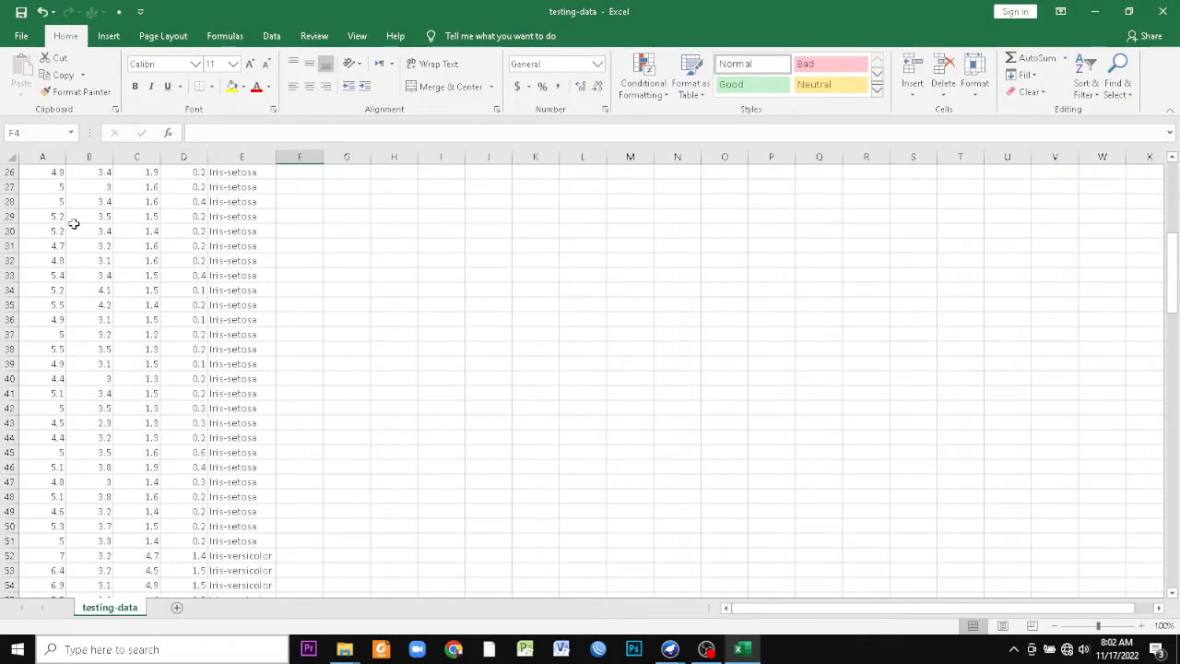
scroll(135, 250, down, 20)
scroll(135, 250, down, 18)
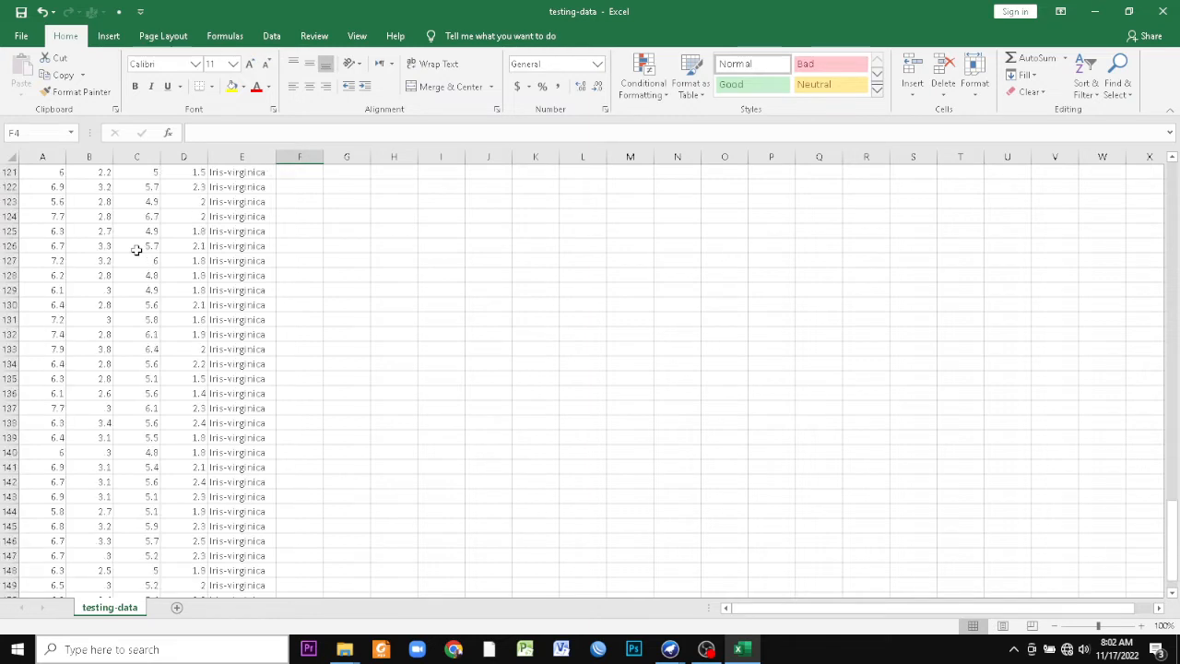
scroll(136, 250, up, 16)
scroll(135, 250, up, 20)
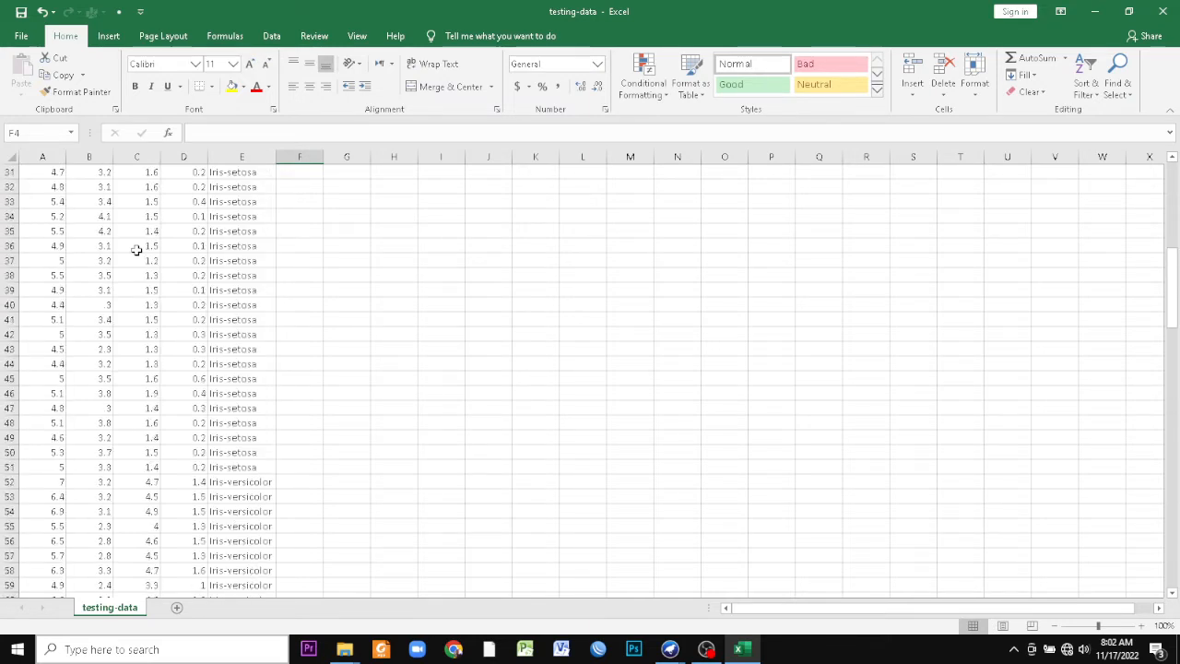
double_click(66, 153)
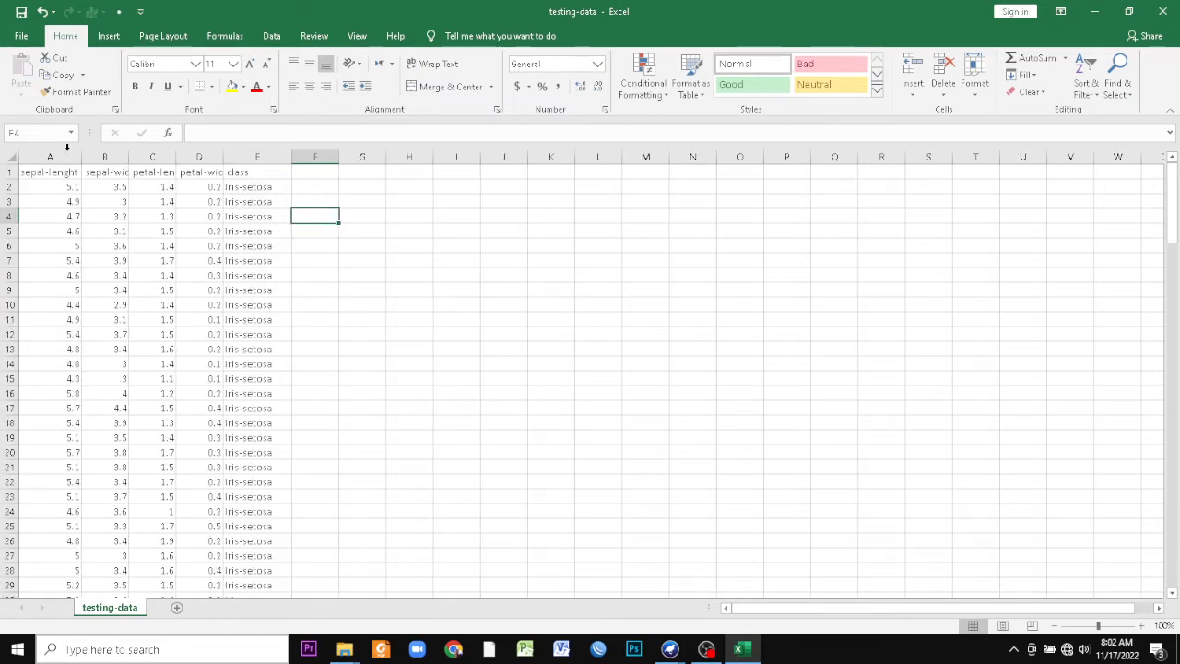
double_click(127, 152)
double_click(190, 153)
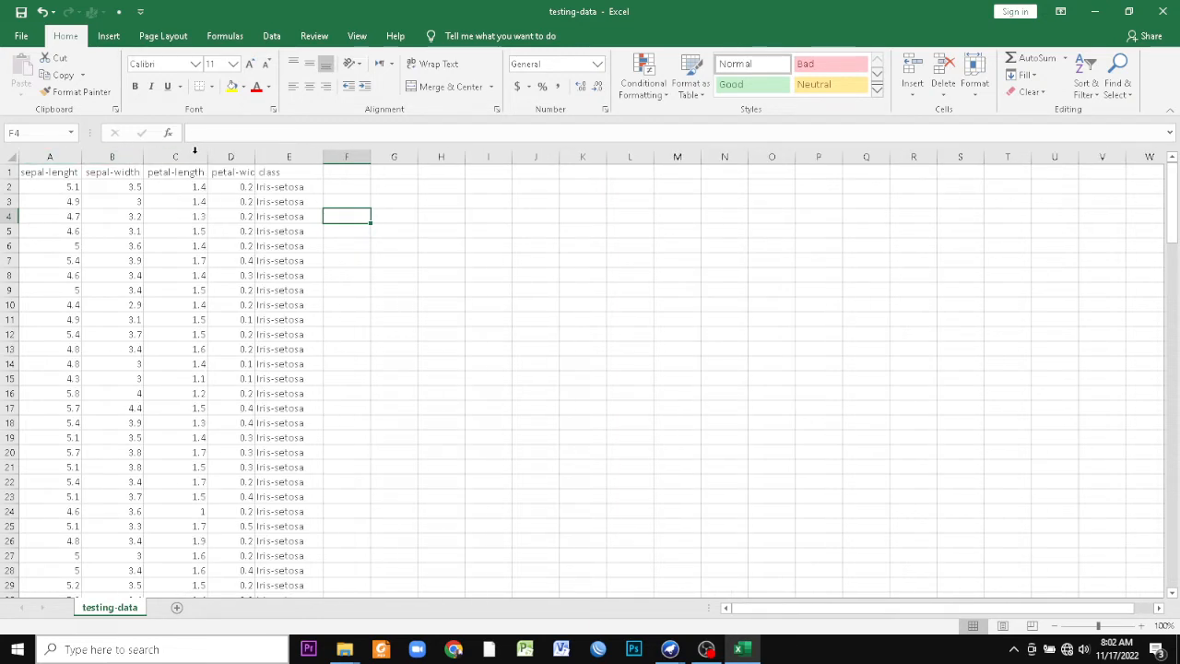
double_click(251, 152)
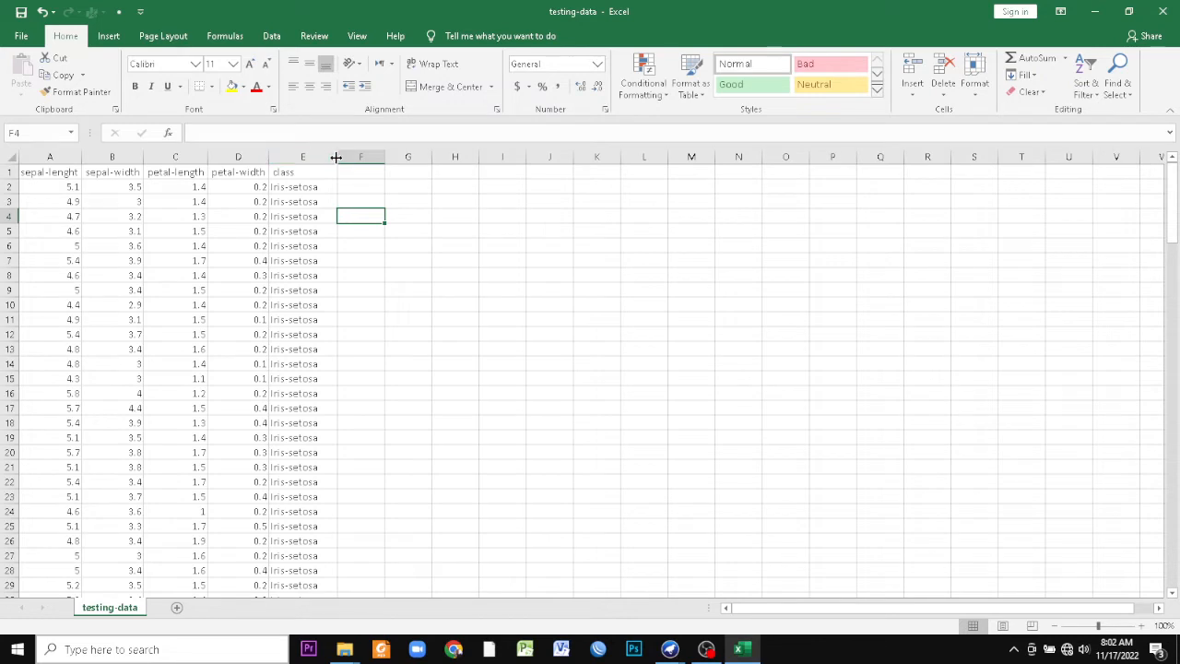
- Examine the four sepal and petal measurements of the first records together with their Iris-setosa class labels
click(44, 183)
drag(44, 184, 232, 187)
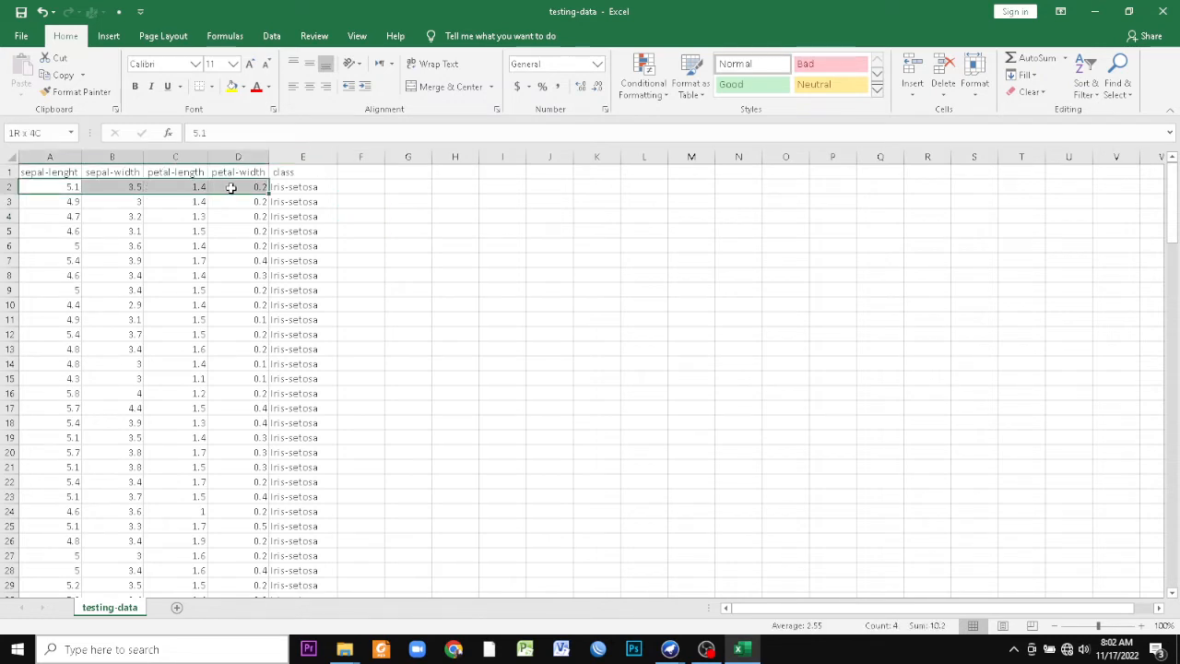
click(289, 186)
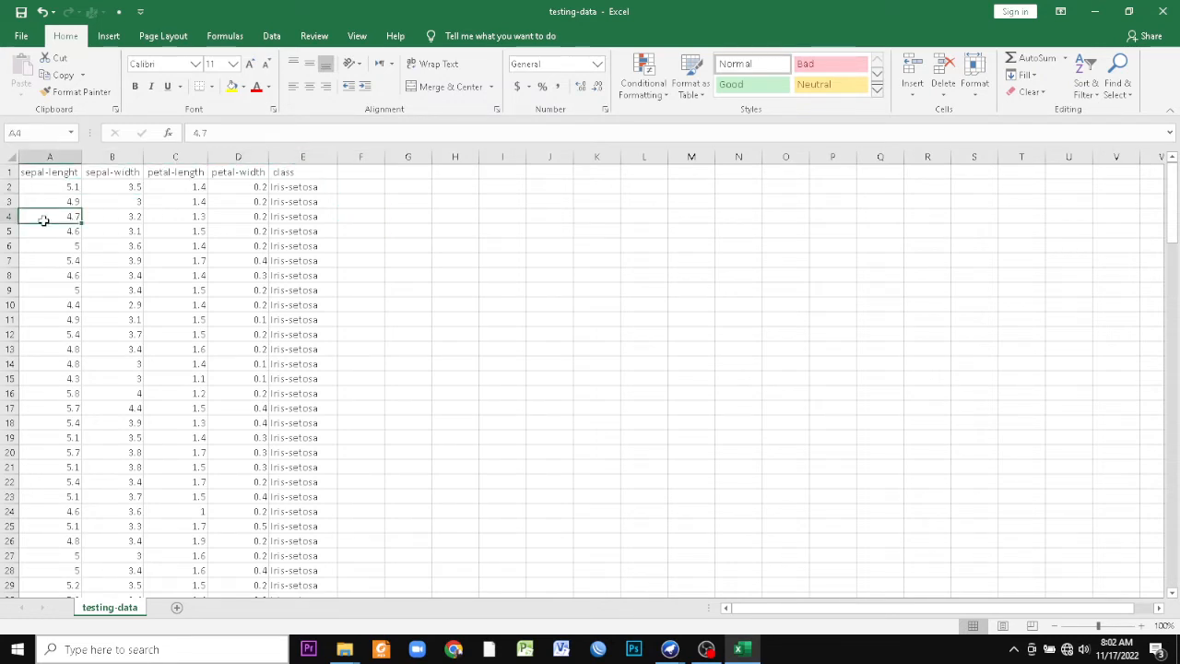
drag(42, 222, 263, 243)
click(327, 218)
- Examine the Iris-versicolor and Iris-virginica records further down the sheet, comparing their measurements with the class labels
scroll(328, 222, down, 12)
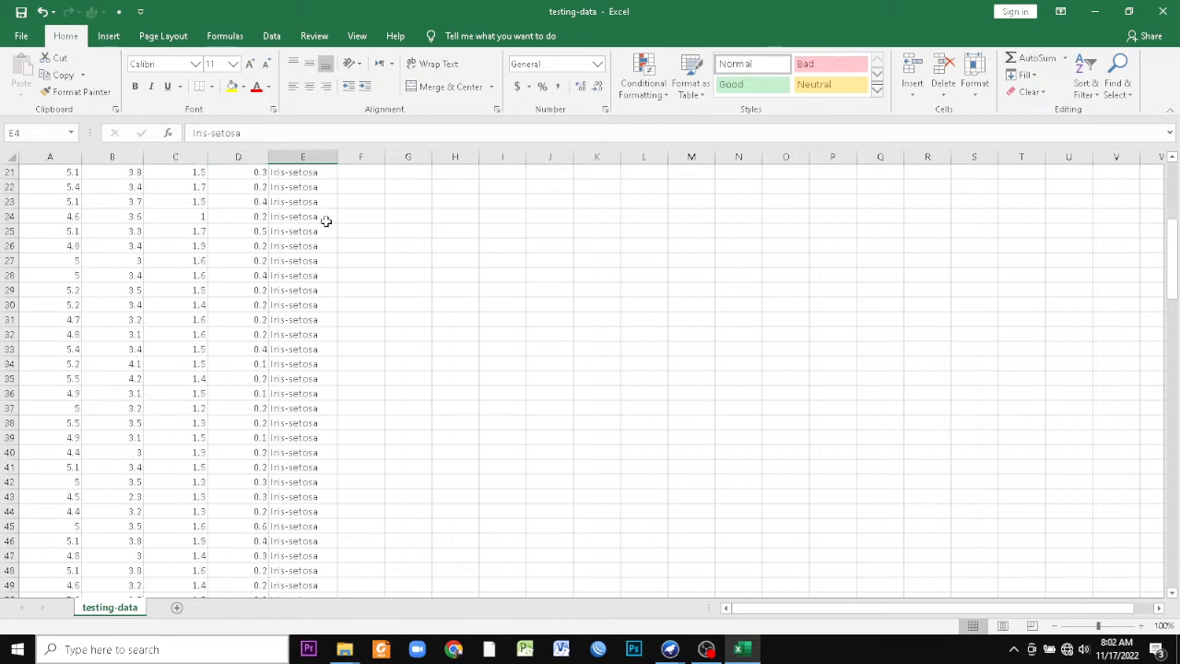
drag(53, 392, 258, 409)
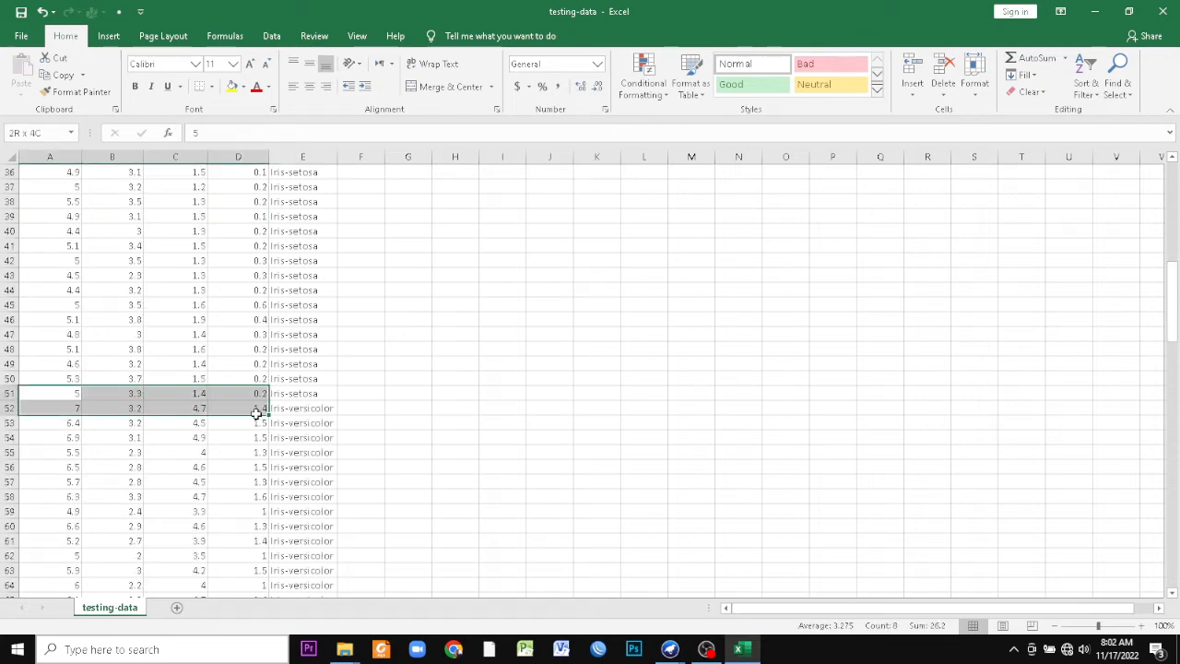
click(329, 413)
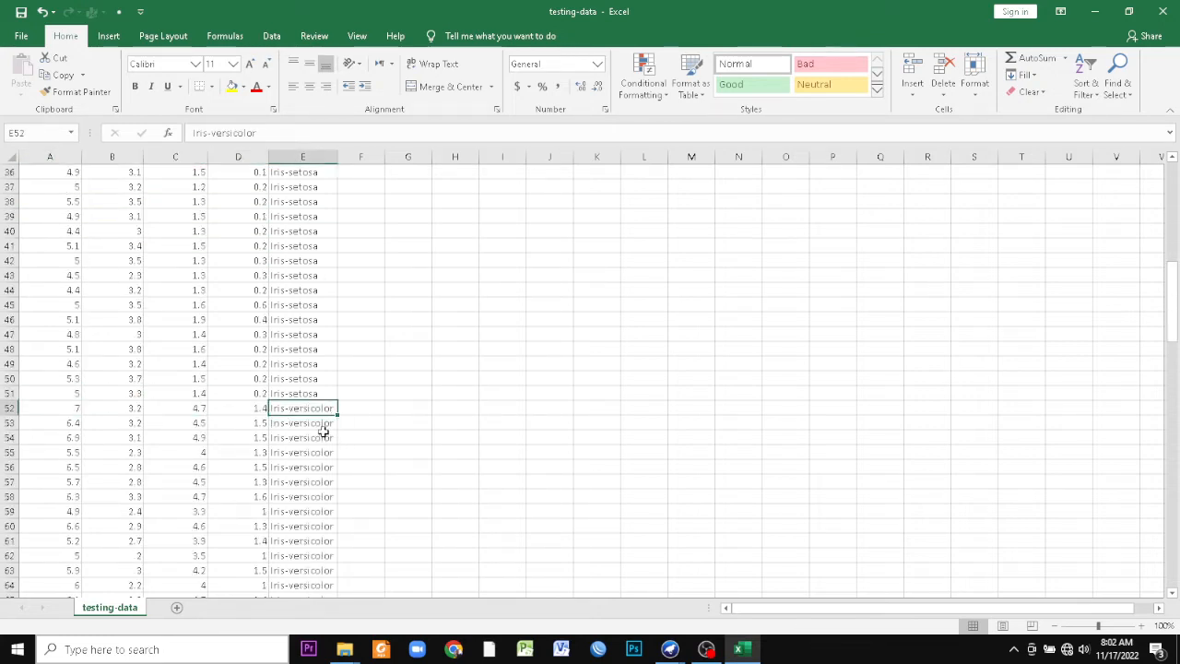
scroll(327, 439, down, 15)
scroll(317, 422, down, 3)
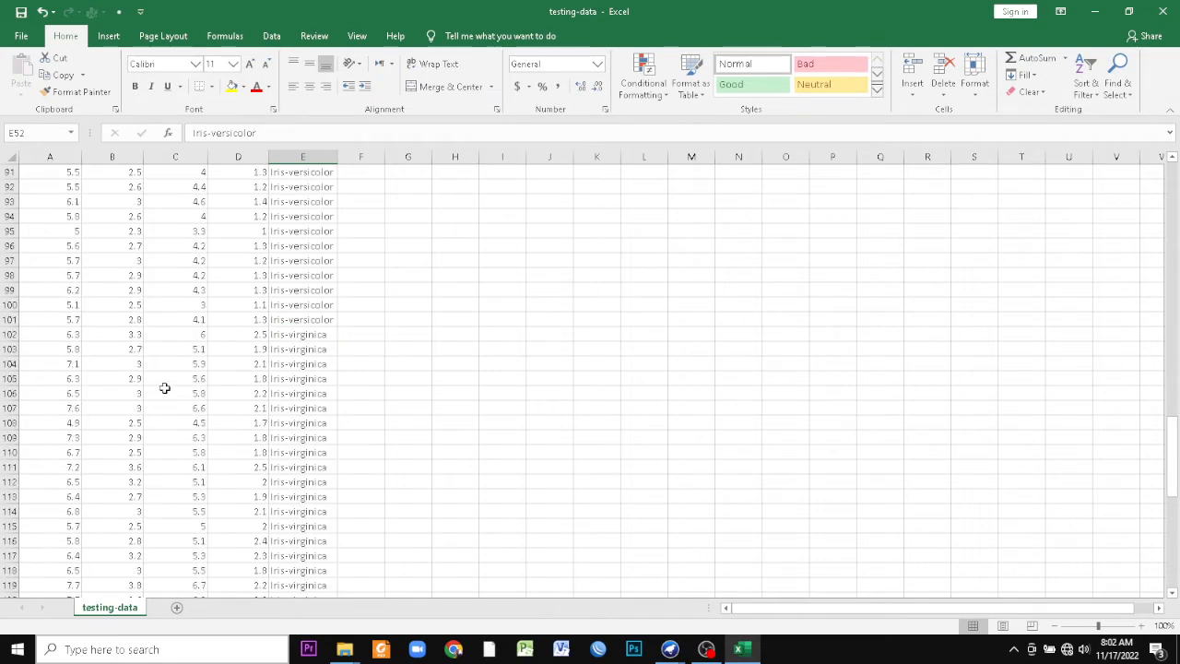
click(164, 391)
click(309, 364)
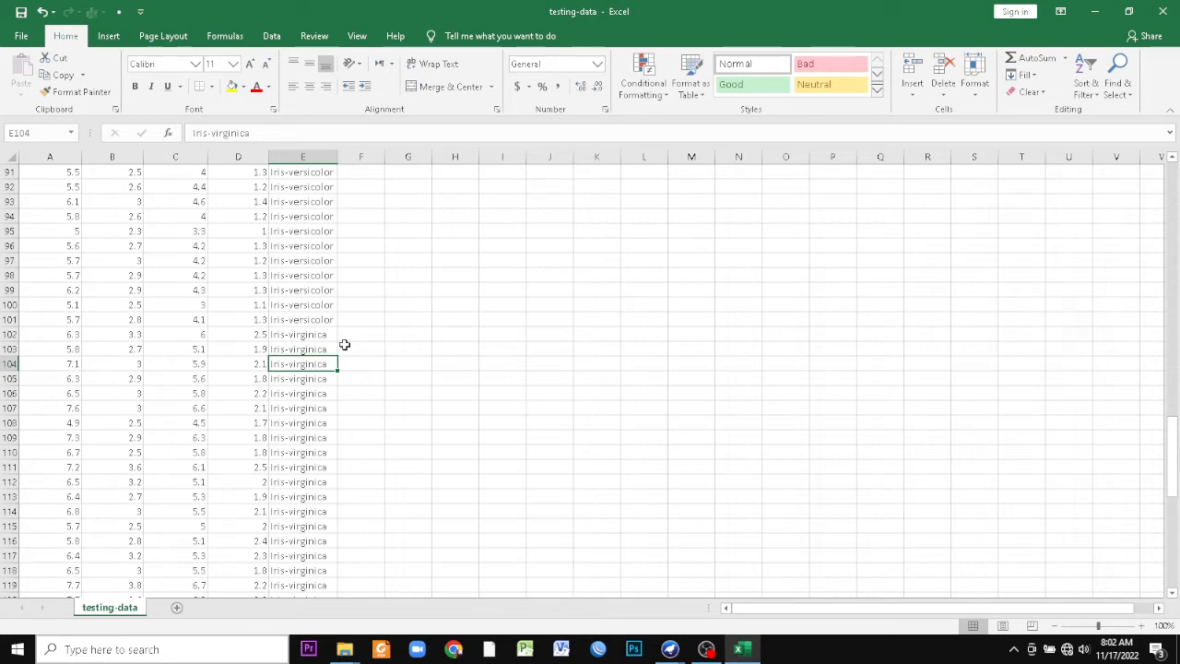
scroll(337, 327, up, 20)
scroll(286, 348, up, 7)
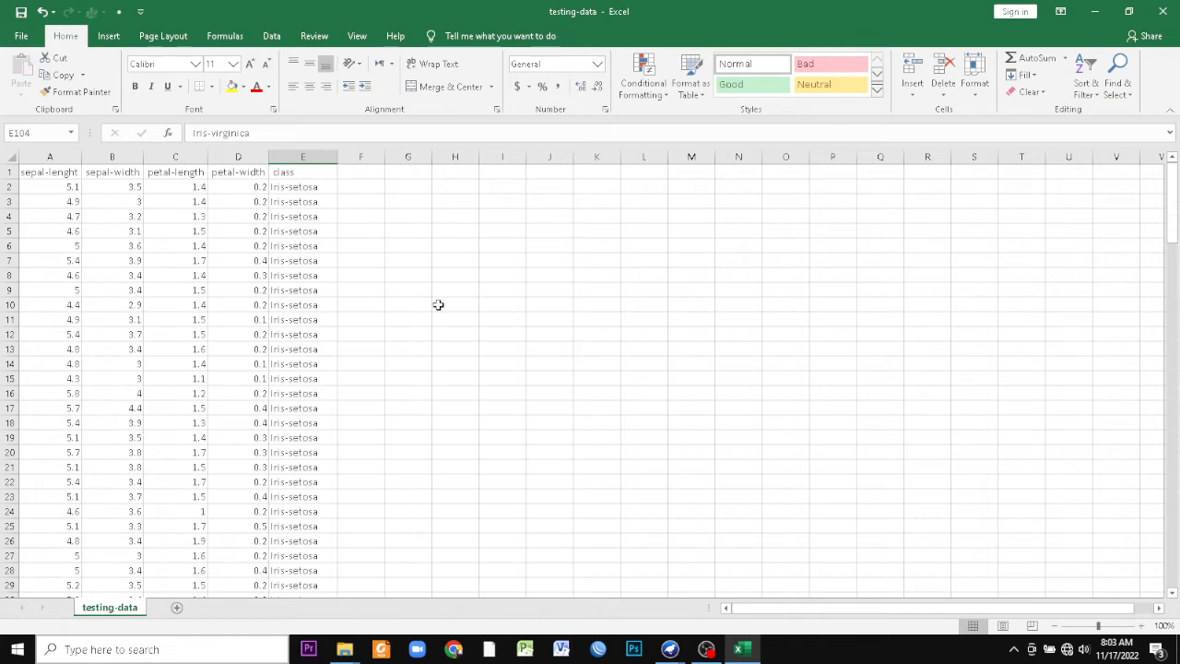
scroll(321, 341, down, 20)
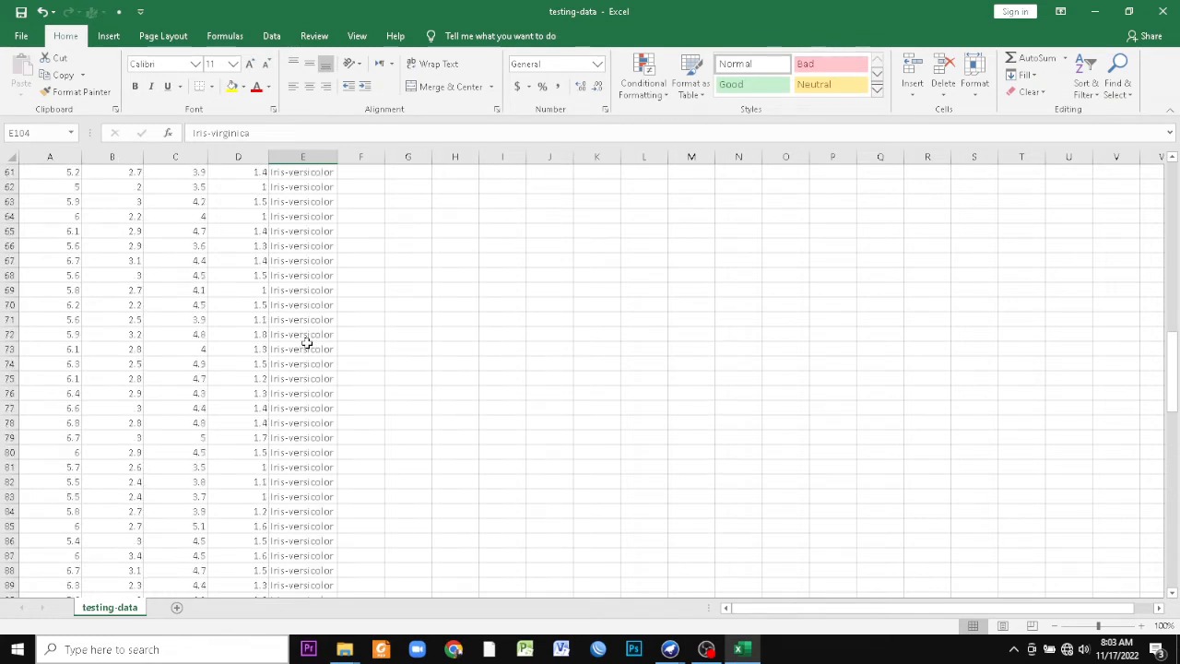
scroll(307, 344, down, 8)
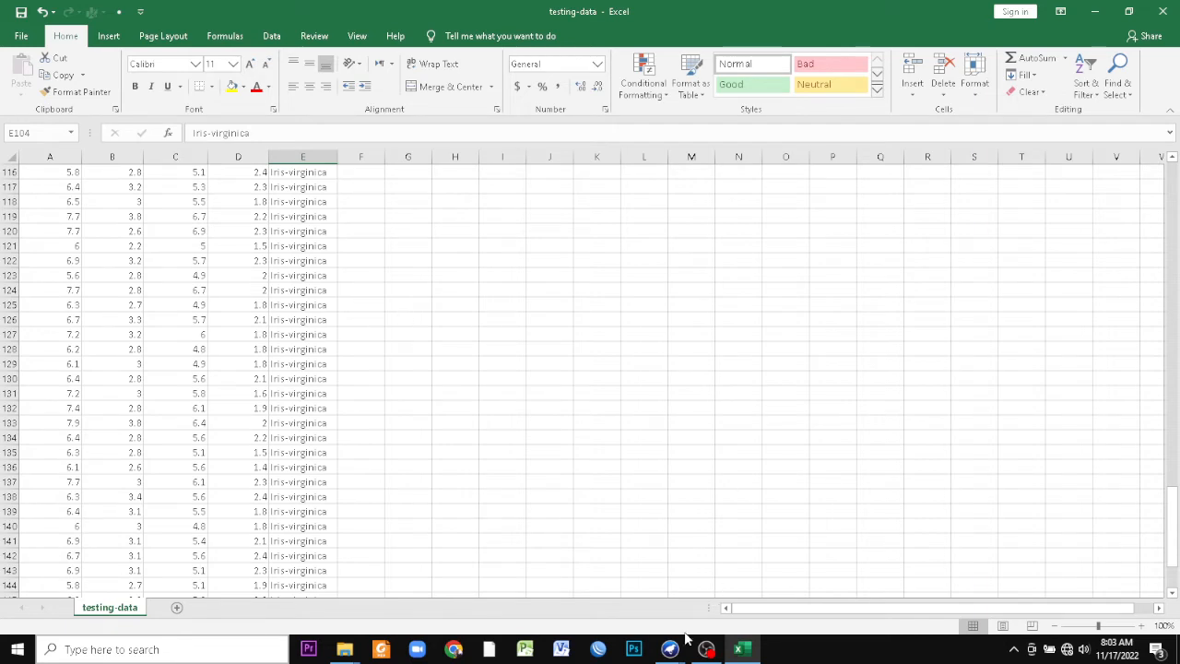
- Switch to File Explorer and delete the testing-data ARFF file from the Structure folder
mouse_move(672, 653)
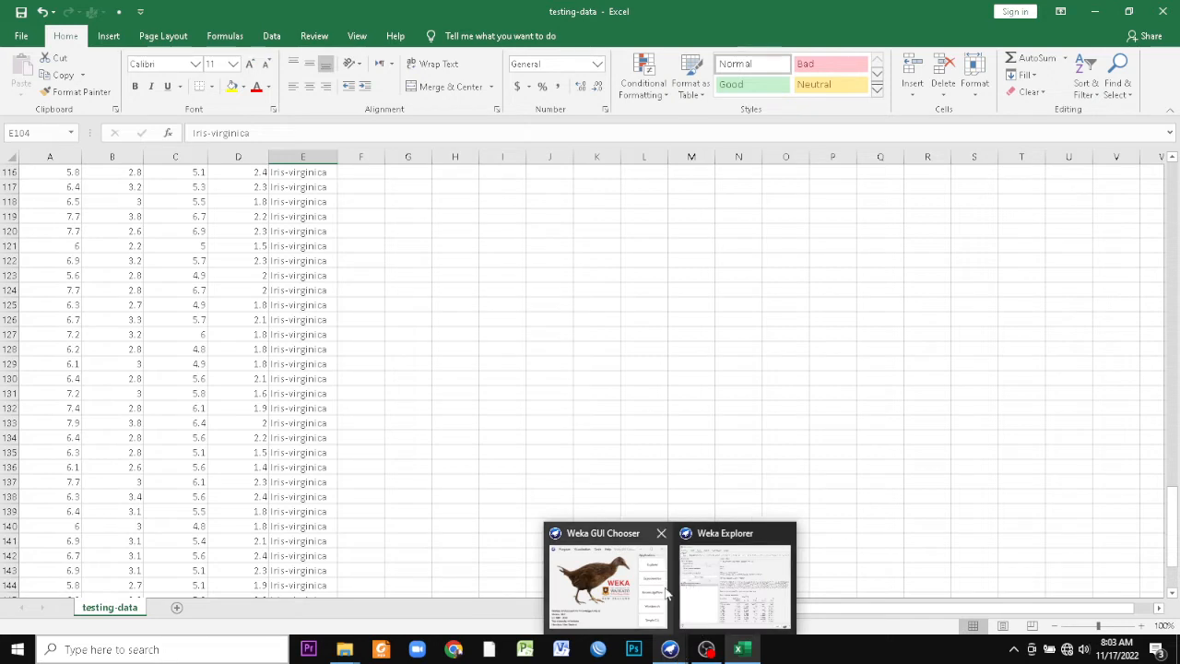
mouse_move(346, 653)
click(304, 599)
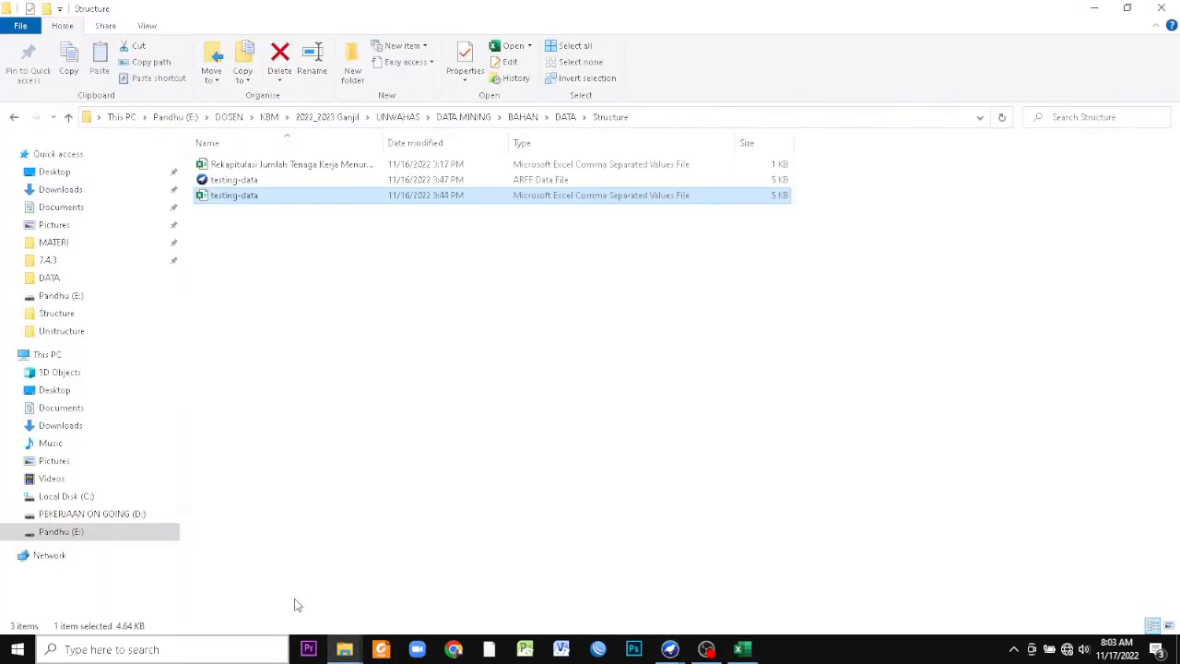
click(247, 183)
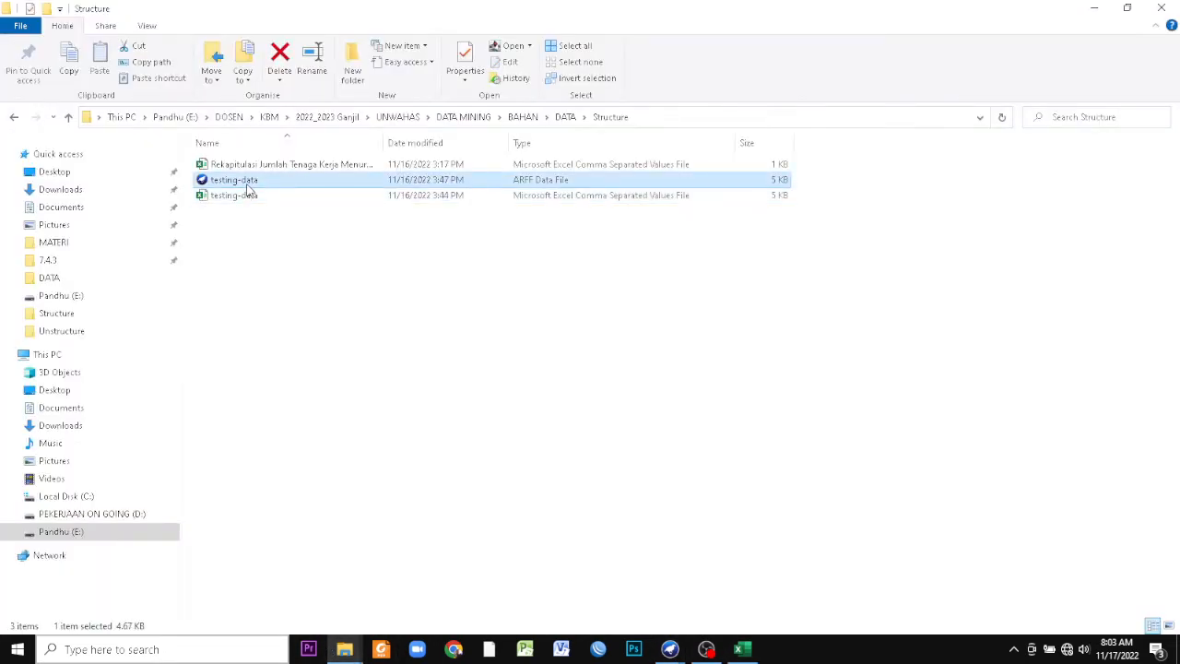
key(Delete)
- View the Rekapitulasi Jumlah Tenaga Kerja CSV file in Excel, and close it to return to testing-data
double_click(247, 184)
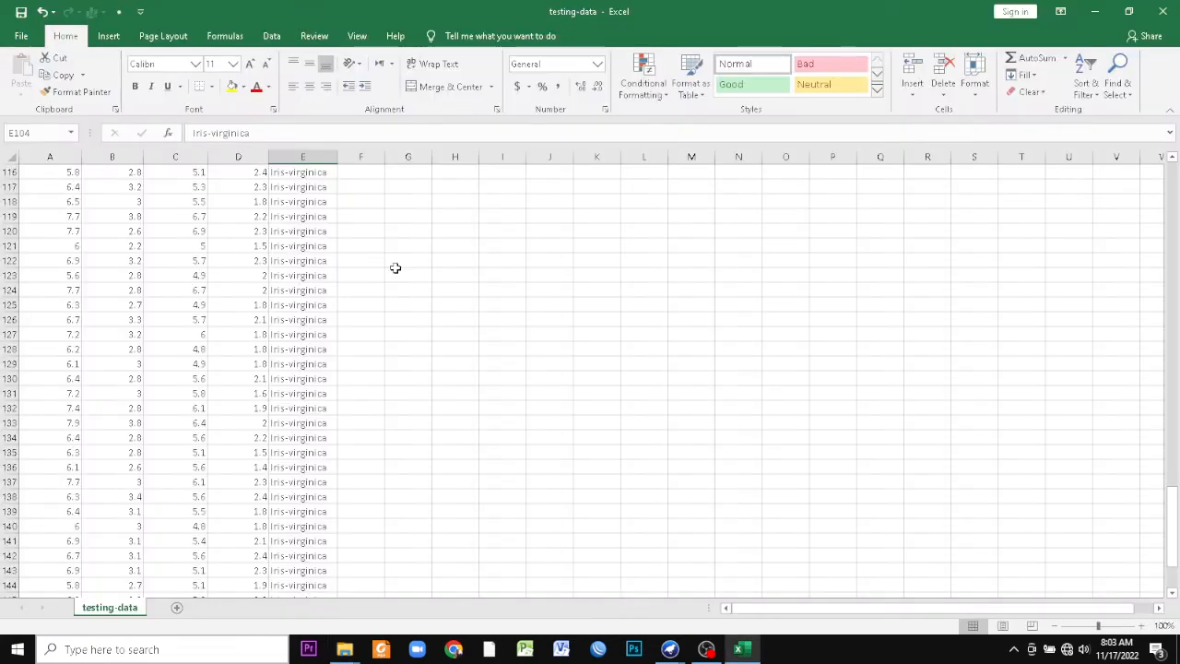
click(395, 268)
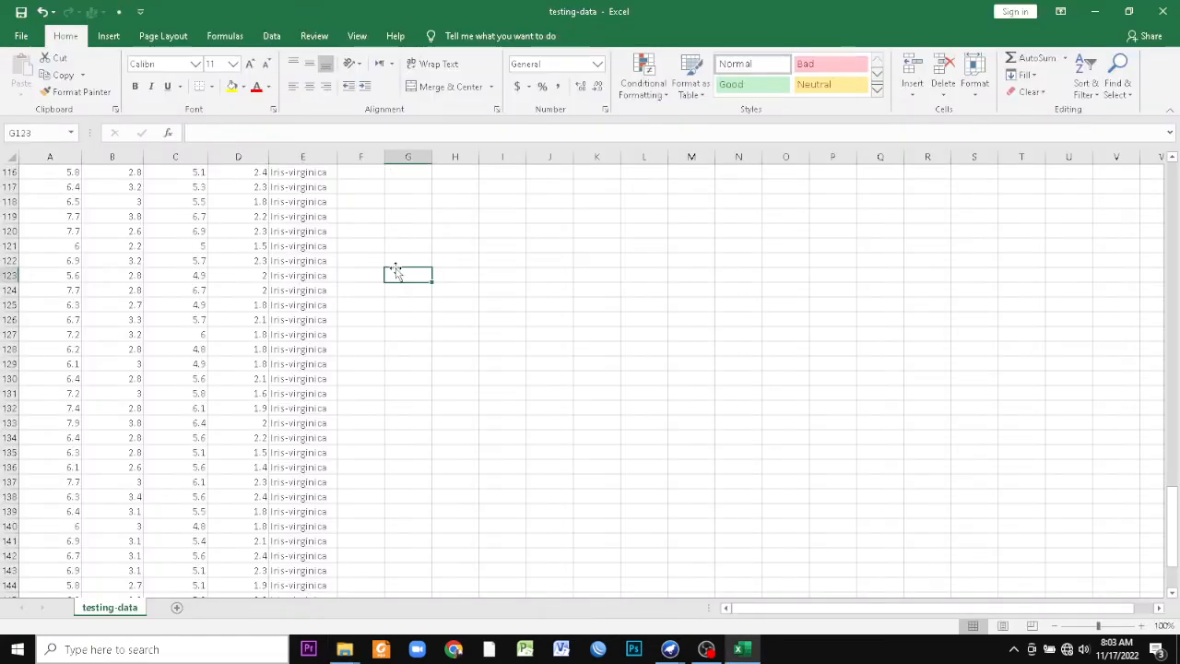
click(372, 230)
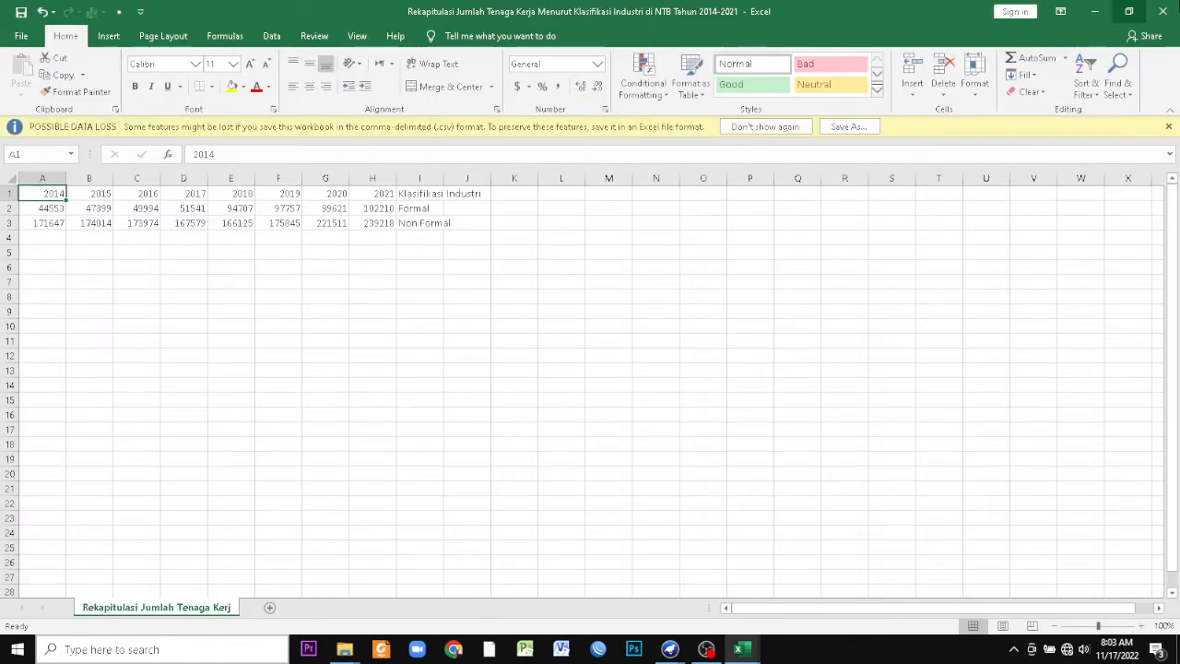
click(1162, 11)
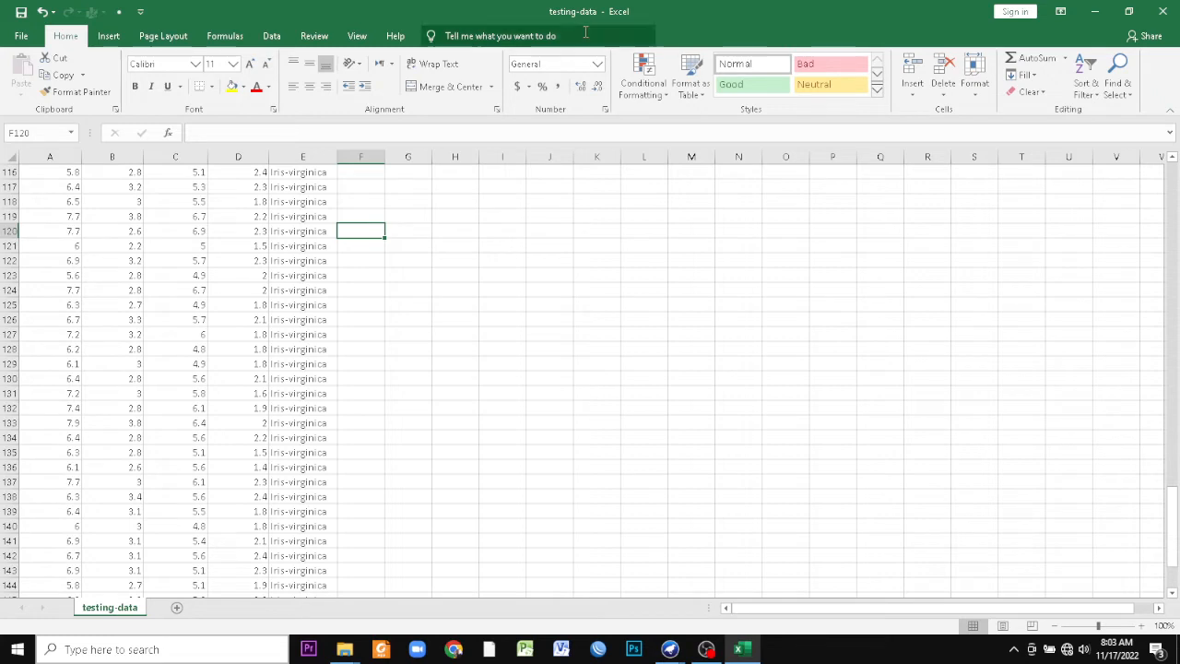
click(499, 336)
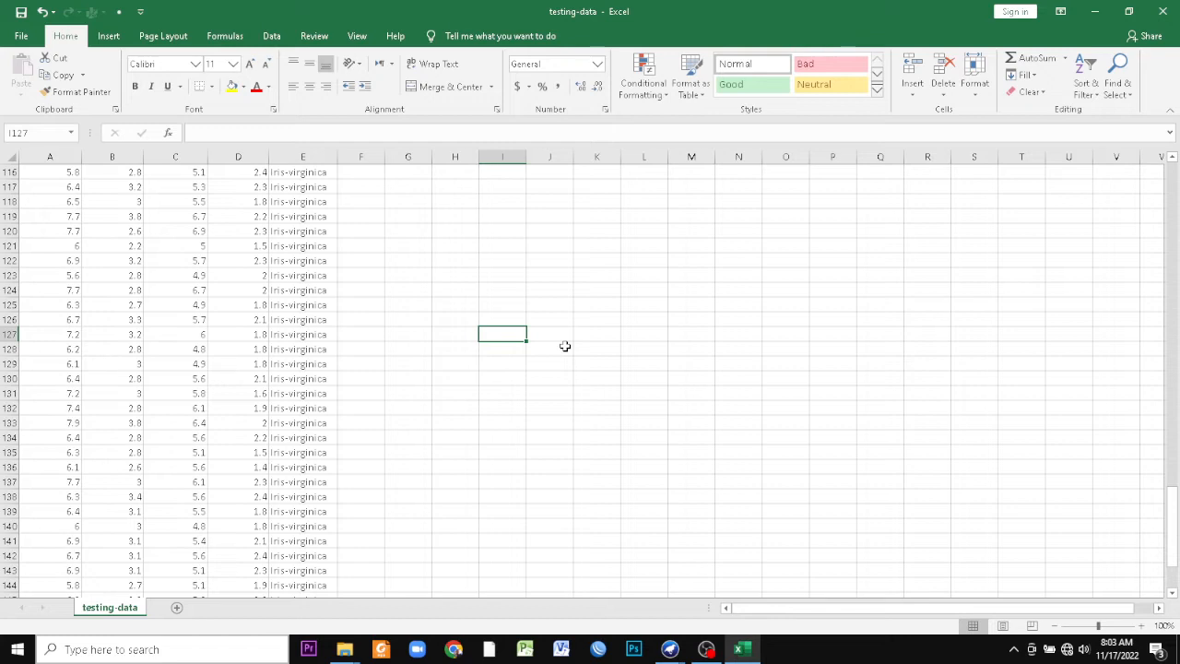
- Close testing-data without saving the changes and go back to the DATA folder in File Explorer
click(1162, 11)
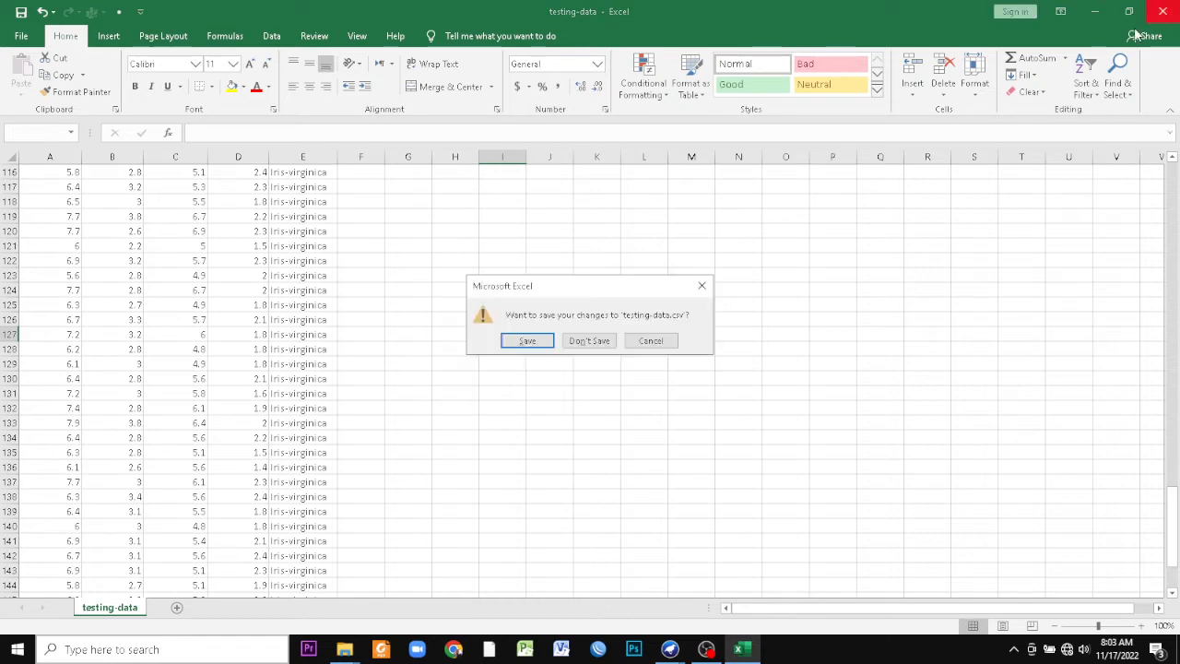
click(577, 341)
click(227, 184)
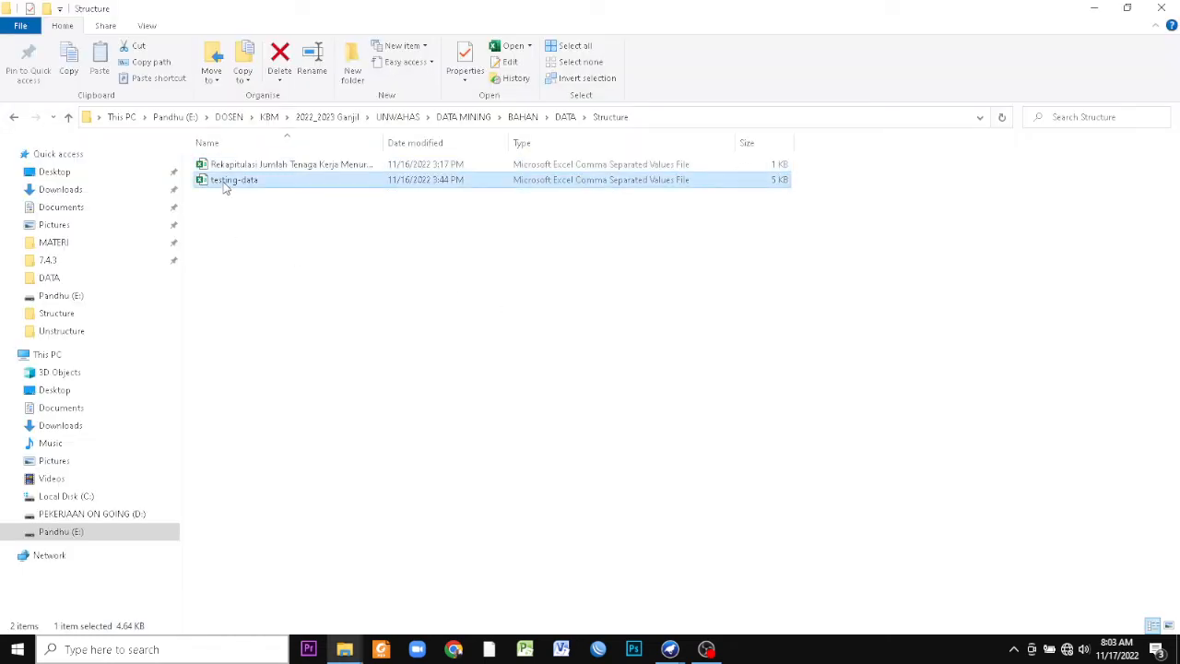
right_click(226, 185)
click(219, 186)
click(16, 118)
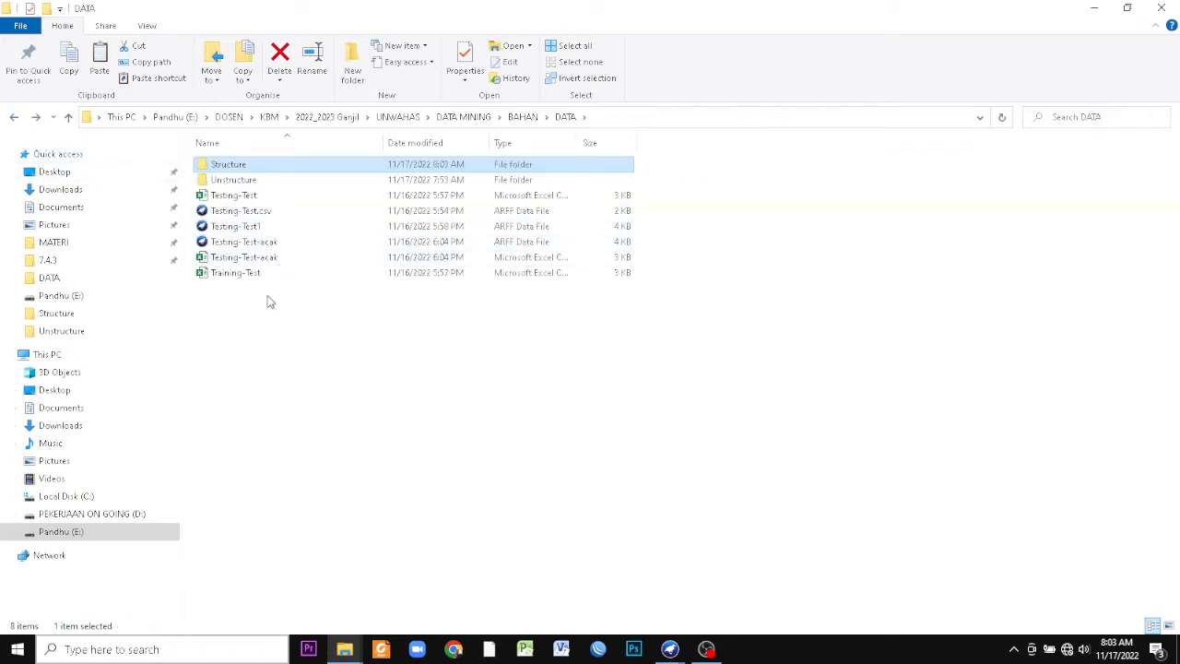
- Open the Training-Test CSV file in Excel, look through its iris records, and close it
double_click(236, 275)
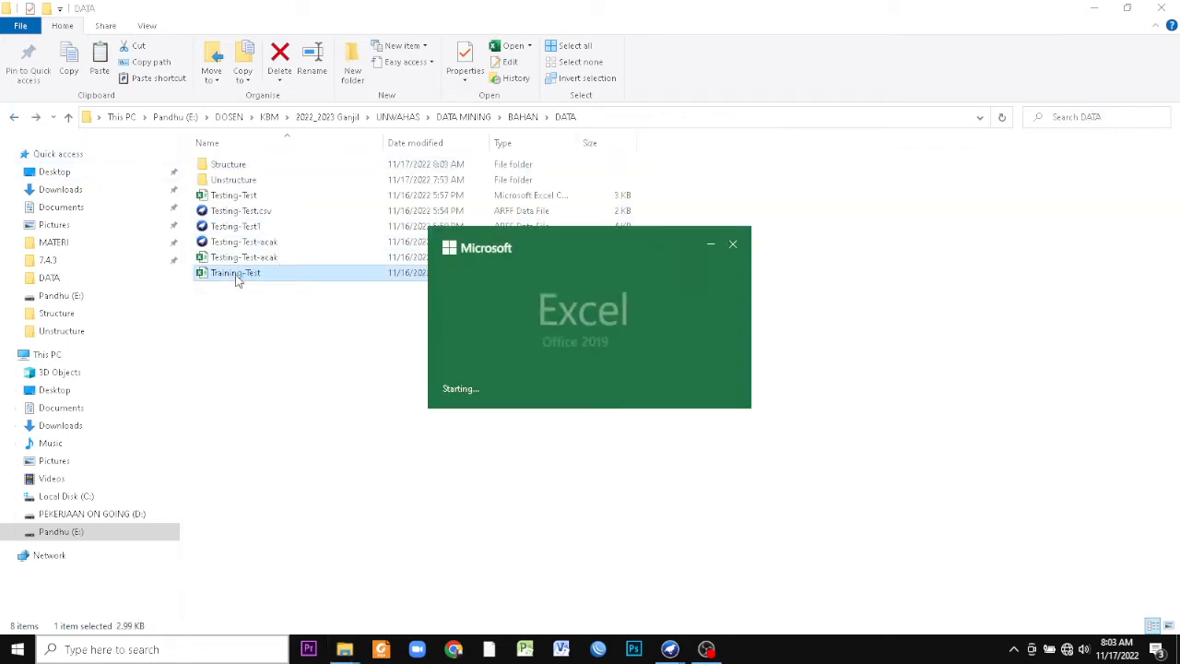
scroll(337, 280, down, 6)
scroll(339, 284, up, 6)
scroll(339, 287, down, 7)
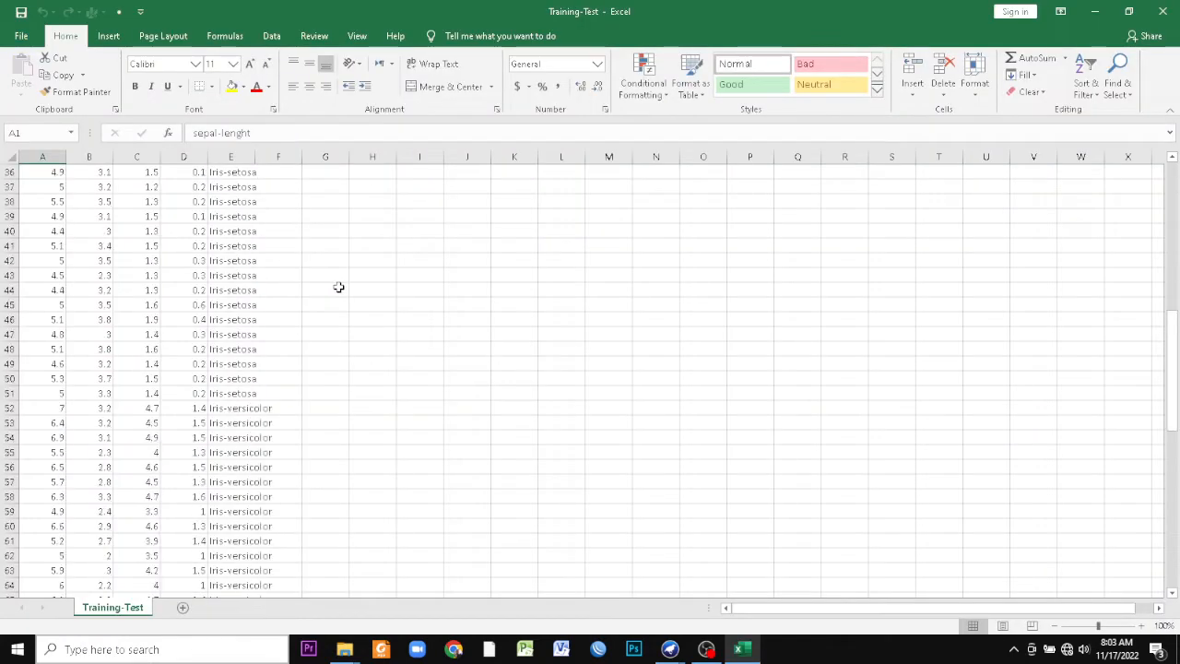
scroll(337, 290, down, 20)
scroll(323, 327, up, 20)
click(1162, 11)
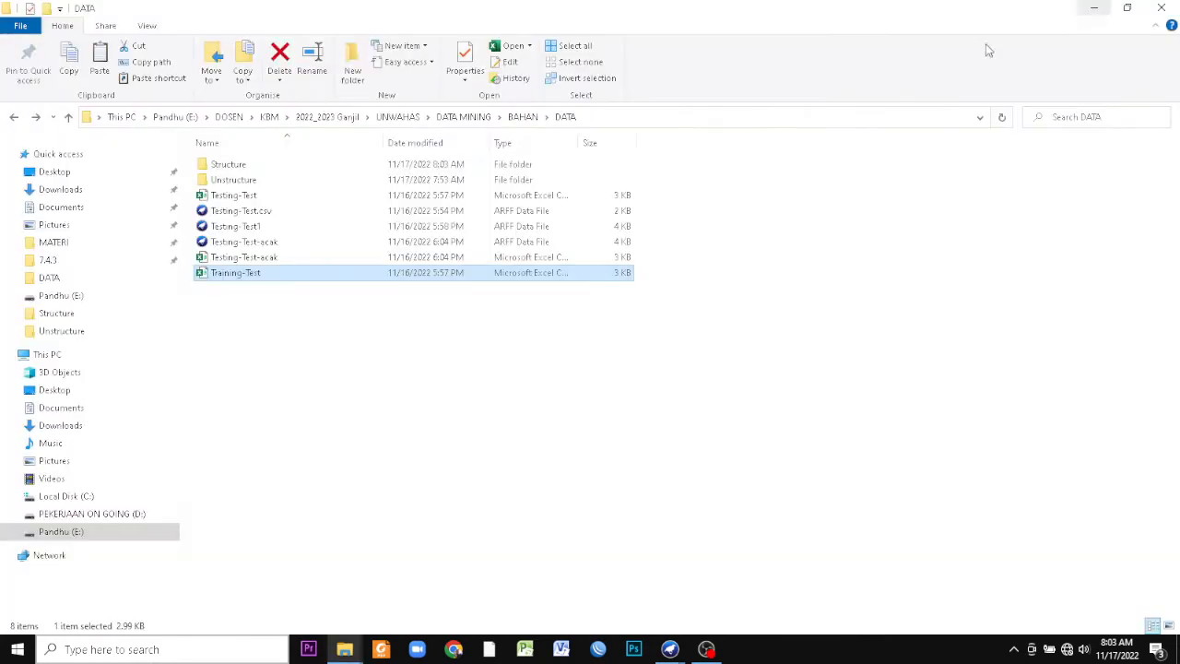
- Widen the Name column of the DATA folder and open the Testing-Test-acak CSV file to examine the order of its class labels
click(264, 311)
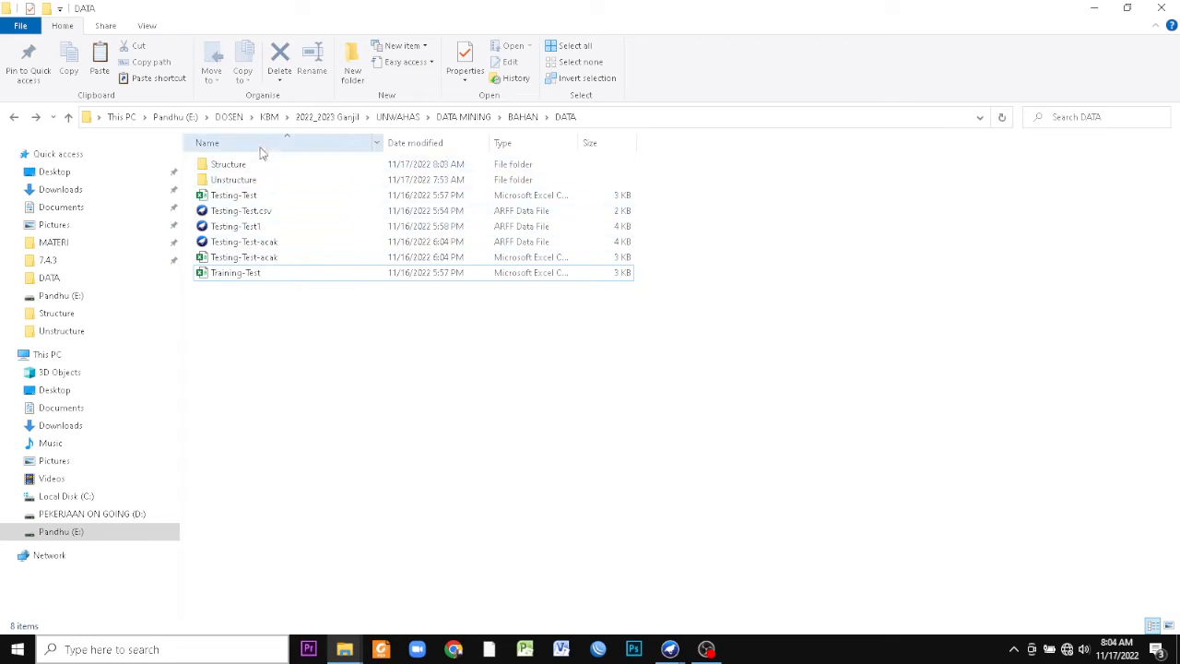
drag(380, 143, 434, 143)
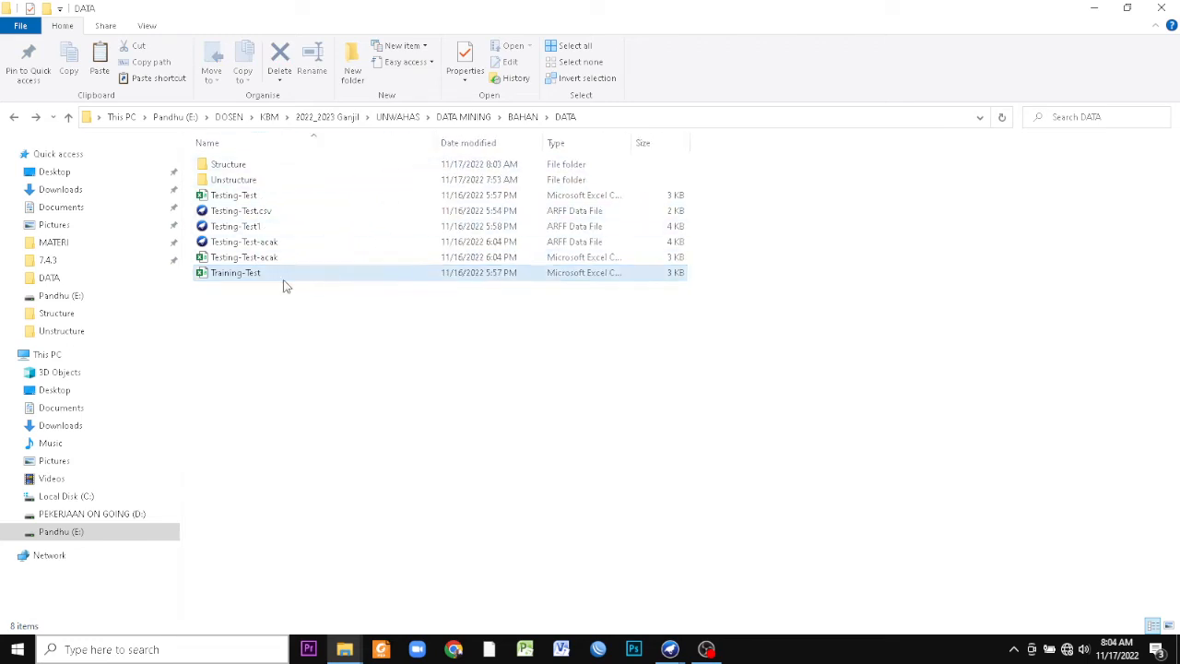
double_click(254, 258)
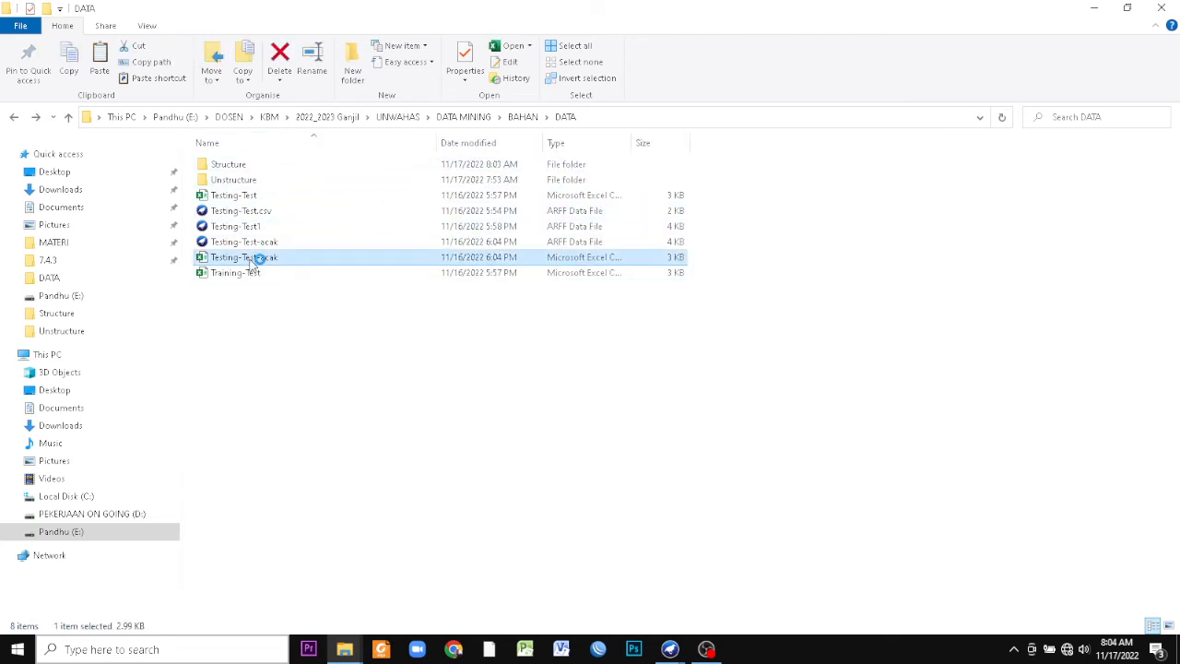
scroll(248, 260, down, 7)
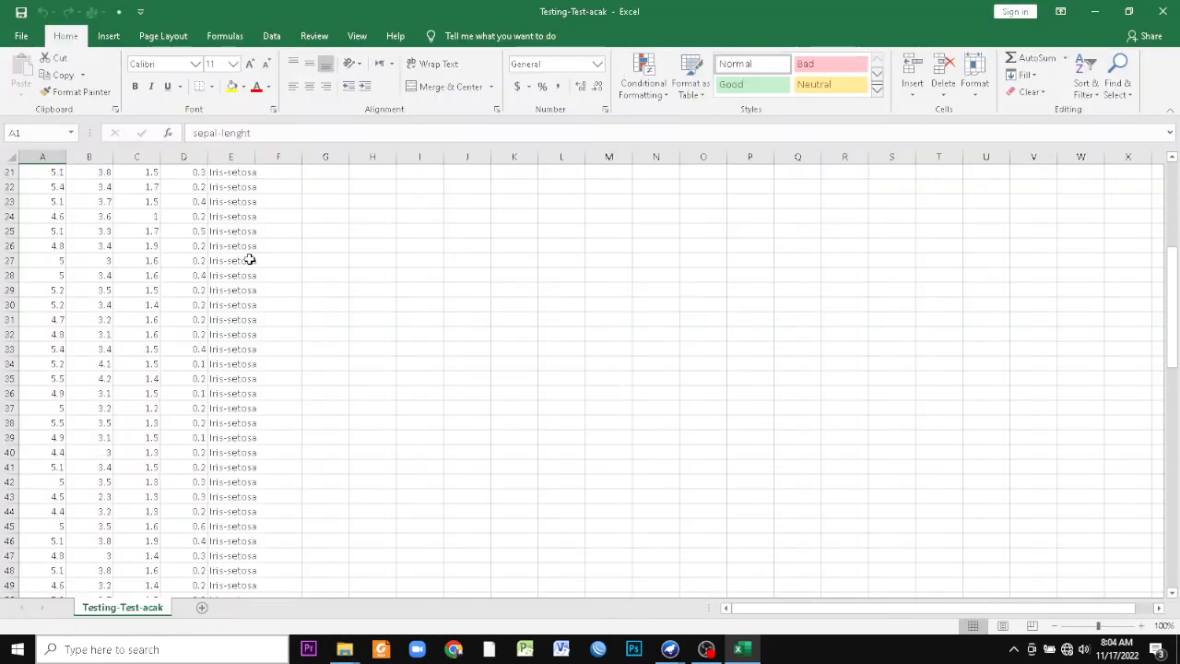
scroll(249, 260, down, 9)
scroll(249, 260, up, 7)
scroll(249, 260, down, 5)
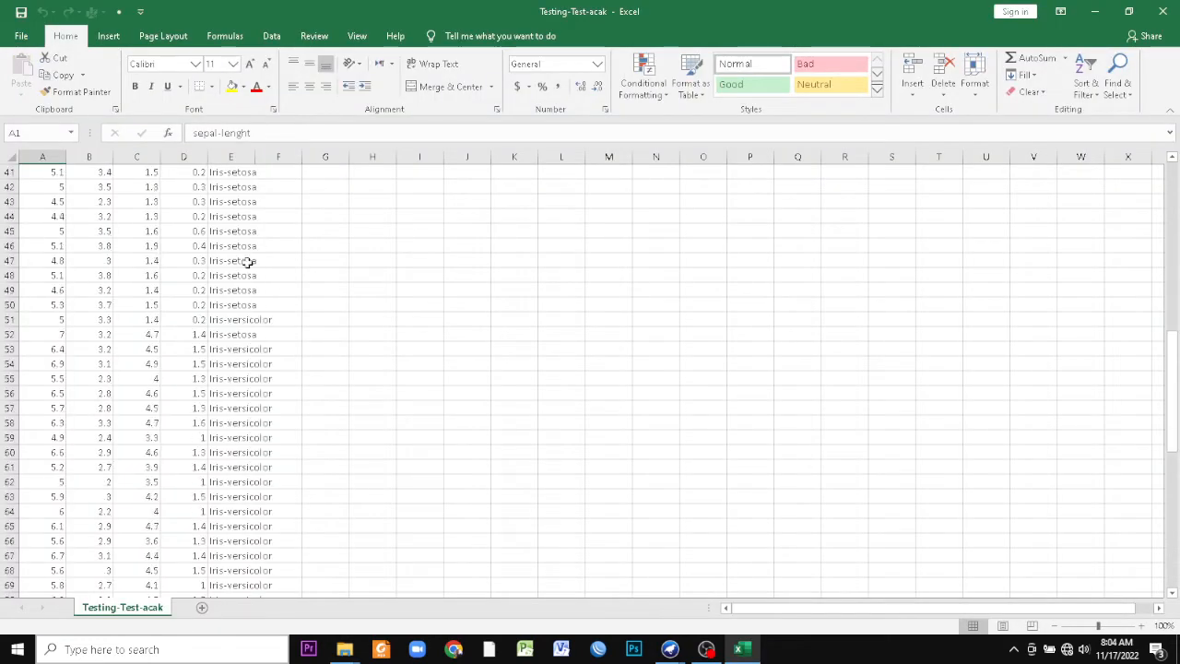
- Close the Testing-Test-acak workbook and delete both the ARFF and CSV versions of Testing-Test-acak from the DATA folder
click(1163, 11)
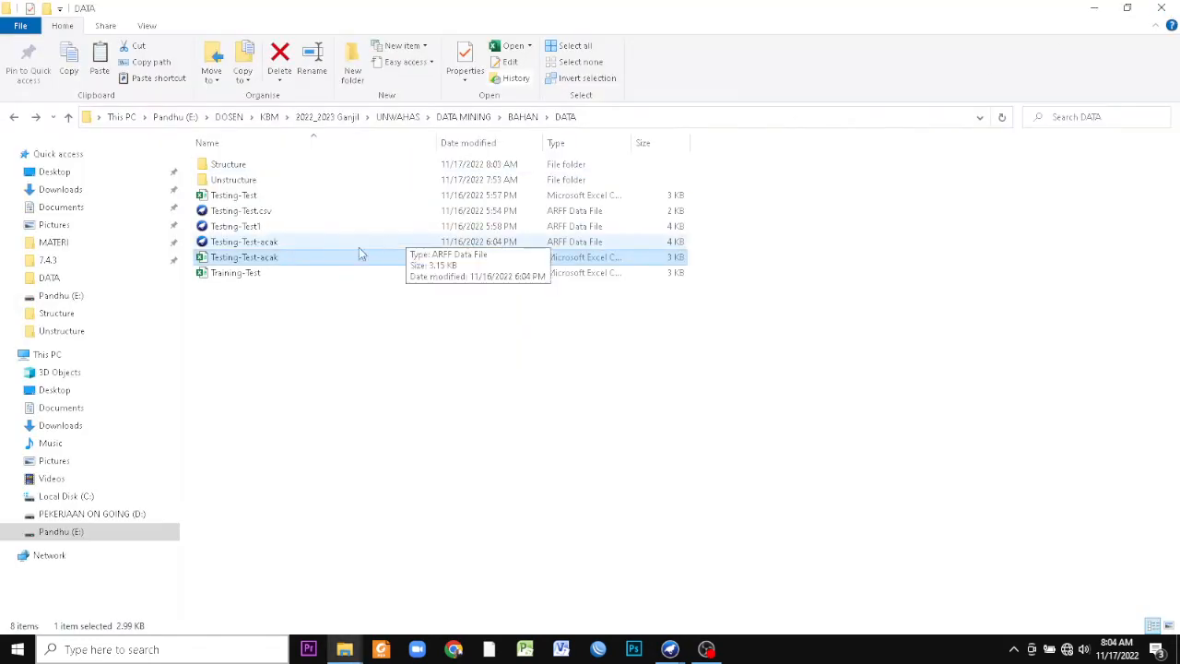
key(Up)
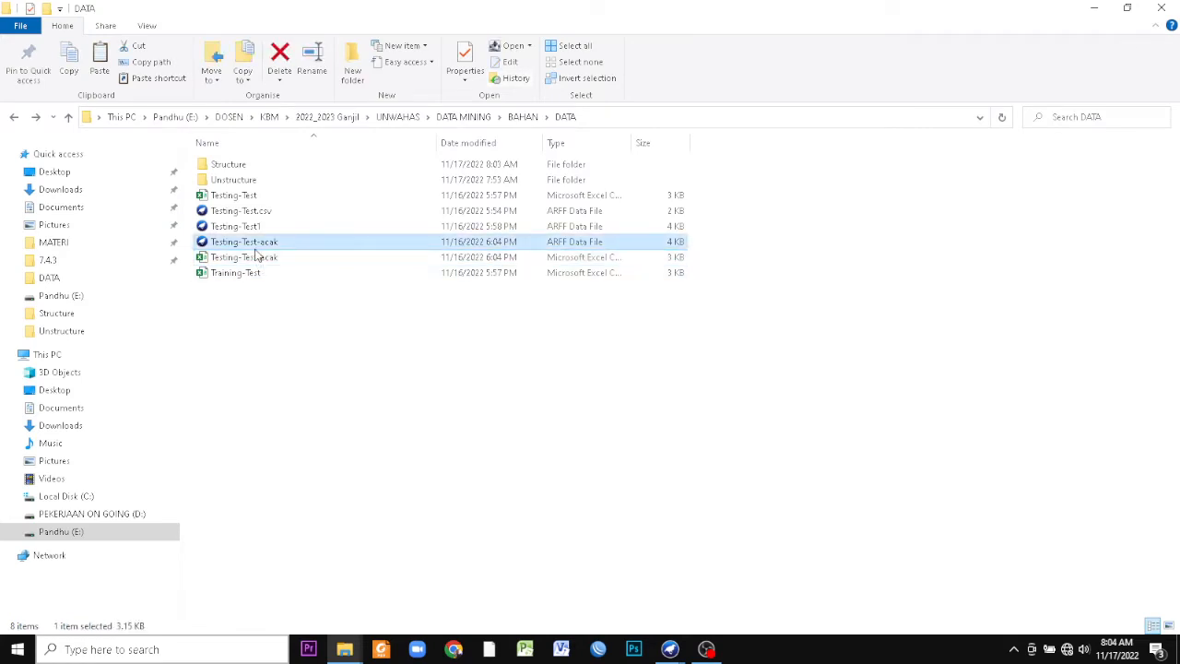
key(Delete)
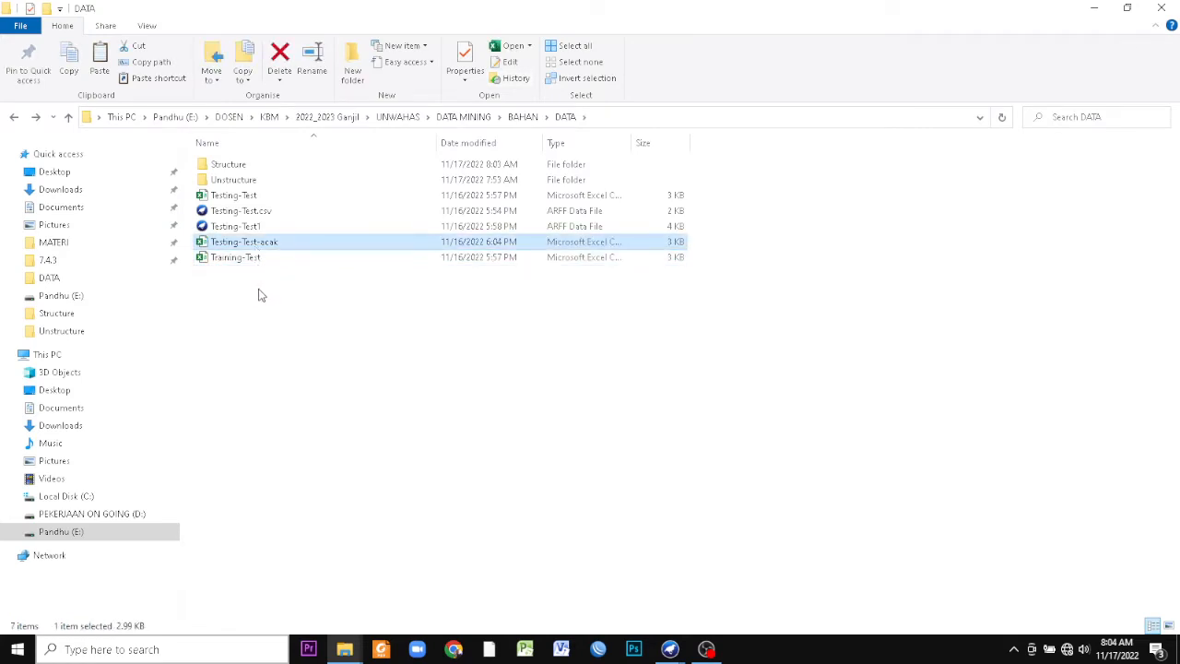
key(Delete)
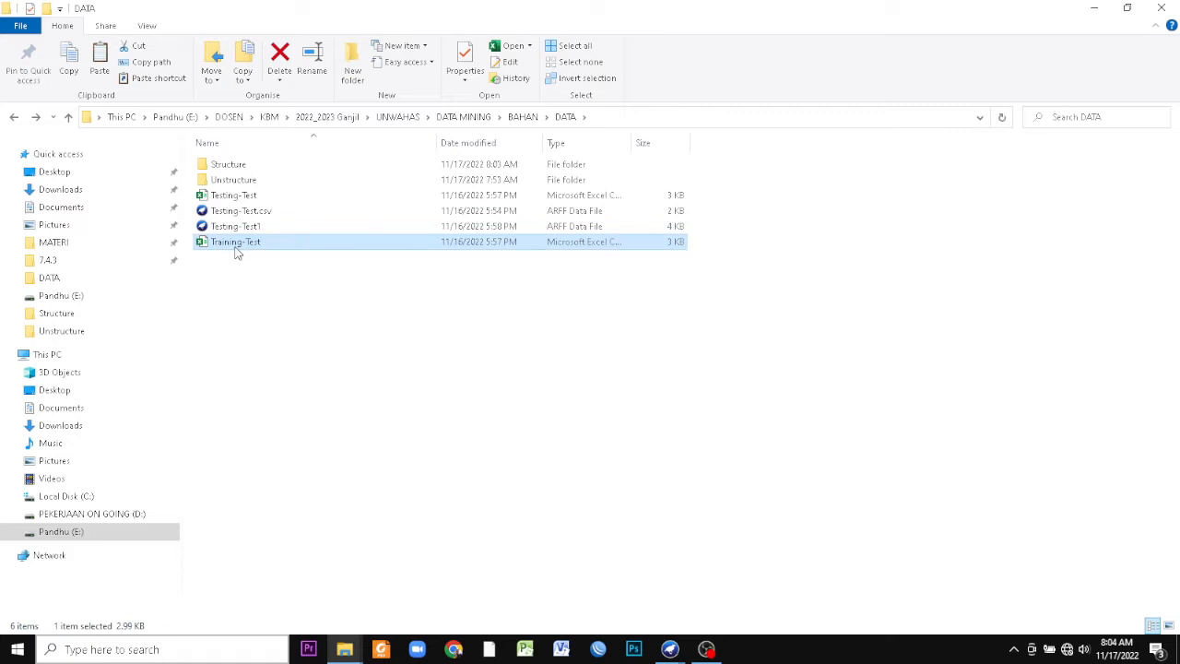
- Open the Testing-Test CSV file in Excel, look through its iris records, and close it
double_click(235, 195)
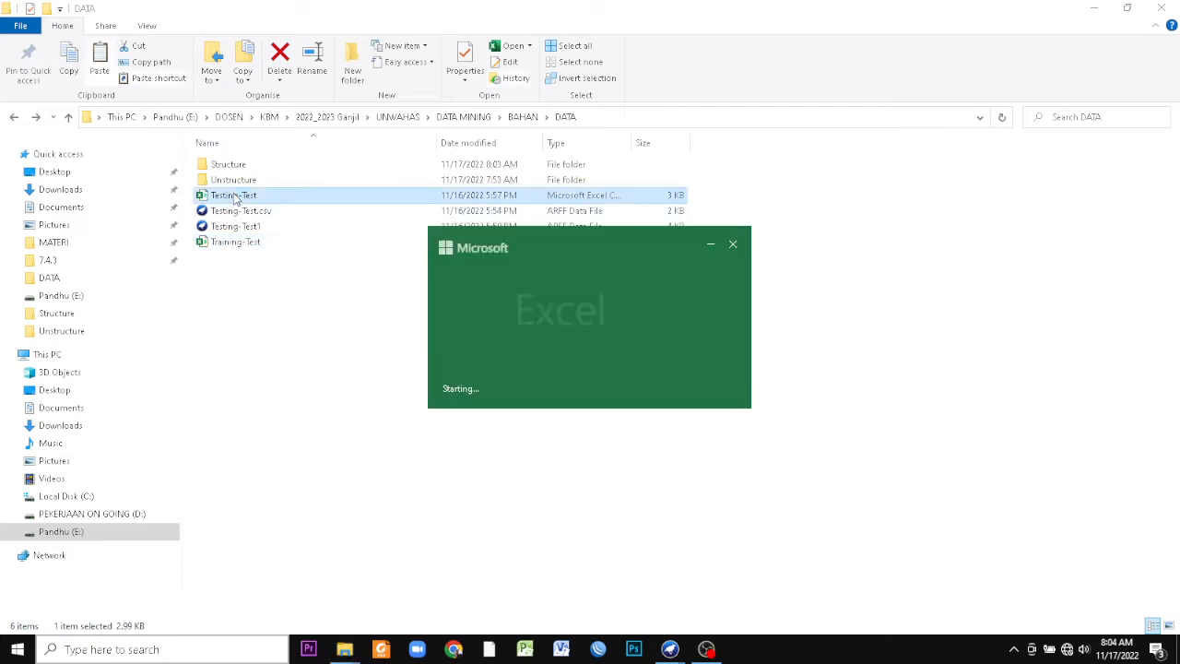
scroll(295, 245, down, 18)
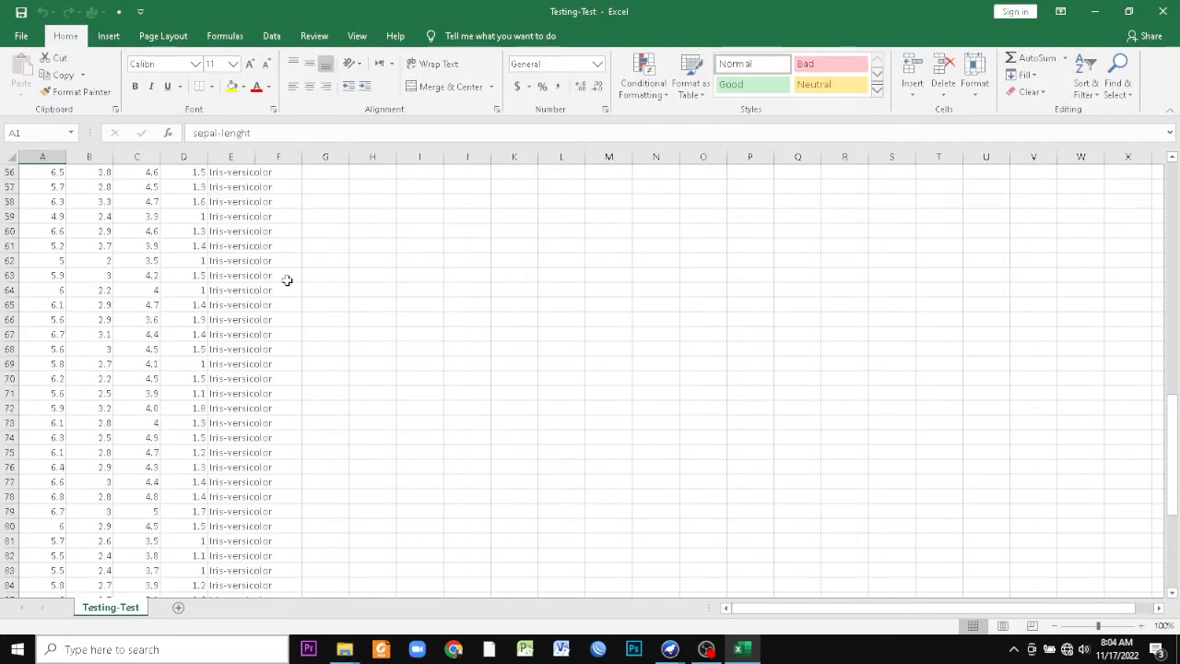
scroll(287, 279, down, 15)
scroll(287, 279, up, 10)
click(1163, 11)
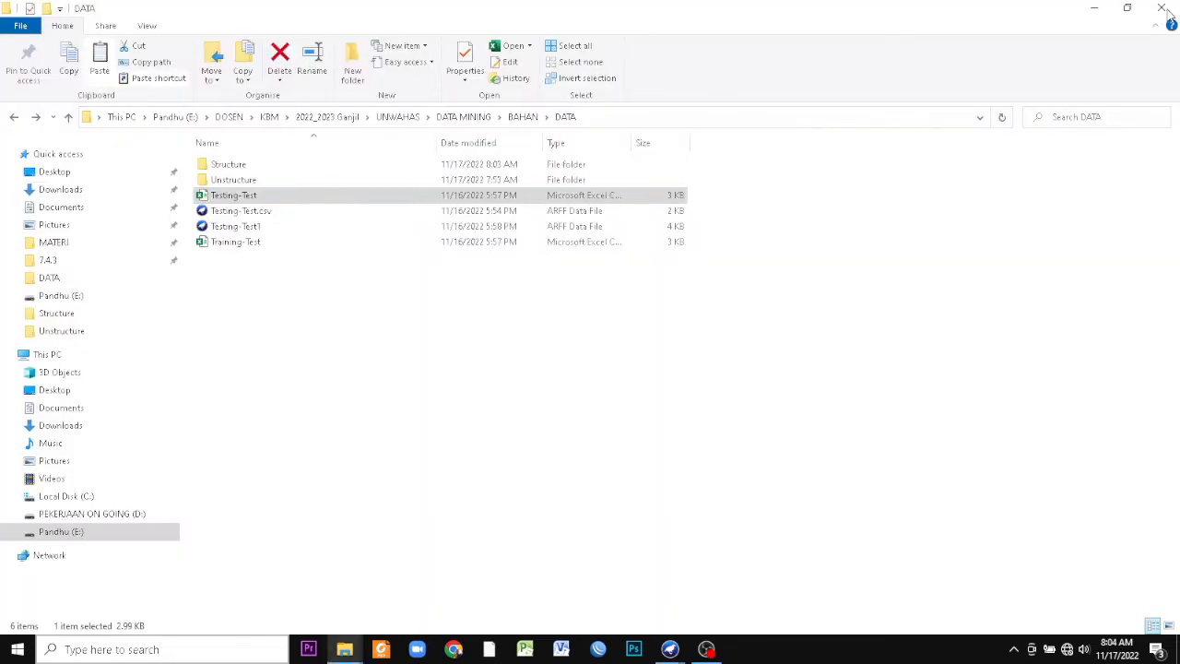
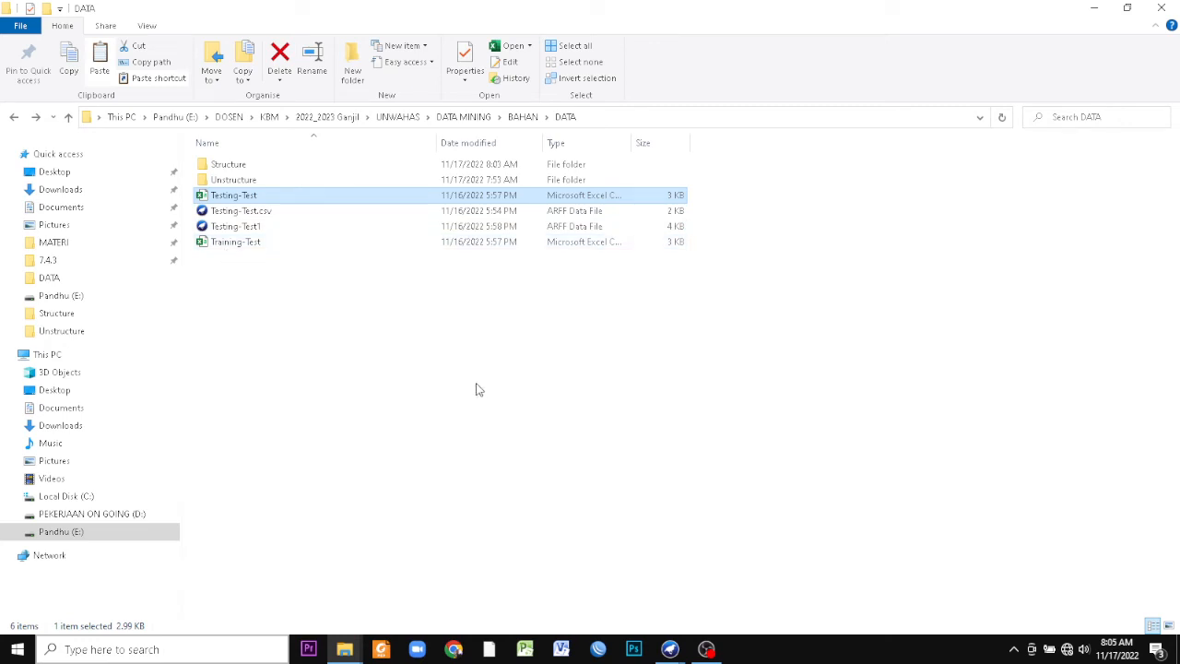
click(212, 277)
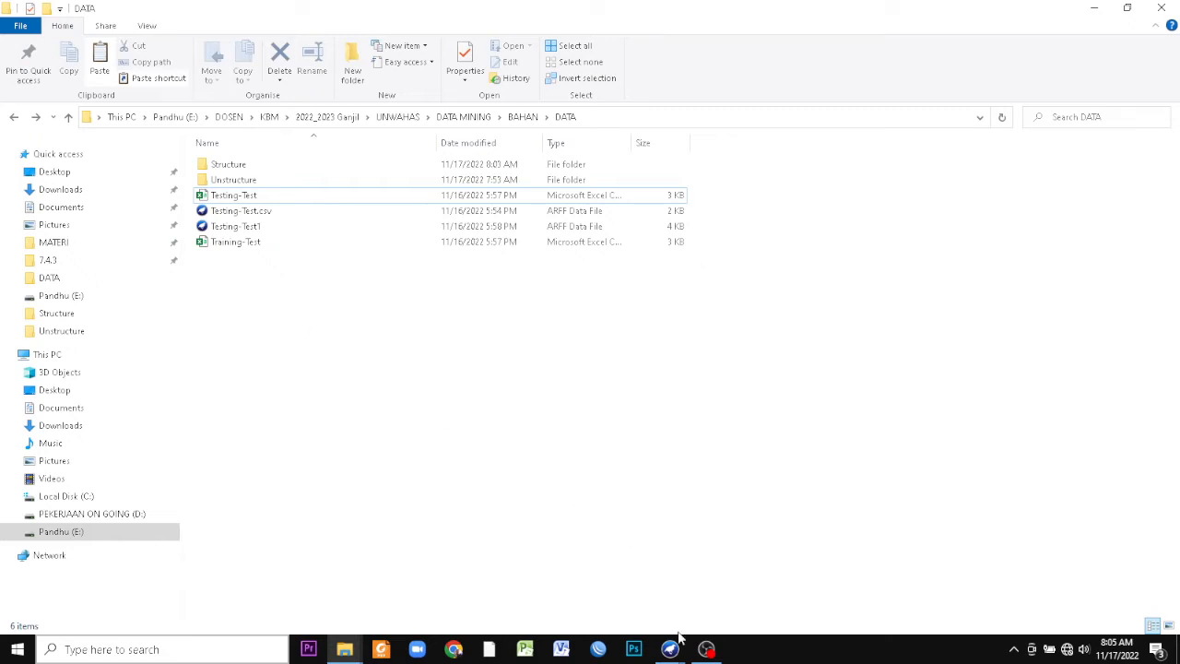
- Switch to Weka, close the Explorer window holding the SimpleKMeans result, and bring up the Weka GUI Chooser
mouse_move(672, 645)
click(728, 590)
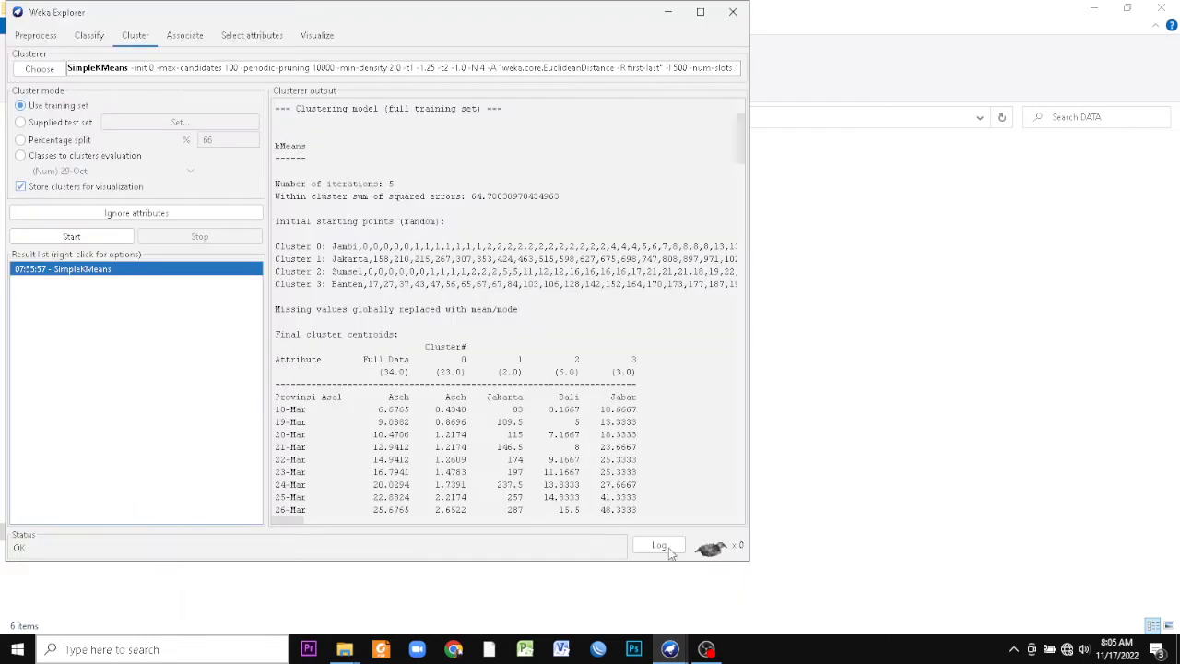
click(732, 11)
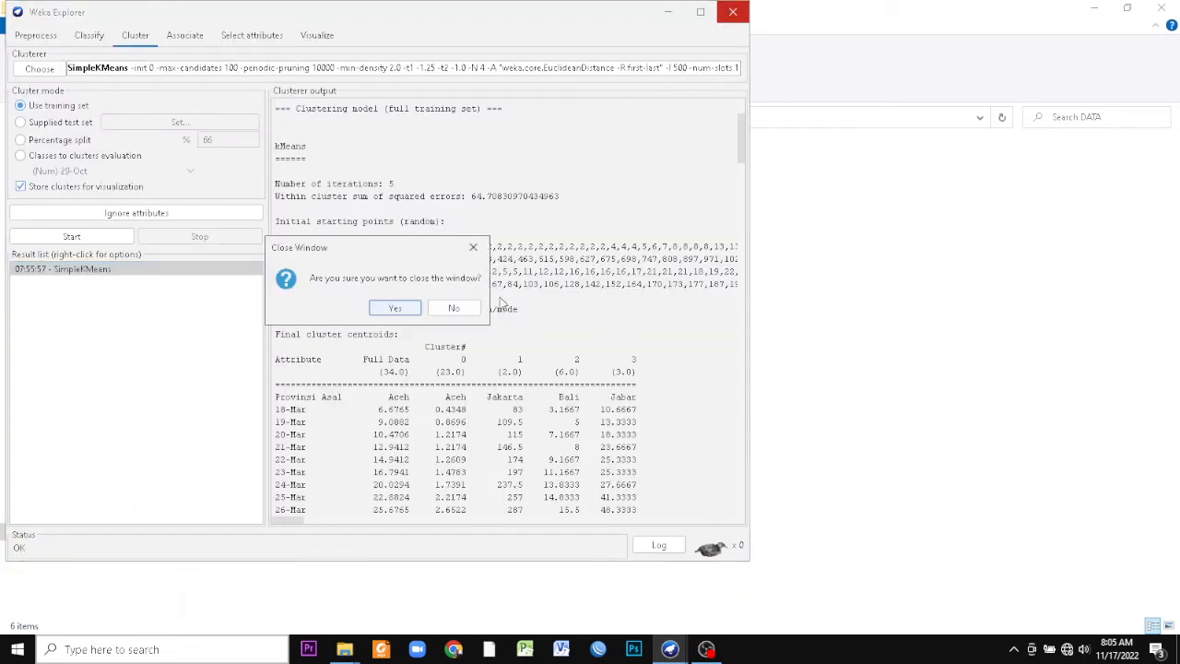
click(407, 311)
click(672, 649)
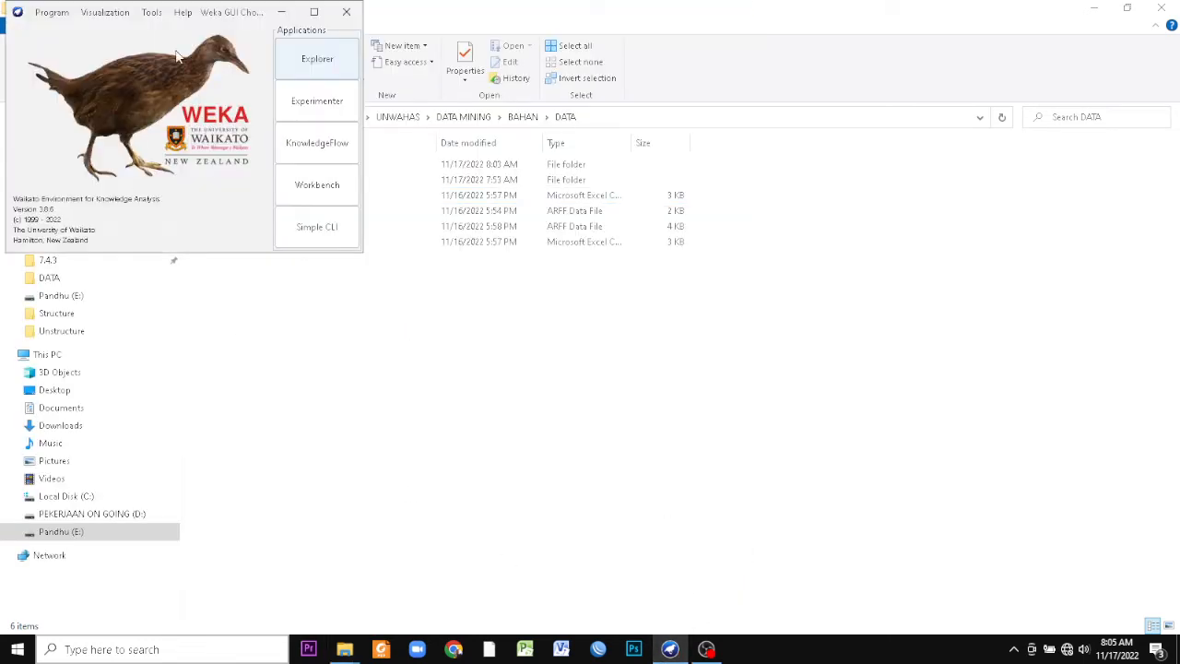
- Launch Weka's ArffViewer and bring up its dialog for opening a file
click(152, 12)
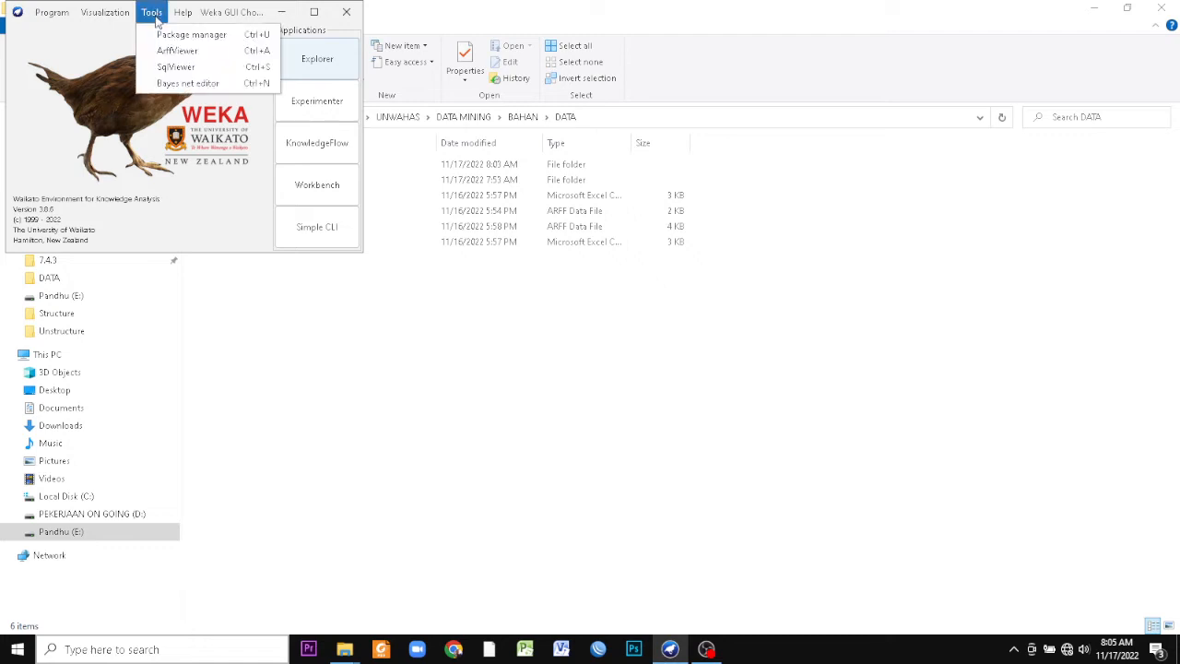
click(164, 50)
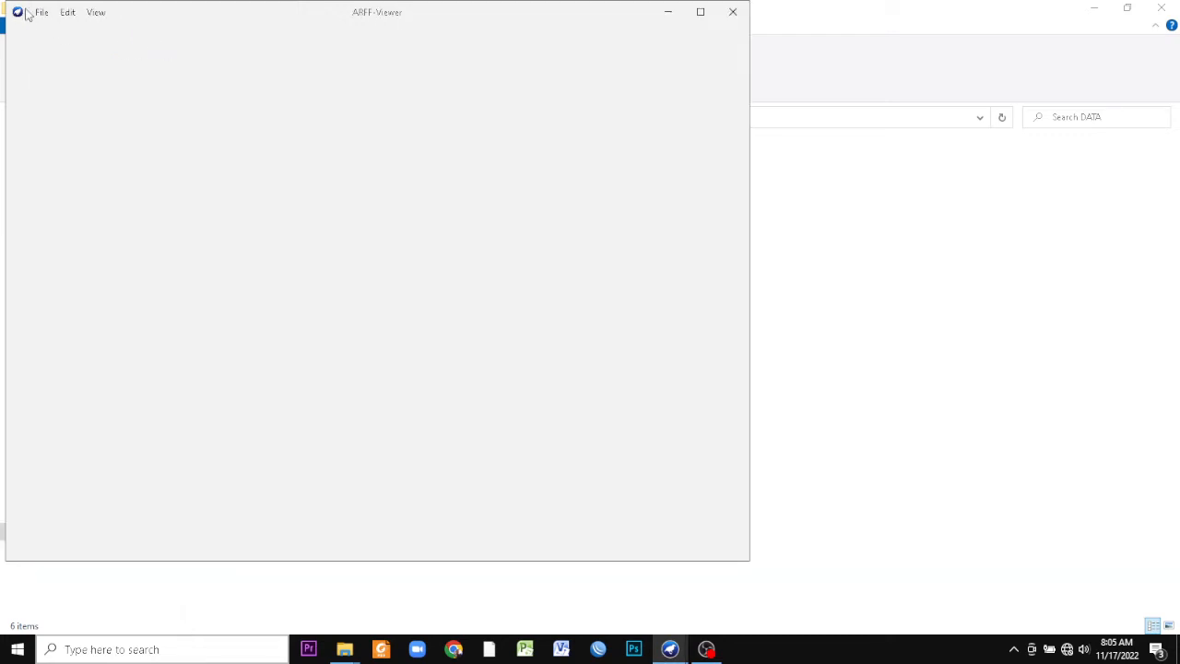
click(41, 13)
click(57, 36)
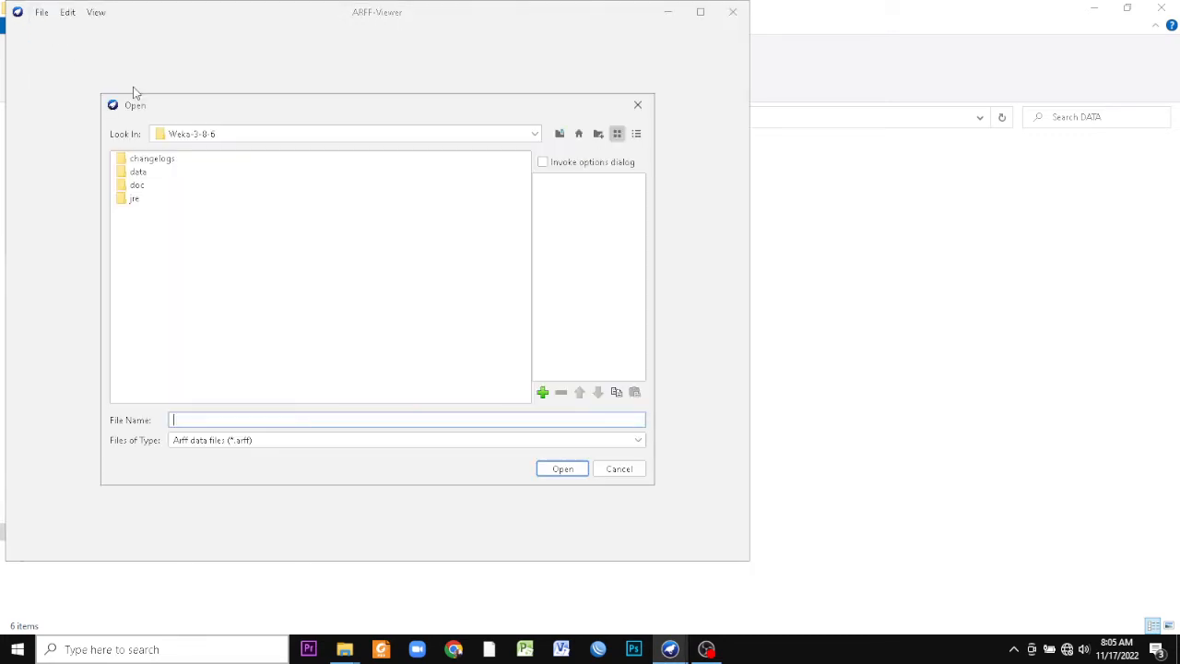
- Browse on drive E: to the folder DOSEN\KBM\2022_2023 Ganjil\UNWAHAS\DATA MINING\BAHAN\DATA
click(176, 138)
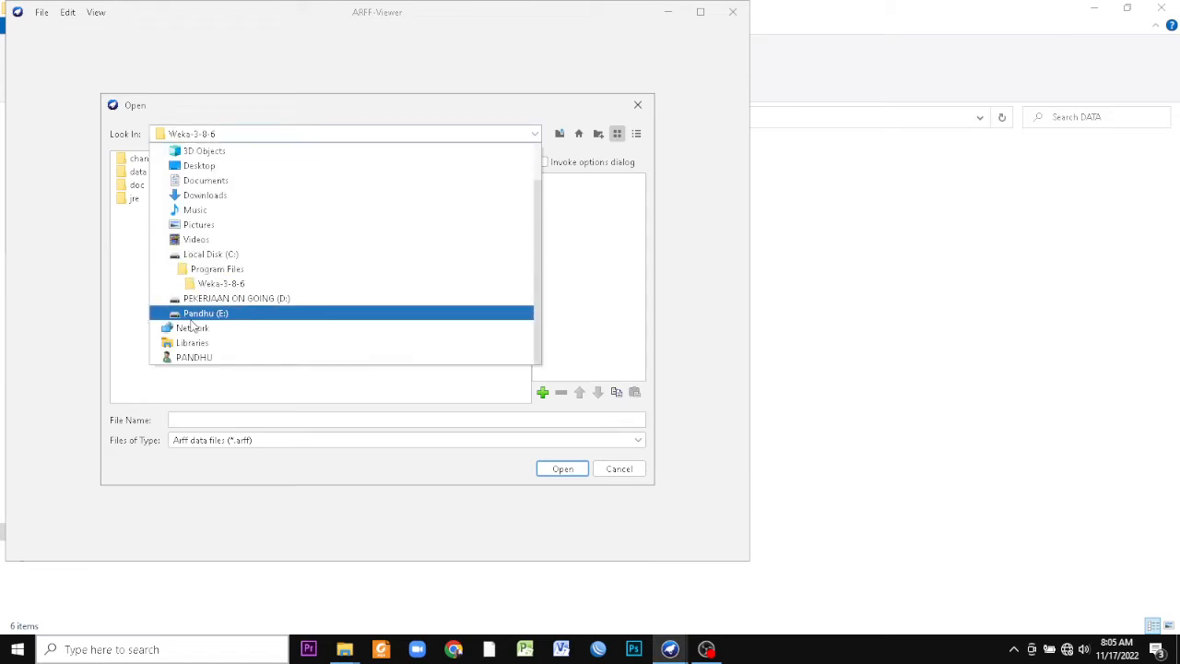
click(193, 318)
click(154, 280)
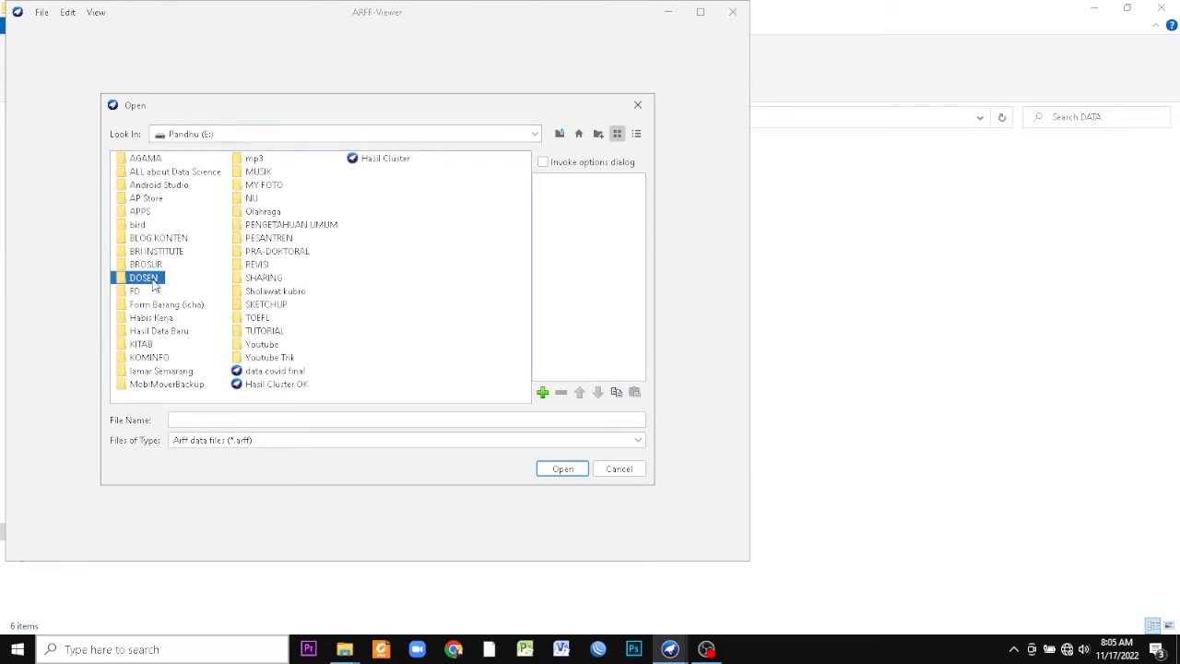
double_click(153, 282)
click(143, 187)
double_click(143, 187)
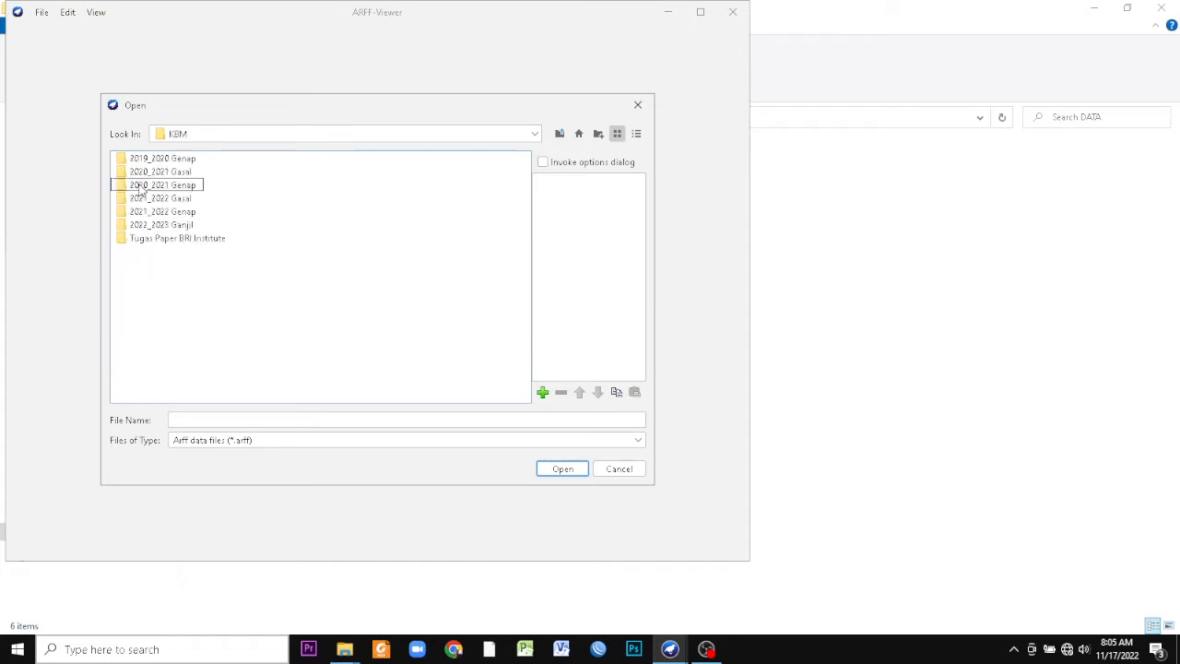
click(143, 224)
double_click(143, 225)
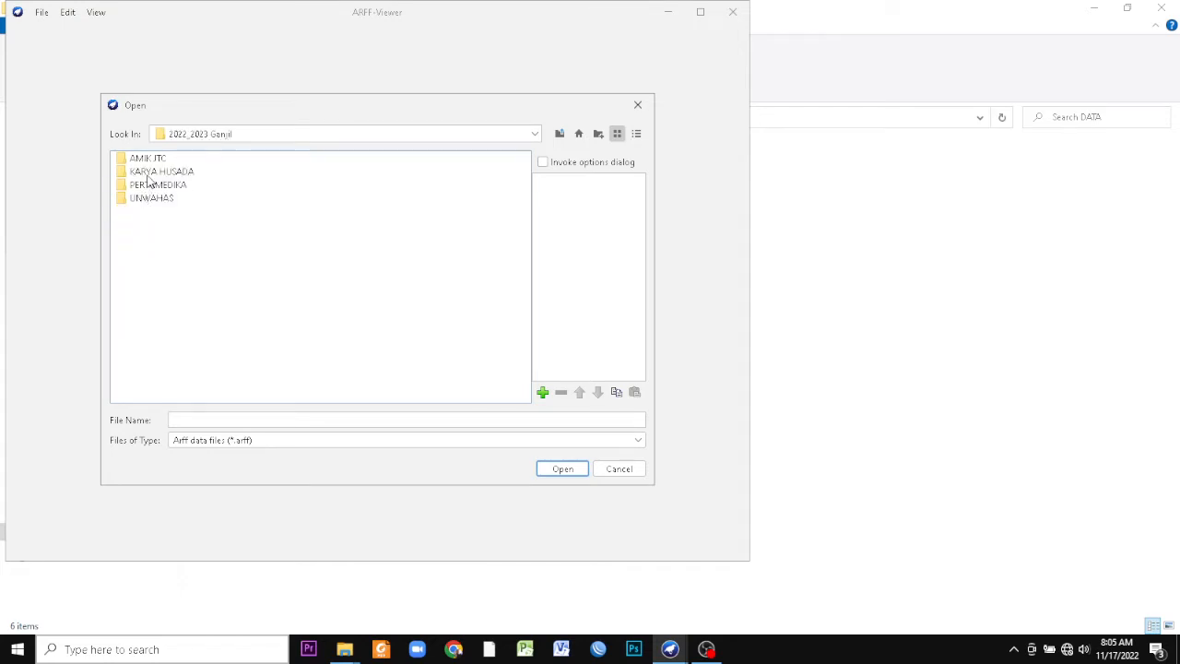
click(148, 206)
double_click(150, 208)
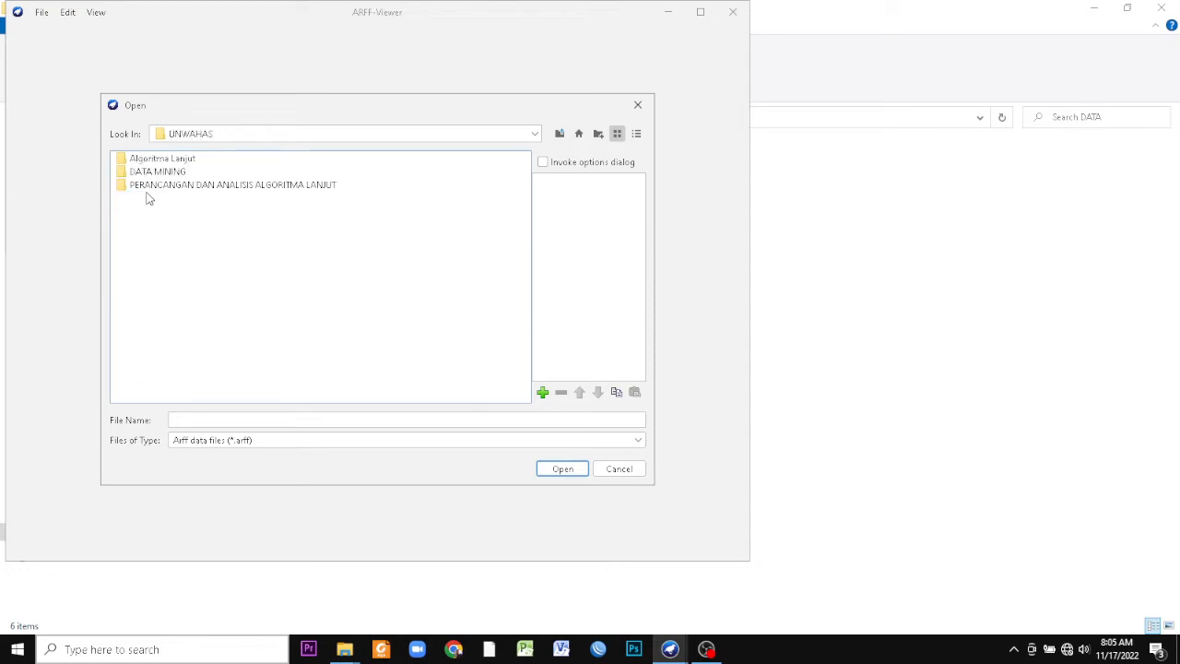
click(148, 174)
double_click(149, 175)
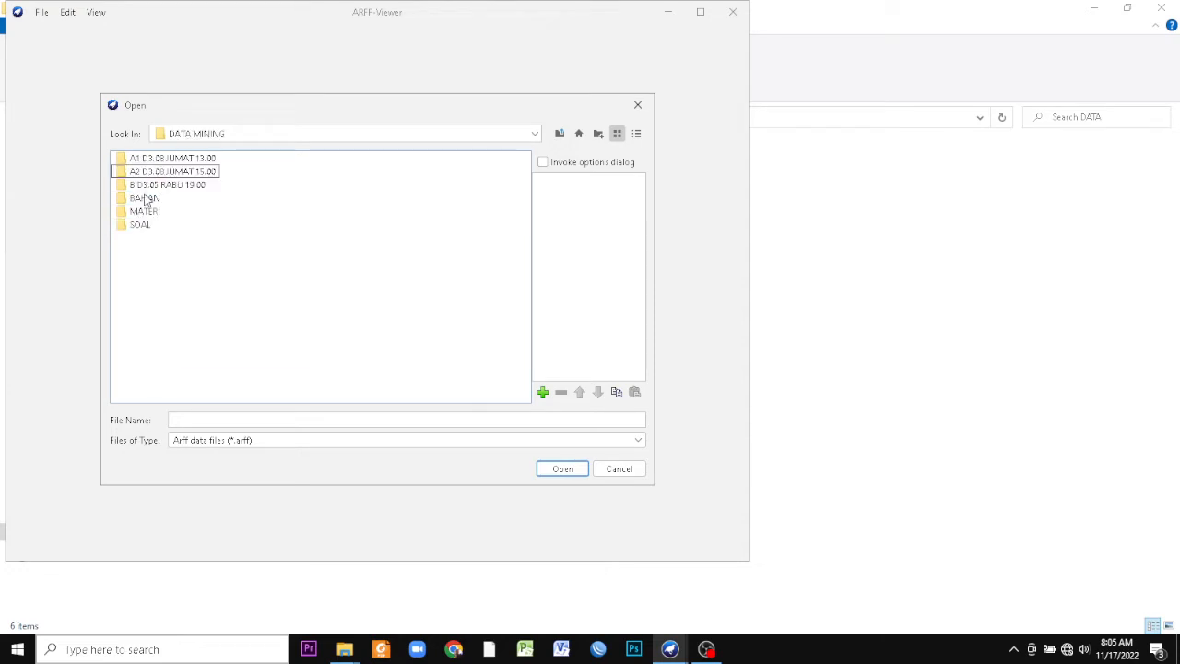
click(148, 198)
double_click(148, 200)
click(141, 159)
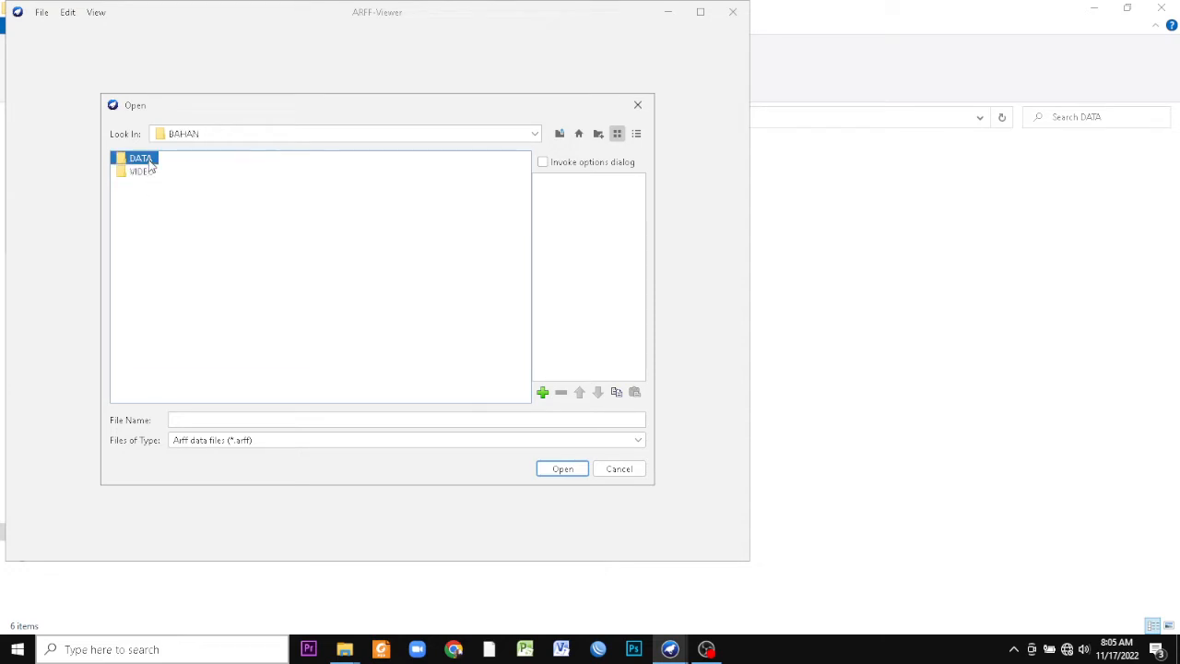
double_click(141, 159)
- Set the file type to CSV data files, open Testing-Test.csv, and look over its records
click(236, 445)
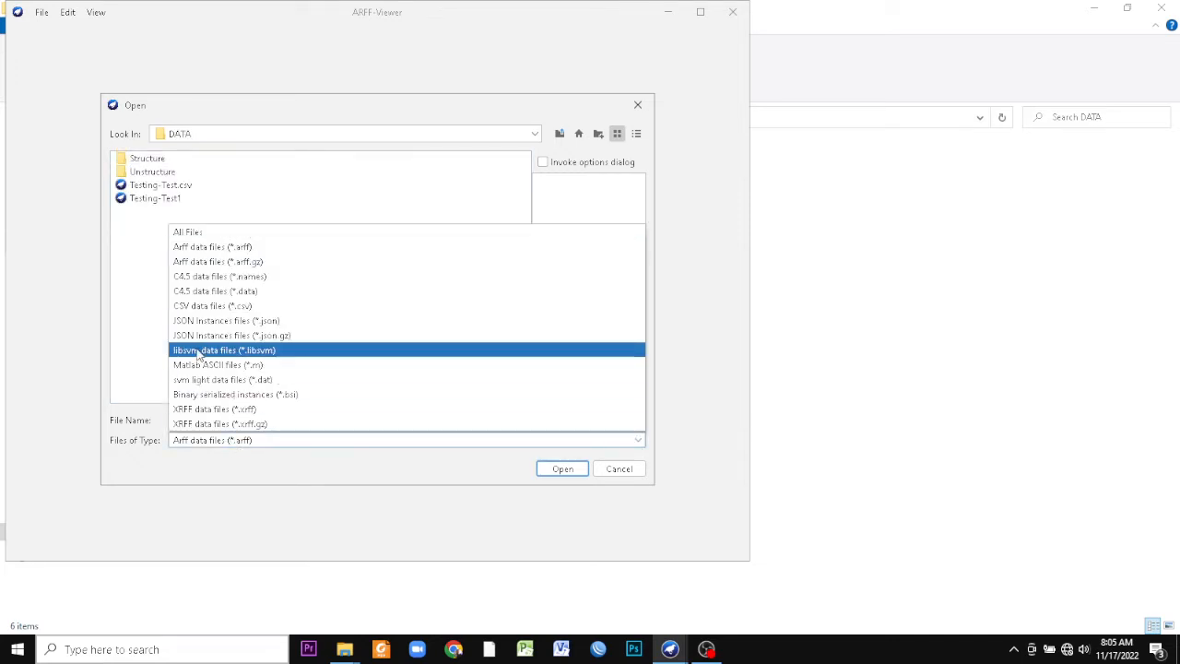
click(192, 310)
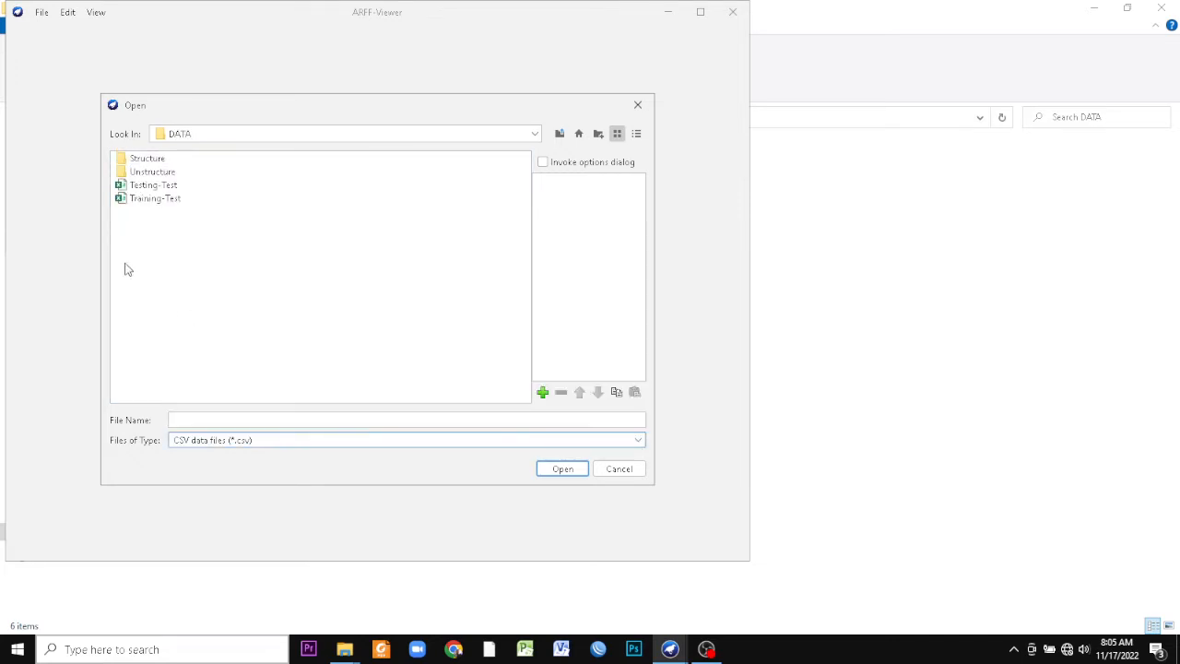
click(138, 186)
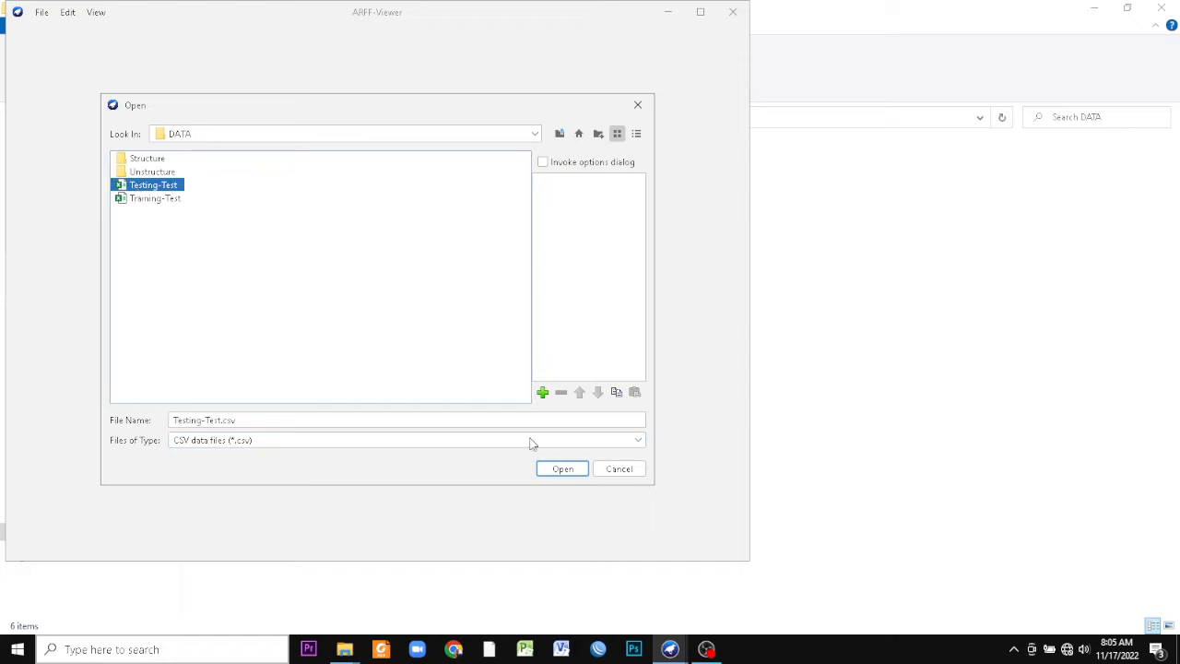
click(572, 471)
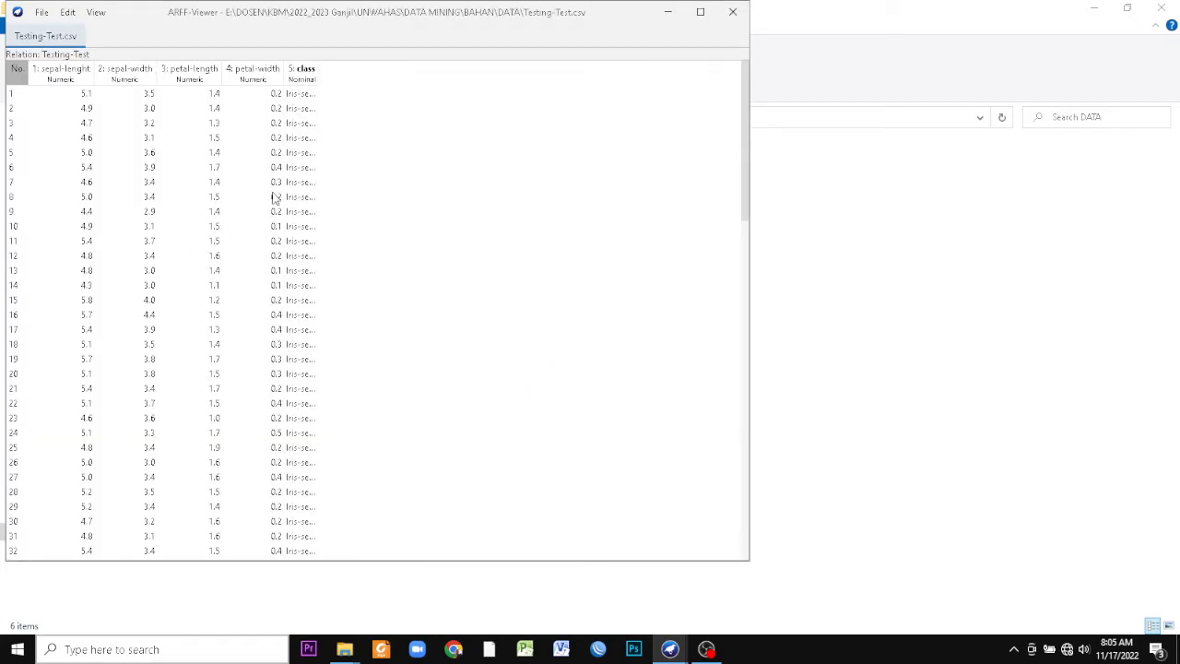
scroll(277, 211, down, 9)
scroll(276, 212, up, 9)
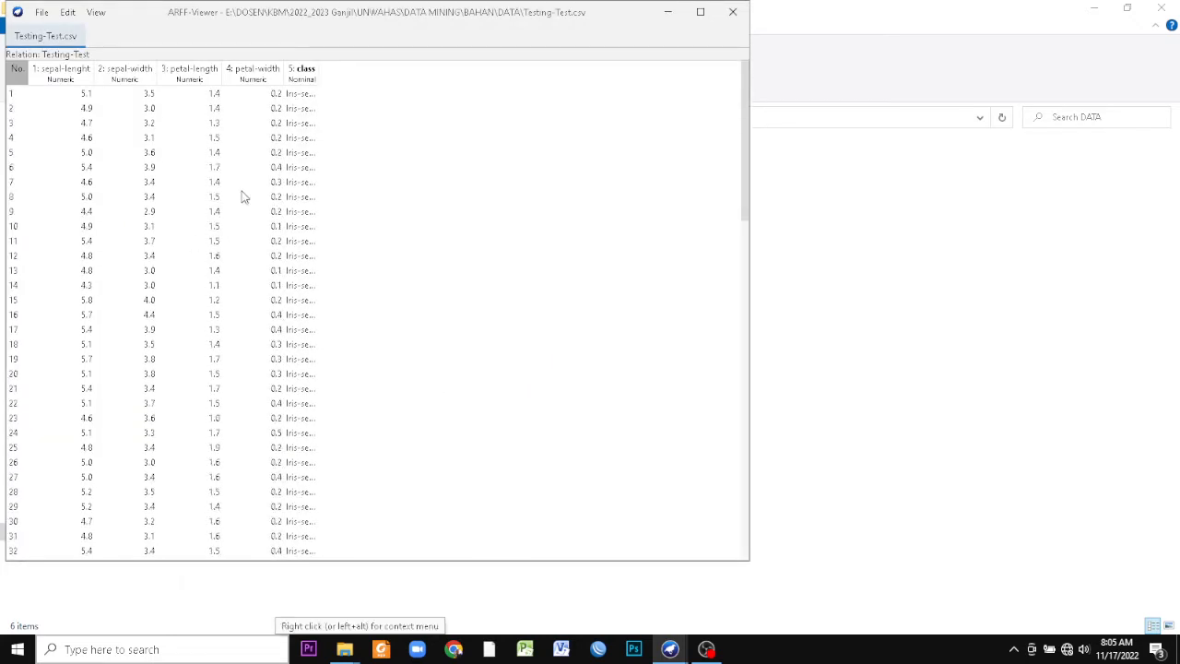
- Save the dataset in the DATA folder as an ARFF file named Testing-Test ok, and close the ARFF viewer
click(41, 12)
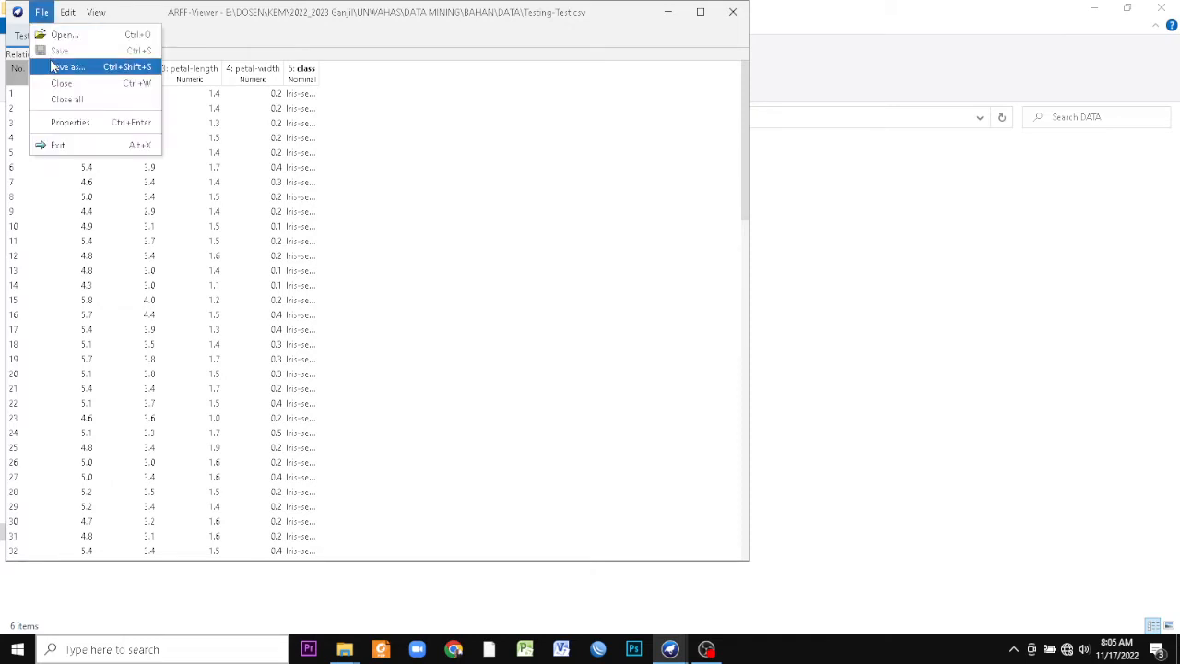
click(60, 66)
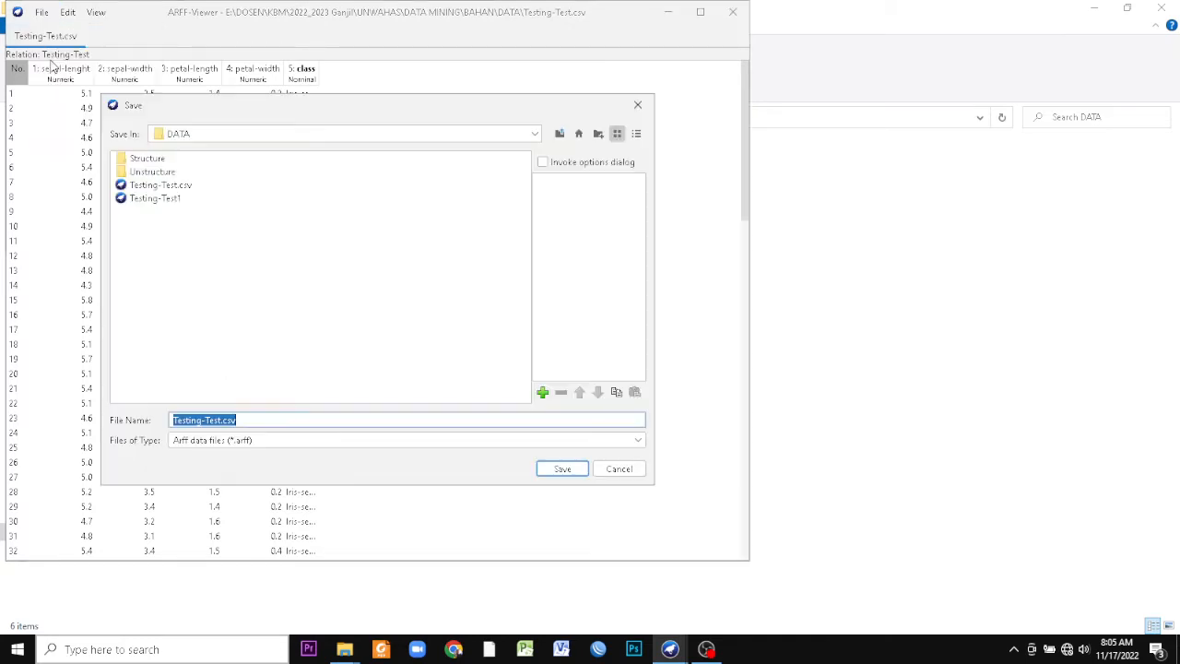
click(251, 422)
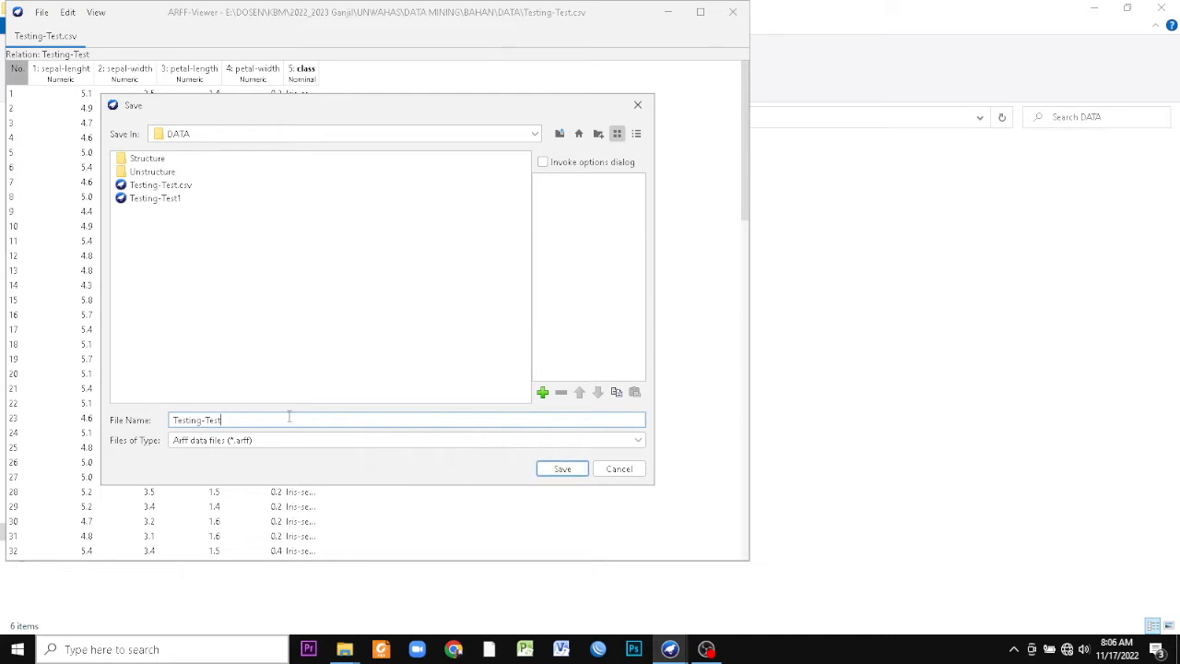
click(562, 468)
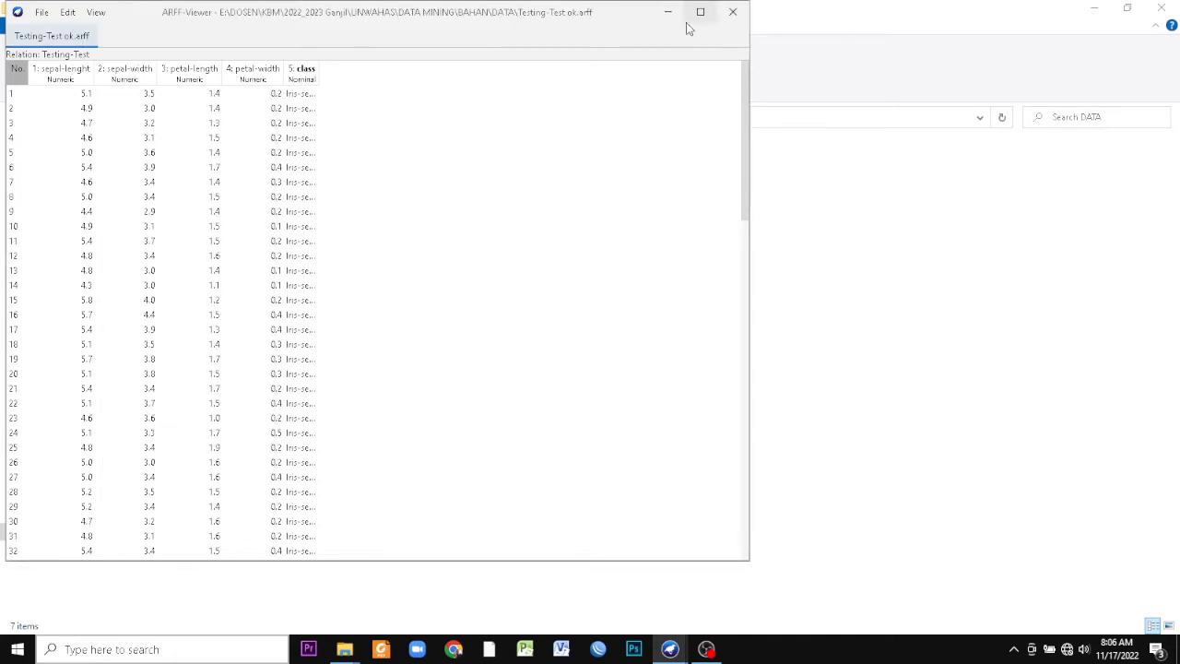
click(733, 12)
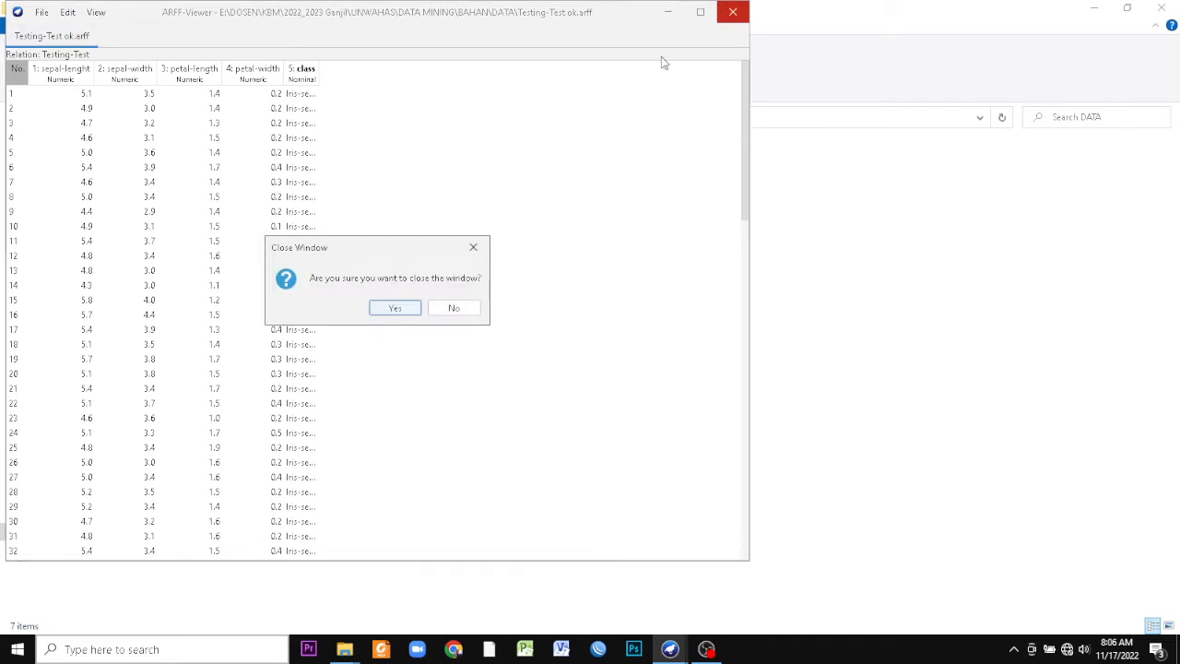
click(394, 308)
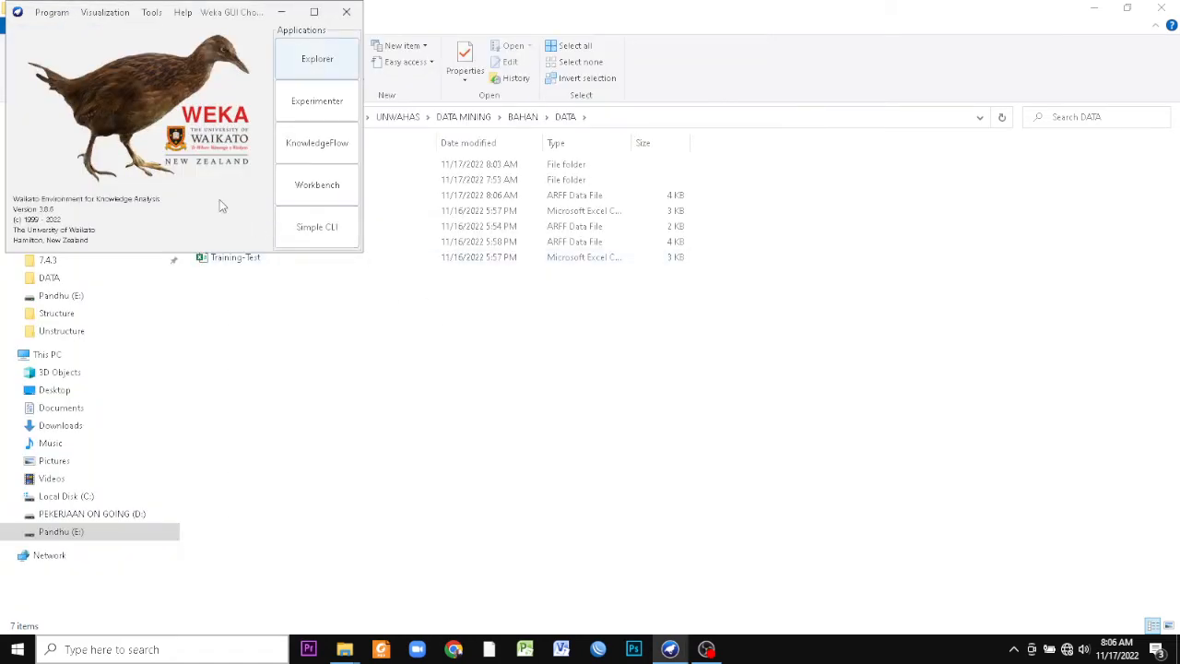
- Start the Weka Explorer and show drive E: in its dialog for opening a dataset file
click(319, 71)
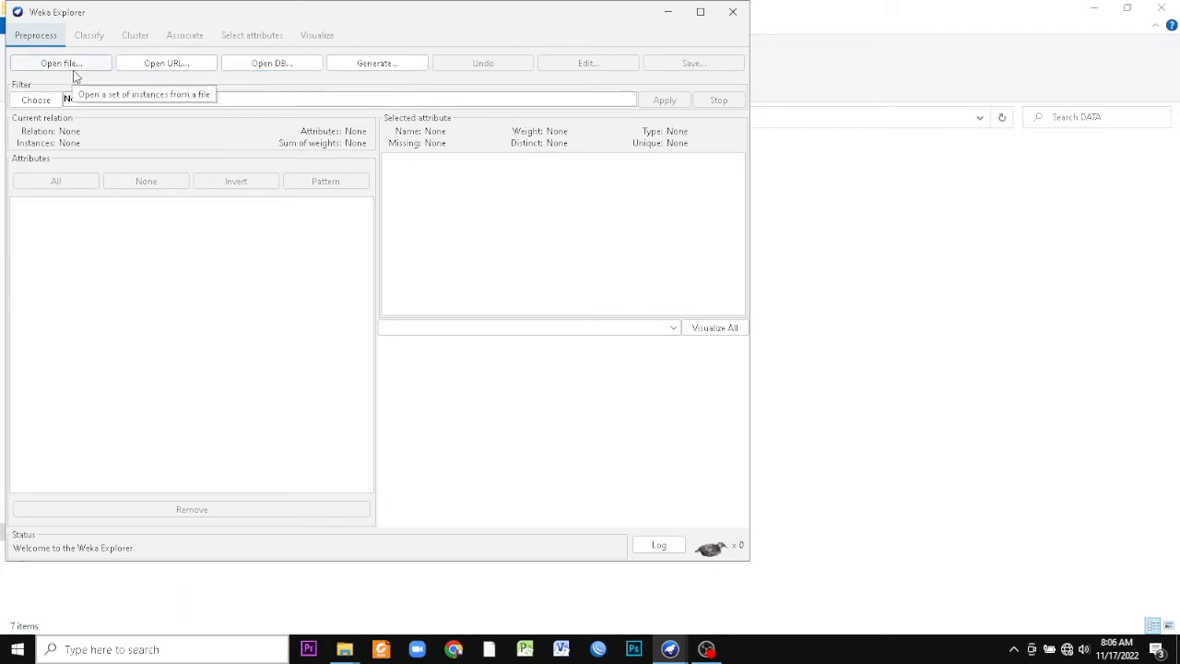
click(74, 74)
click(223, 135)
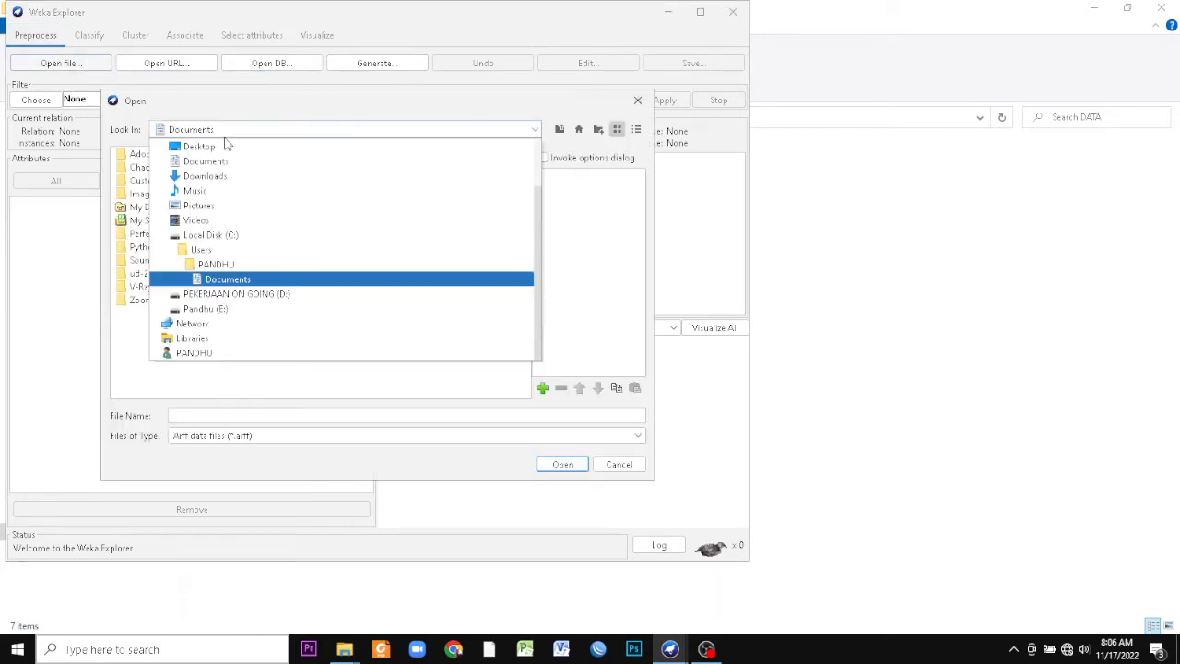
click(198, 307)
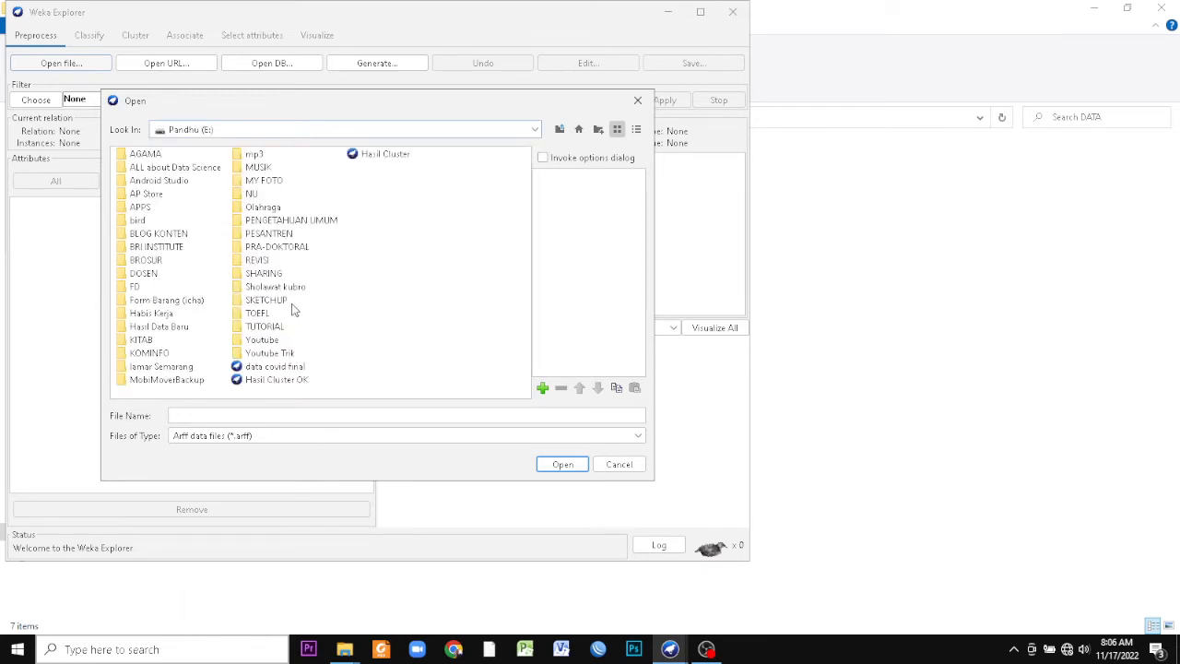
- Browse on drive E: through DOSEN\KBM\2022_2023 Ganjil\UNWAHAS\DATA MINING\BAHAN to the DATA folder
double_click(140, 276)
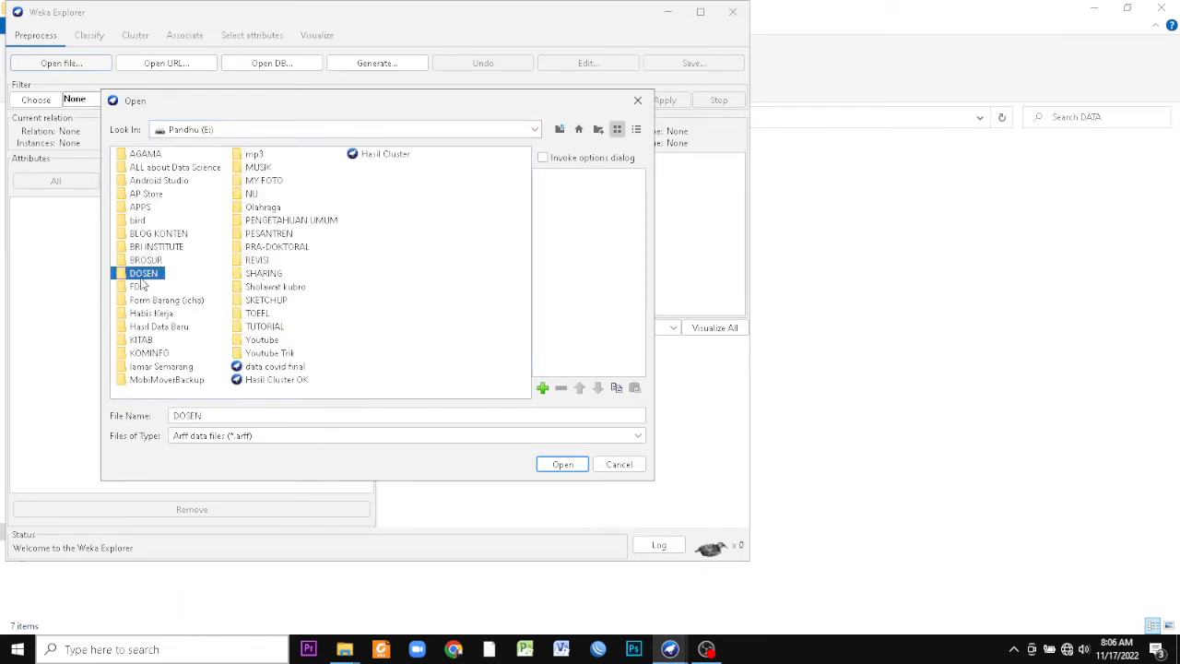
double_click(139, 181)
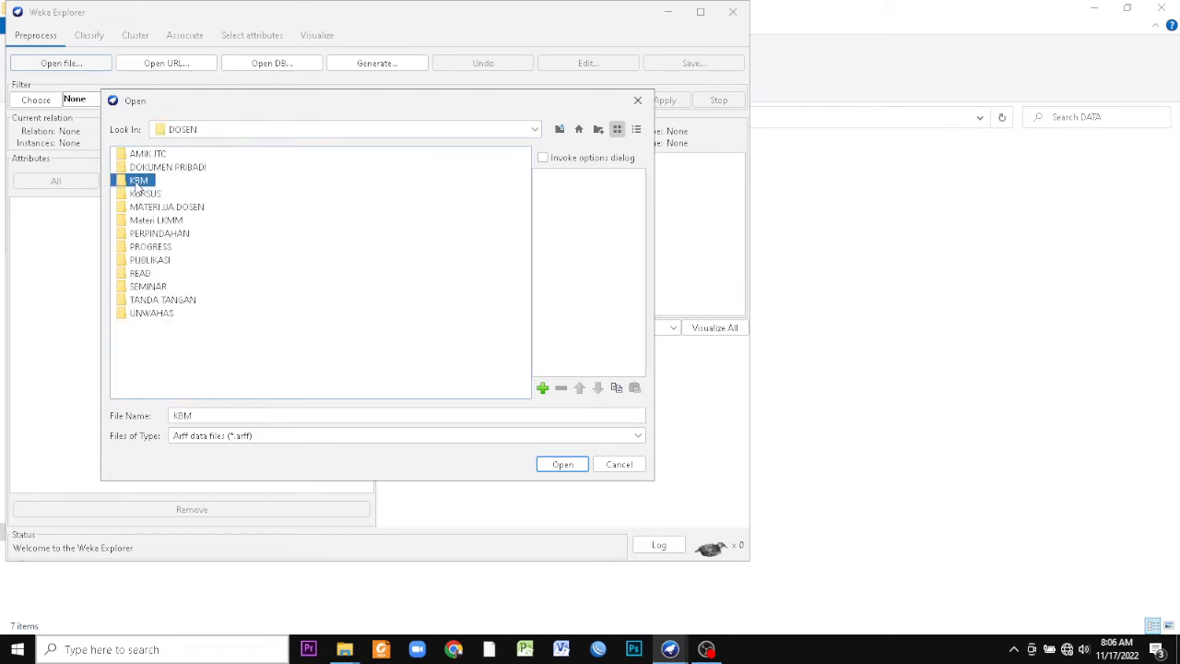
double_click(136, 220)
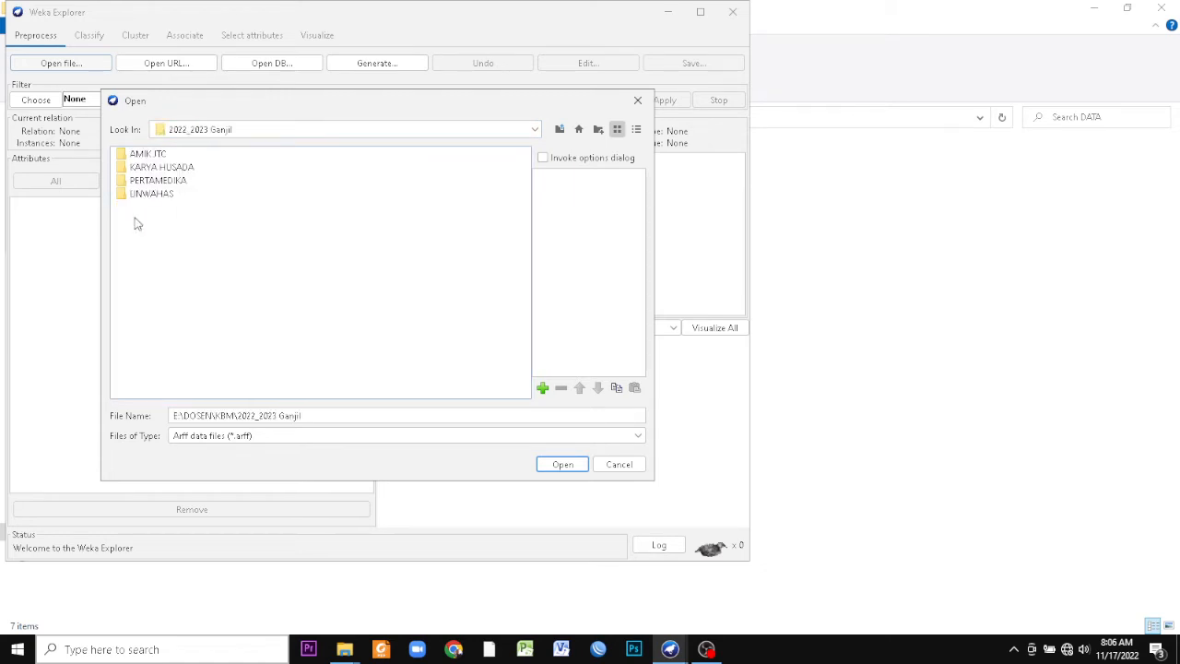
click(135, 195)
double_click(135, 195)
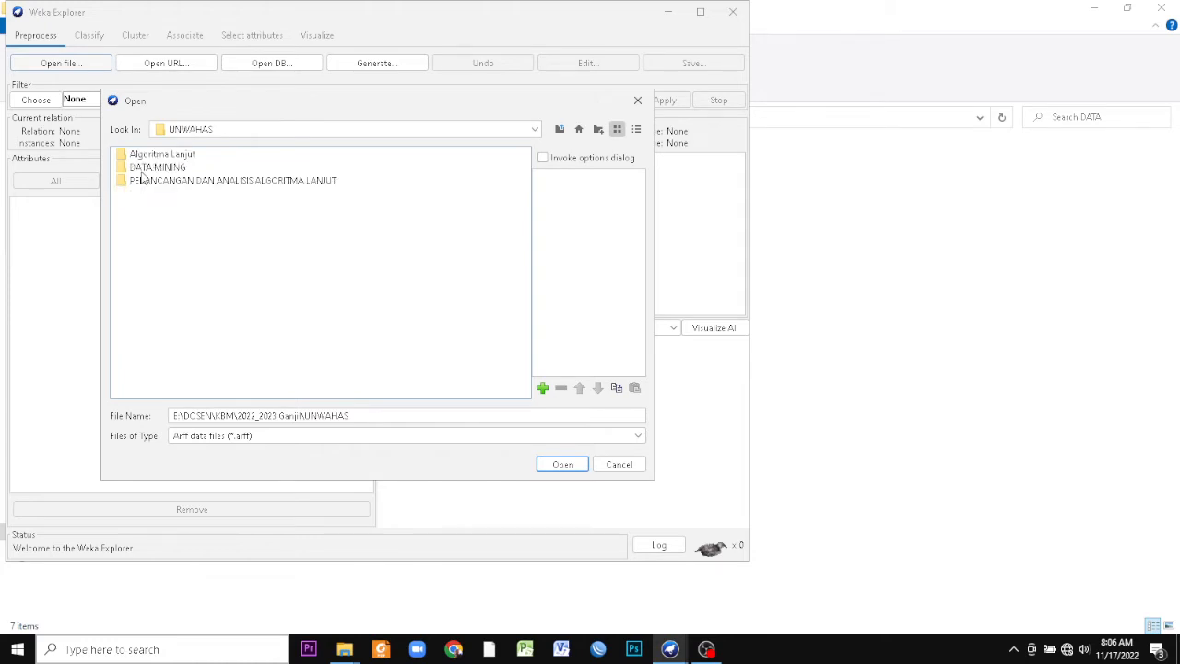
click(140, 172)
double_click(138, 172)
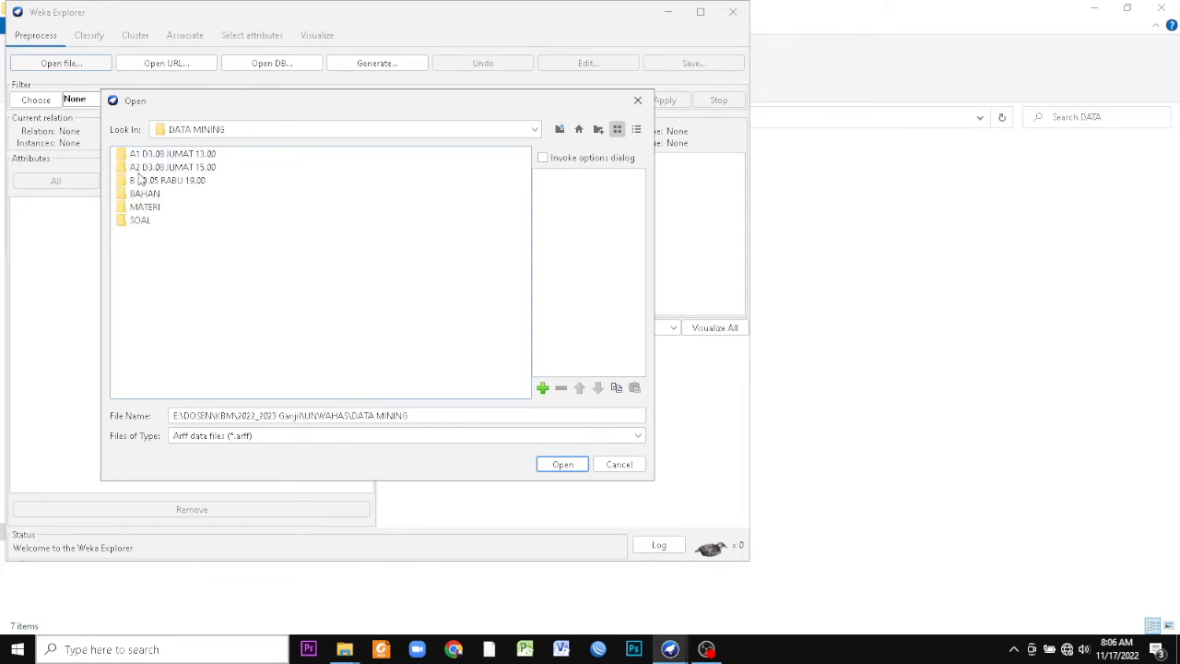
click(136, 196)
double_click(137, 197)
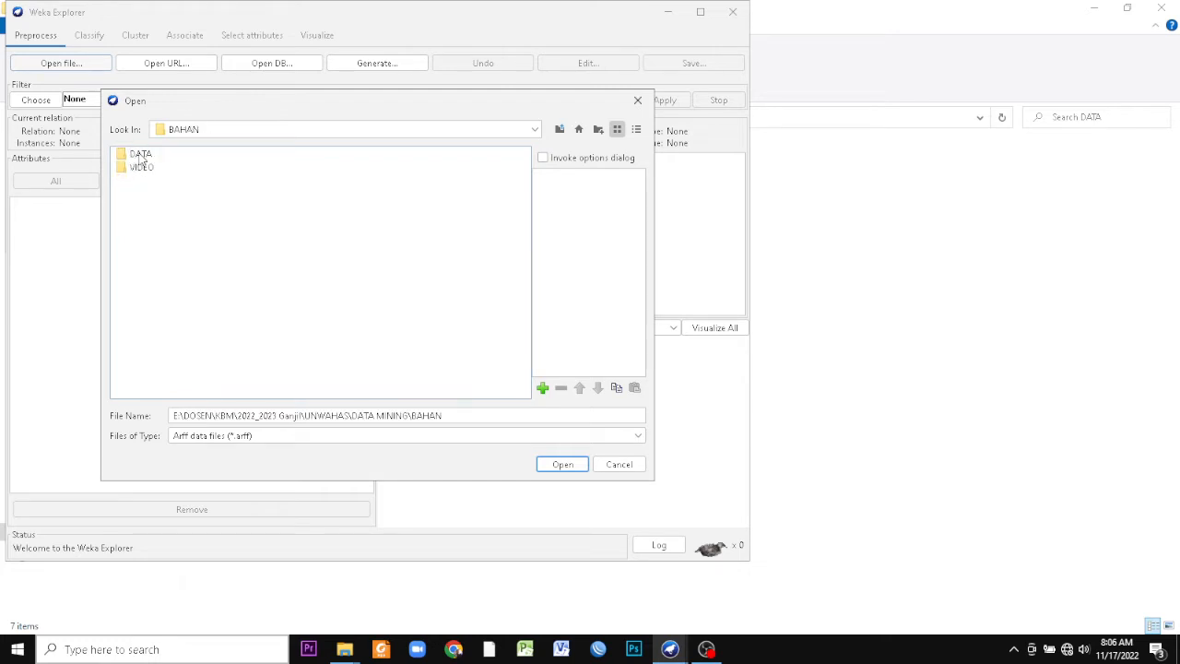
click(140, 154)
double_click(141, 157)
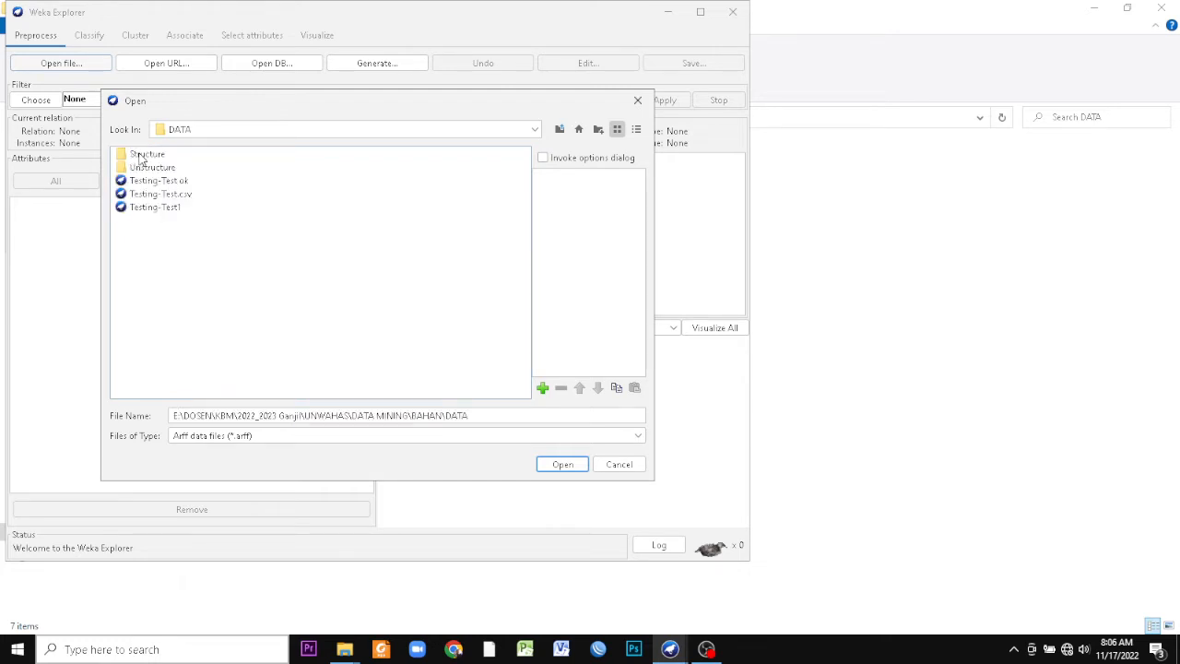
- Set the file type to CSV data files, load Training-Test, and view the class attribute's distribution
click(199, 433)
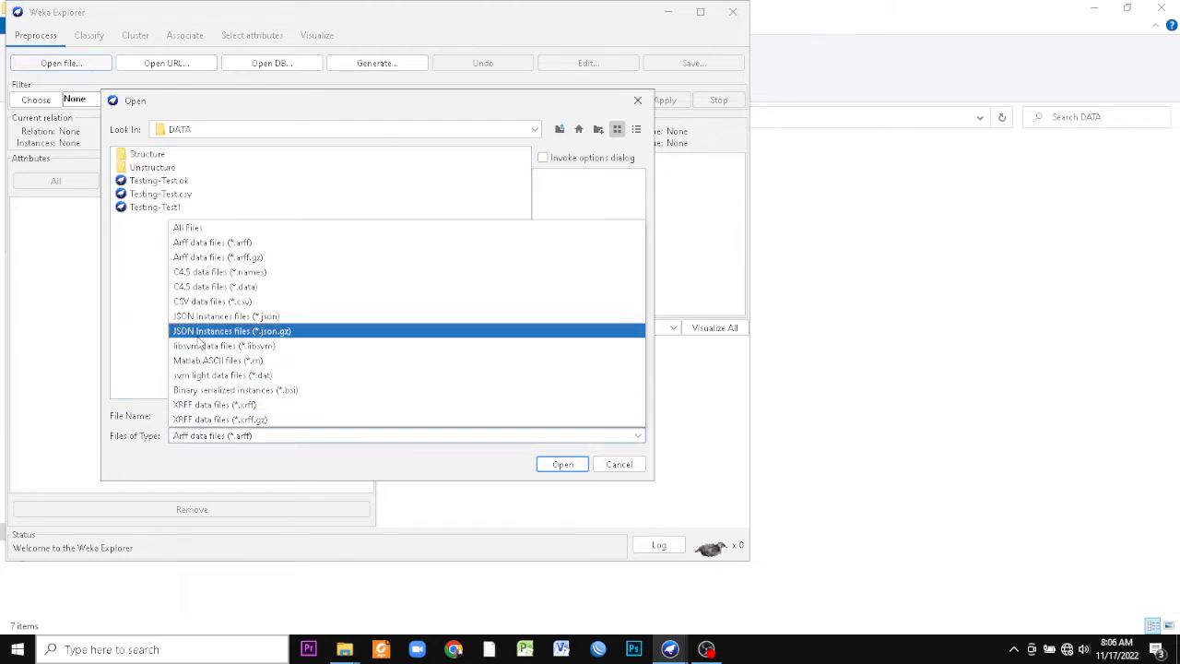
click(189, 301)
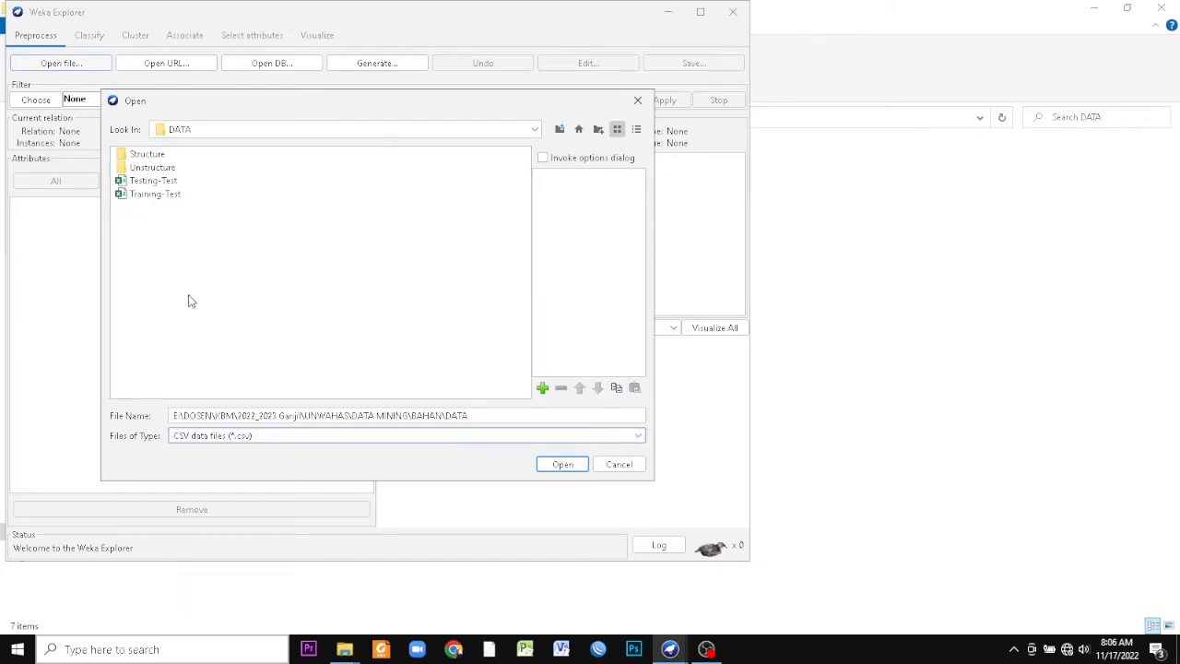
double_click(156, 195)
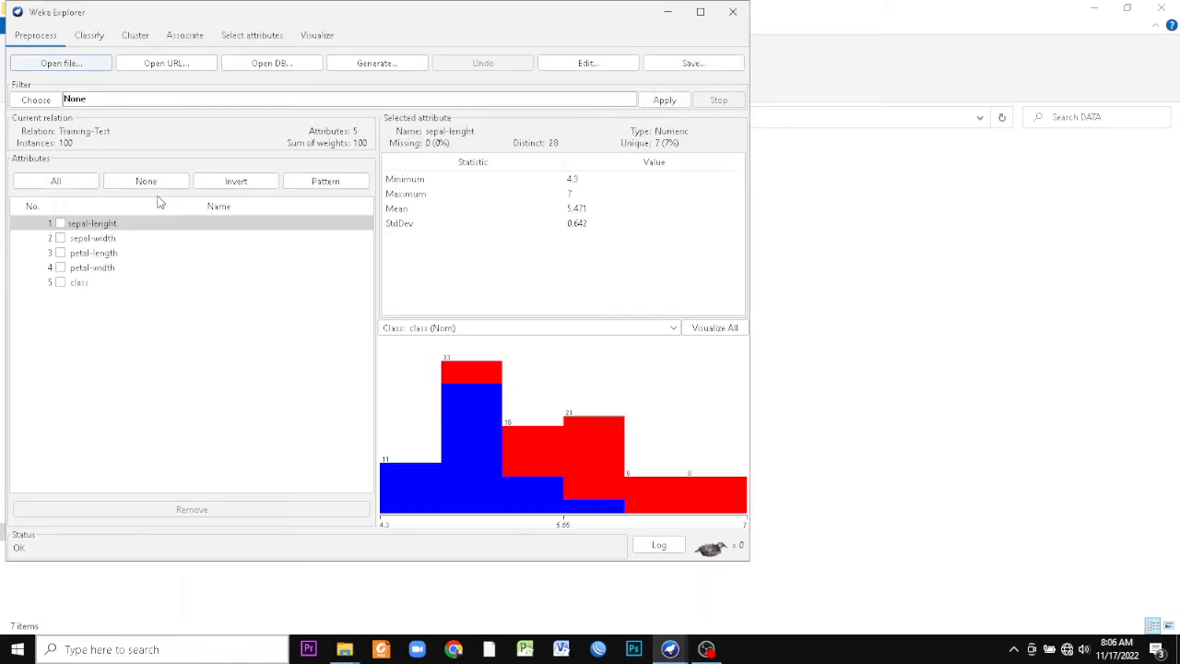
click(60, 283)
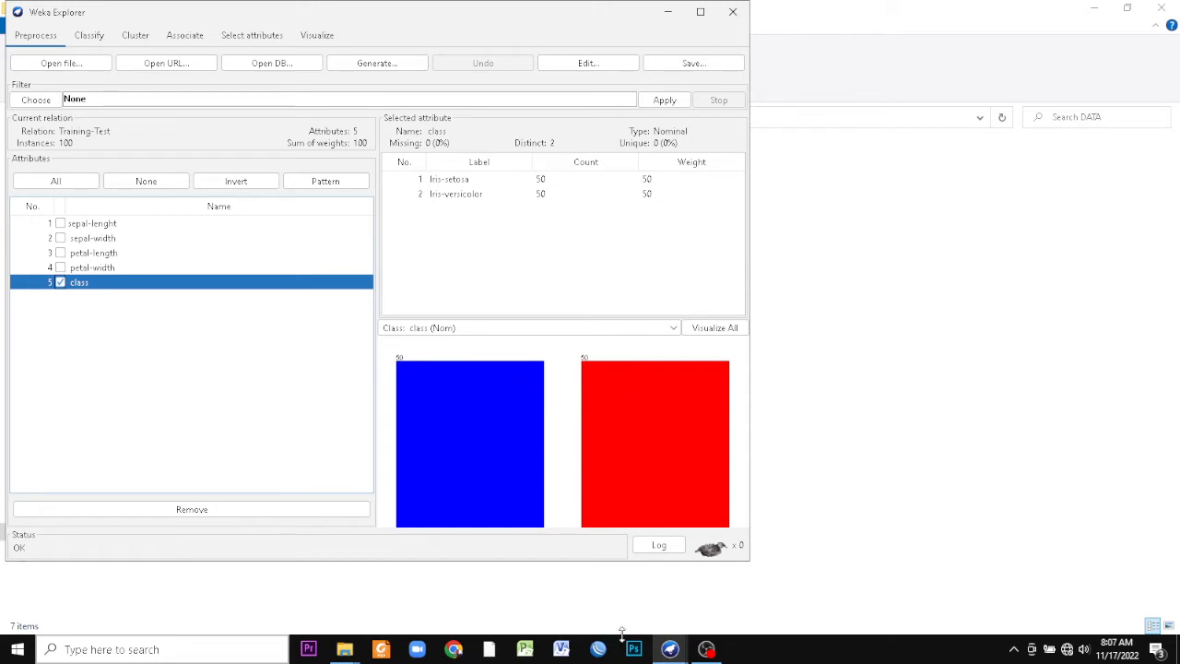
- Open the Training-Test CSV from the DATA folder in Excel and highlight the Iris-setosa entries in the class column
mouse_move(344, 650)
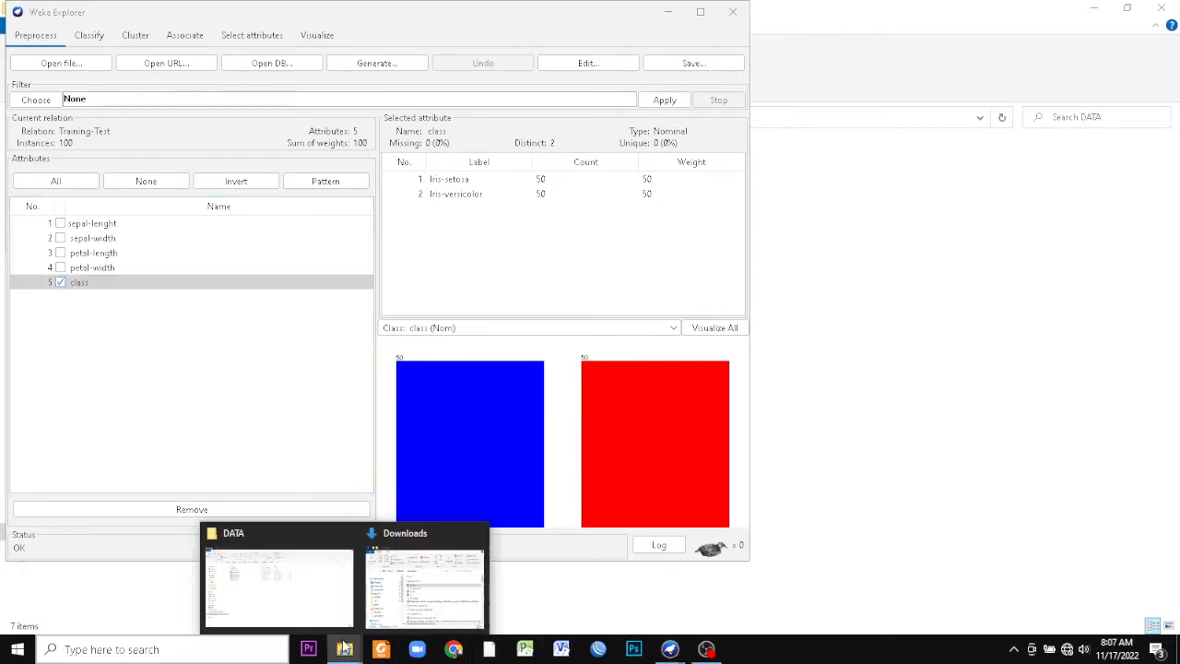
click(328, 587)
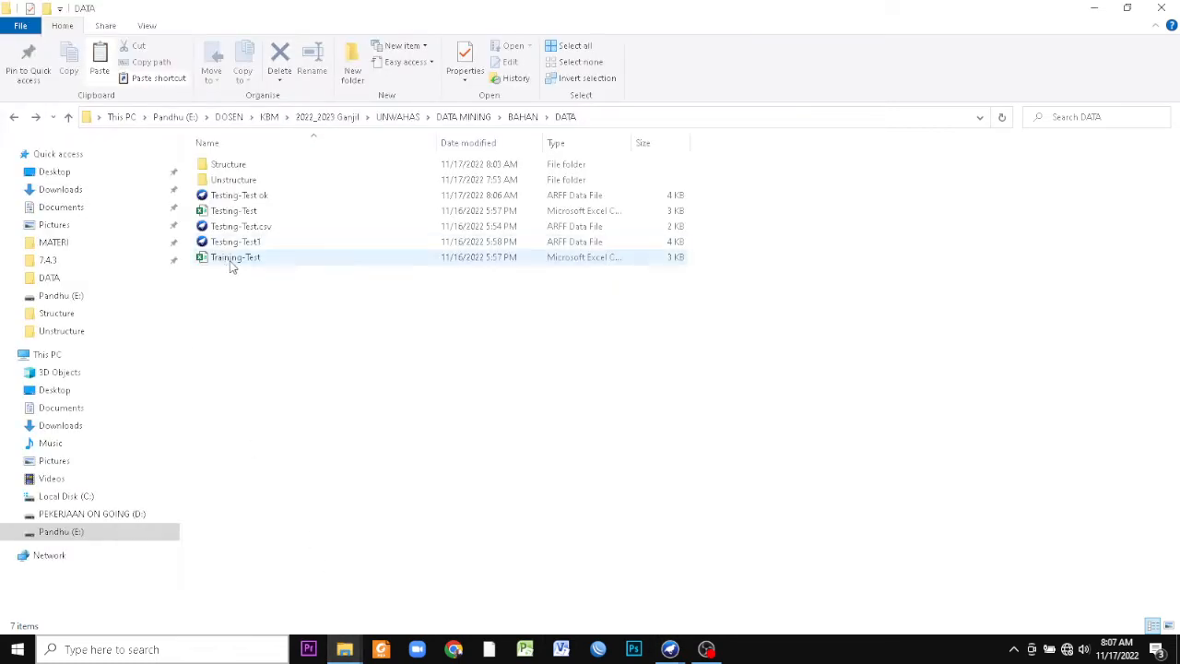
double_click(231, 261)
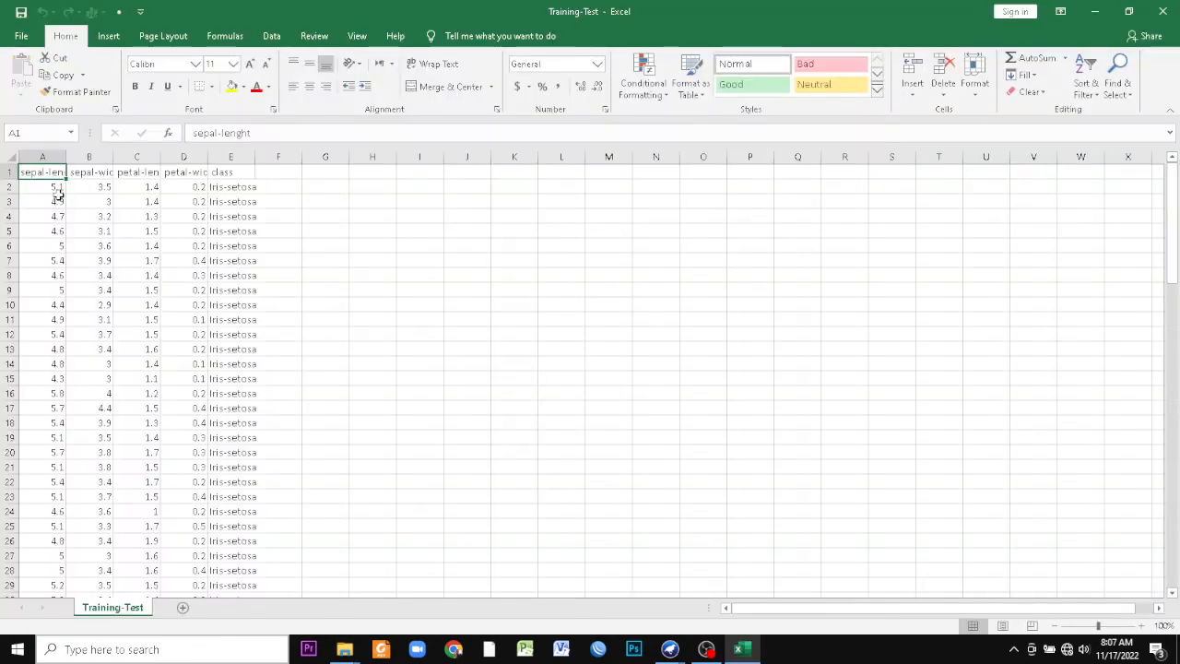
click(49, 189)
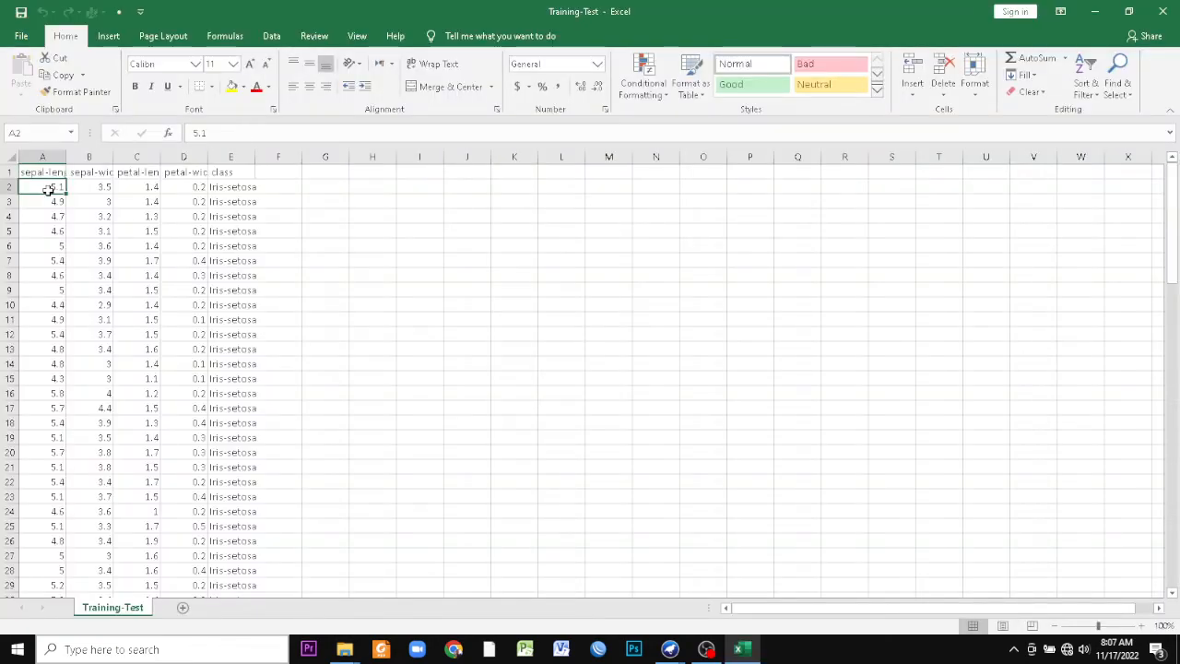
drag(49, 189, 237, 457)
click(240, 188)
scroll(387, 461, down, 3)
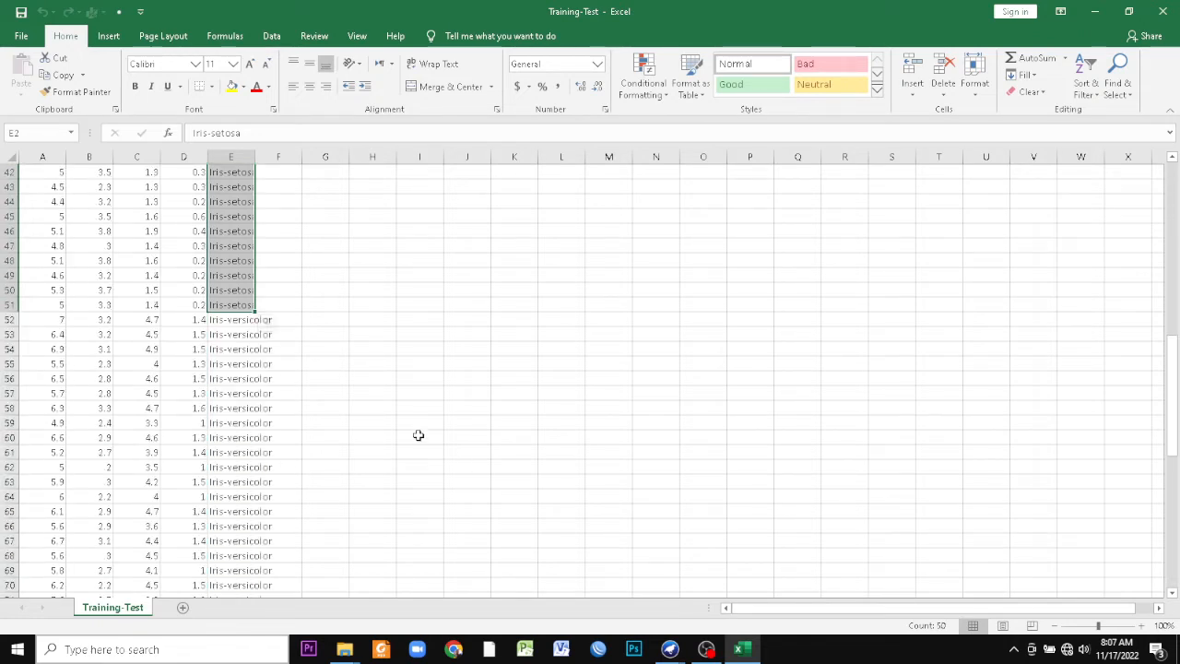
- Highlight the Iris-versicolor entries in the class column, return to the first rows, and minimise the workbook
click(221, 321)
drag(221, 321, 224, 566)
scroll(299, 439, up, 20)
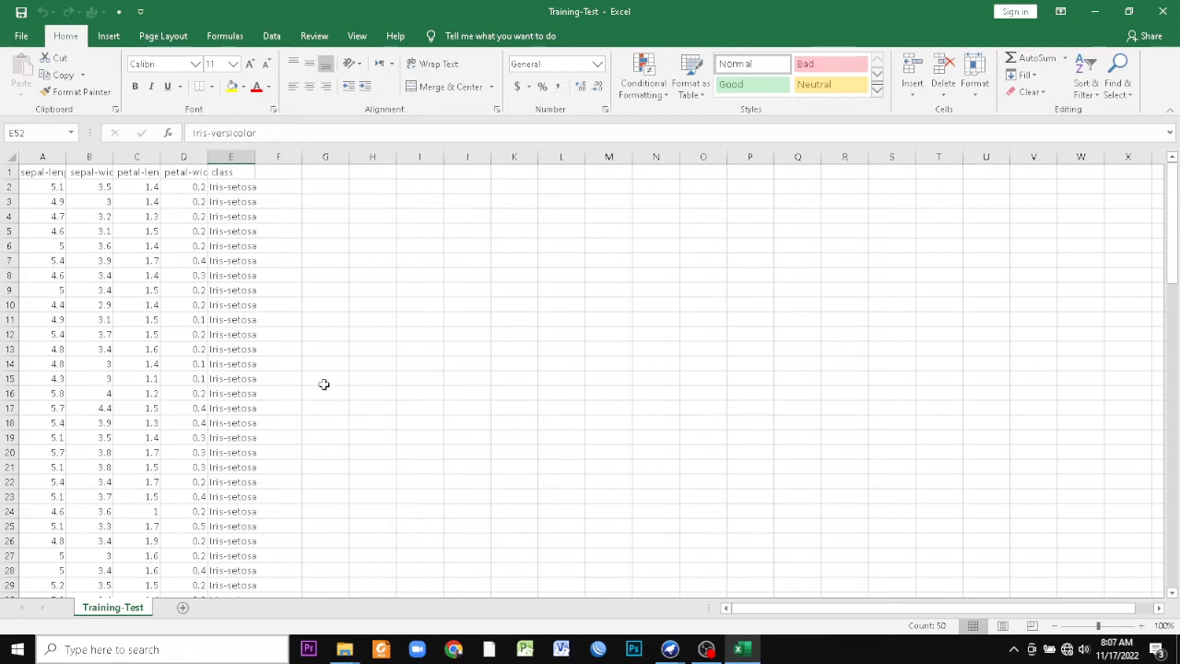
click(544, 291)
click(1105, 11)
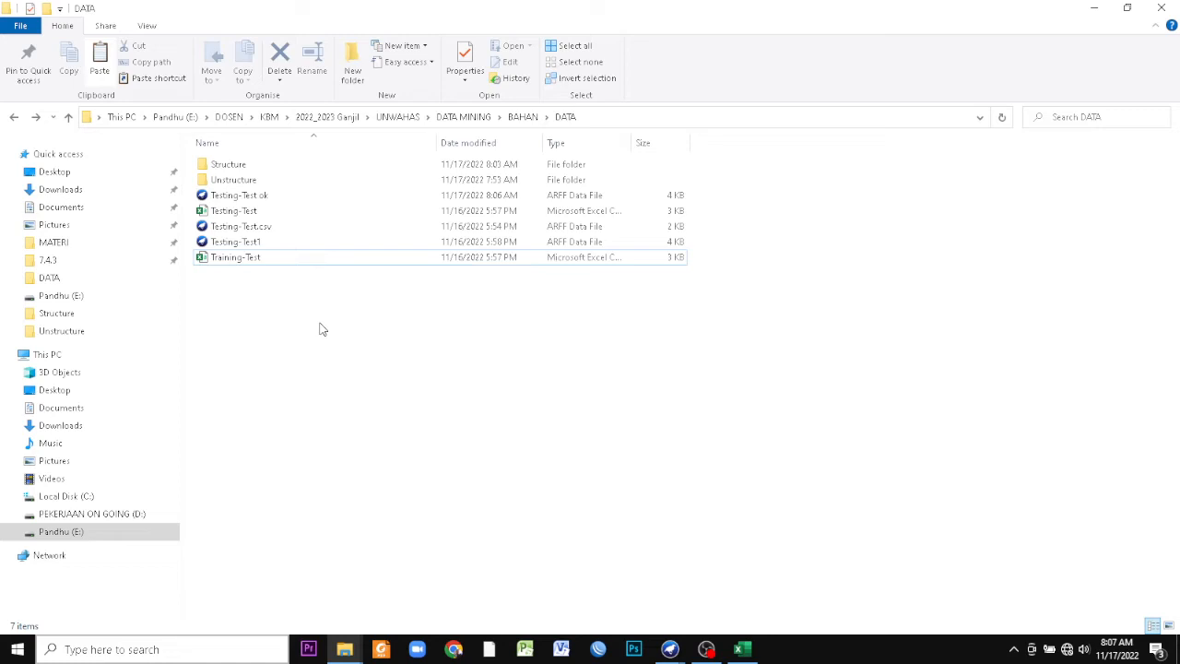
- Bring the Training-Test workbook back, compare the attribute values of the Iris-setosa and Iris-versicolor records, and minimise it
click(743, 649)
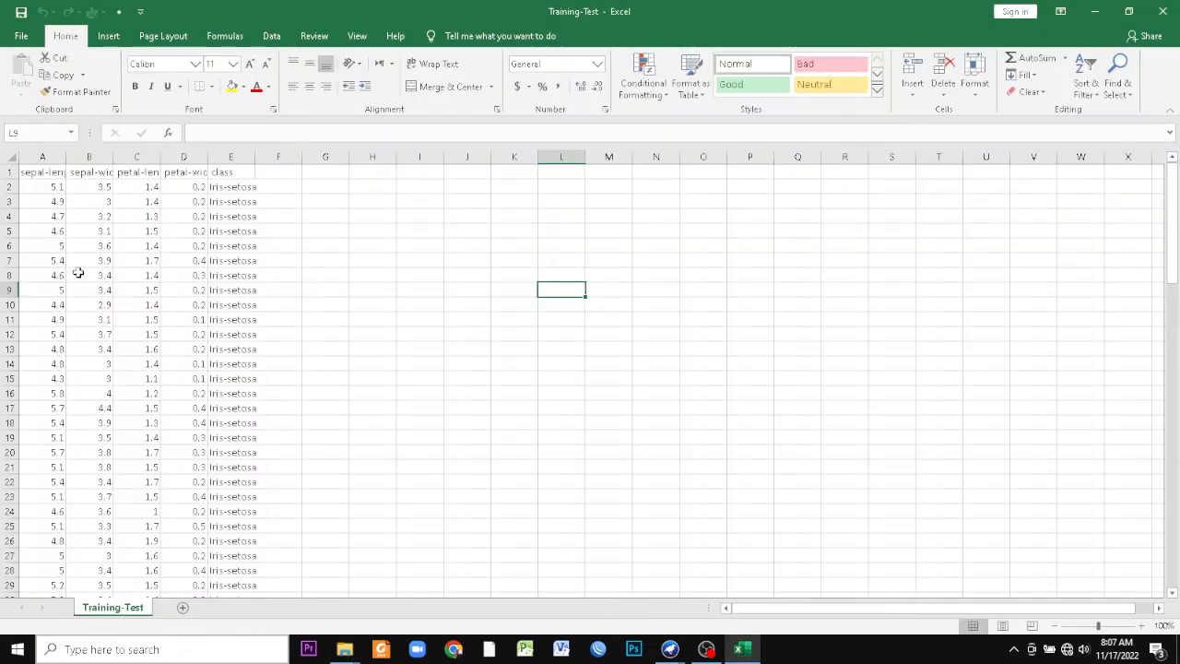
click(26, 203)
click(83, 205)
click(132, 208)
click(219, 202)
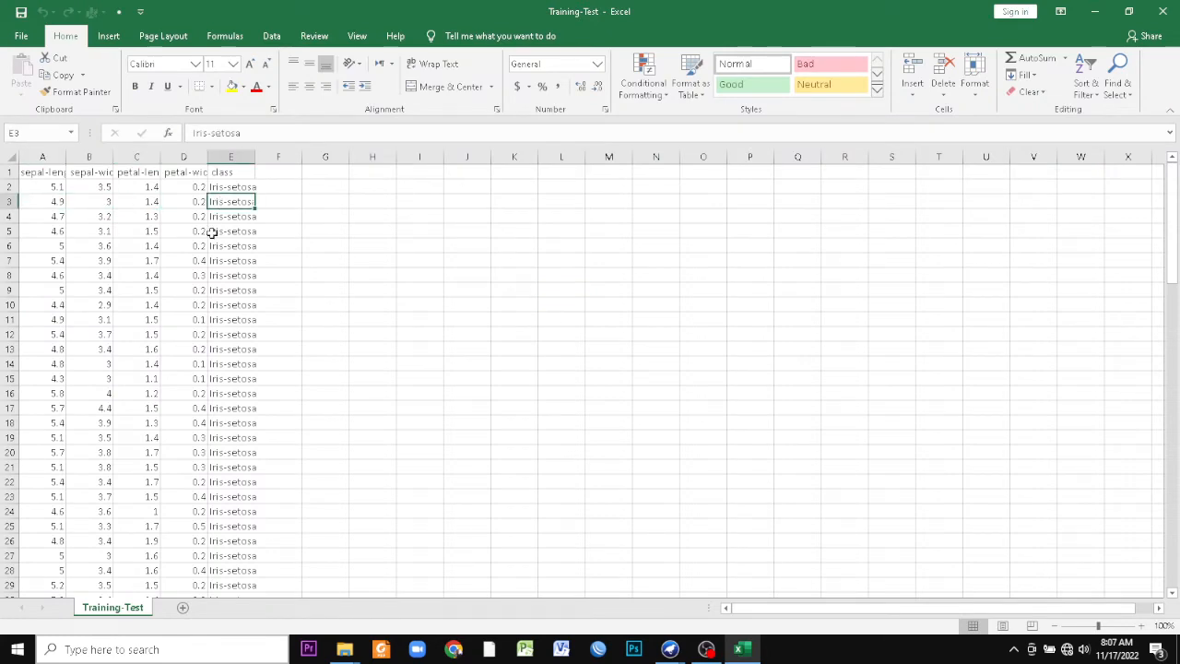
scroll(212, 232, down, 17)
click(95, 231)
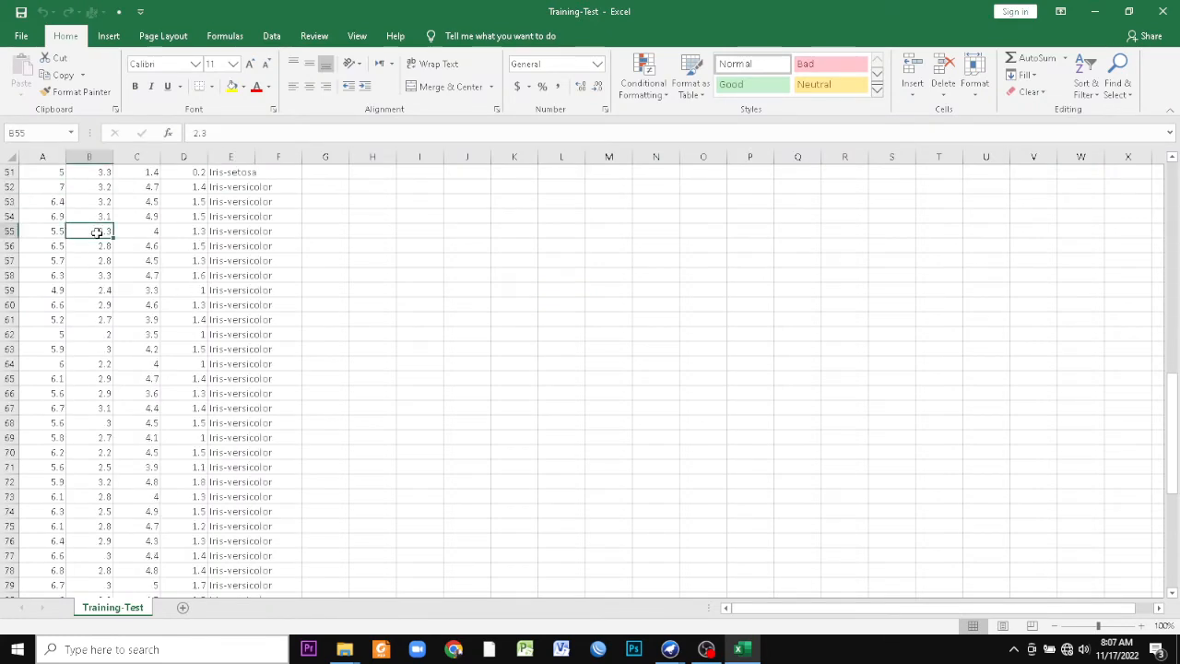
click(199, 234)
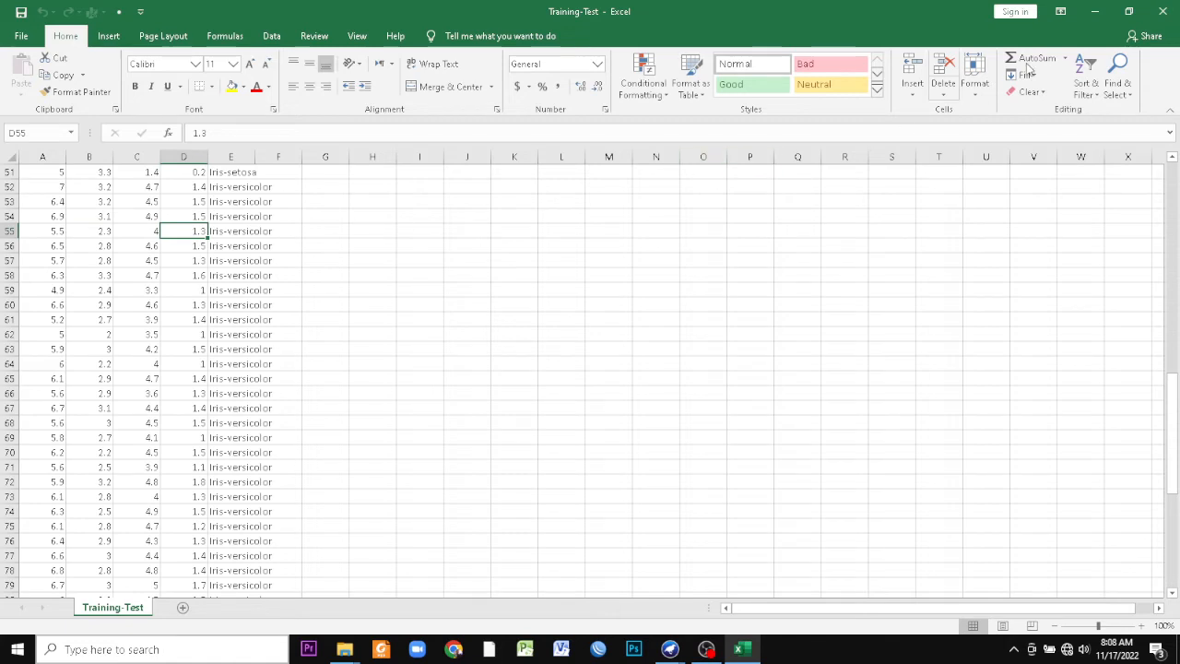
click(1094, 11)
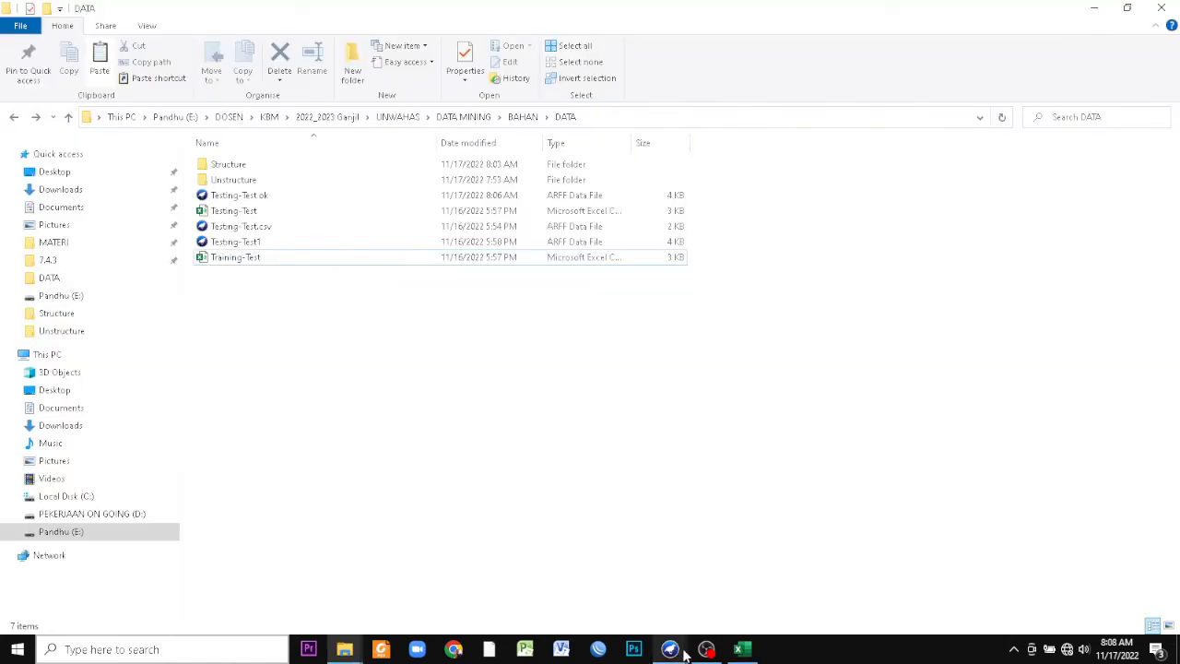
- Back in the Weka Explorer, view the statistics of sepal-lenght, sepal-width and petal-length, and leave all attributes unticked
mouse_move(685, 653)
click(705, 604)
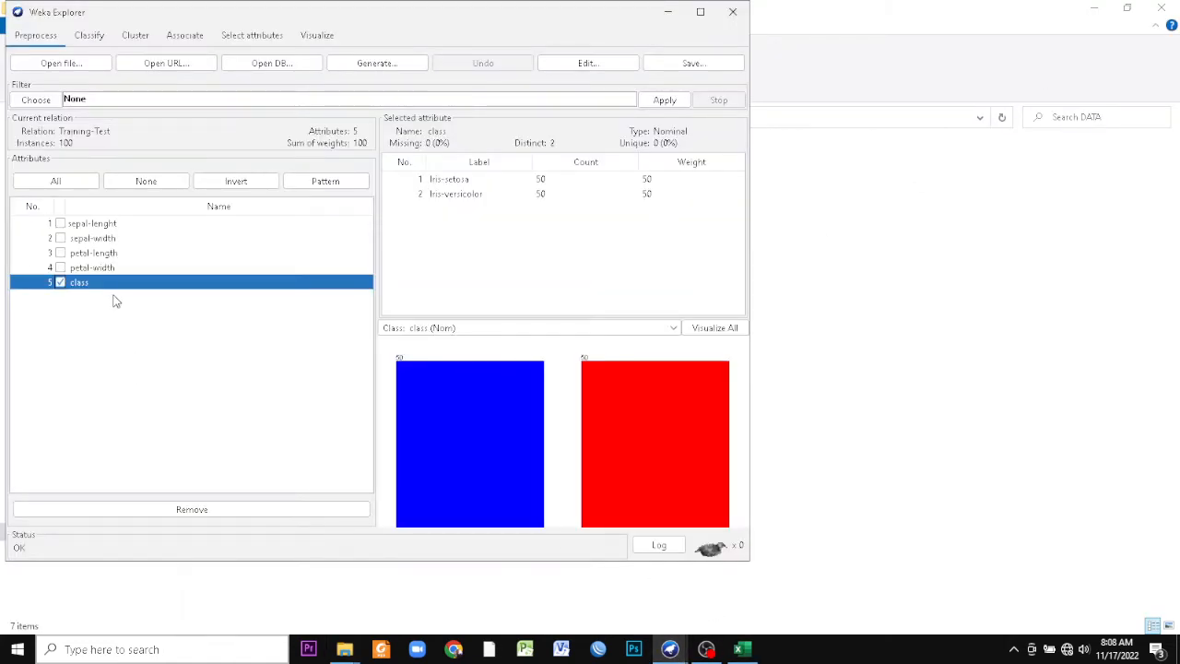
click(61, 282)
click(60, 226)
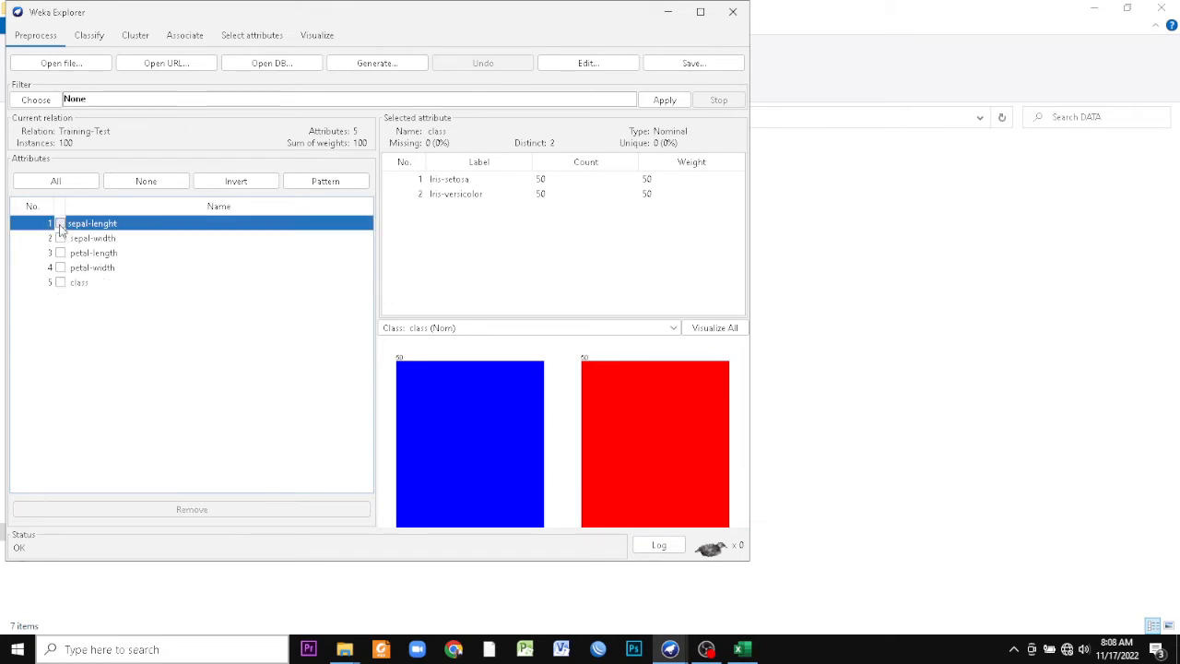
click(60, 225)
click(60, 239)
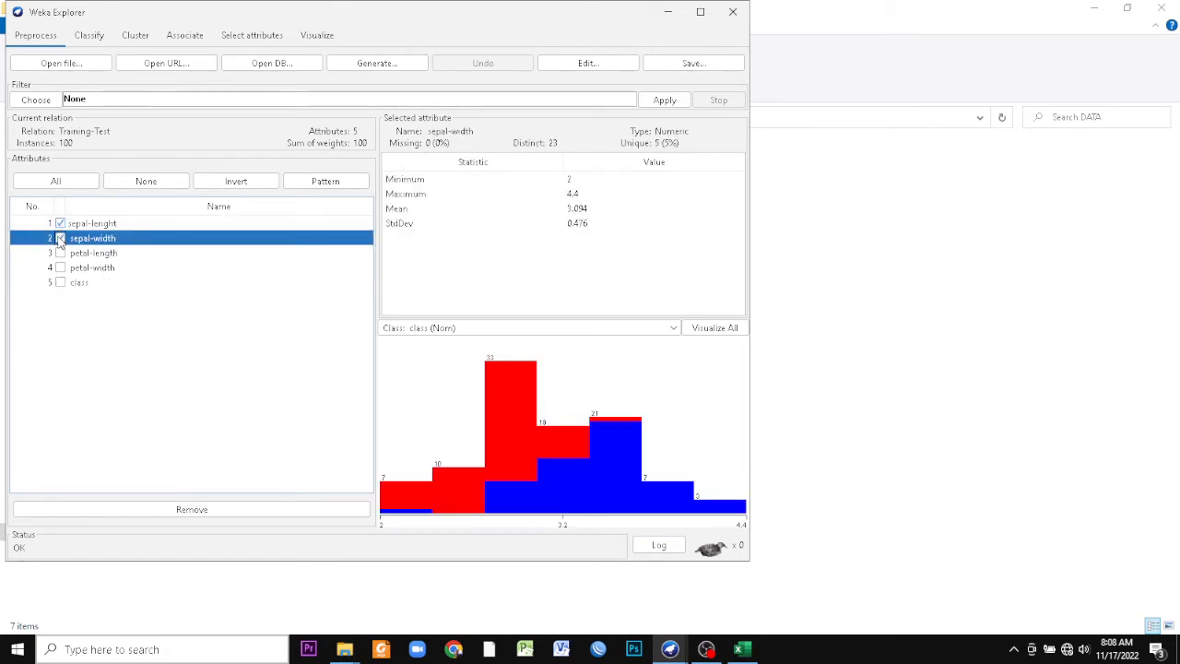
click(60, 253)
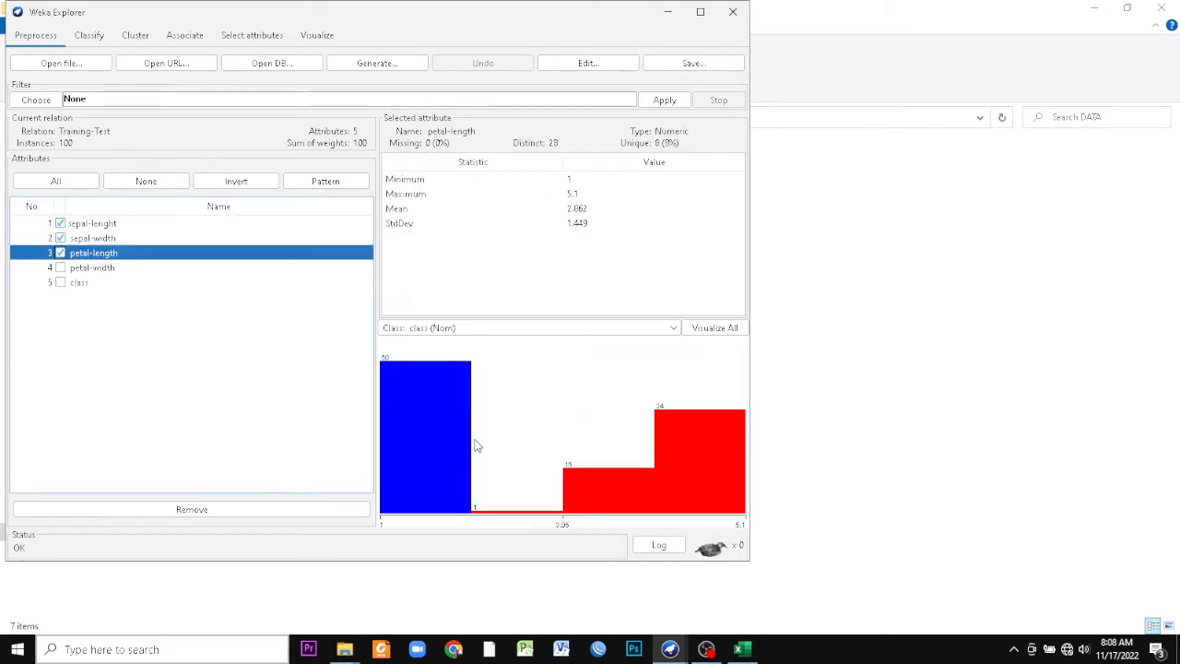
click(60, 253)
click(60, 239)
click(60, 224)
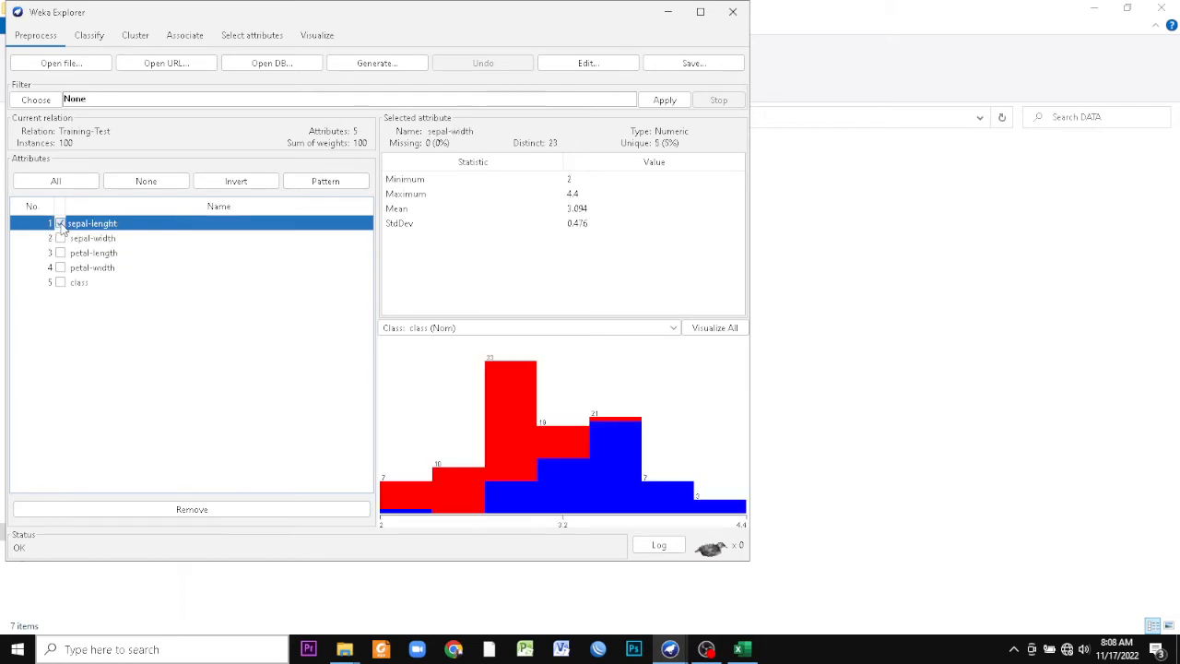
click(60, 224)
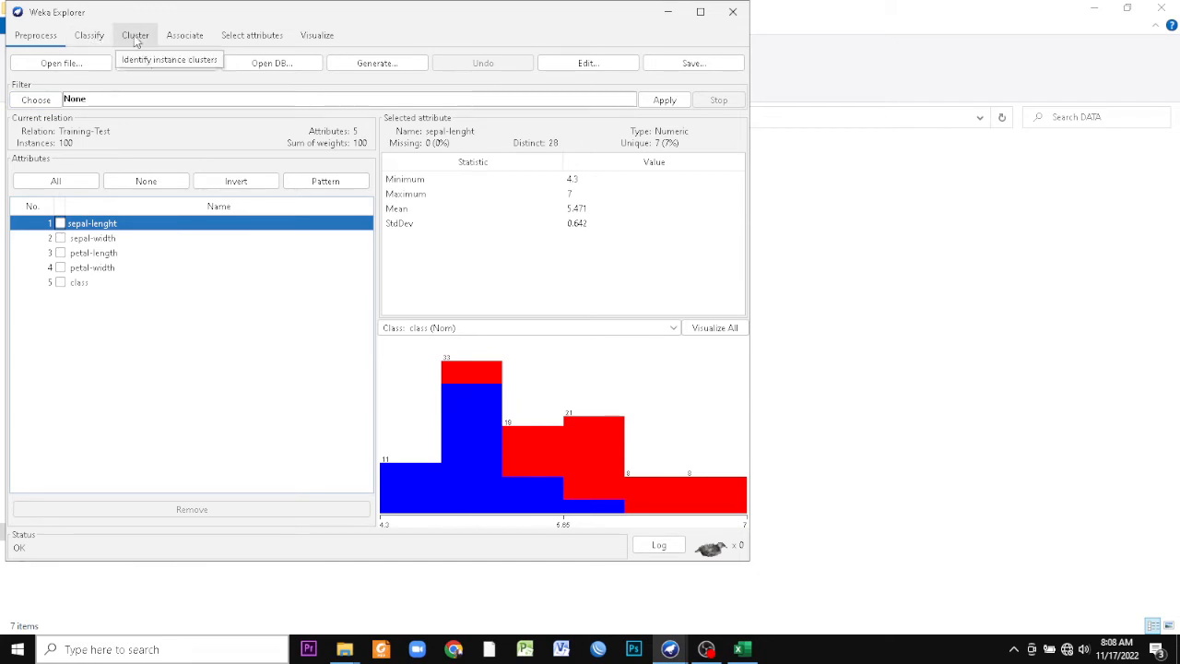
- Choose NaiveBayes from the bayes group as the classifier for the Training-Test data
click(90, 37)
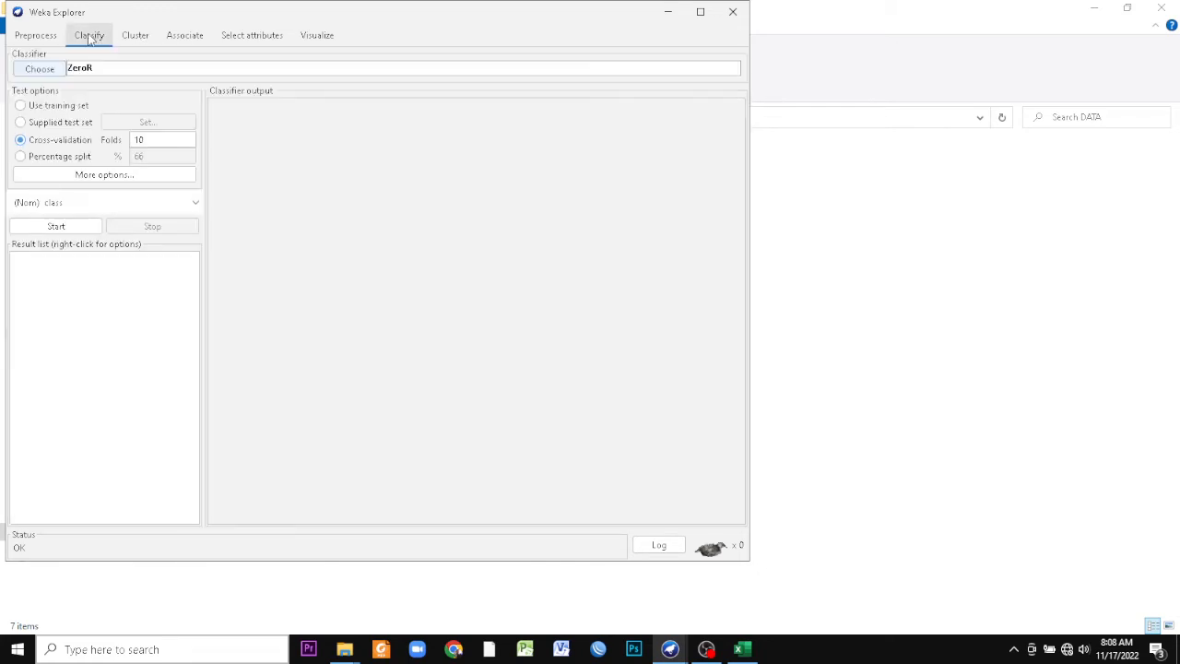
click(42, 73)
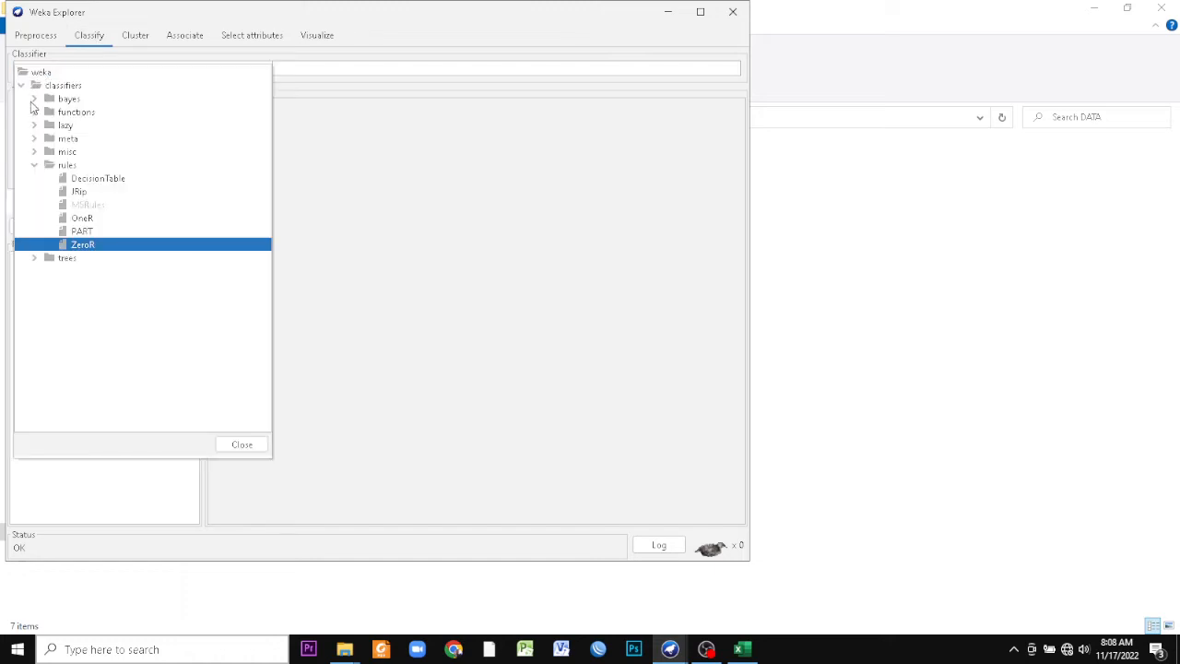
click(33, 100)
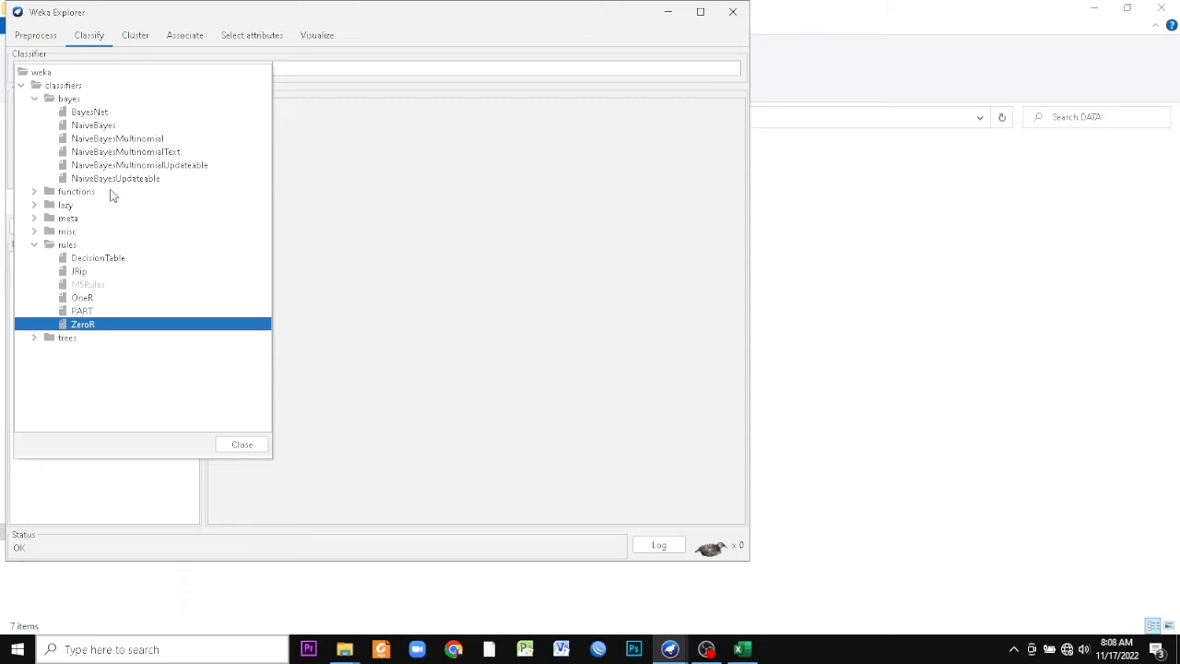
click(91, 126)
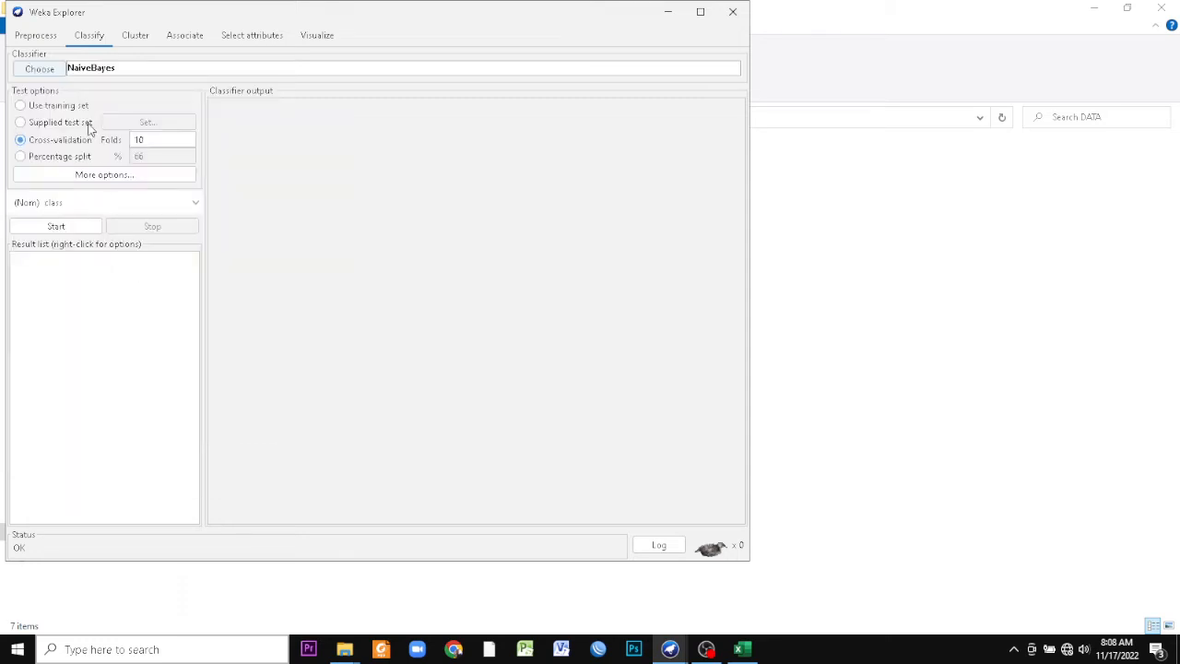
- View the NaiveBayes options without changing them, and run the classifier with 10-fold cross-validation on the class attribute
click(111, 75)
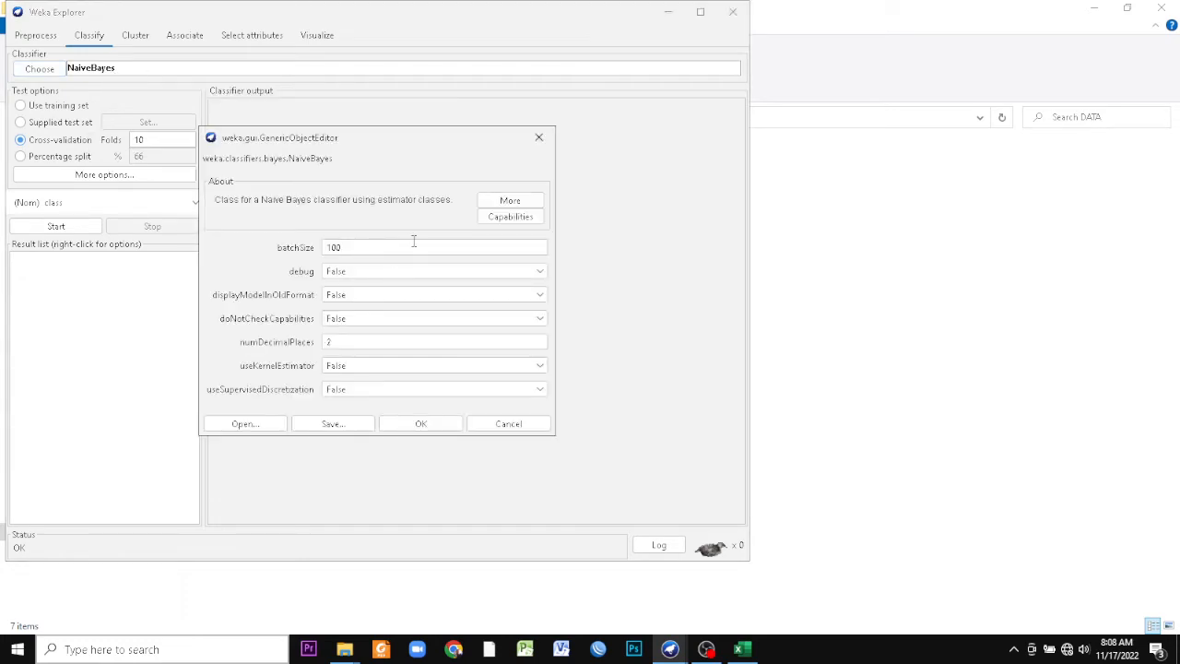
click(537, 137)
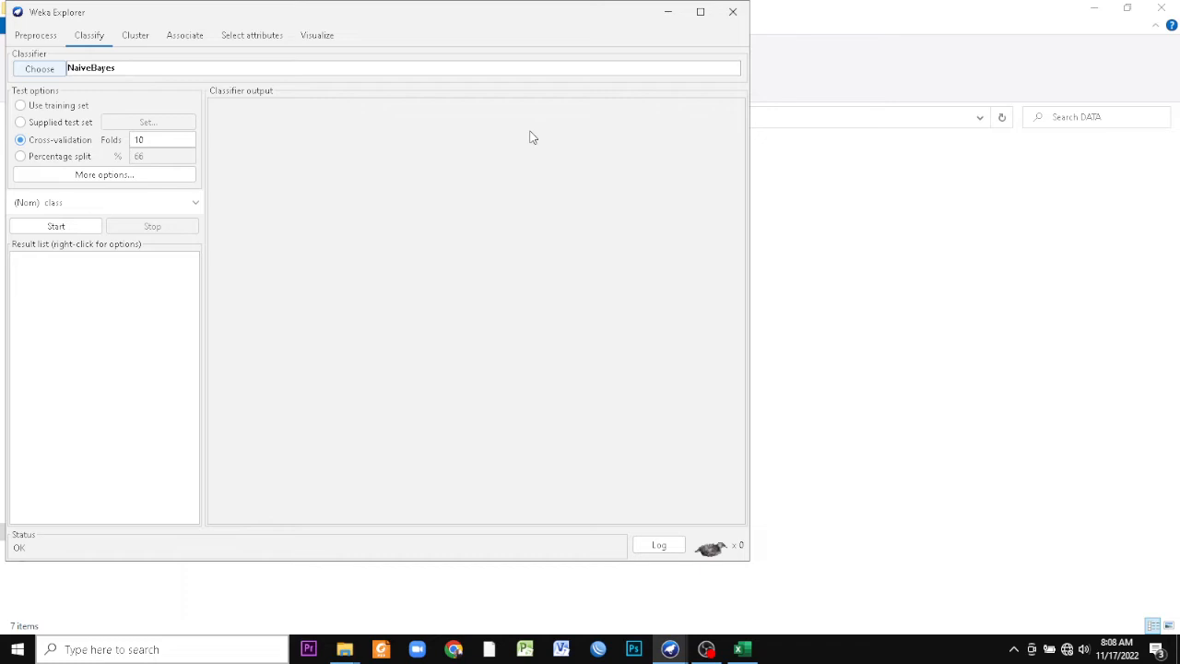
click(46, 226)
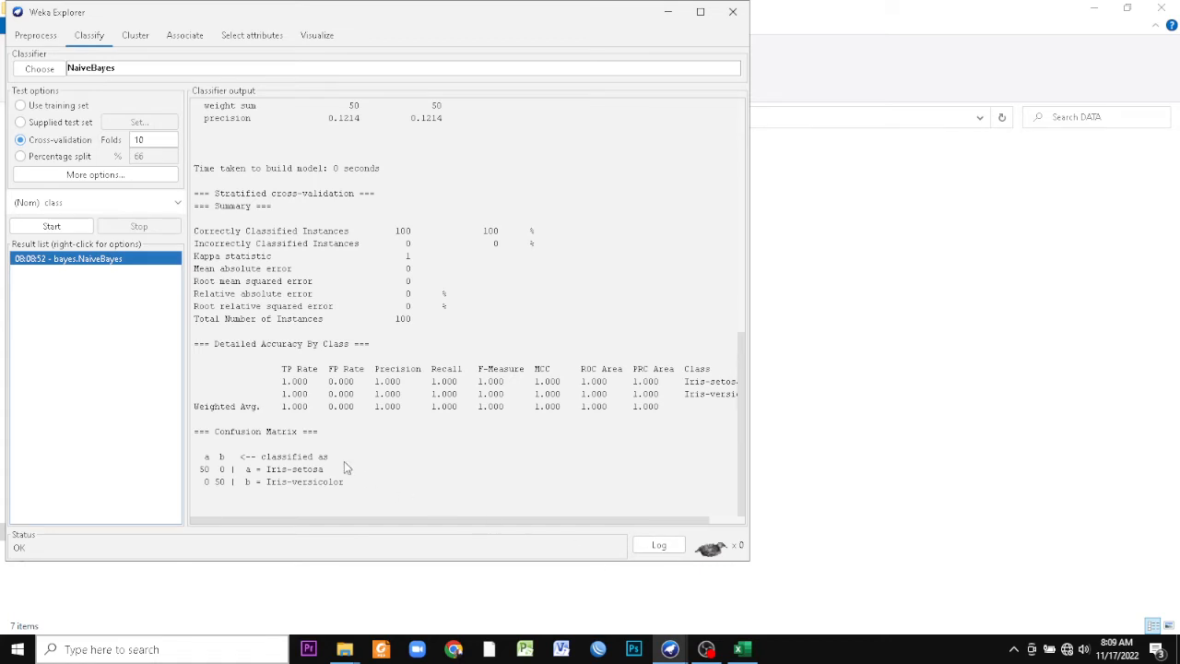
- Switch to the Training-Test workbook in Excel and highlight the Iris-setosa records, followed by the Iris-versicolor records down to the last row
click(741, 649)
scroll(210, 367, up, 15)
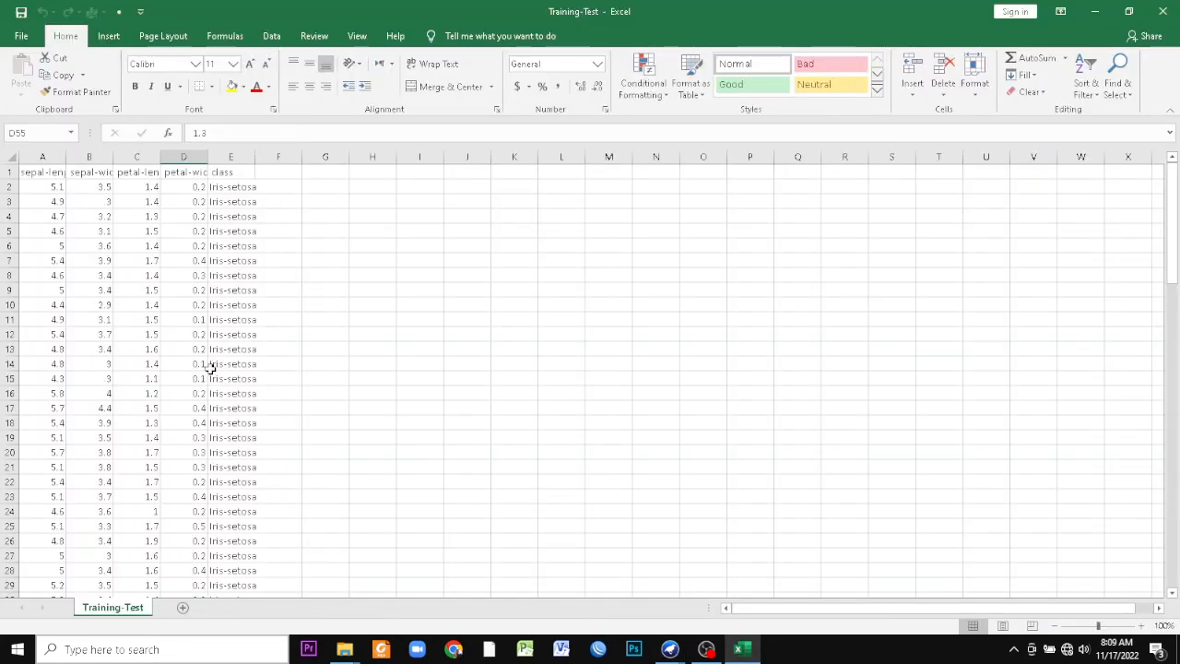
click(49, 213)
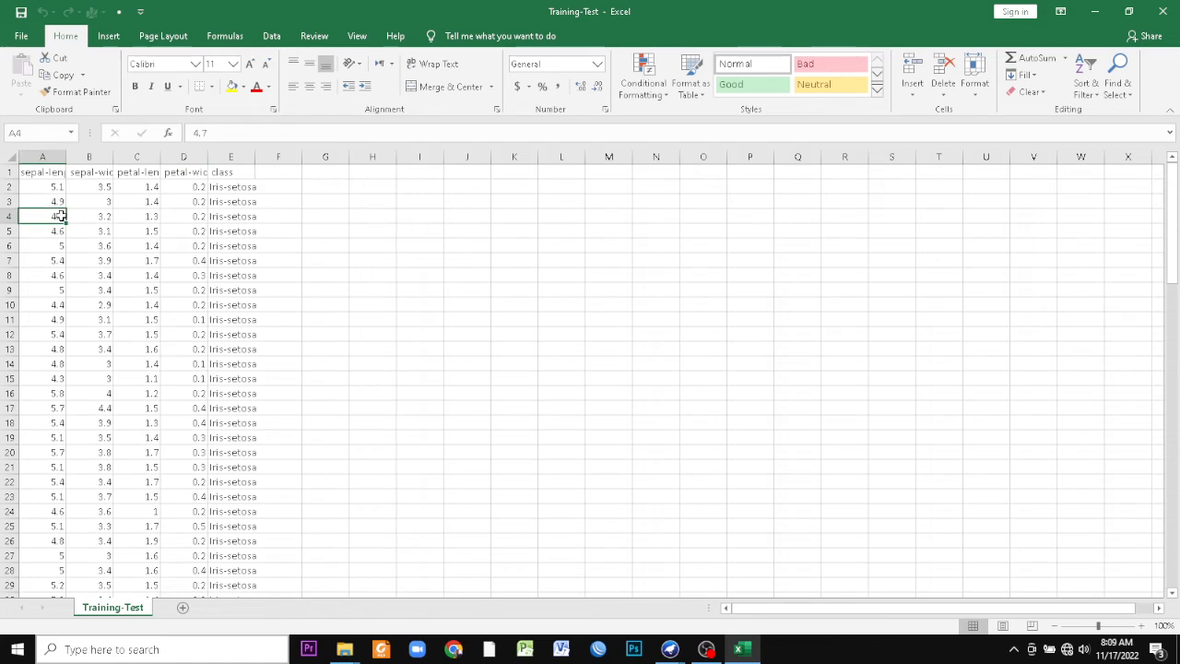
drag(31, 190, 270, 660)
click(226, 262)
drag(268, 661, 268, 661)
- Return to the Weka Explorer and examine the confusion matrix of the NaiveBayes cross-validation result
mouse_move(669, 653)
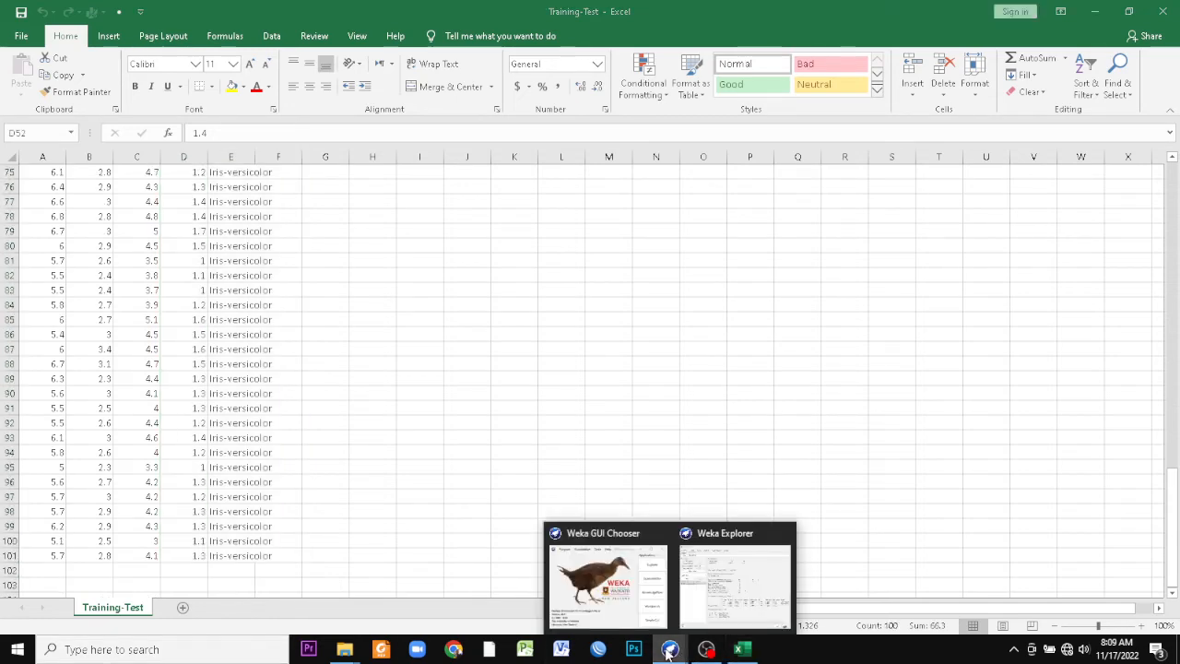
click(706, 598)
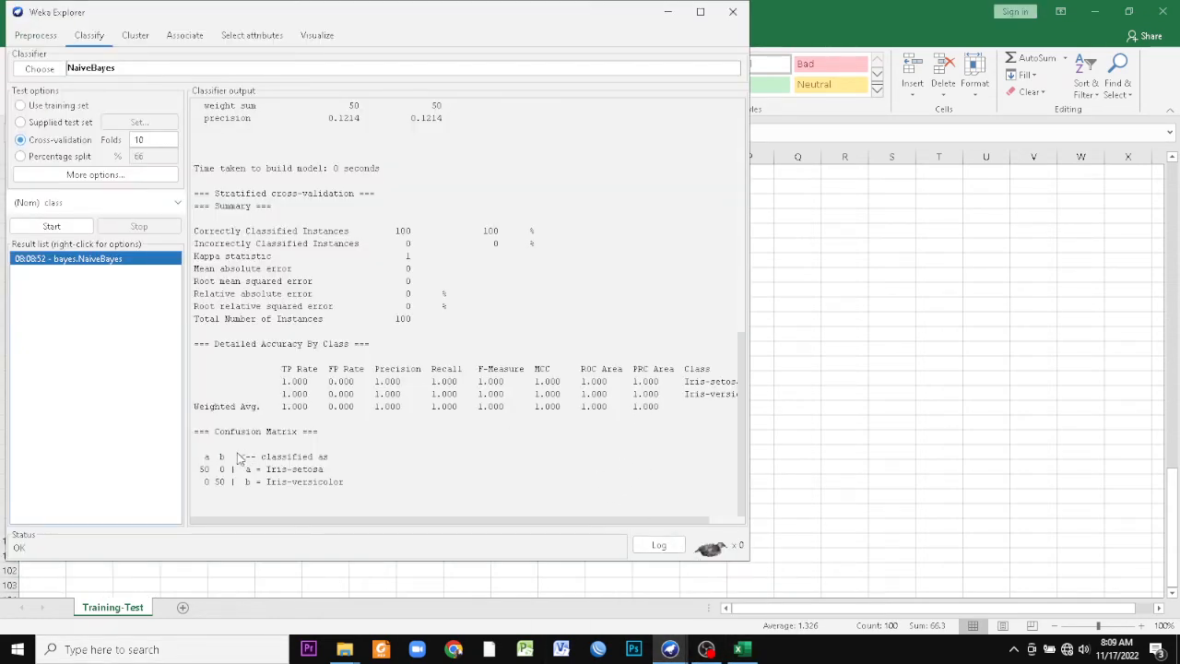
click(230, 489)
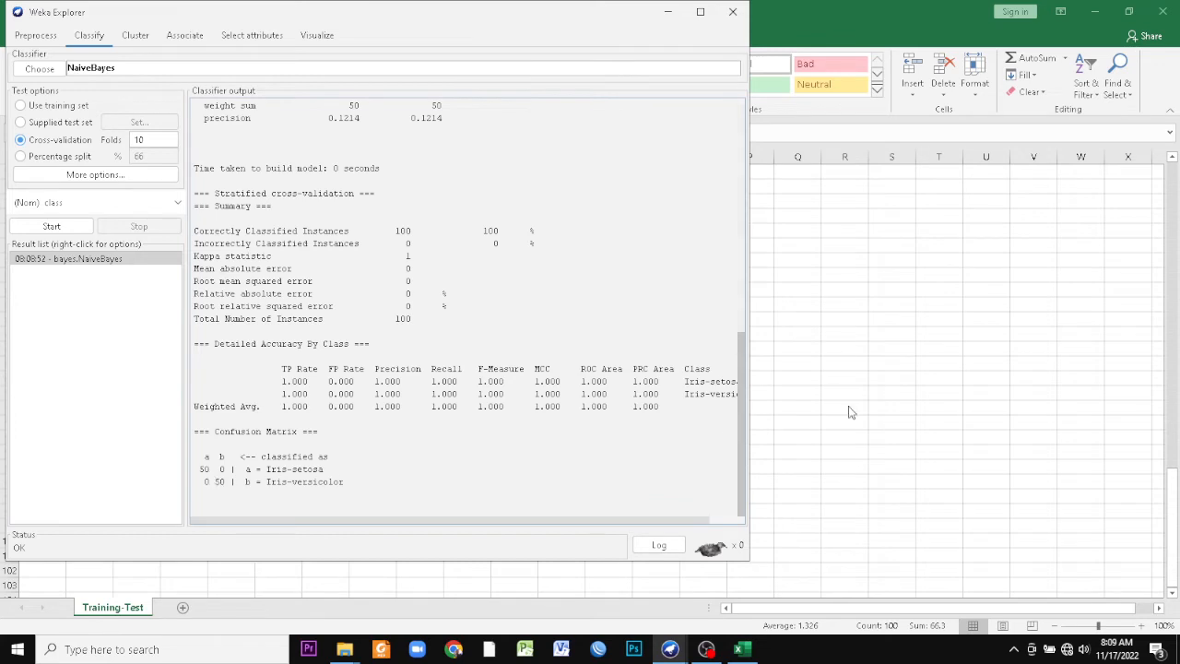
click(61, 363)
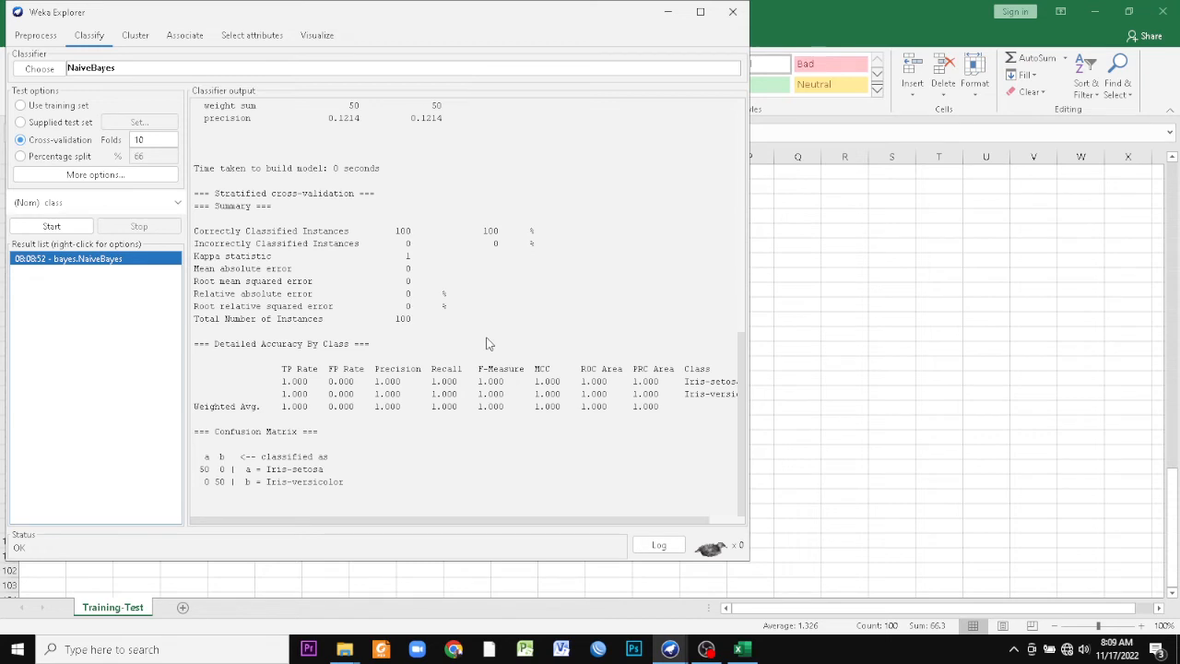
- Compare an Iris-setosa record with an Iris-versicolor record in the Training-Test workbook, and minimise the workbook
click(791, 293)
scroll(293, 290, up, 4)
drag(50, 216, 261, 214)
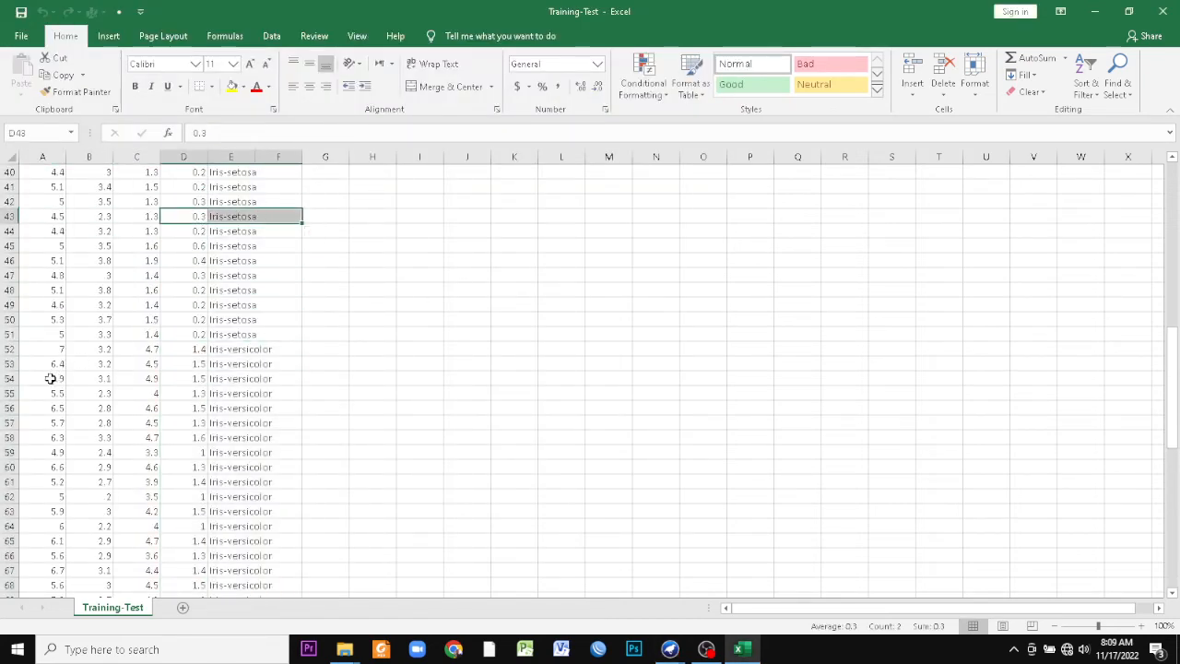
drag(50, 364, 143, 369)
click(217, 369)
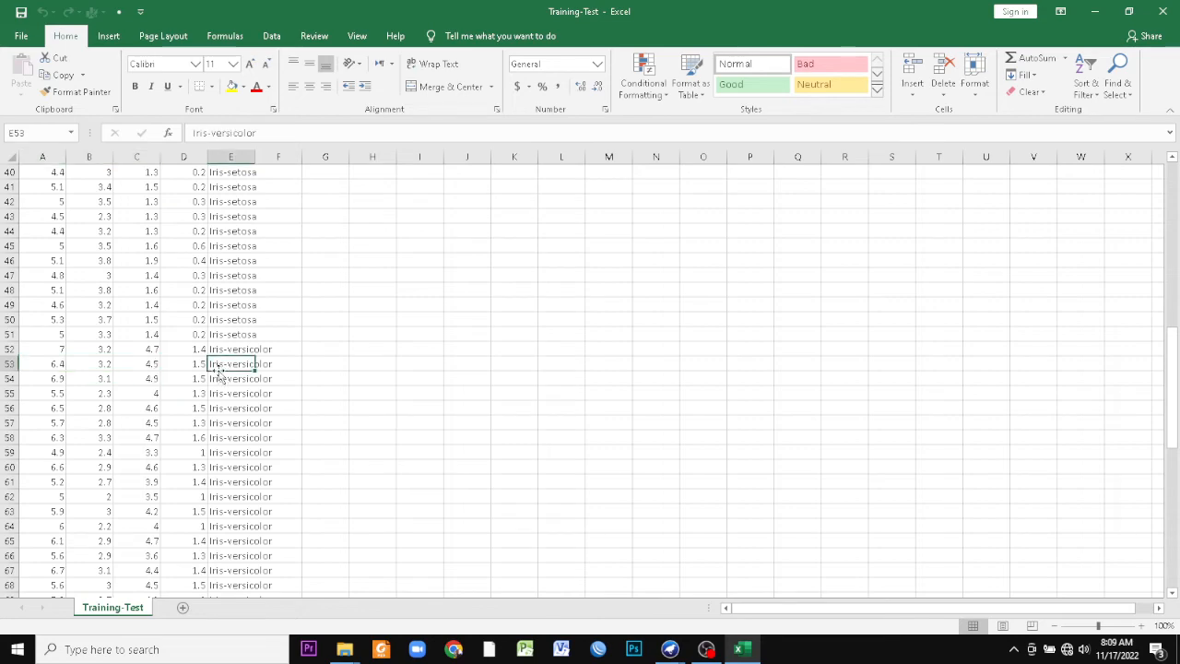
click(1094, 11)
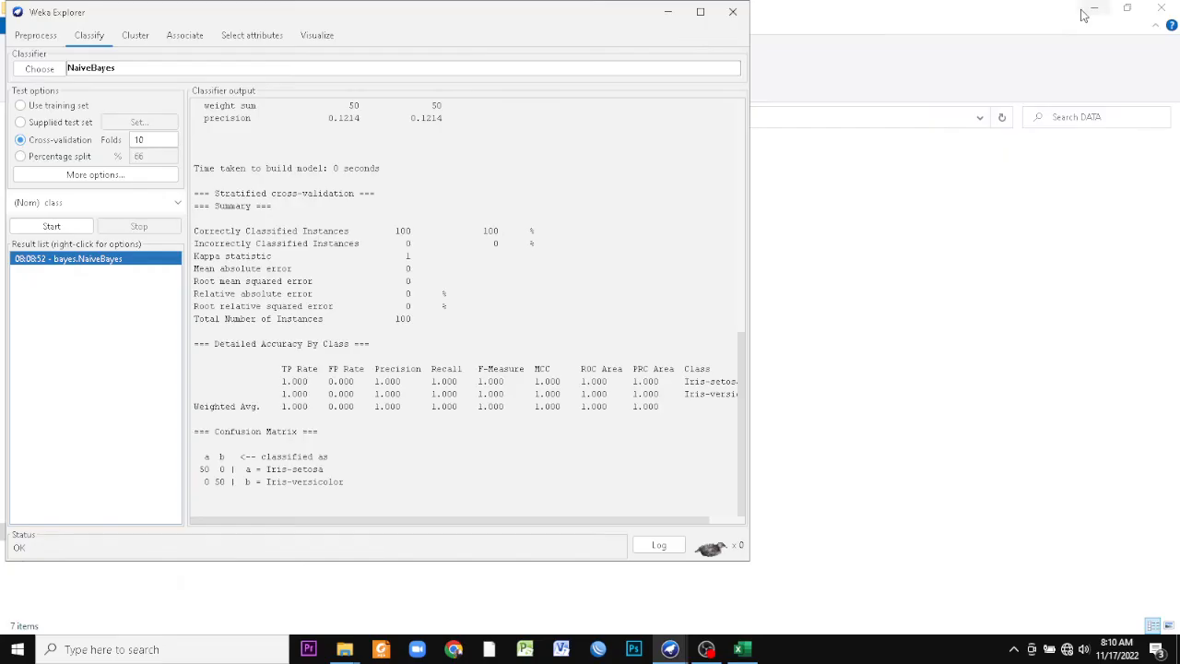
- Switch the test option to a supplied test set and load the ARFF file Testing-Test ok from the DATA folder
click(22, 123)
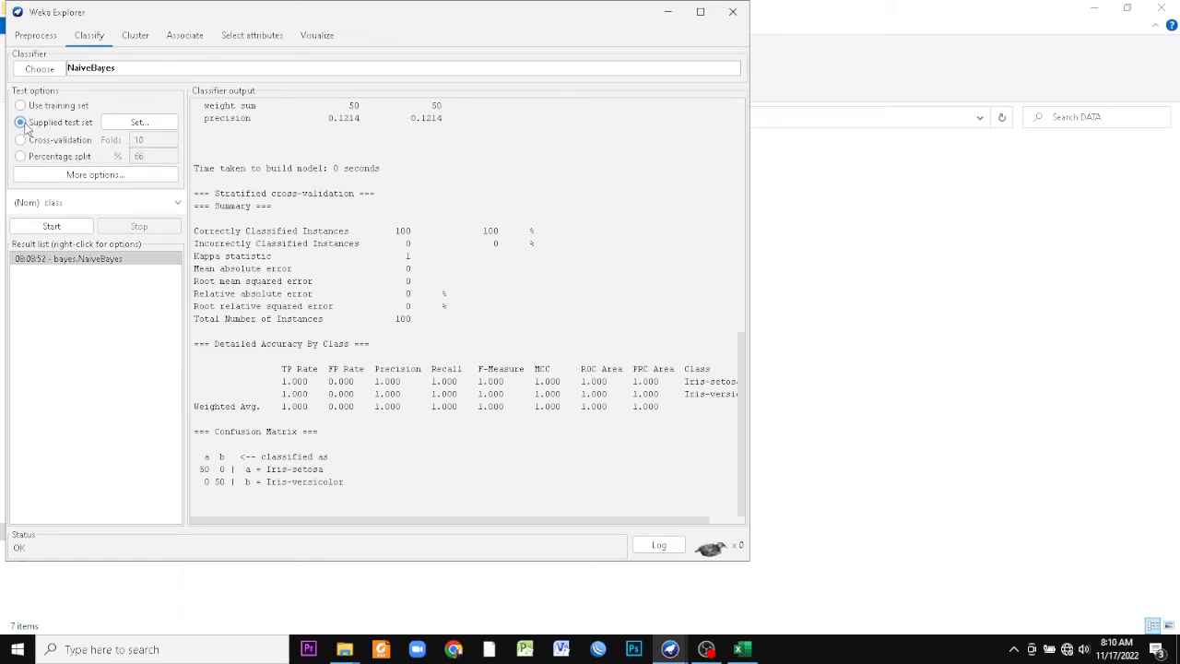
click(156, 123)
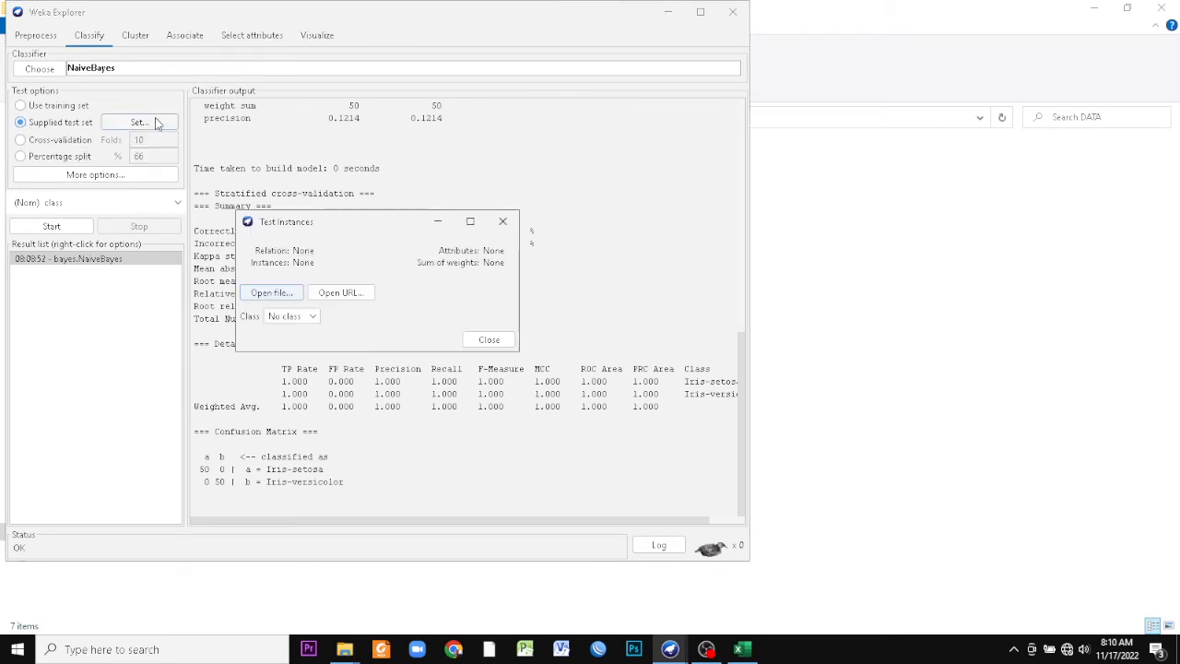
click(272, 293)
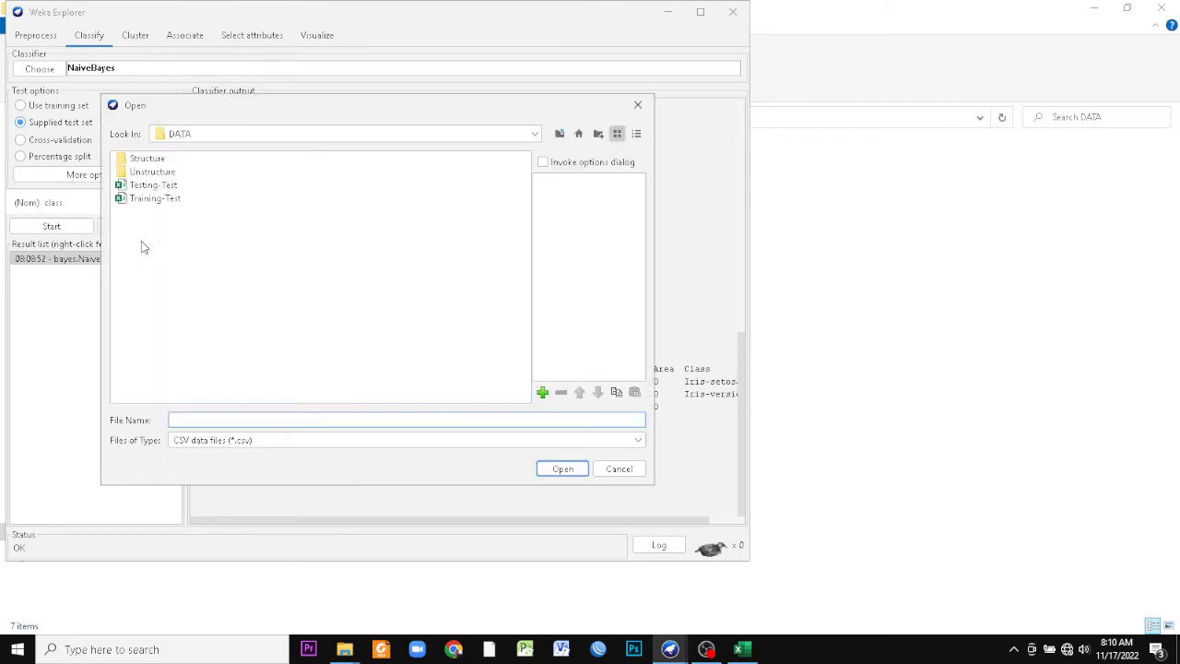
click(208, 442)
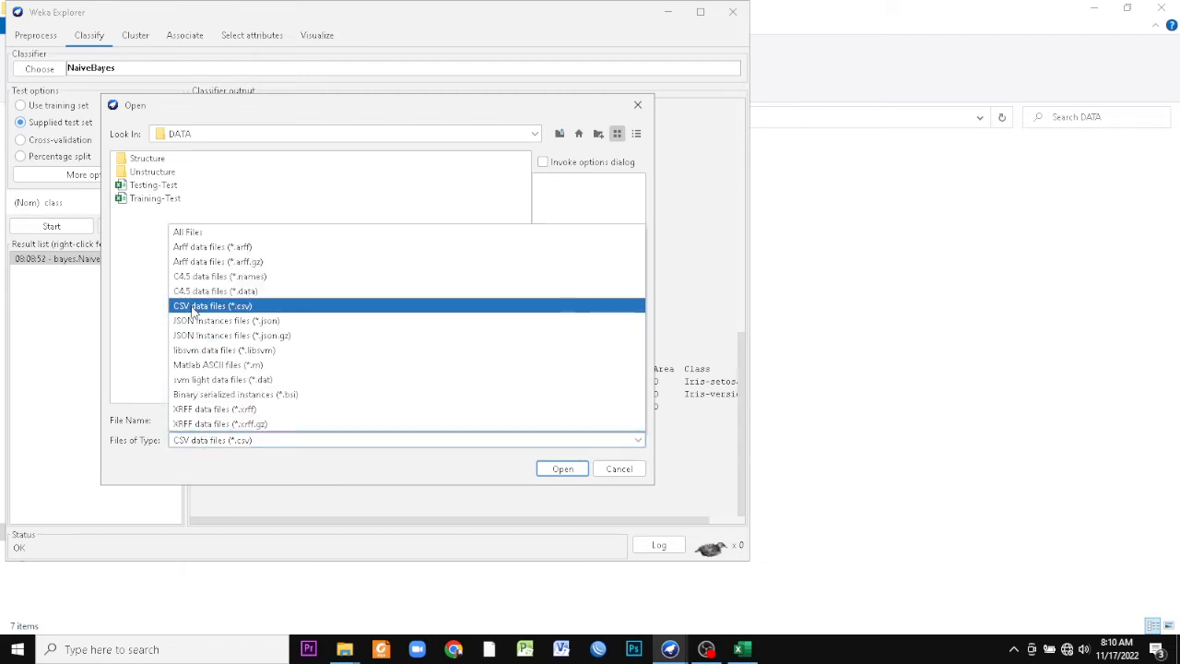
click(190, 247)
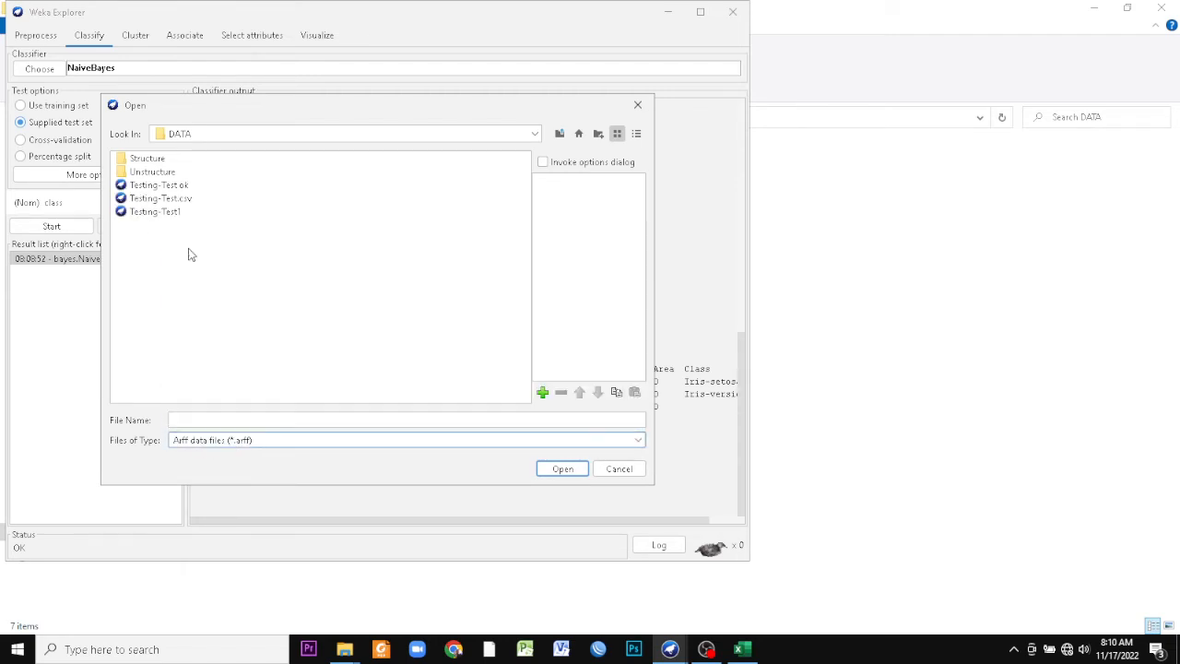
double_click(143, 187)
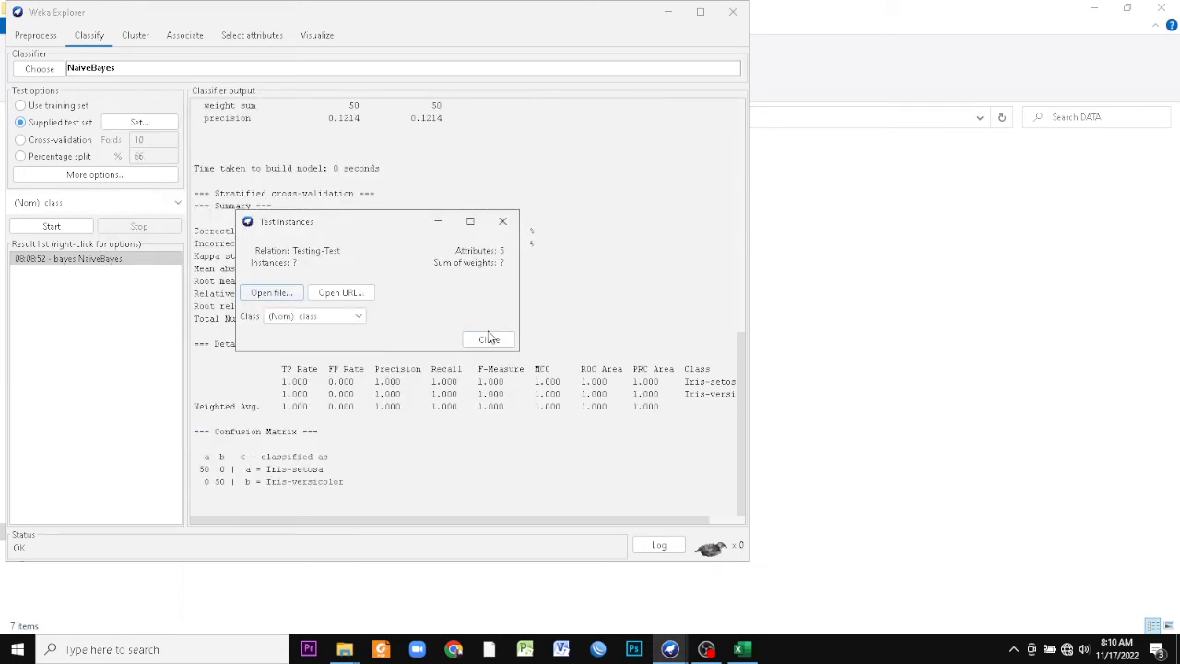
click(489, 339)
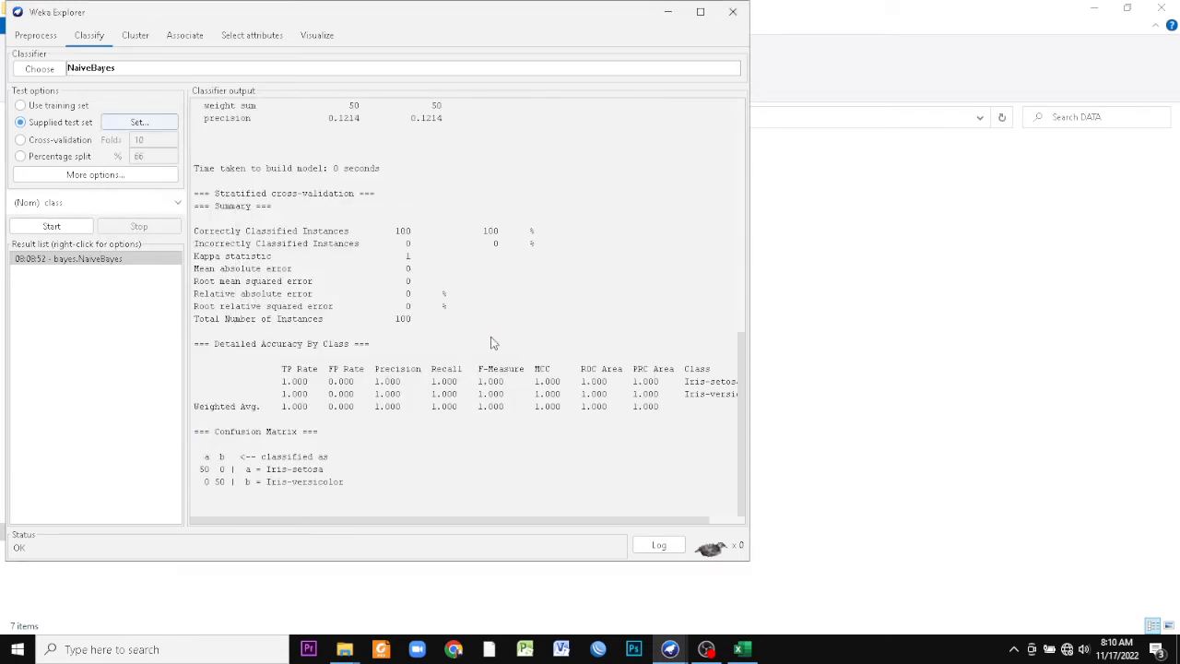
- Run NaiveBayes on the supplied test set and compare its output with the earlier cross-validation result
click(53, 231)
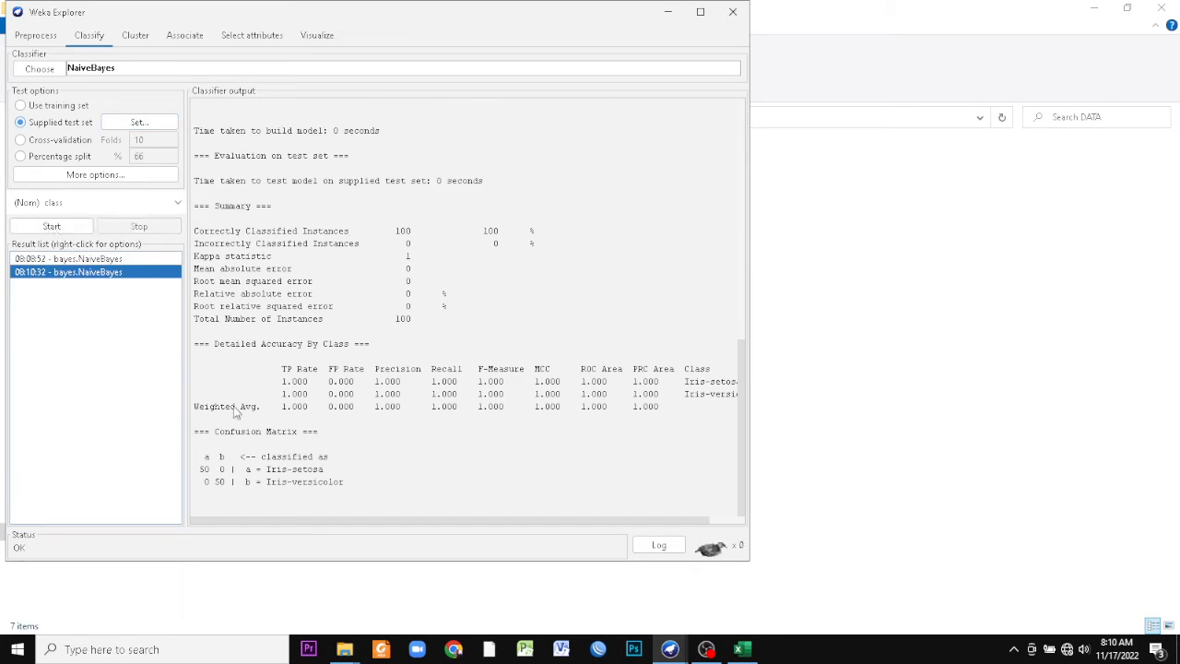
click(250, 480)
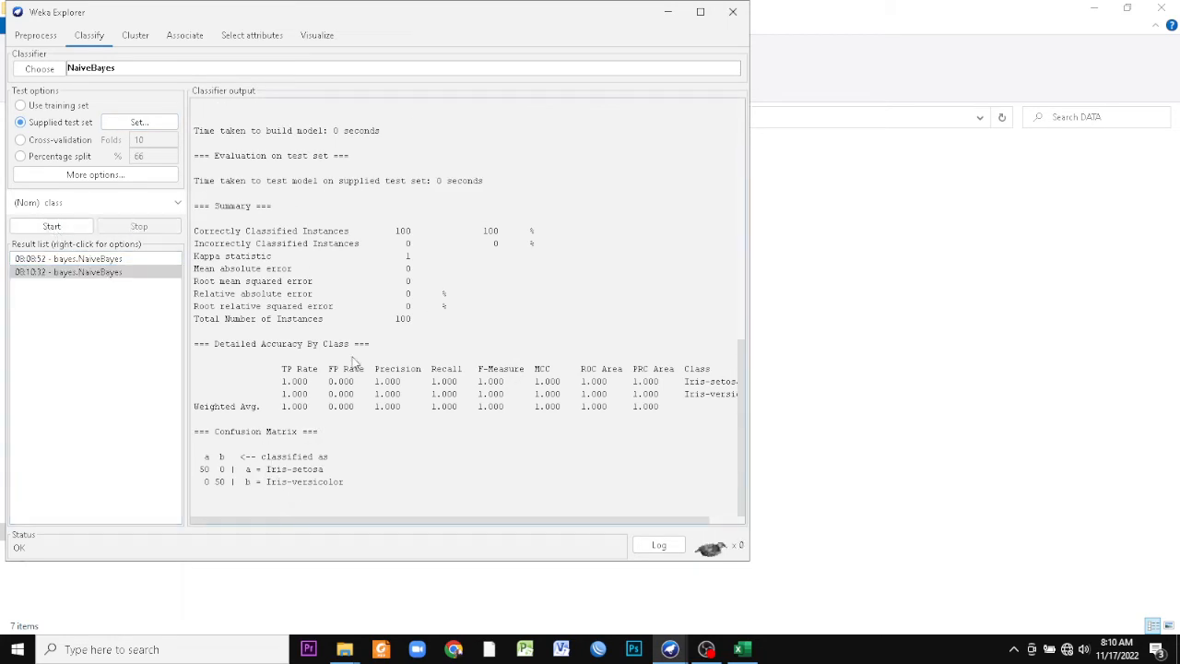
click(79, 261)
click(82, 273)
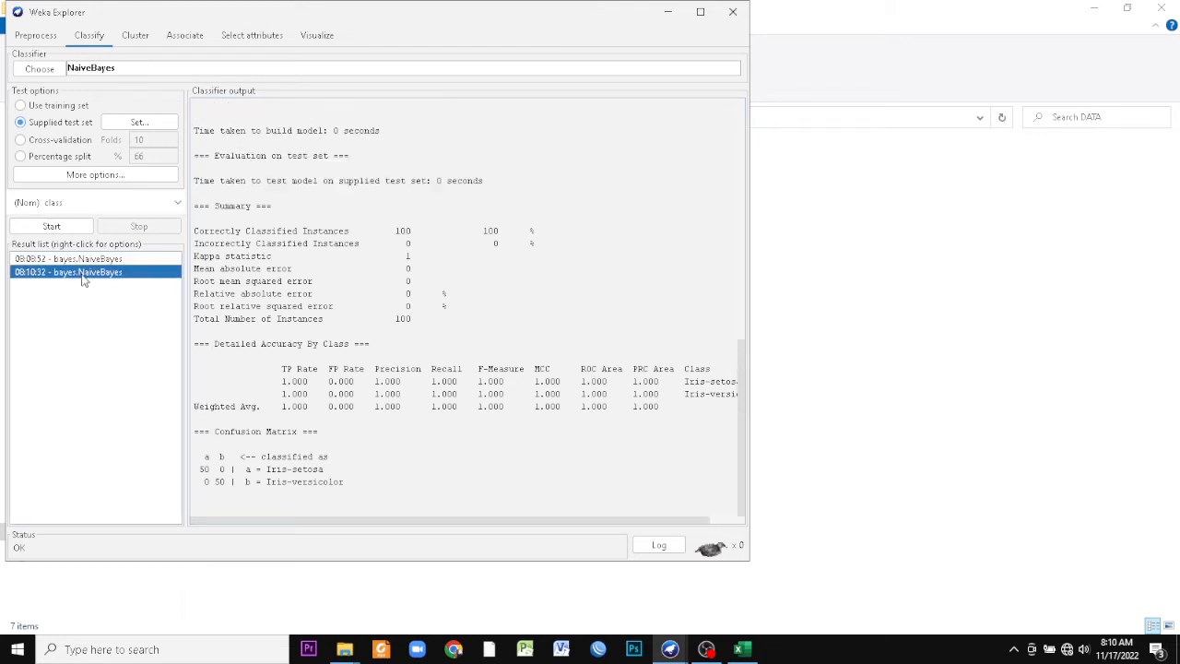
- Open the Testing-Test CSV from the DATA folder in Excel and highlight the four attribute values of the first four records
mouse_move(344, 649)
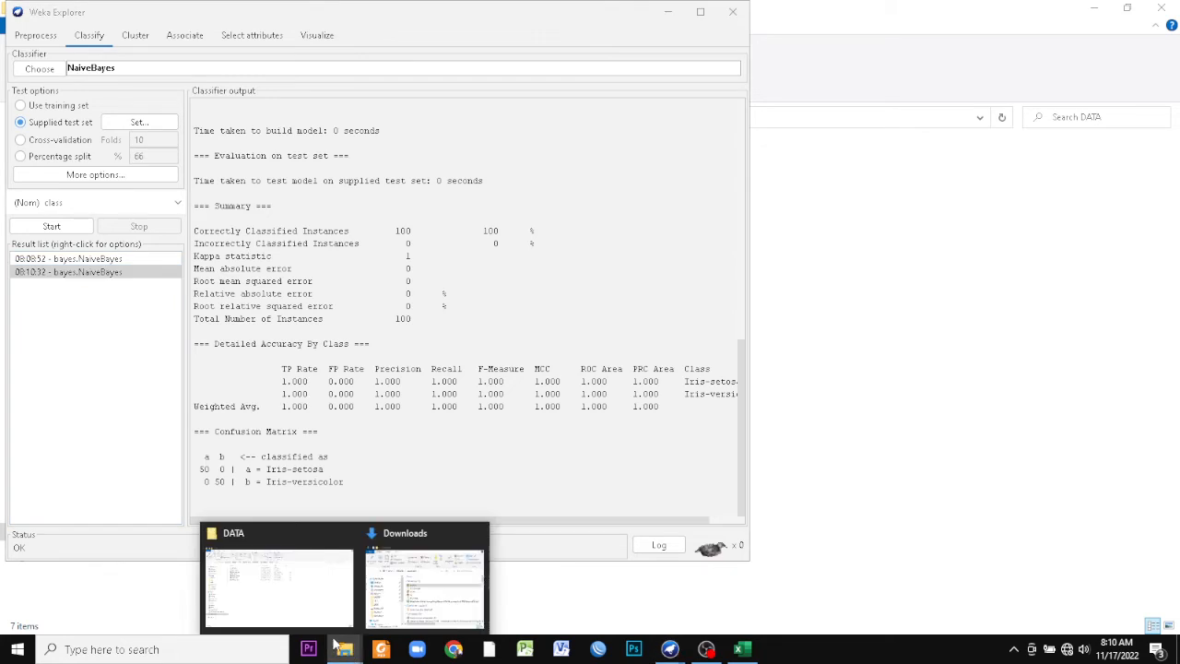
click(272, 558)
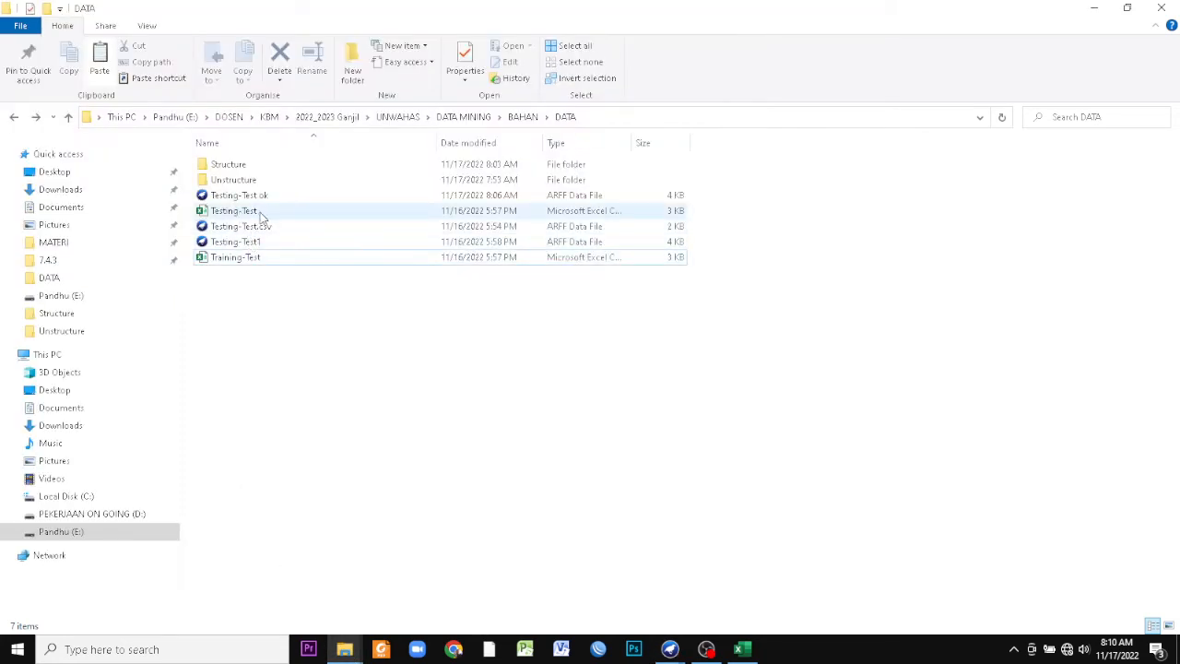
double_click(245, 213)
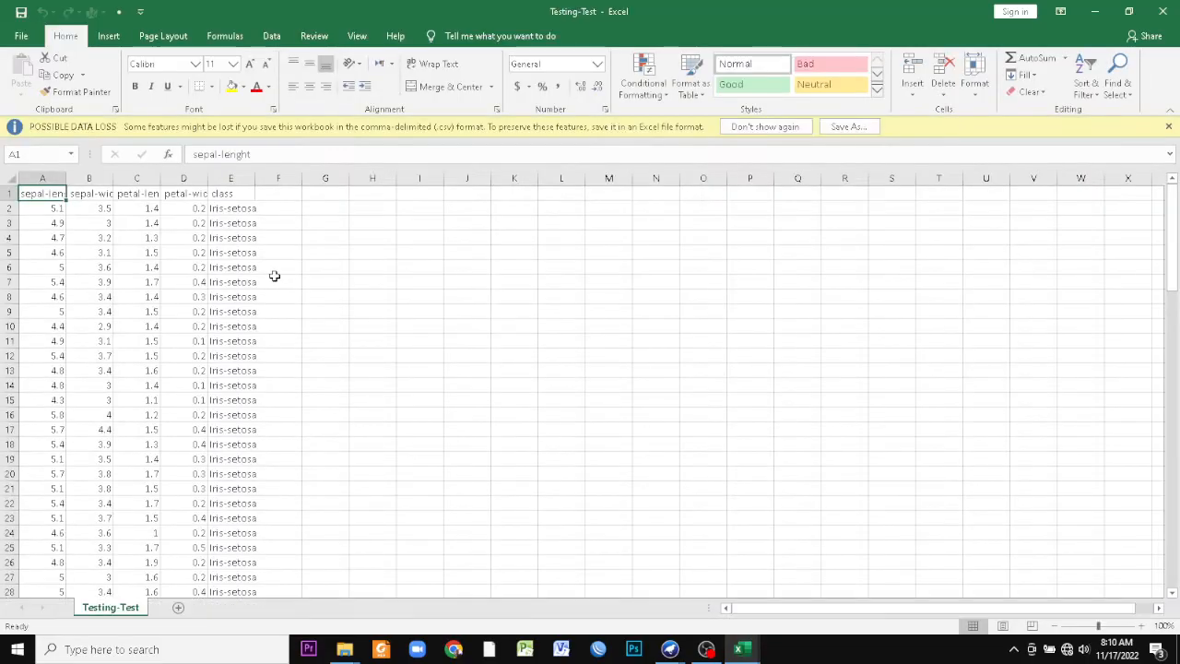
click(275, 269)
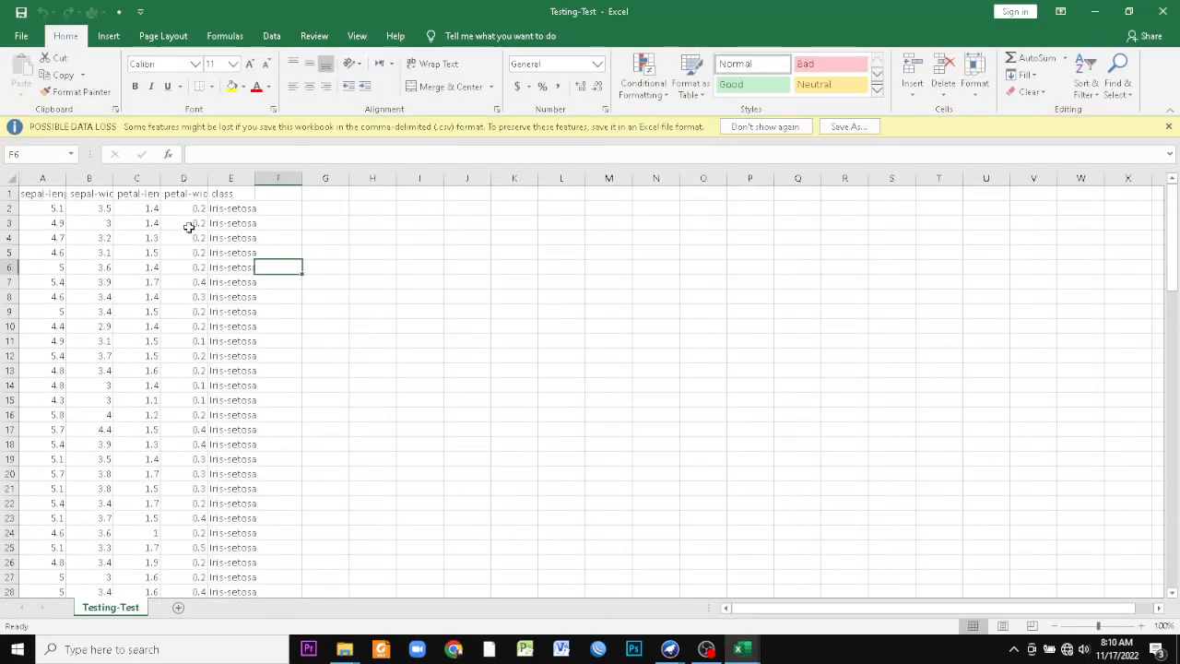
scroll(184, 225, down, 2)
scroll(166, 214, up, 2)
drag(55, 213, 172, 257)
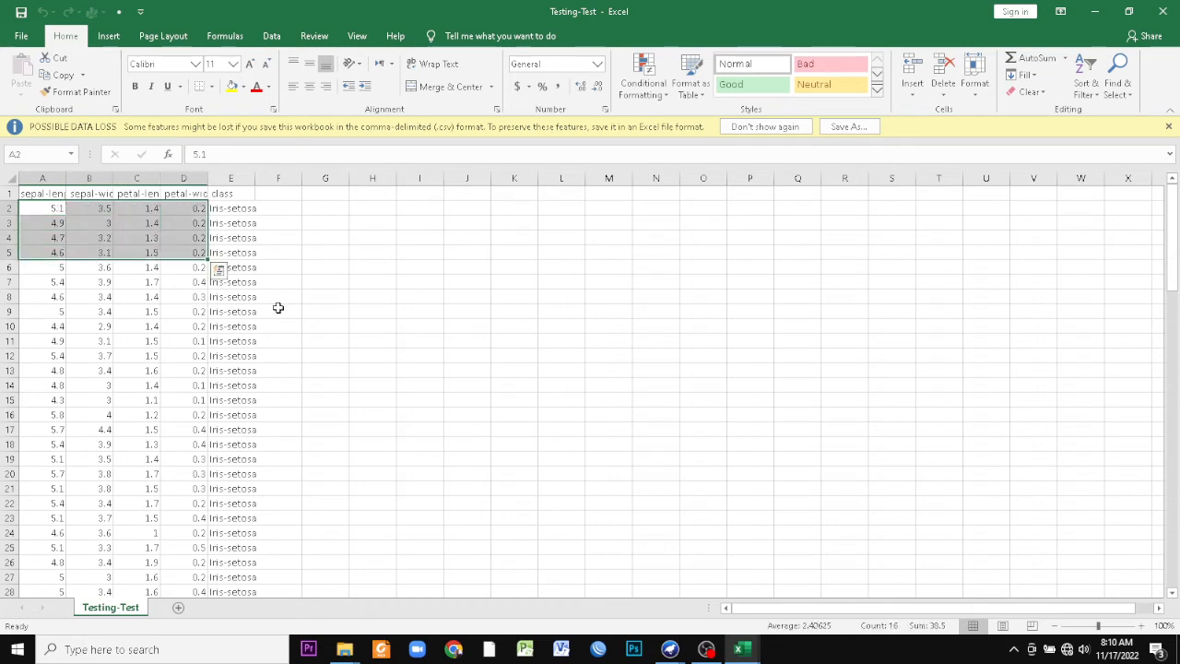
- Examine the Testing-Test records around rows 51 to 53, where the class changes from Iris-setosa to Iris-versicolor
scroll(232, 347, down, 10)
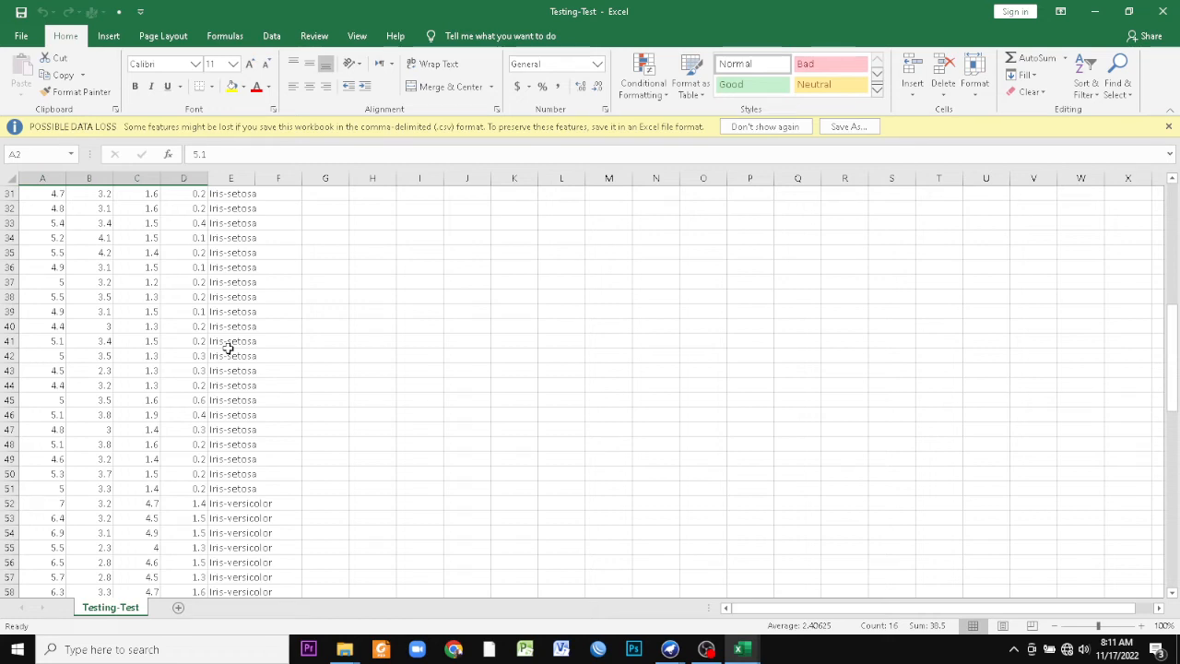
scroll(205, 528, down, 2)
click(226, 426)
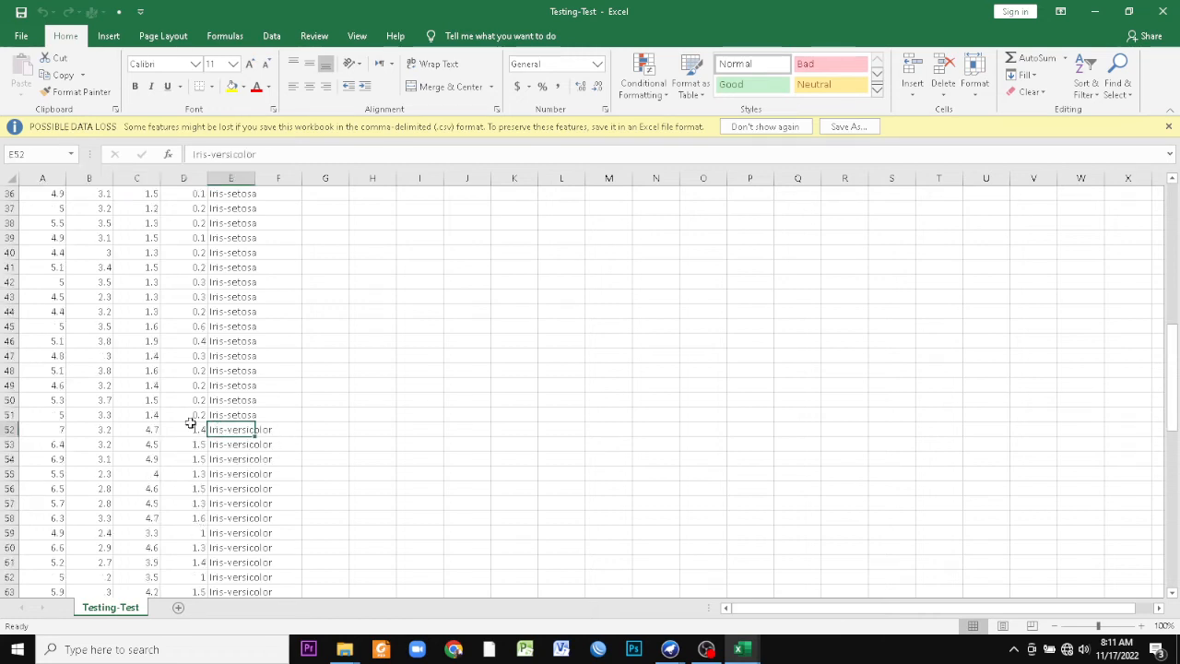
click(39, 415)
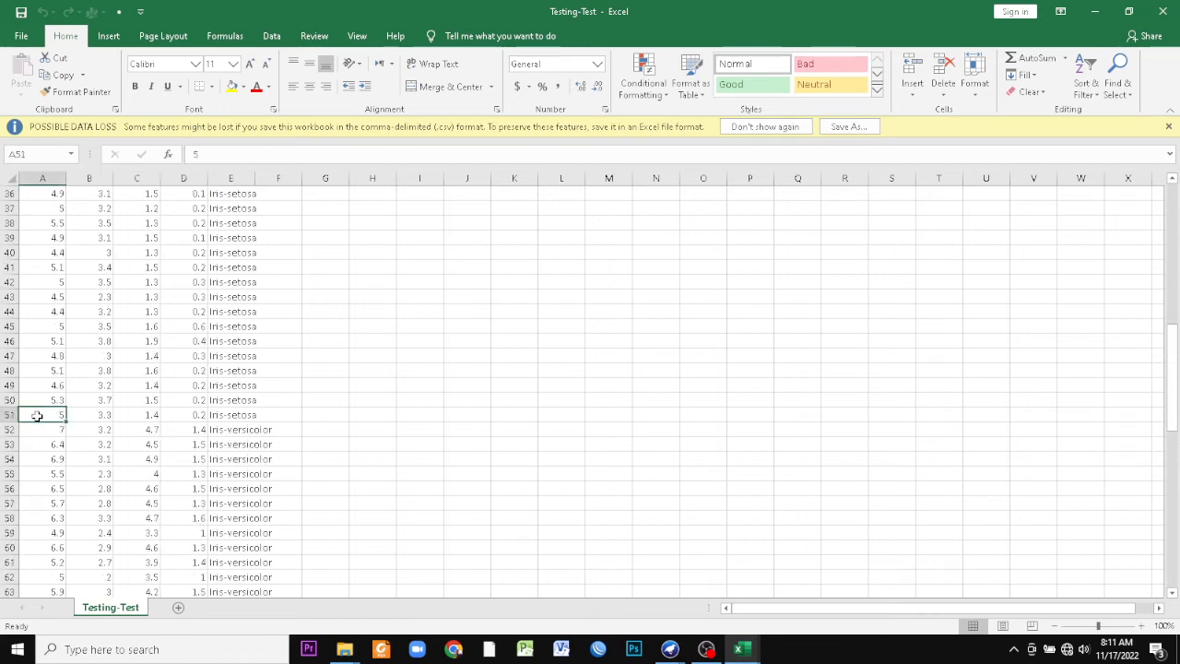
click(105, 441)
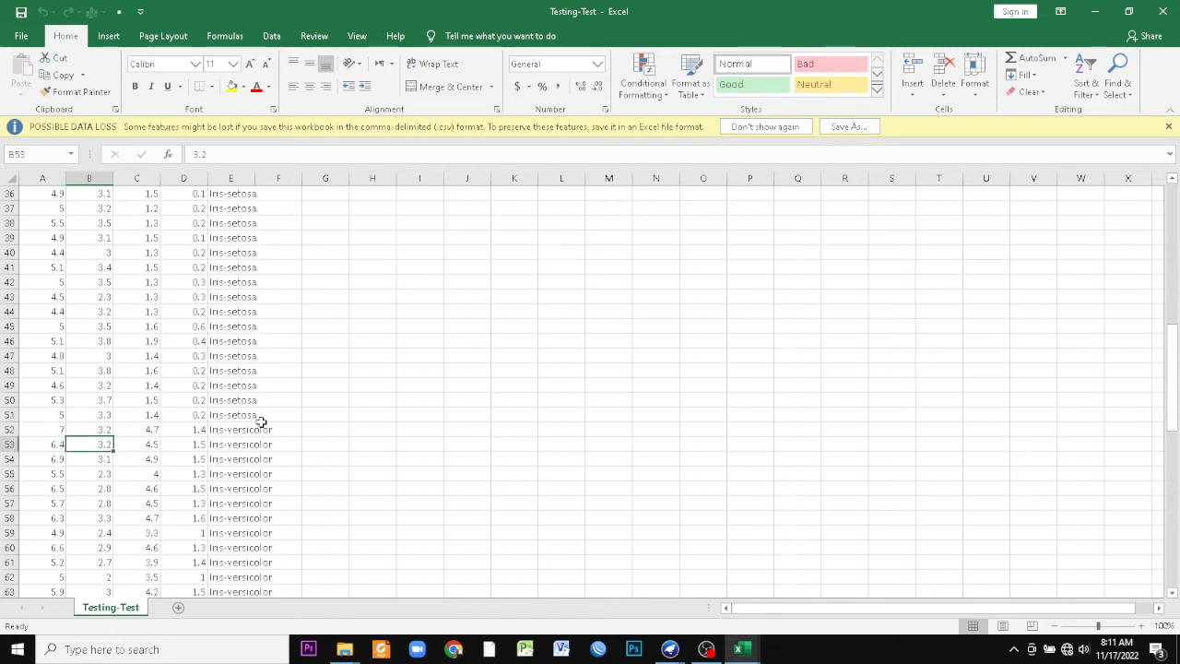
- Swap the class labels of rows 50–51 with those of rows 52–53 in the Testing-Test sheet and save the file
click(47, 397)
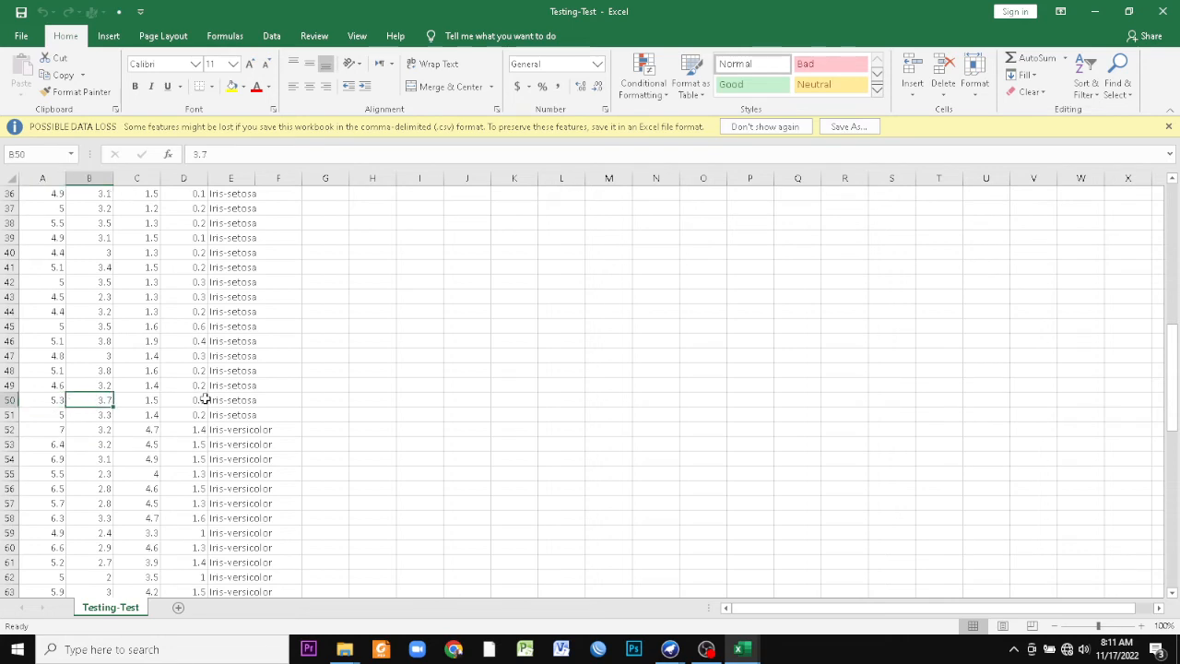
drag(232, 400, 308, 426)
click(201, 444)
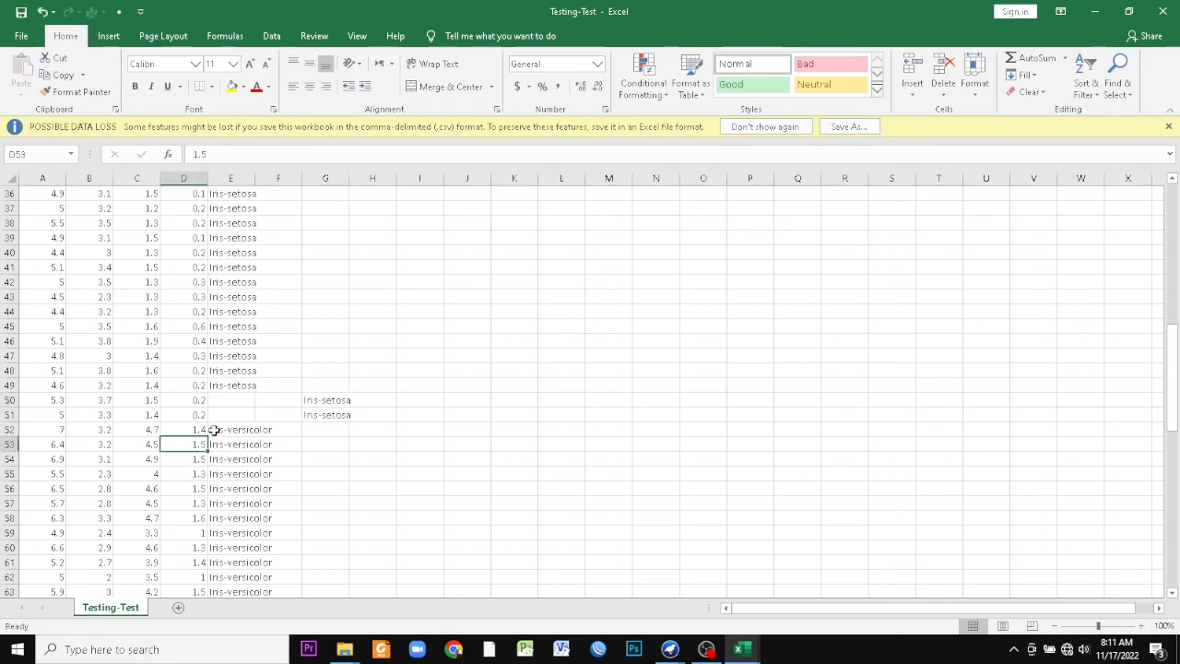
drag(213, 431, 240, 418)
drag(323, 403, 241, 449)
click(425, 400)
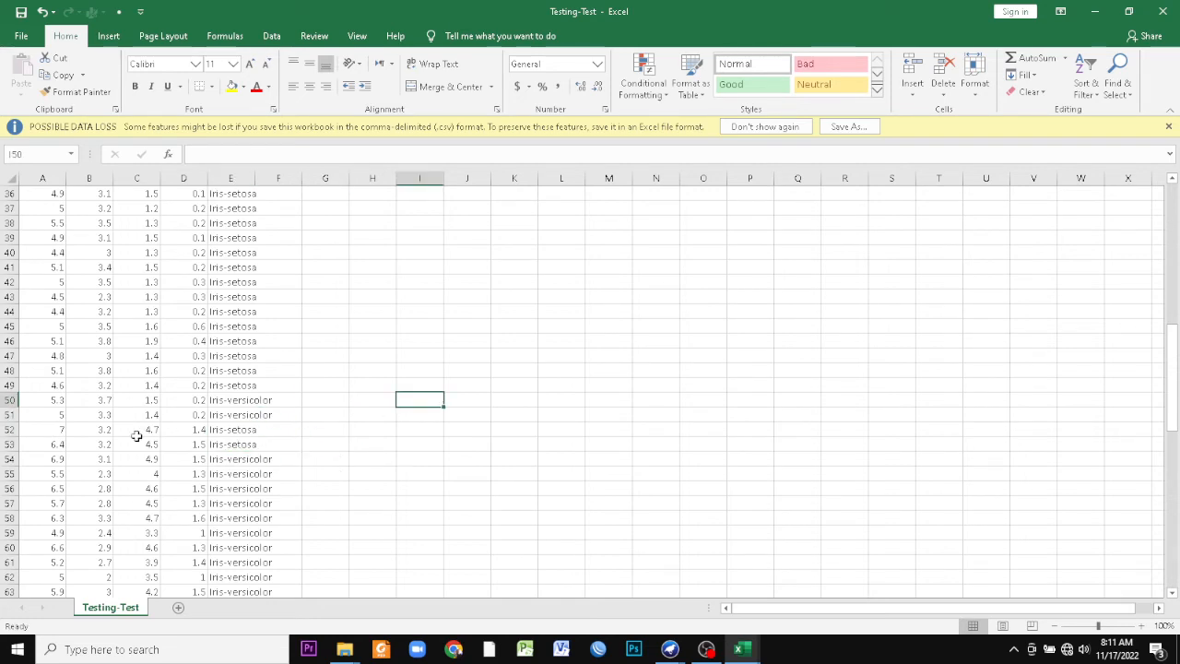
click(20, 36)
click(14, 42)
- Switch to the Weka GUI Chooser, launch the ArffViewer and bring up its file open dialog
mouse_move(670, 649)
click(602, 576)
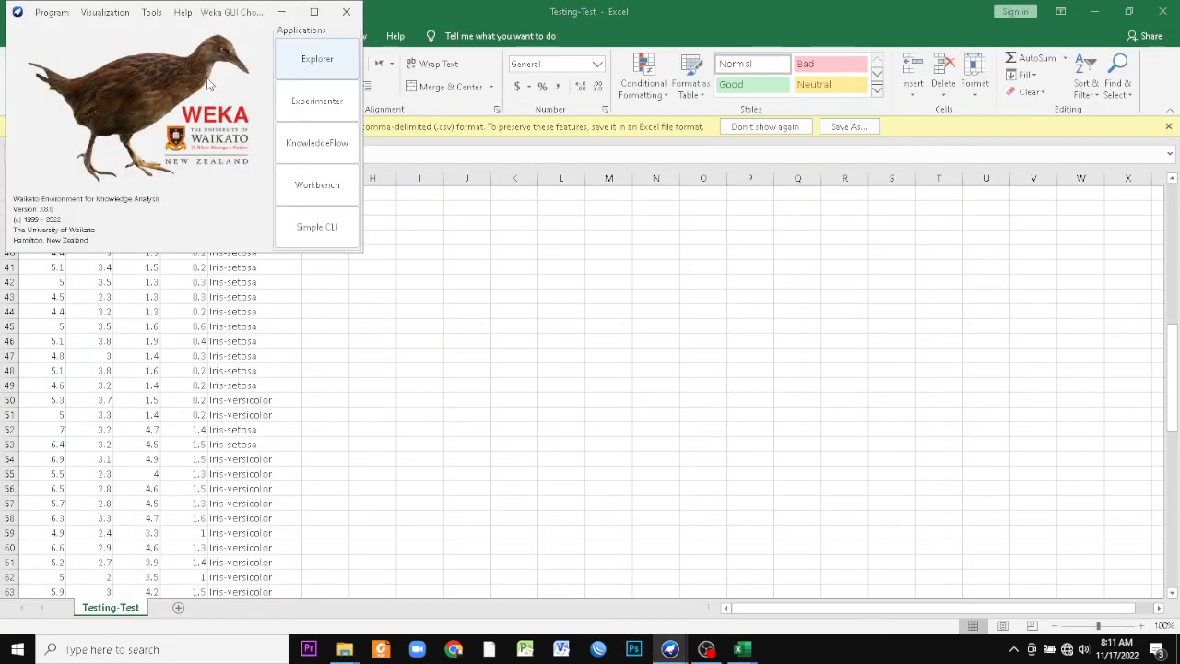
click(152, 13)
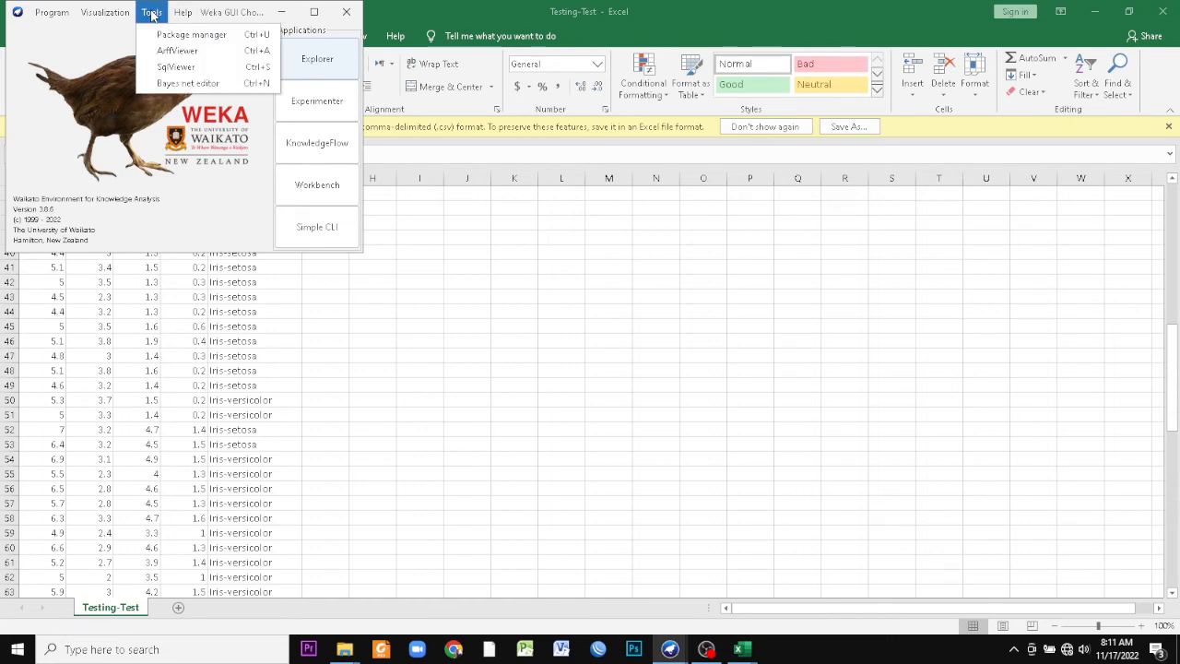
click(167, 52)
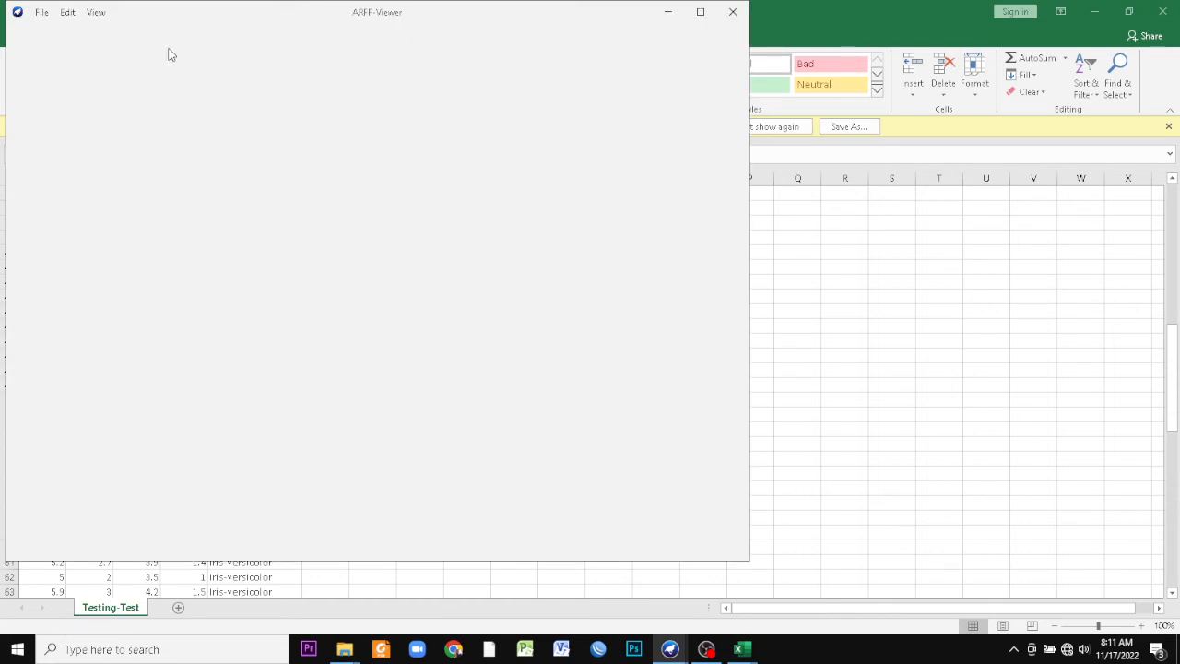
click(41, 12)
click(57, 33)
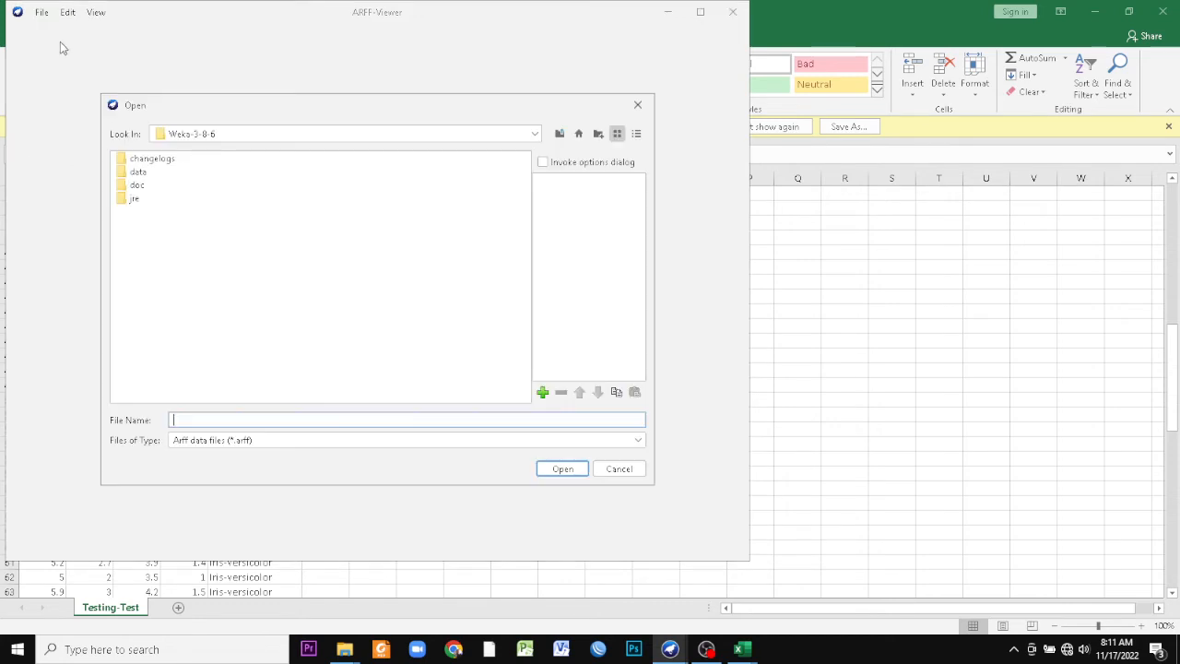
- Browse the E: drive to DOSEN, KBM, 2022_2023 Ganjil, UNWAHAS, DATA MINING, BAHAN and its DATA folder
click(210, 137)
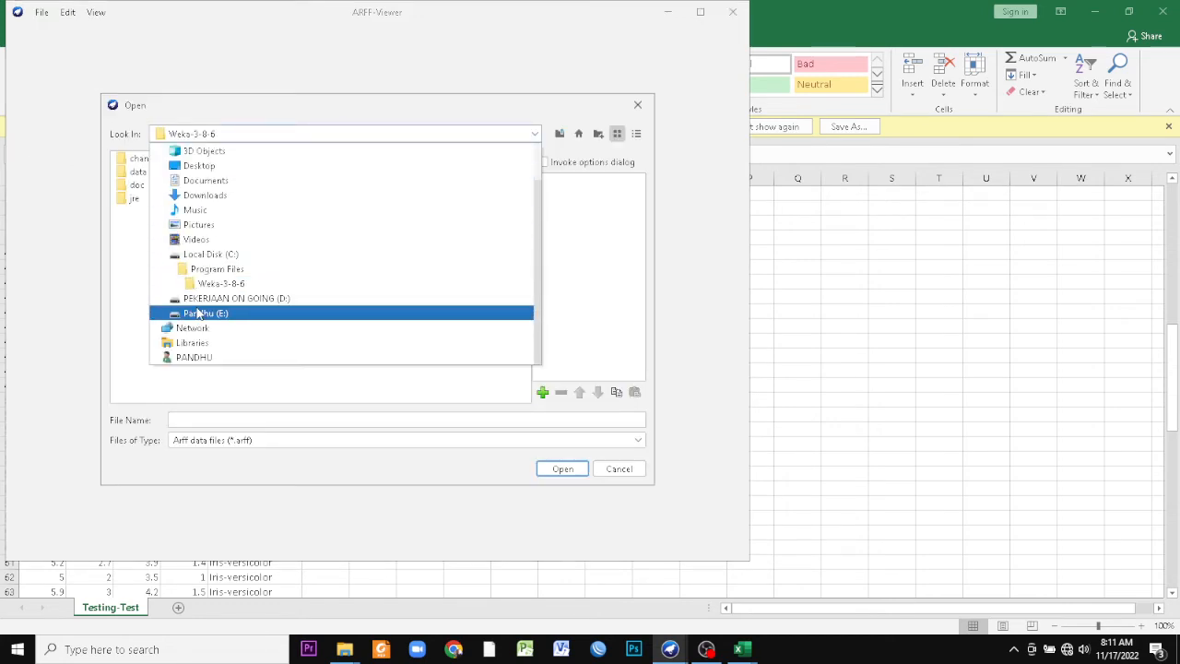
click(198, 313)
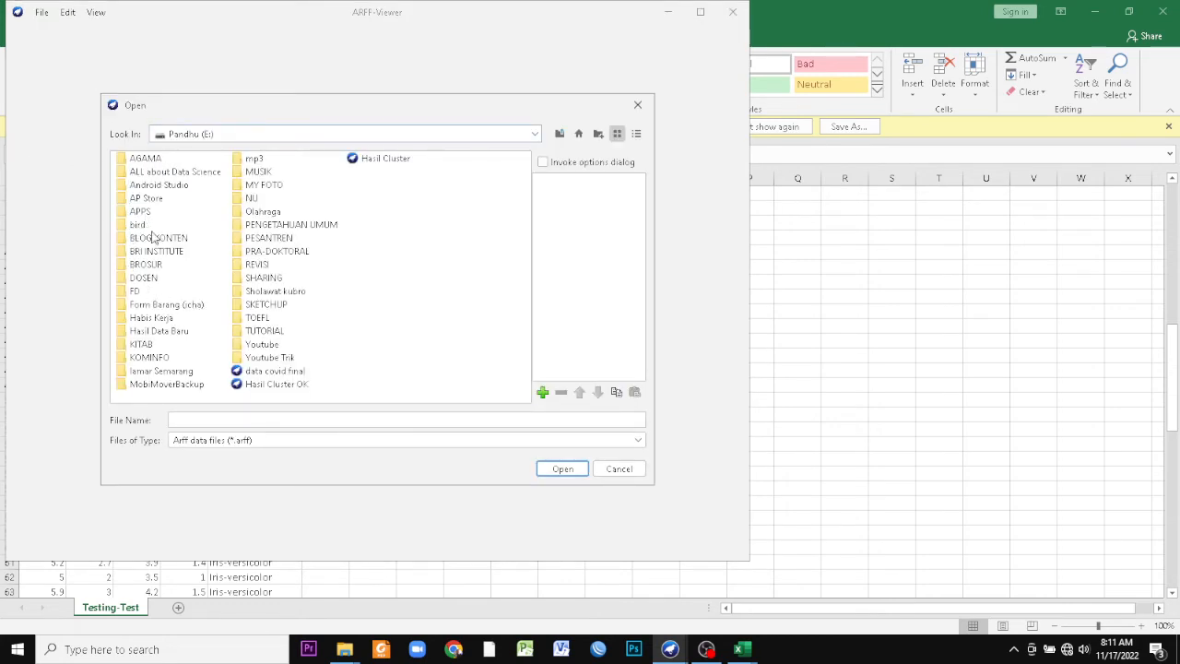
double_click(141, 278)
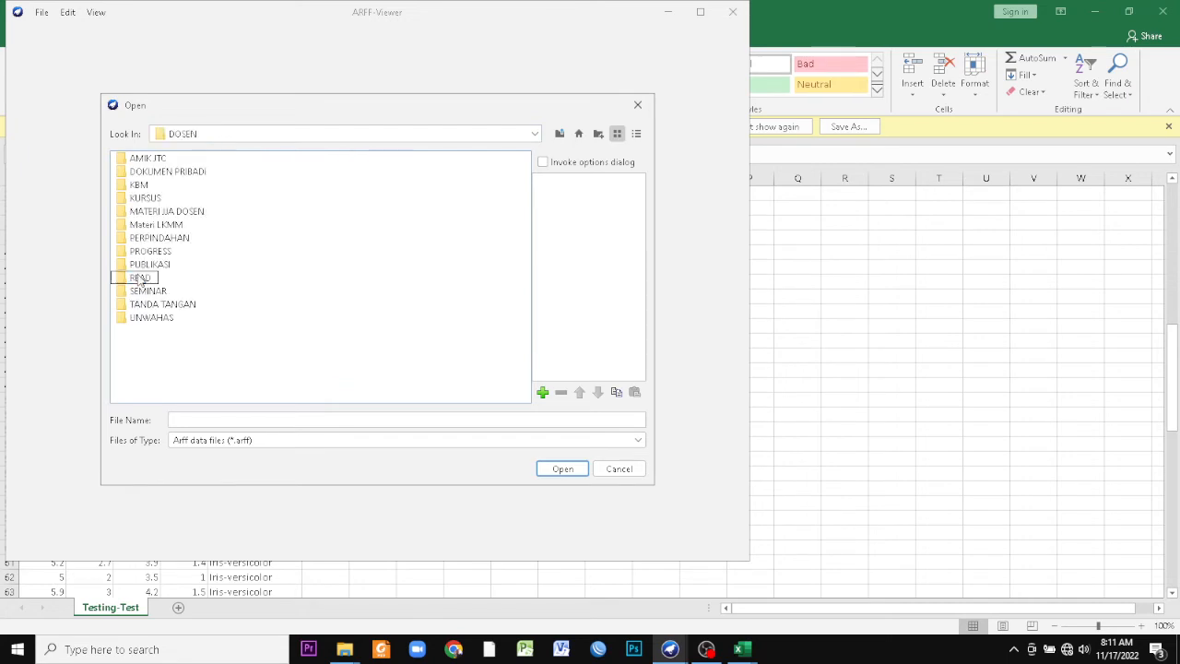
double_click(138, 187)
double_click(140, 225)
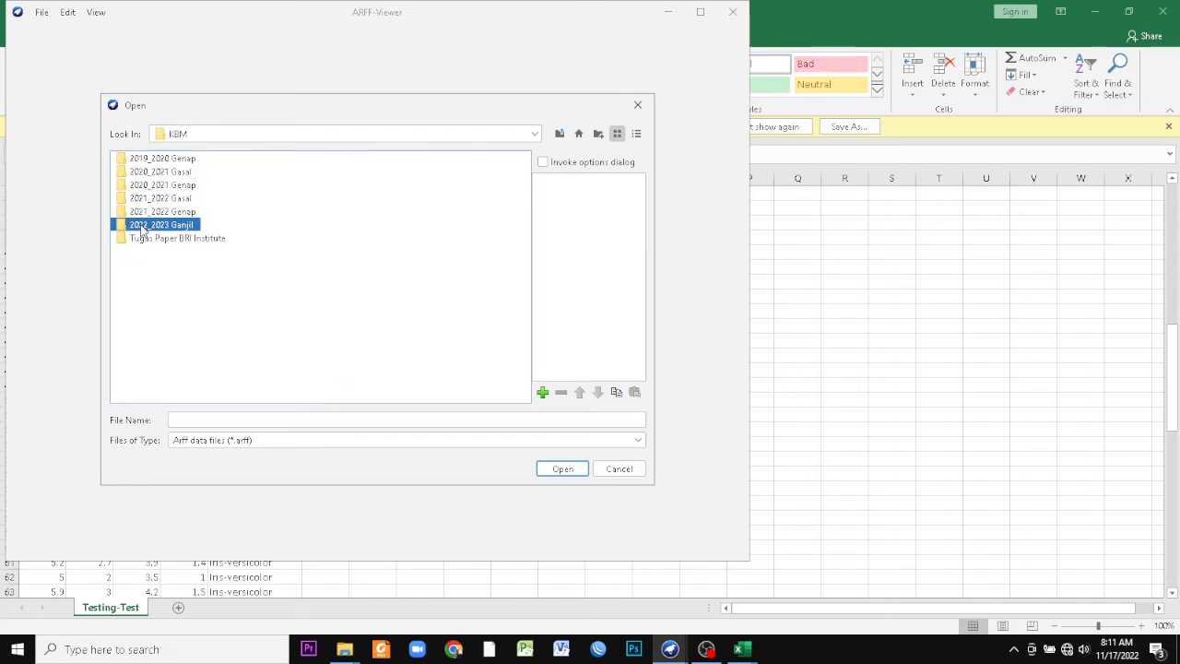
double_click(137, 199)
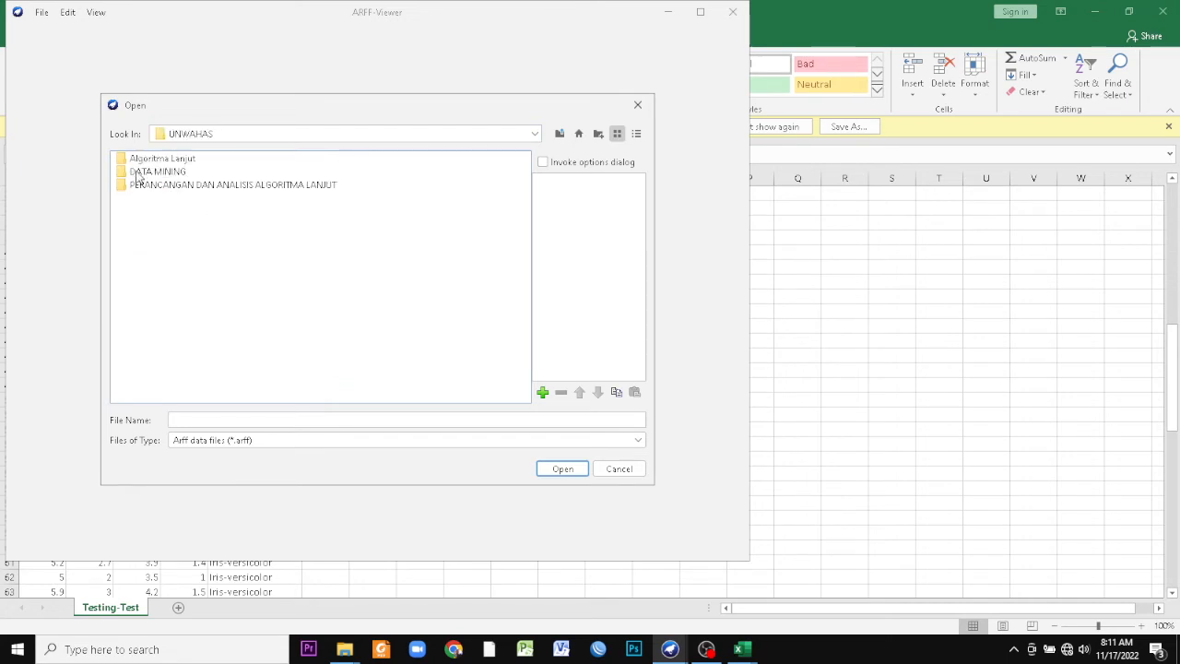
double_click(137, 175)
double_click(137, 199)
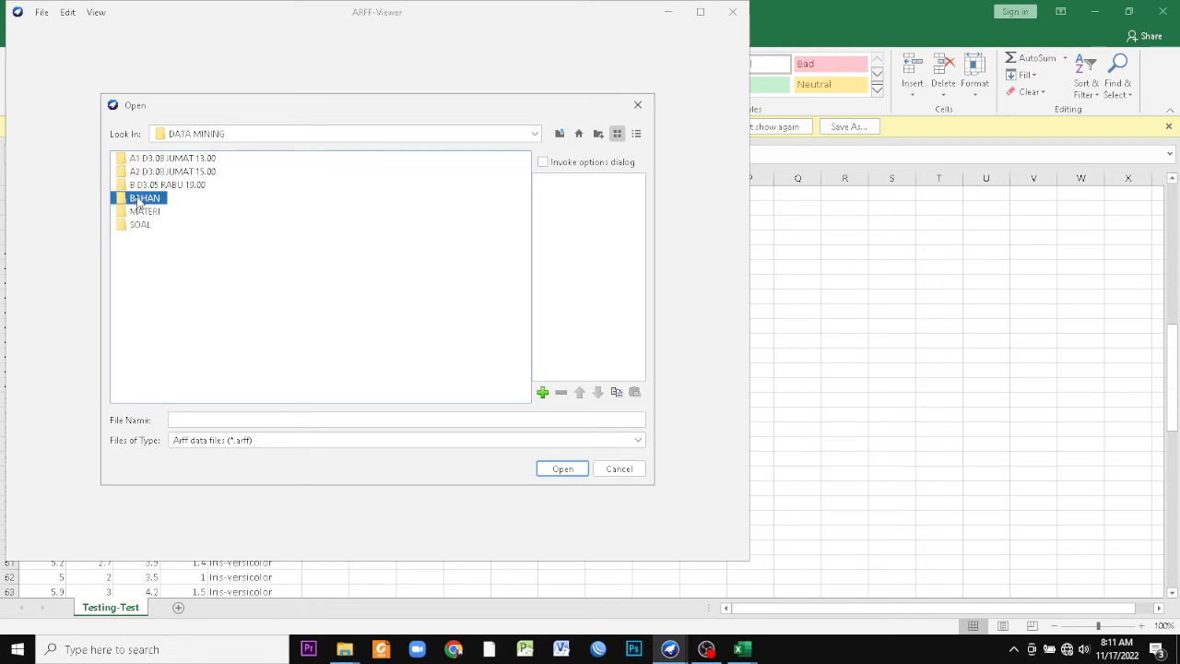
double_click(139, 161)
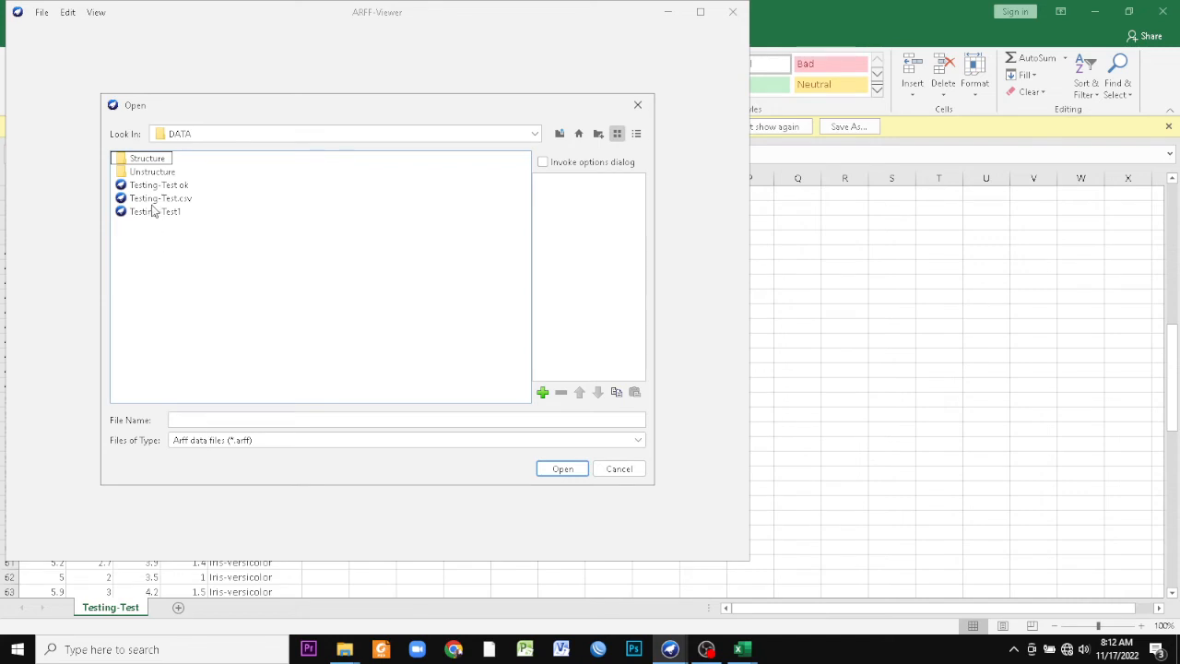
- Set the file type to CSV data files and open Testing-Test from the DATA folder
click(222, 446)
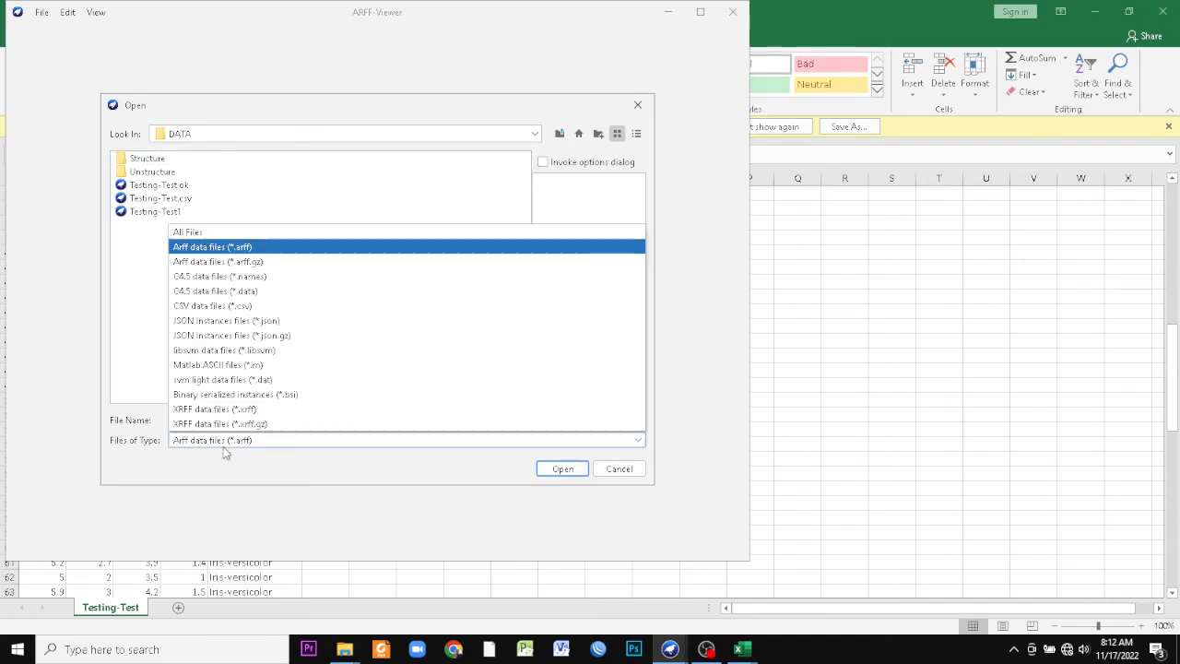
click(194, 306)
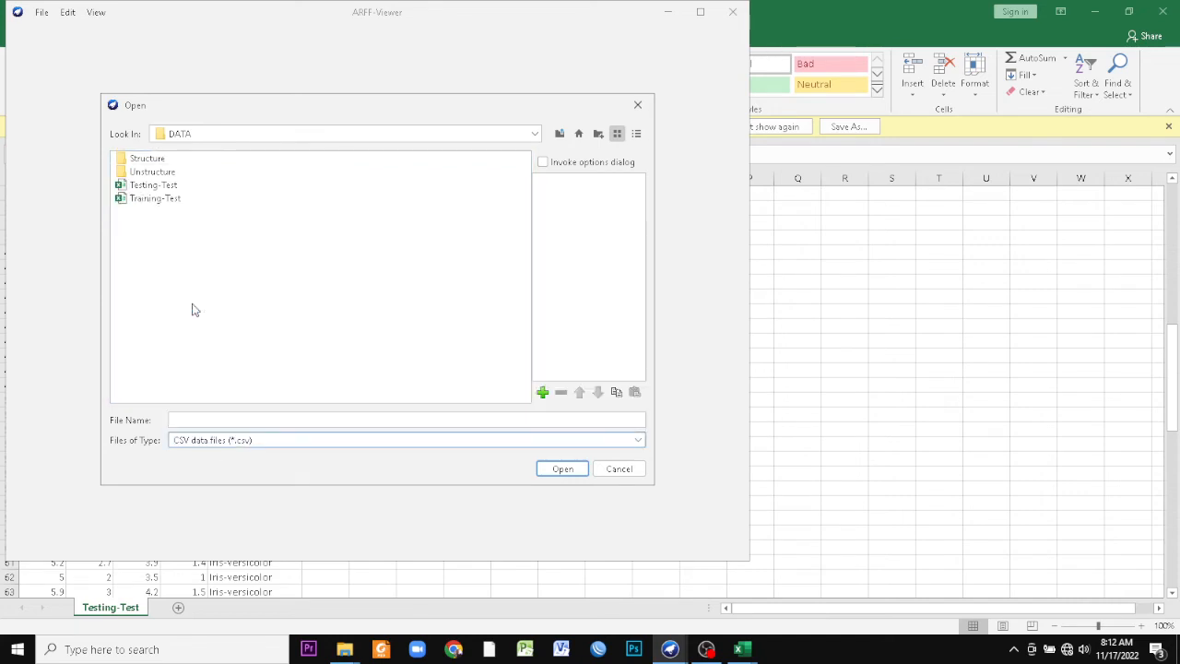
double_click(148, 187)
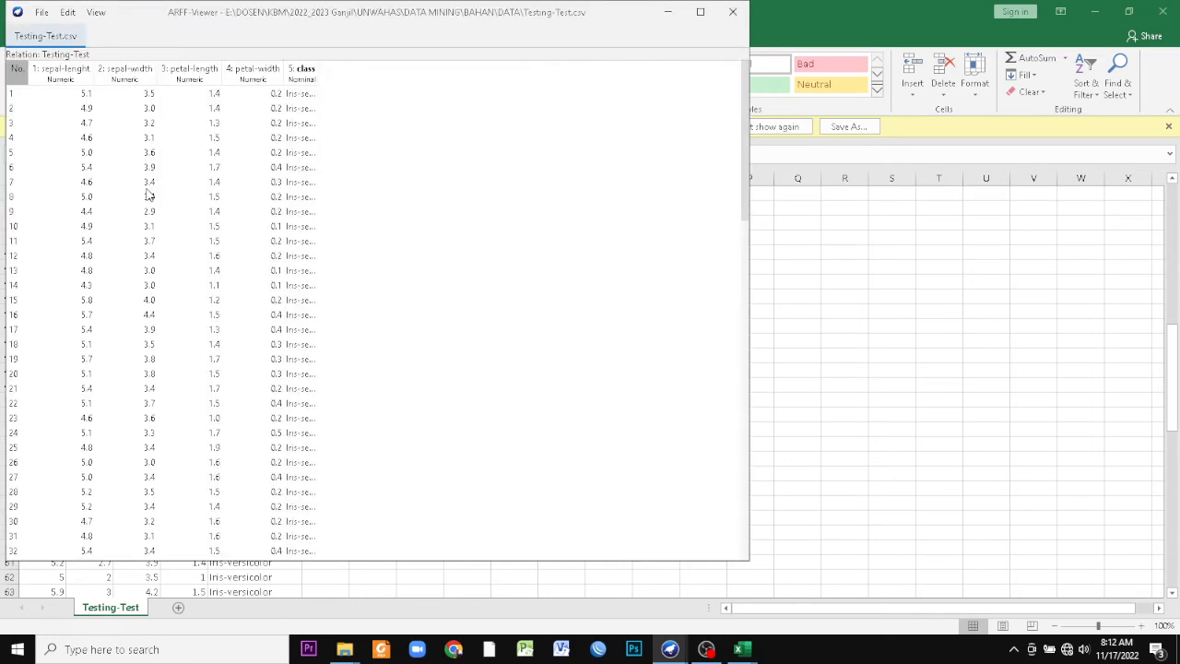
- Widen the class column, examine the class labels across the Testing-Test records, including rows 49 to 52, and close the viewer
scroll(337, 265, down, 14)
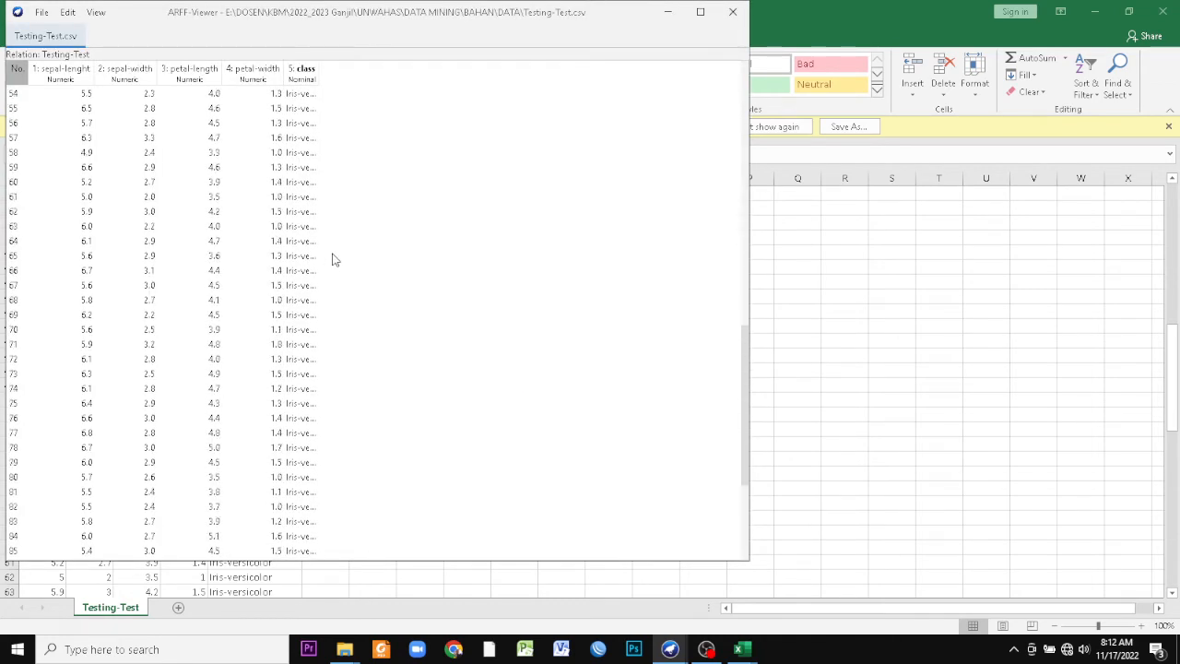
scroll(344, 261, down, 3)
scroll(344, 262, up, 7)
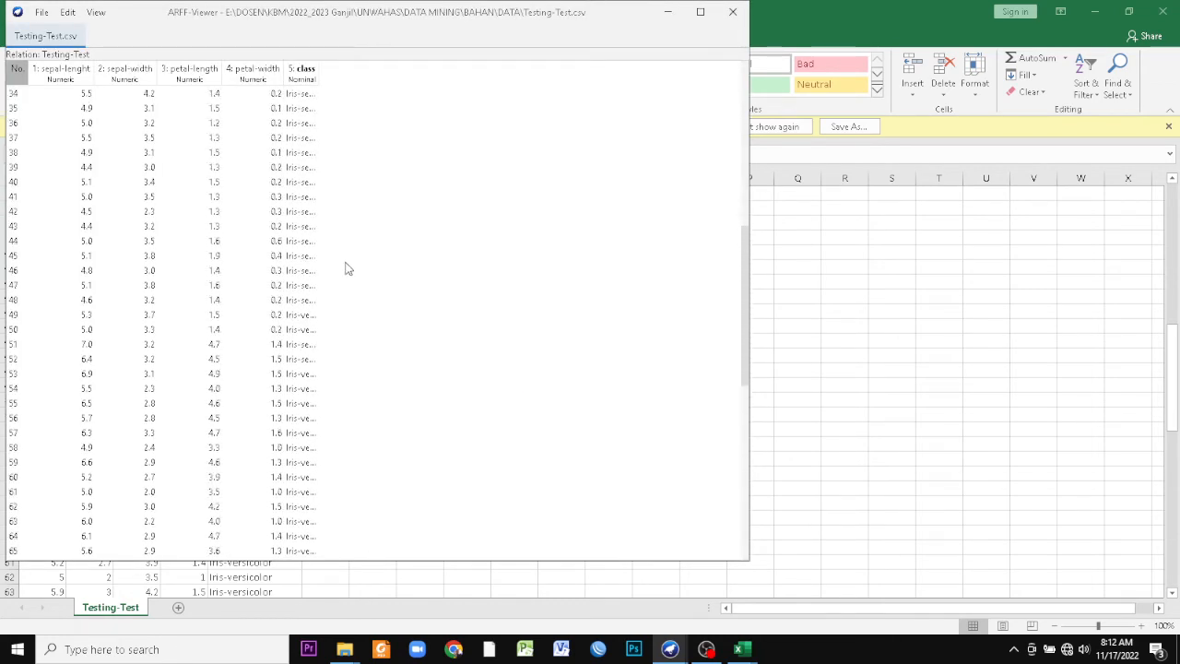
drag(739, 266, 745, 302)
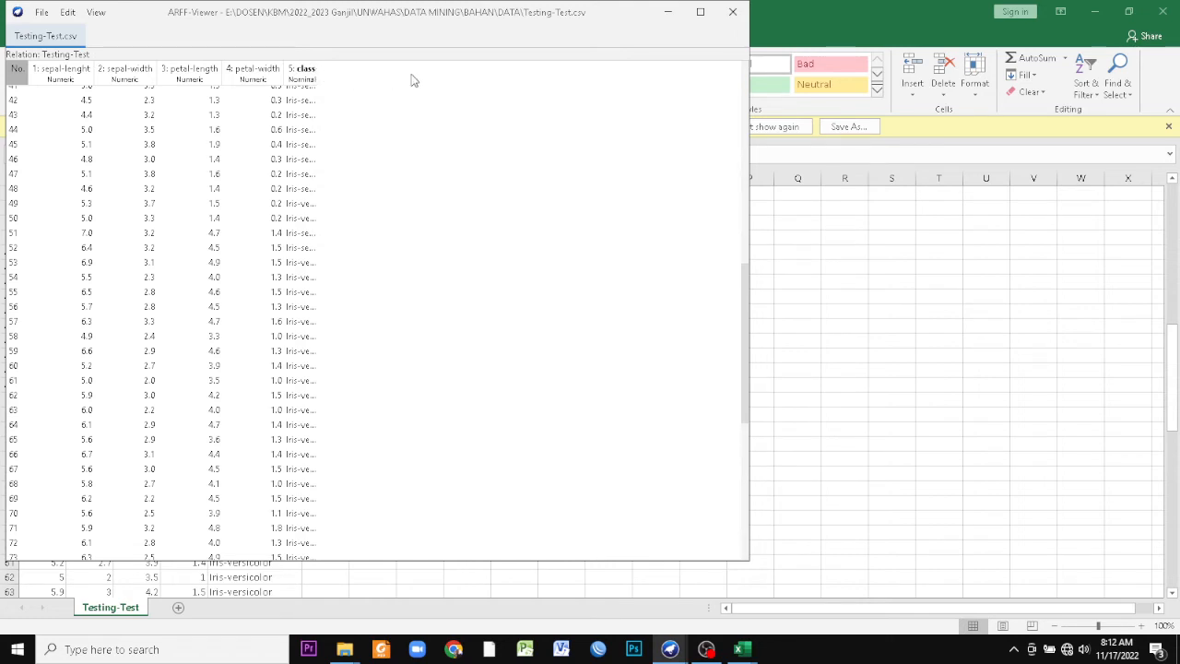
drag(318, 77, 467, 75)
scroll(453, 260, up, 7)
scroll(452, 260, up, 7)
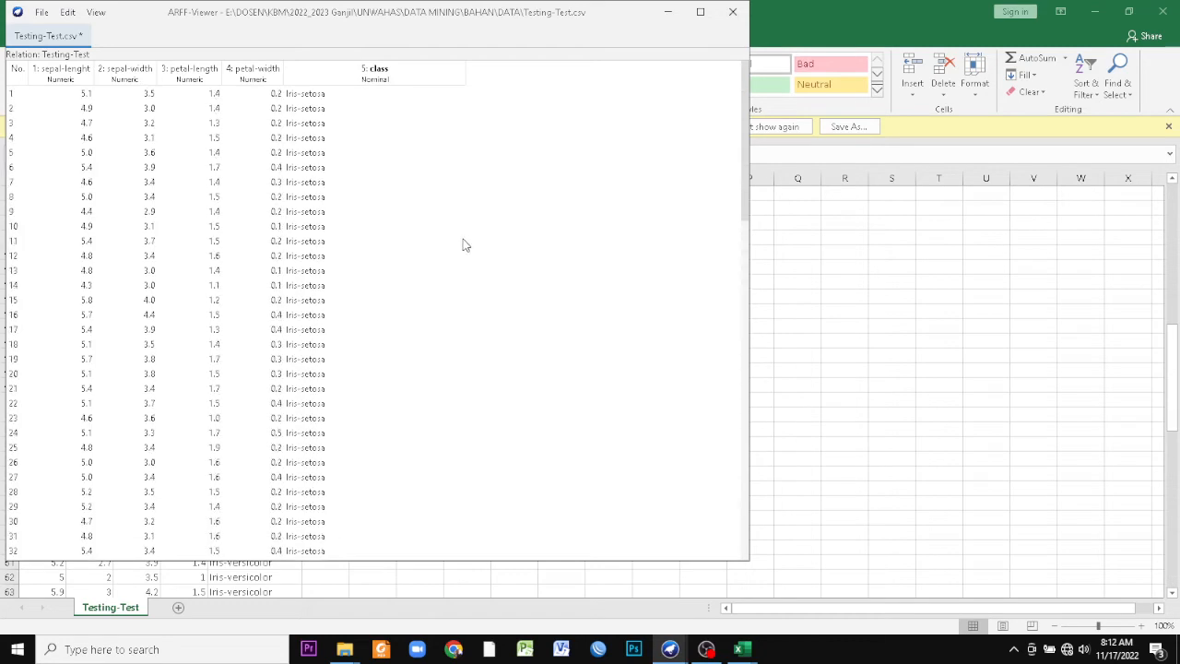
scroll(464, 246, down, 18)
click(734, 12)
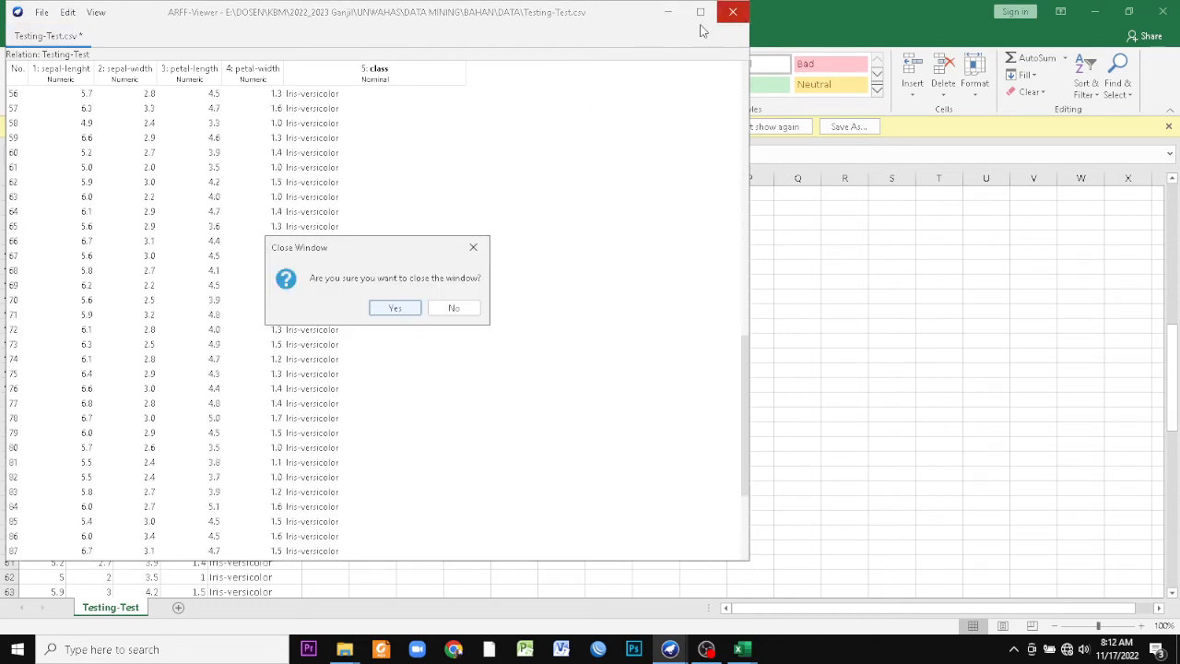
click(400, 311)
- Return to Excel and save a copy of the sheet in the DATA folder as the CSV file Testing-Test acak
click(516, 16)
click(419, 401)
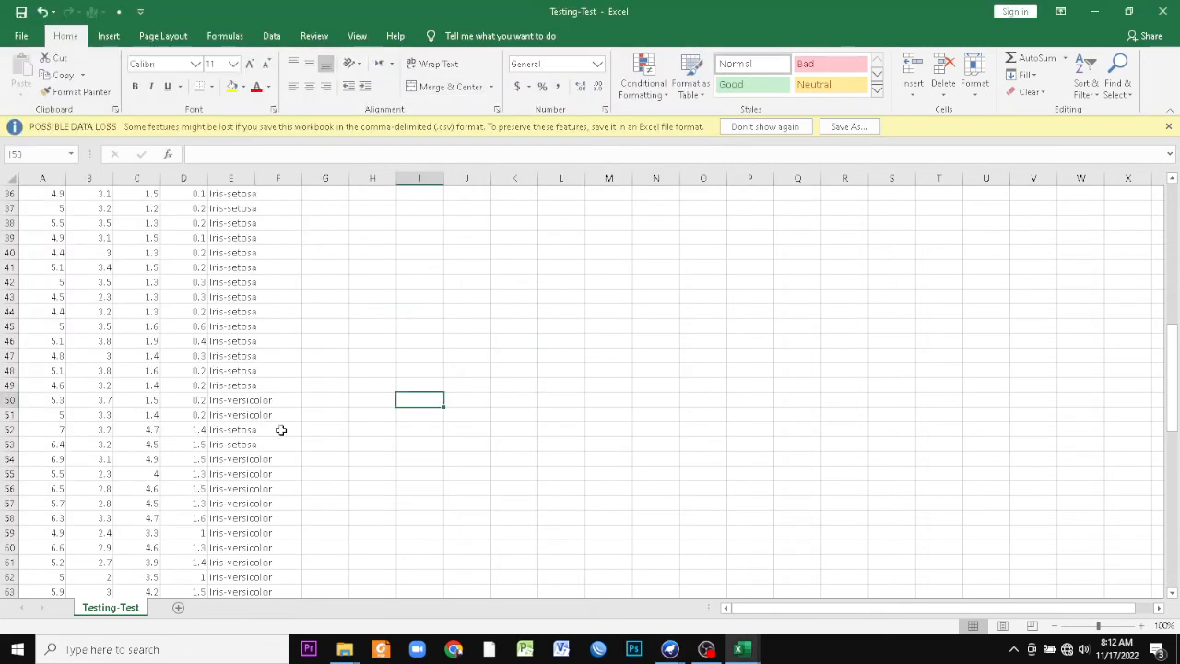
scroll(268, 408, up, 7)
click(21, 36)
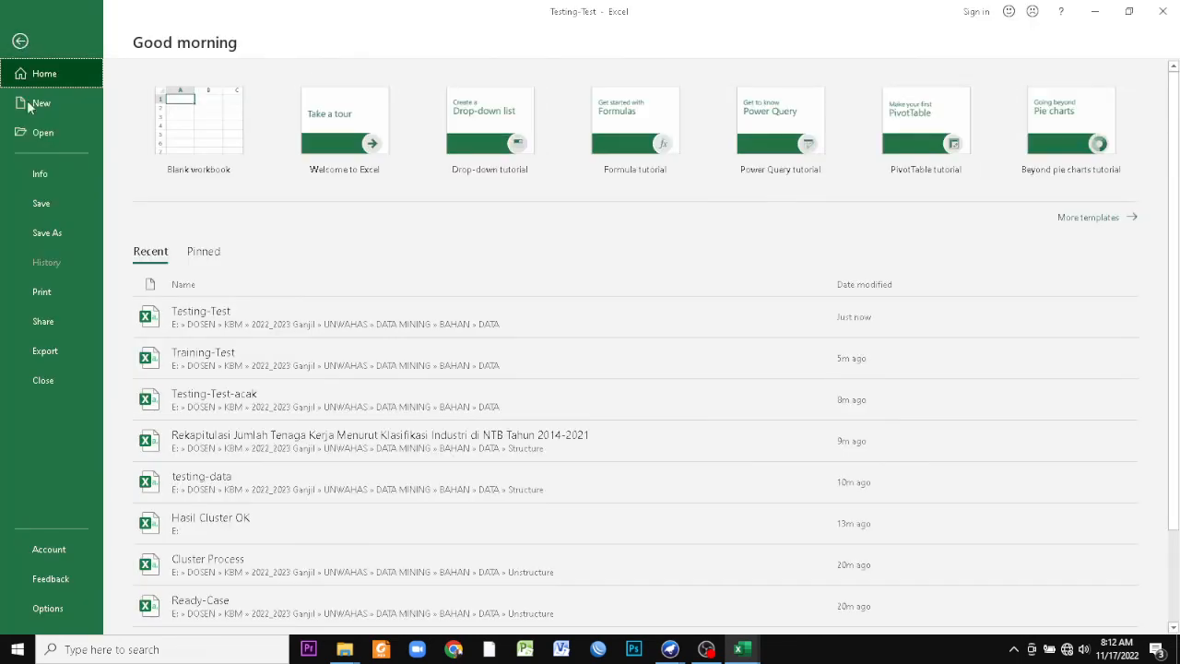
click(46, 231)
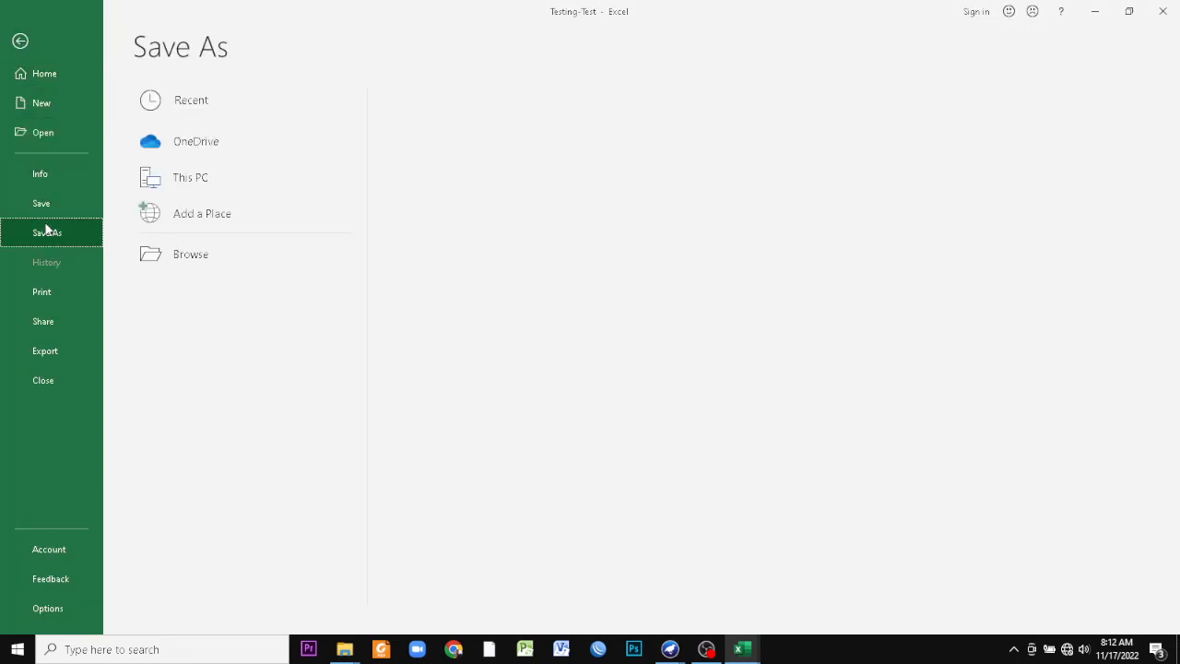
click(207, 256)
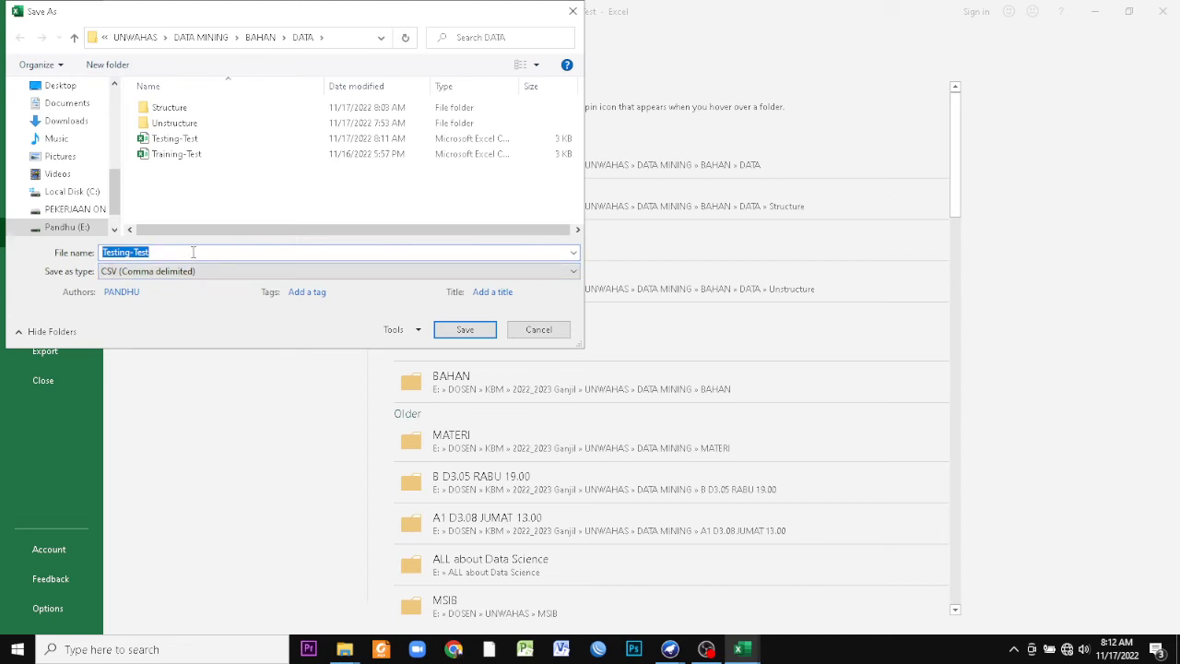
click(192, 251)
text(acak)
click(463, 329)
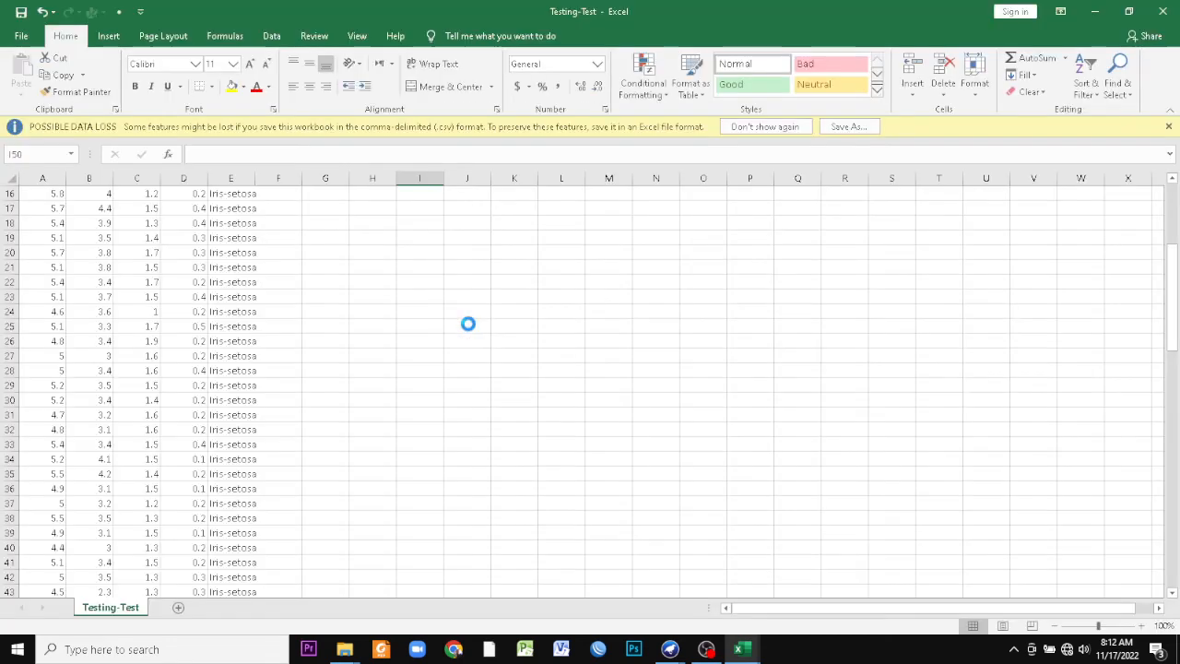
- Switch back to the Weka GUI Chooser, launch a new ArffViewer window and start opening a file
mouse_move(670, 649)
click(601, 585)
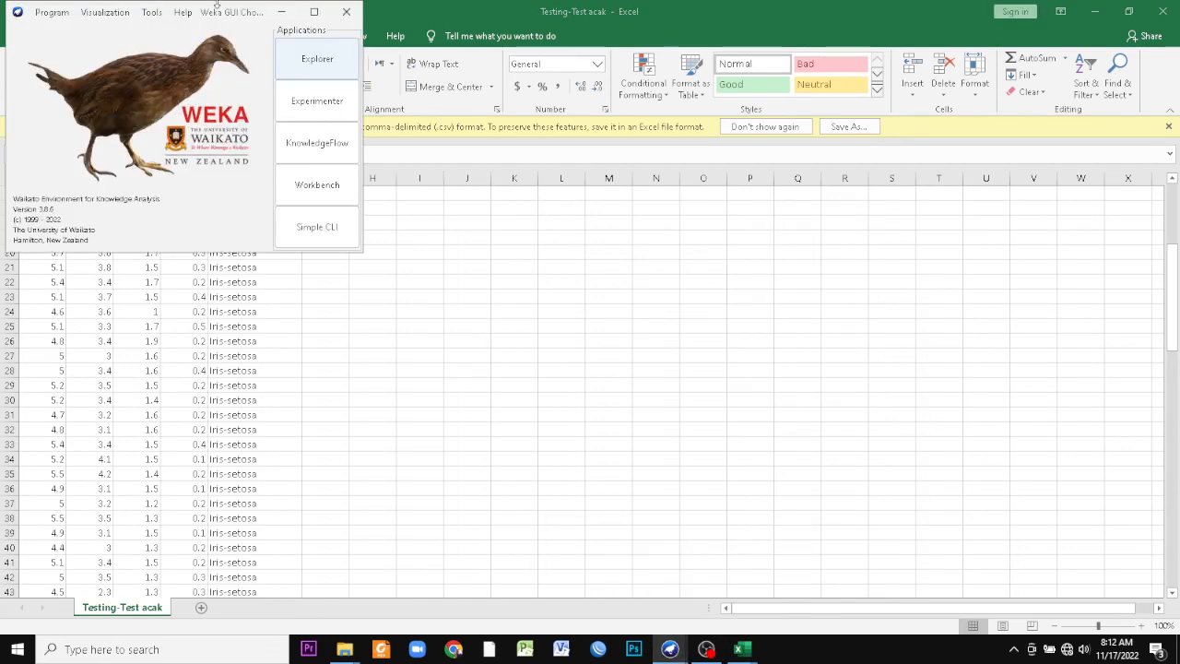
click(152, 11)
click(159, 53)
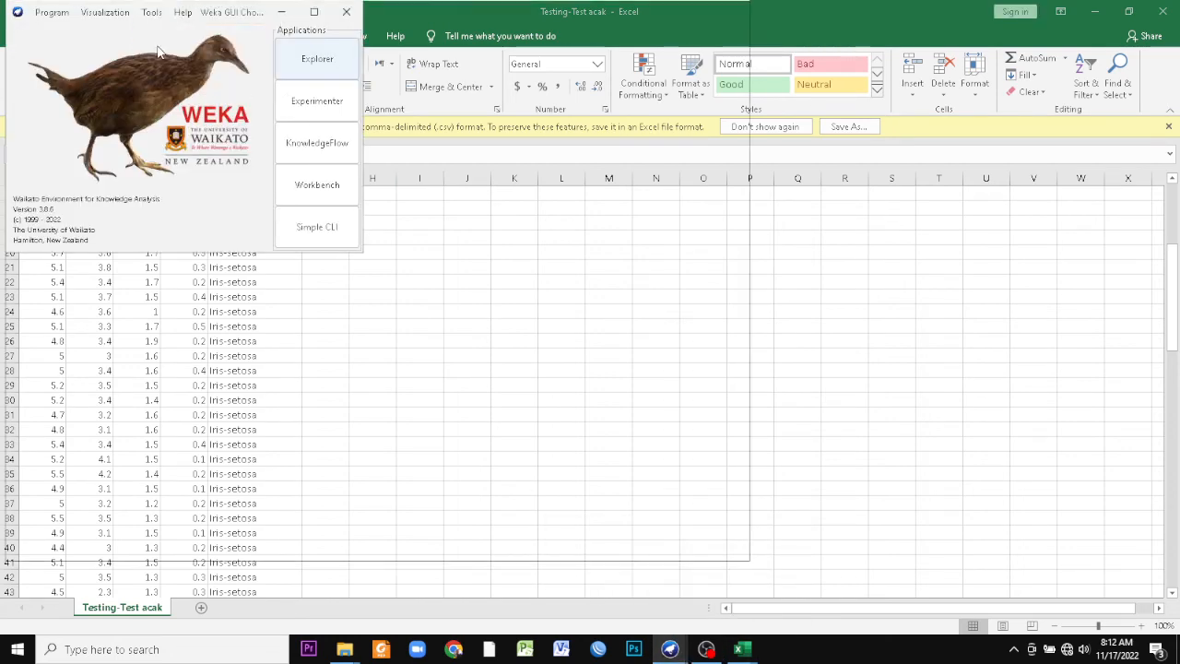
click(41, 13)
click(52, 37)
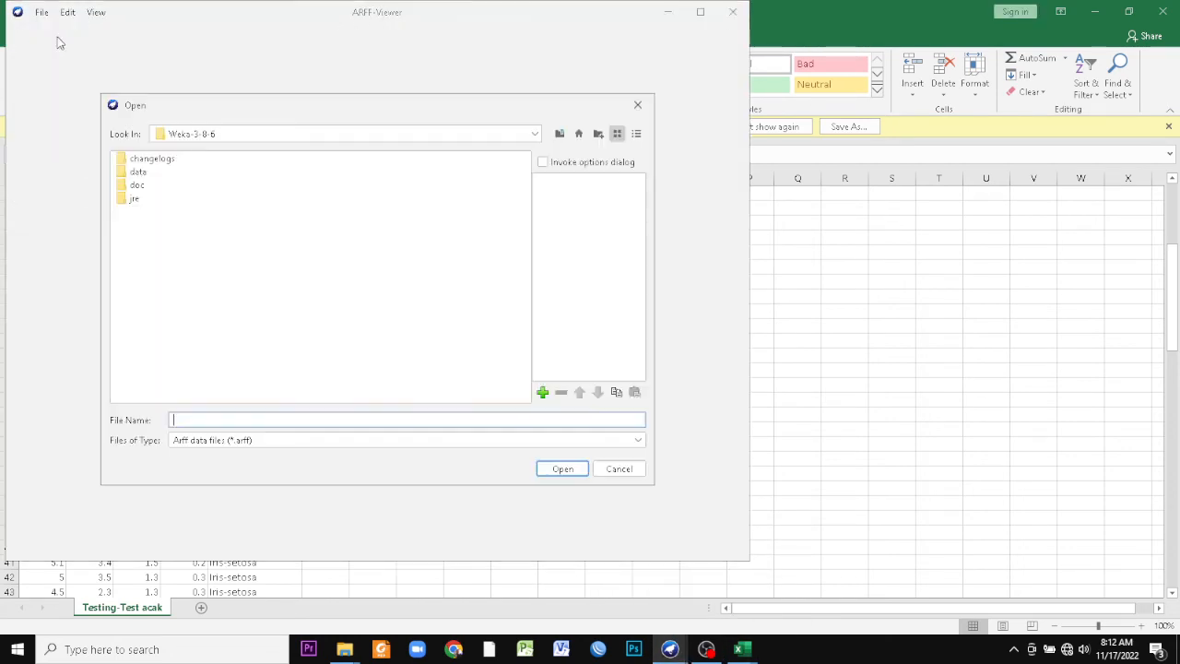
- Browse the E: drive to the folder DOSEN\KBM\2022_2023 Ganjil
click(189, 134)
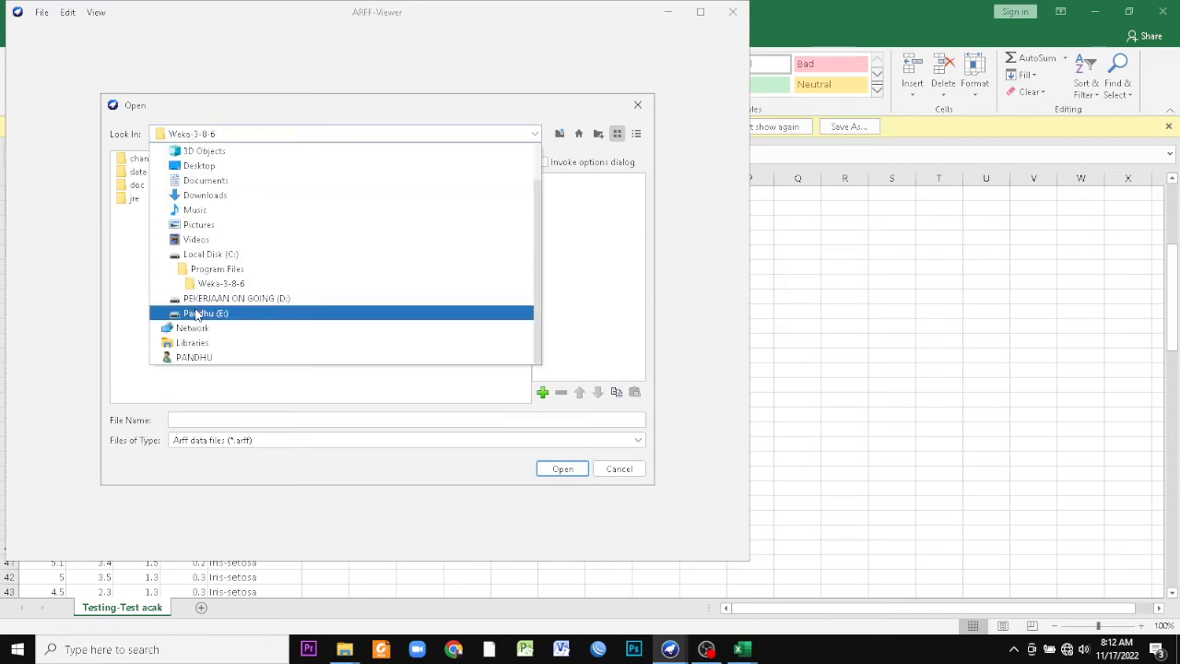
click(196, 314)
click(146, 281)
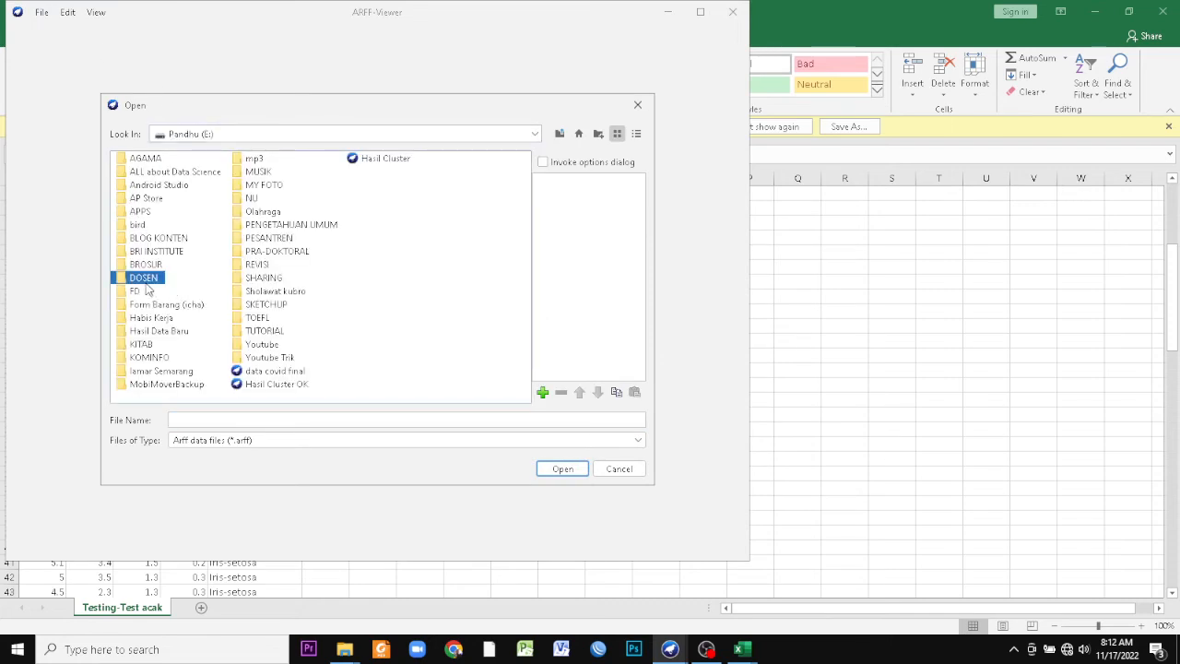
double_click(145, 281)
double_click(142, 189)
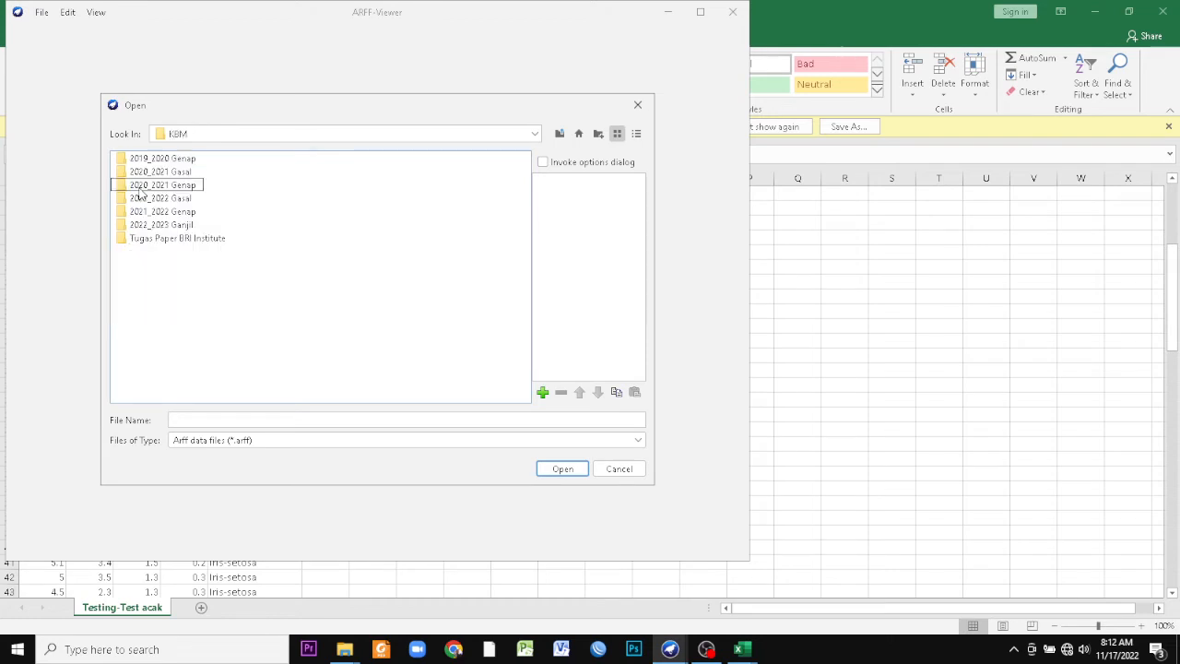
click(142, 226)
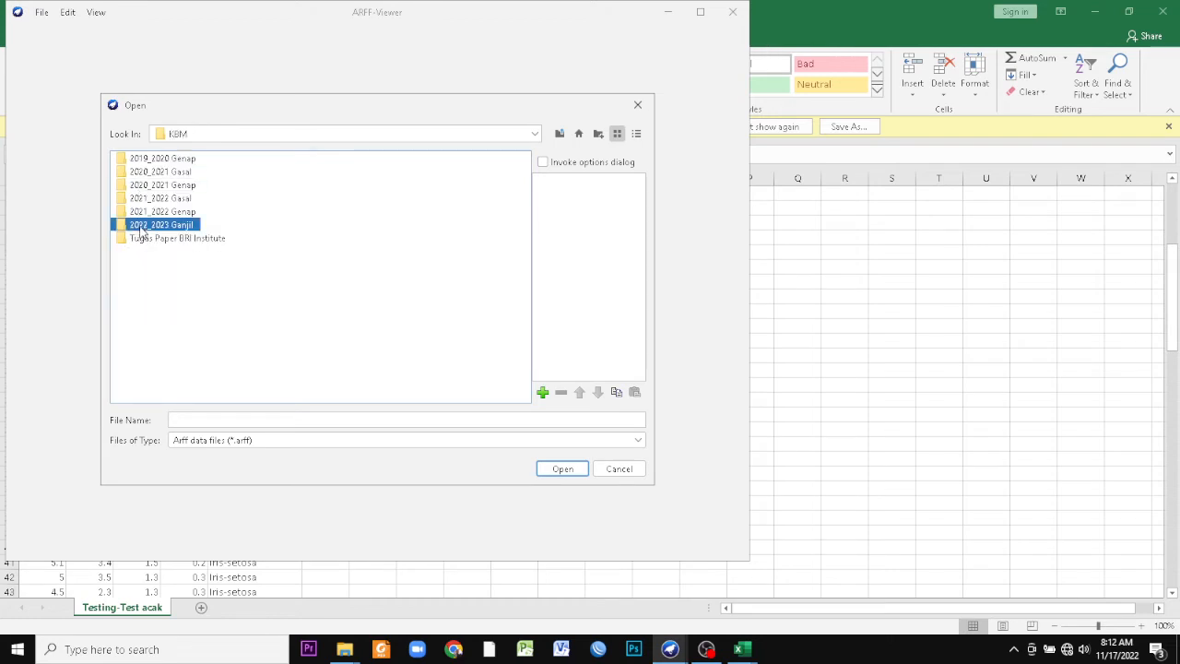
click(142, 227)
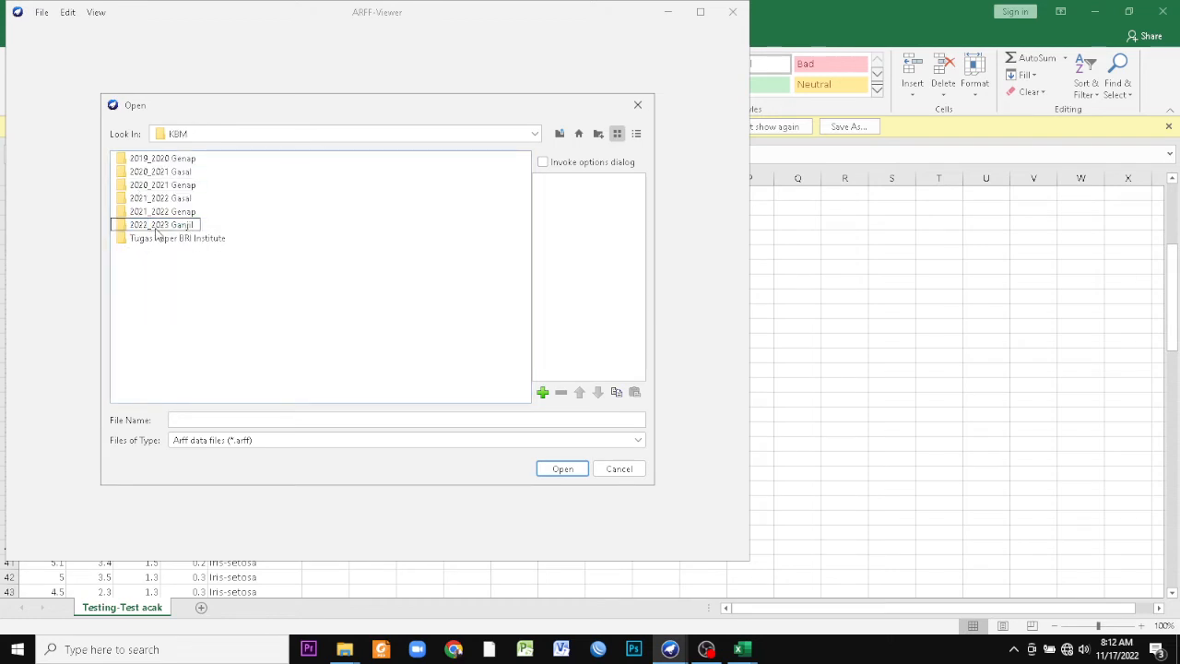
double_click(158, 226)
click(157, 240)
double_click(158, 227)
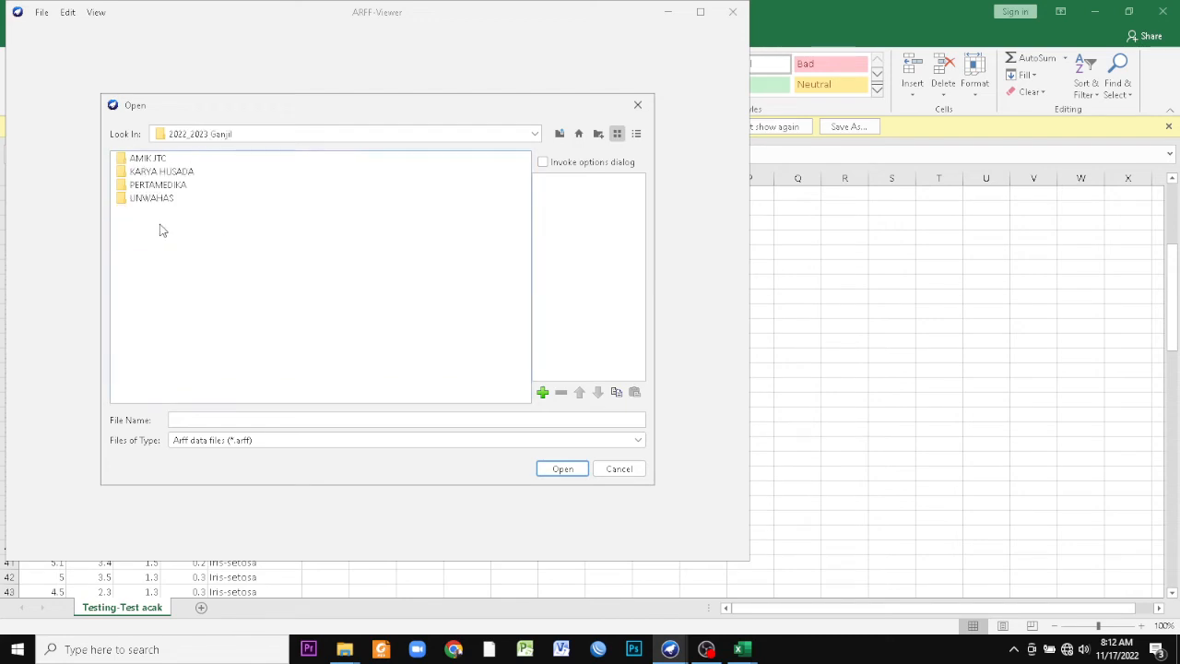
- Continue through UNWAHAS, DATA MINING and BAHAN to the DATA folder
double_click(144, 197)
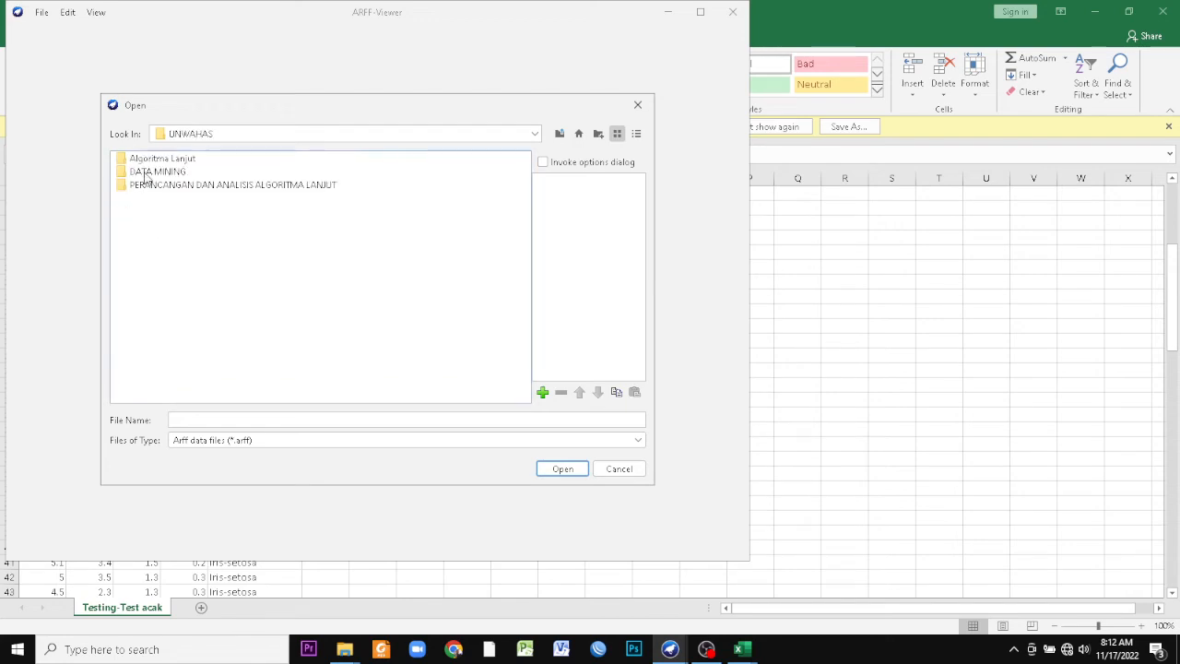
click(146, 174)
double_click(146, 175)
click(144, 197)
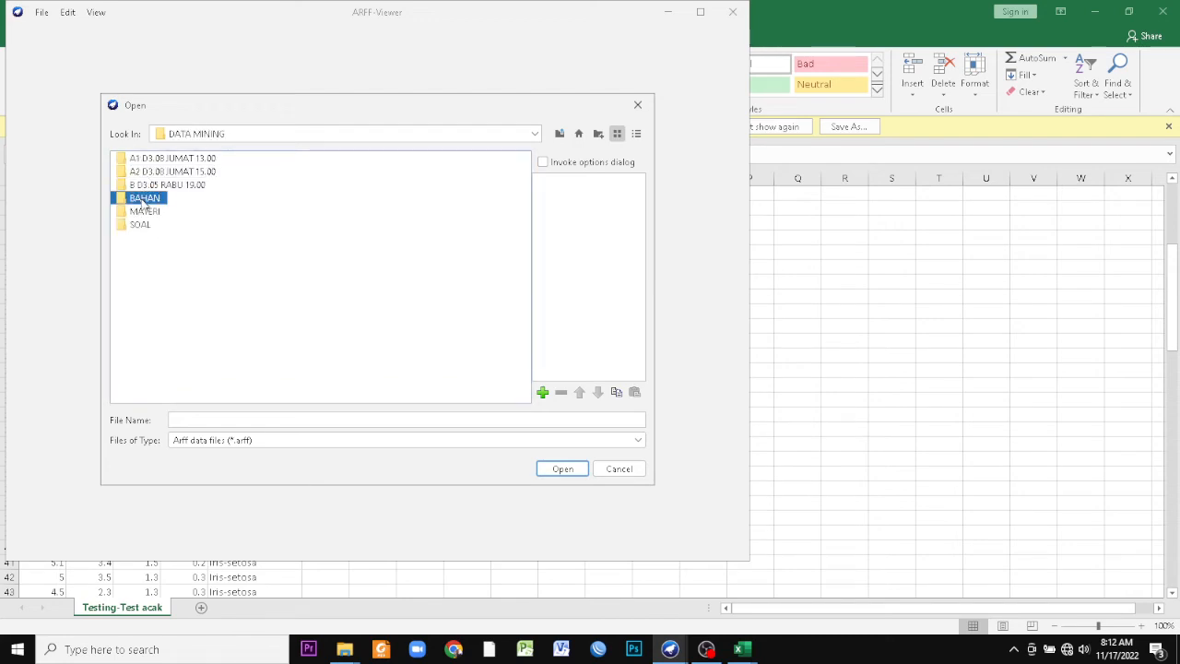
double_click(144, 198)
click(140, 159)
double_click(140, 160)
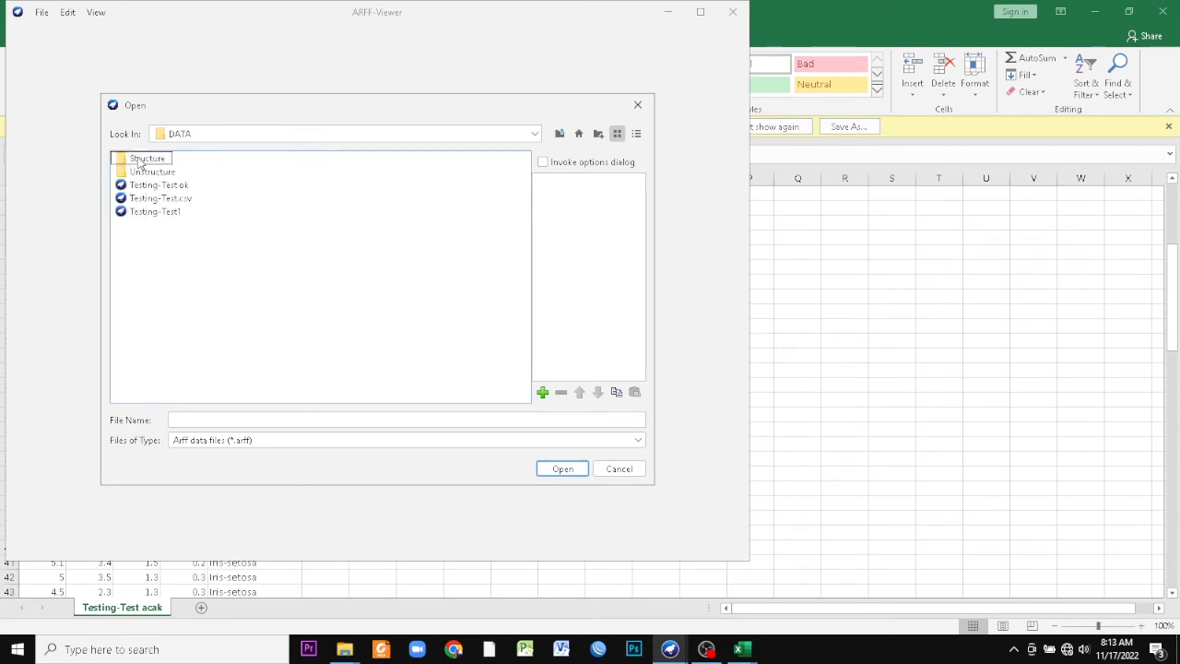
- Set the file type to CSV data files, open Testing-Test acak and look through its records
click(198, 439)
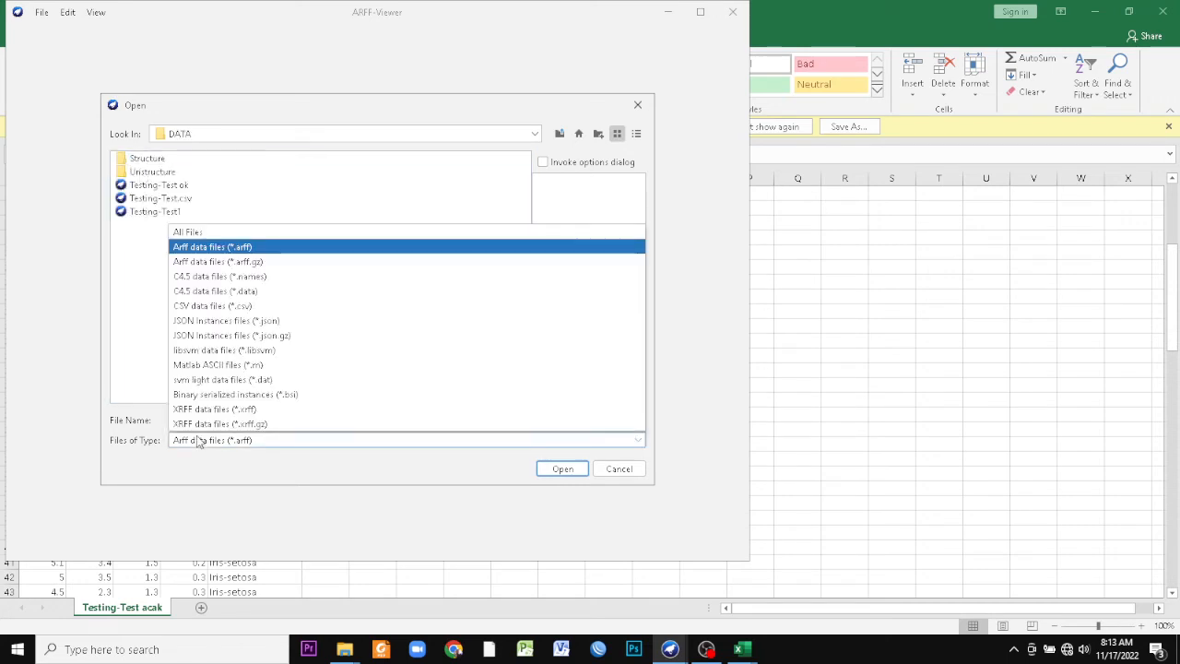
click(197, 312)
double_click(166, 187)
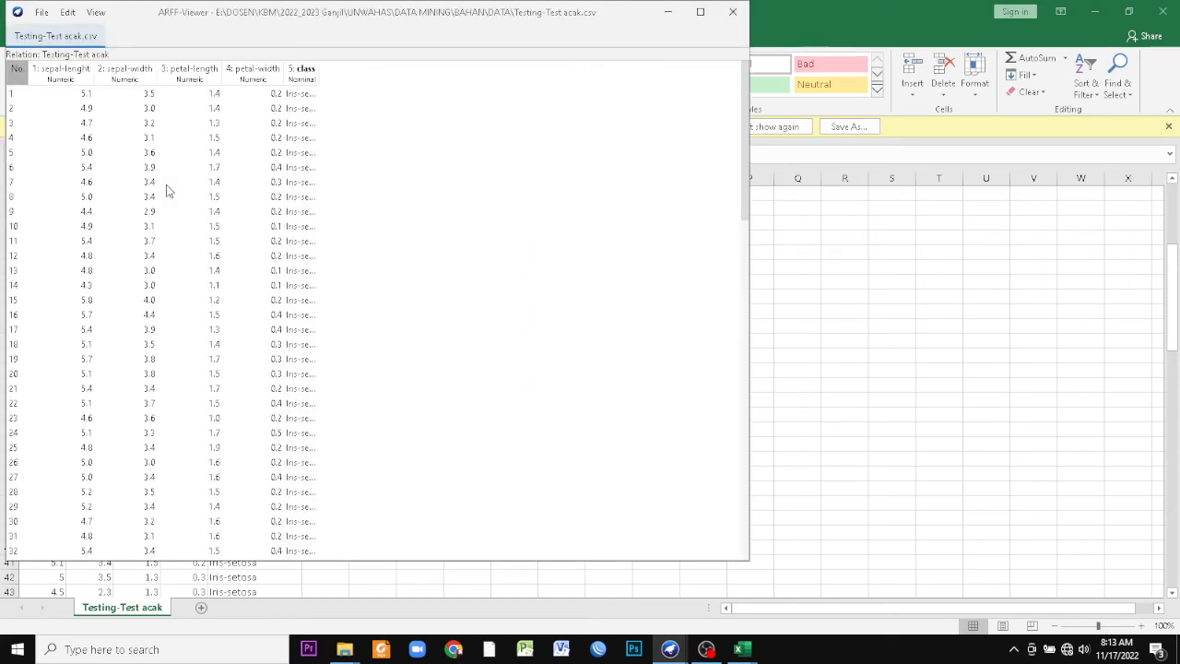
scroll(255, 307, down, 5)
scroll(255, 307, down, 10)
scroll(255, 307, up, 12)
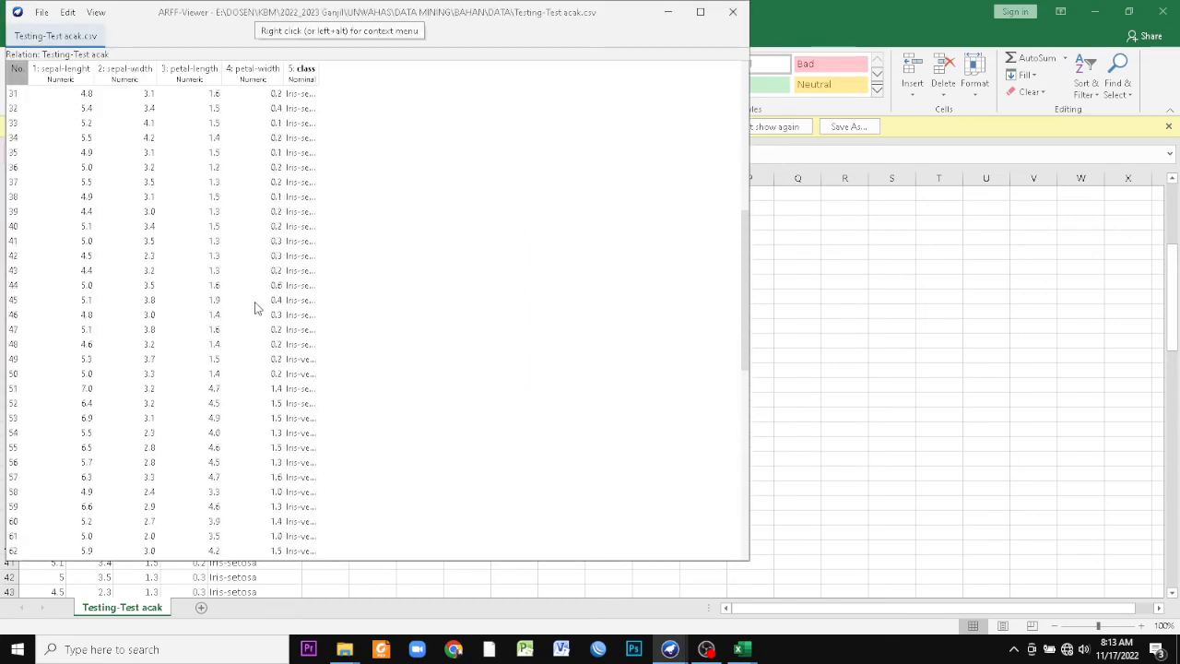
- Return to Excel and examine the measurements and class labels in rows 49 to 52 of Testing-Test acak
click(916, 305)
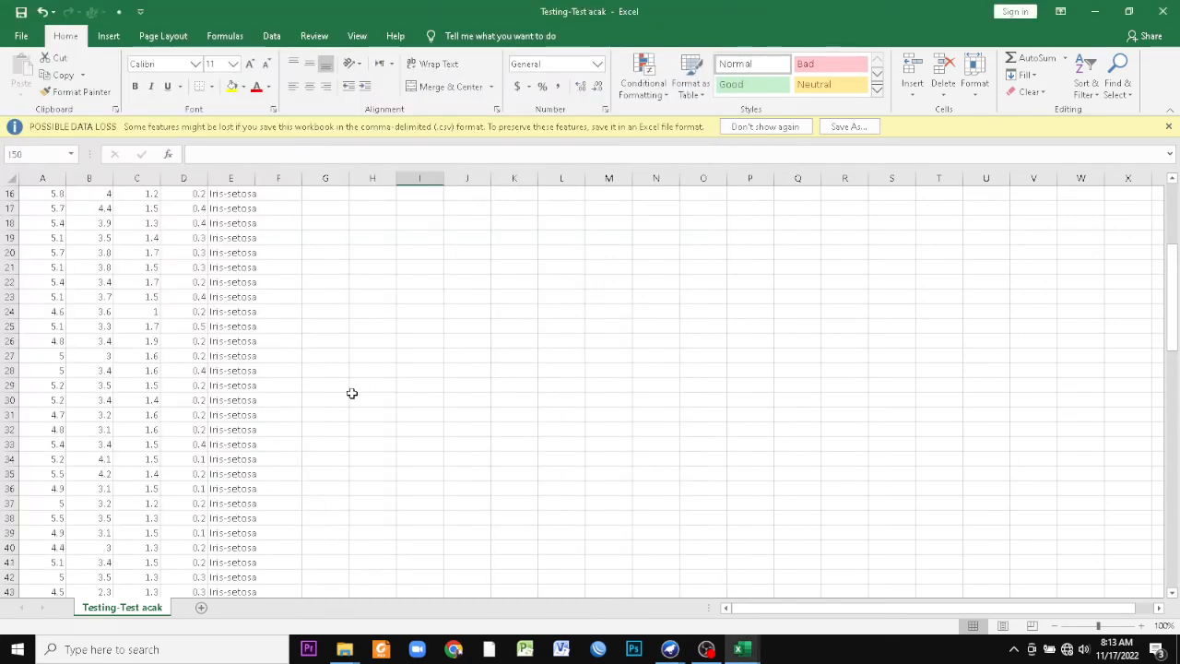
click(225, 431)
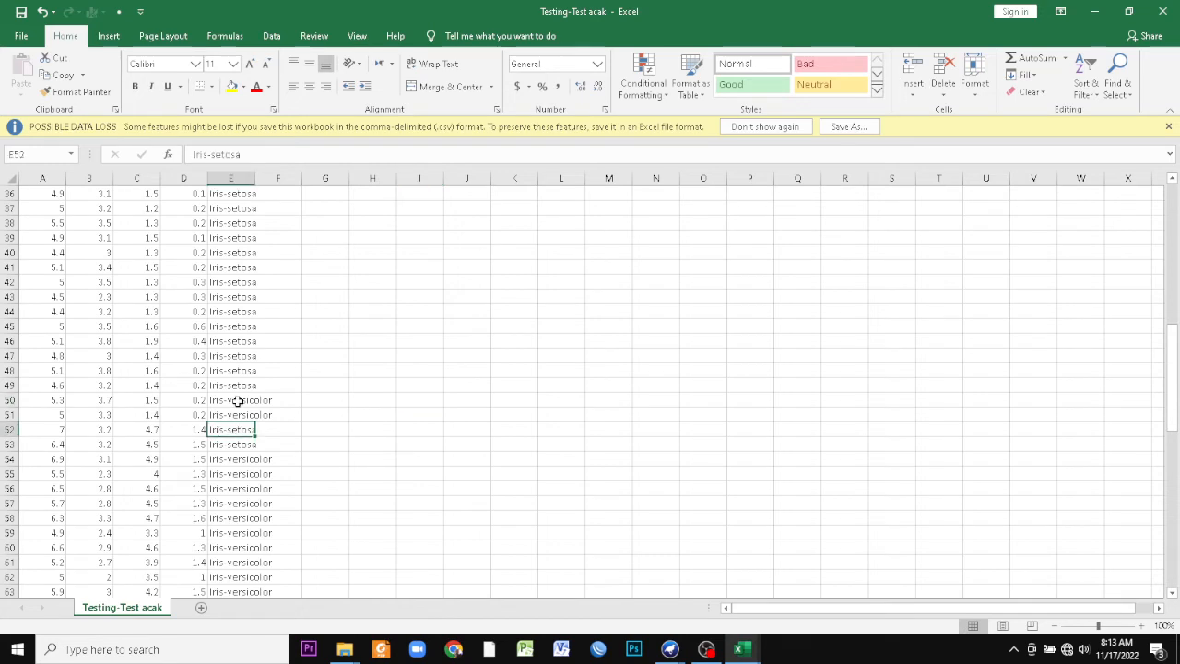
click(108, 399)
click(52, 397)
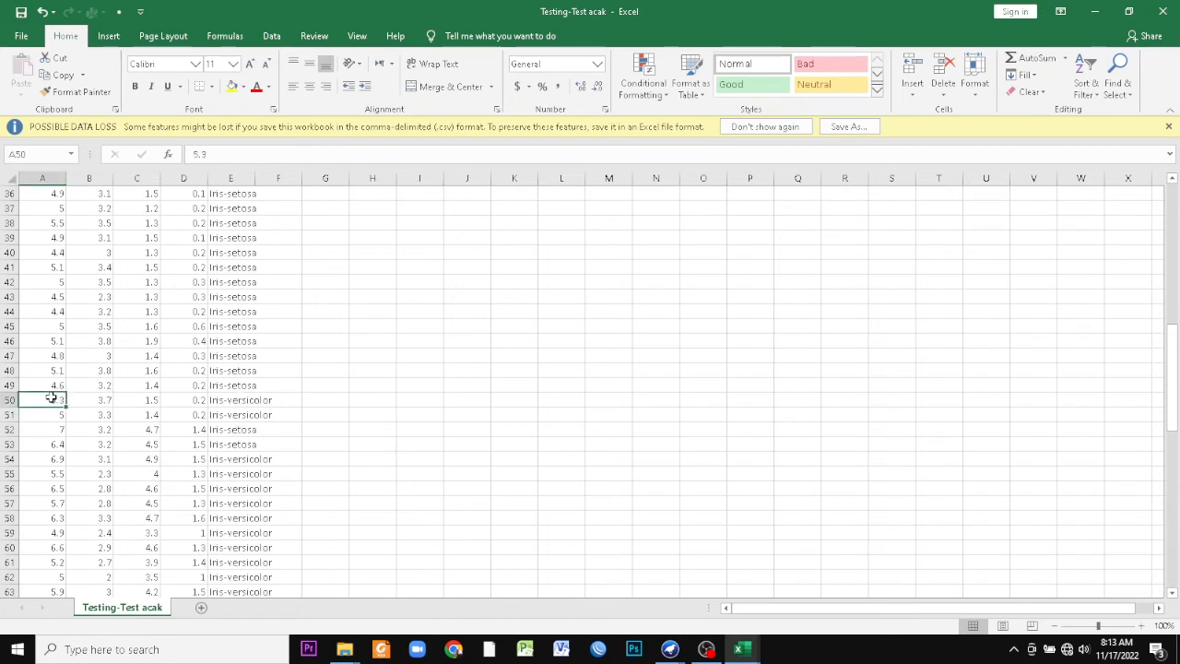
click(135, 399)
click(196, 401)
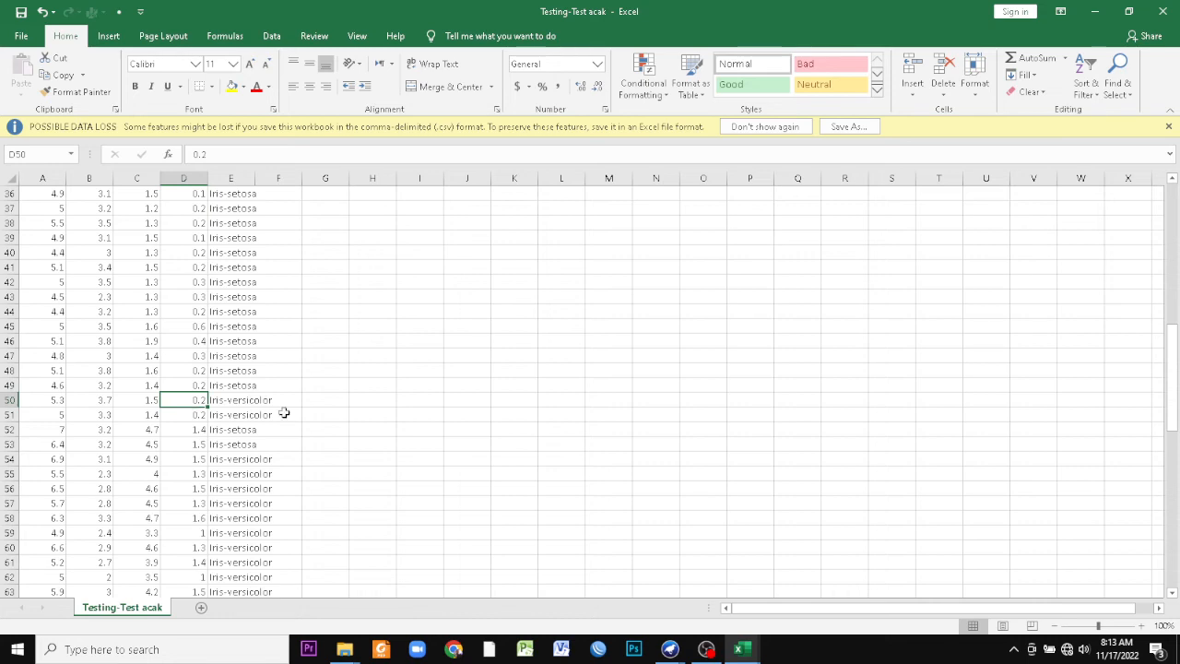
click(240, 386)
click(198, 384)
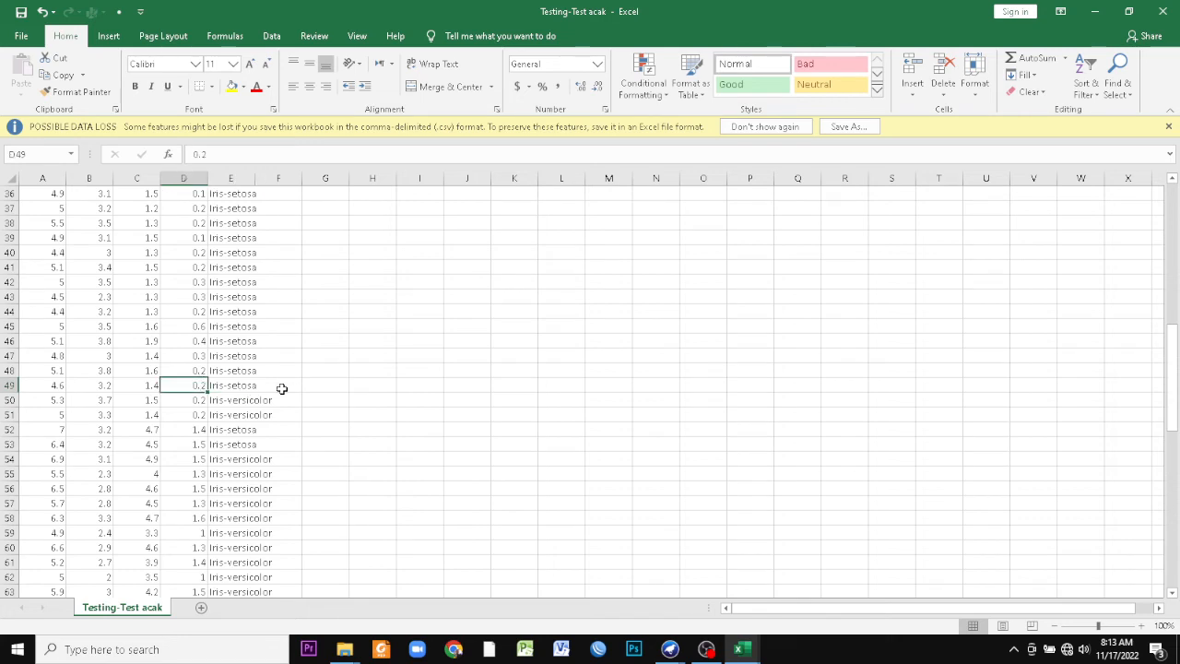
- Widen the class column so the full labels fit, and check the labels further down the sheet
scroll(243, 434, up, 12)
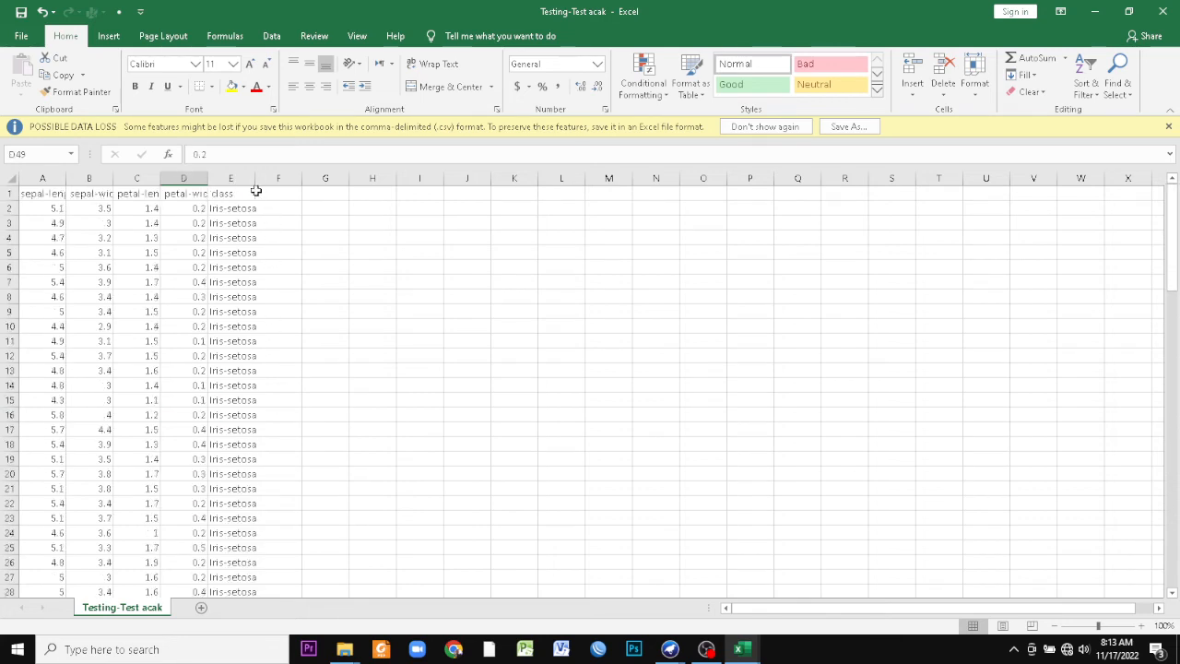
drag(255, 177, 273, 178)
scroll(182, 289, down, 20)
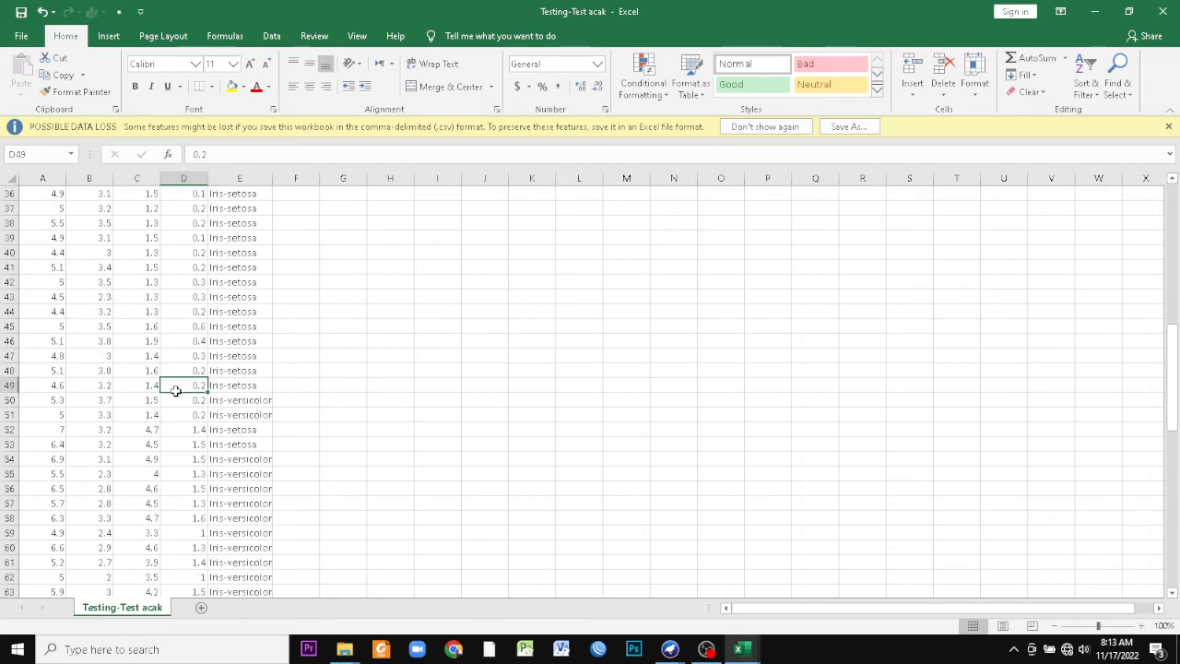
click(232, 400)
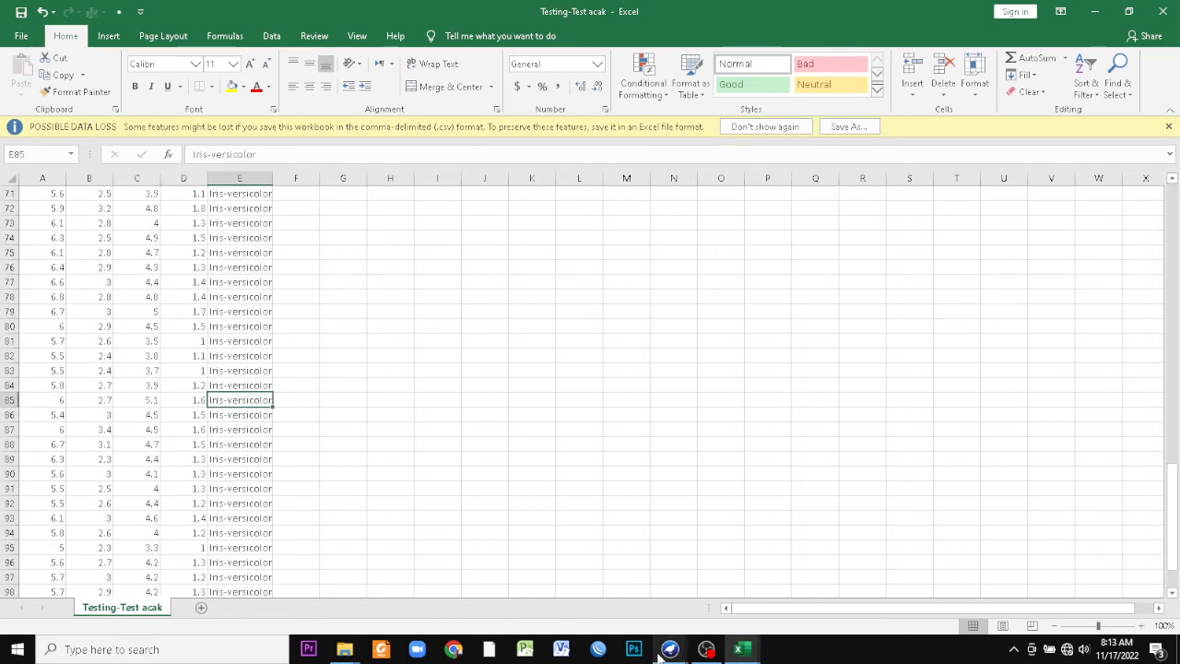
mouse_move(670, 649)
click(538, 590)
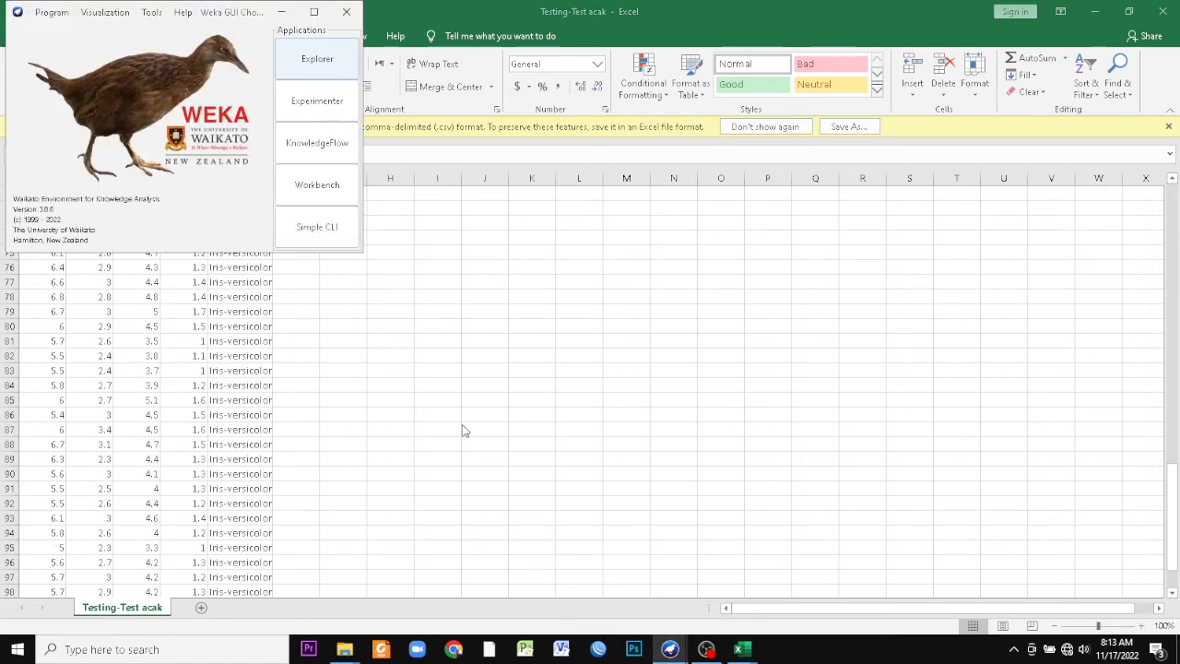
click(710, 612)
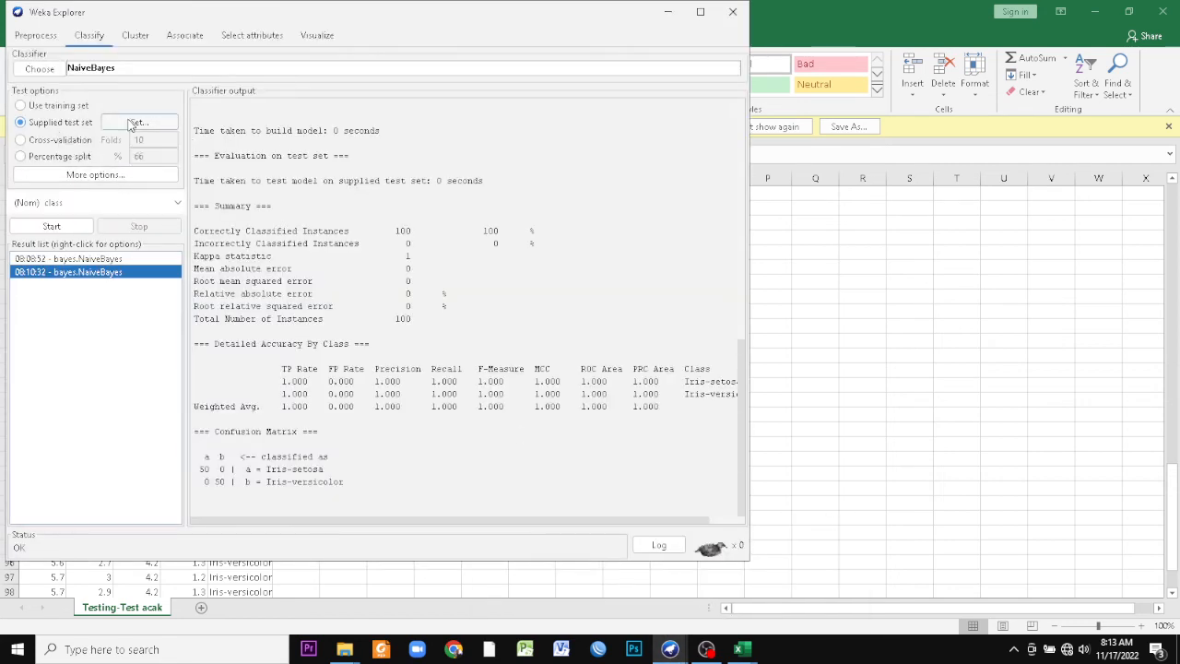
click(133, 122)
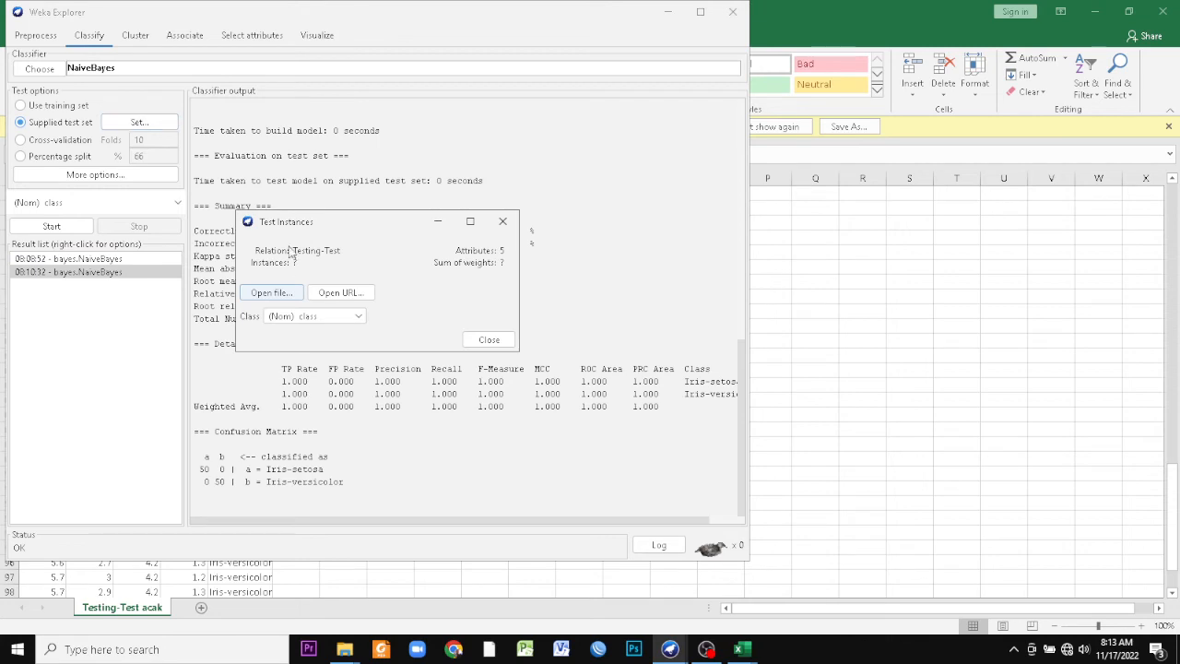
click(290, 294)
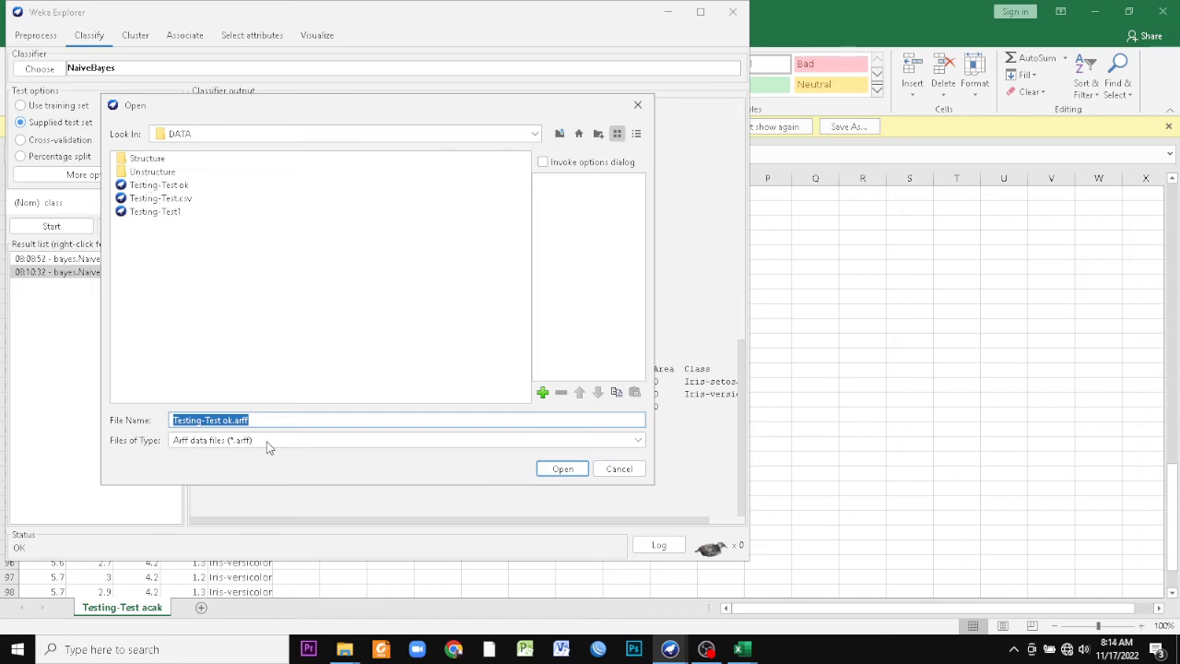
click(620, 470)
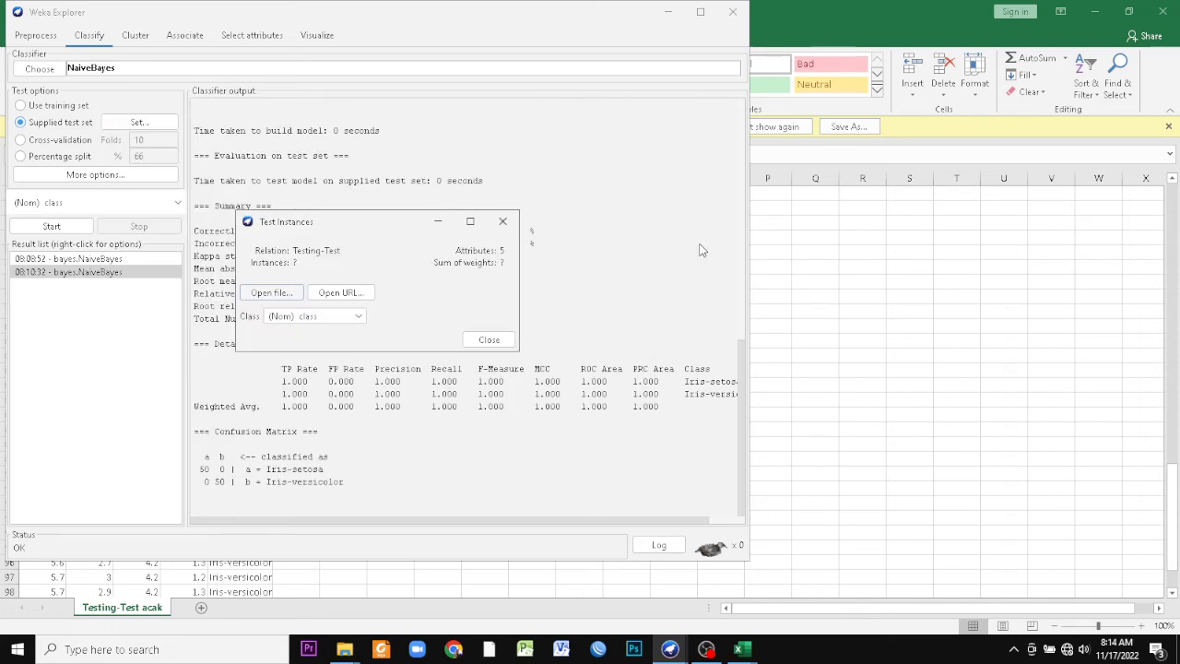
click(855, 9)
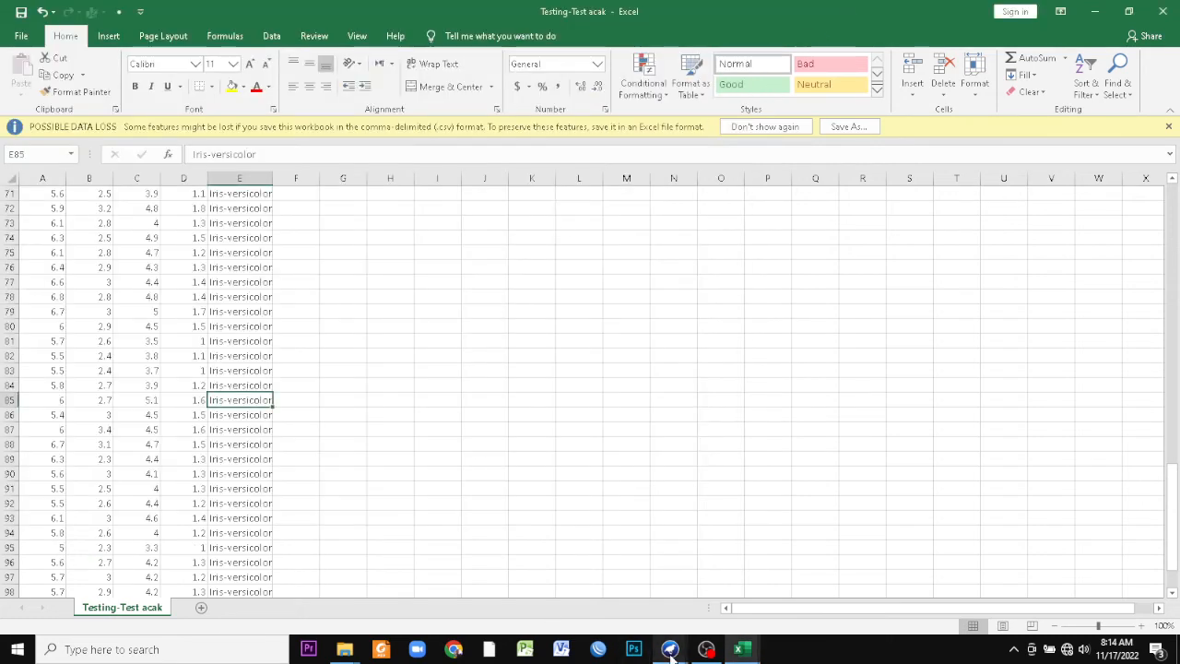
- Switch to the Weka GUI Chooser, launch another ArffViewer window and start opening a file
mouse_move(670, 649)
click(443, 559)
click(151, 12)
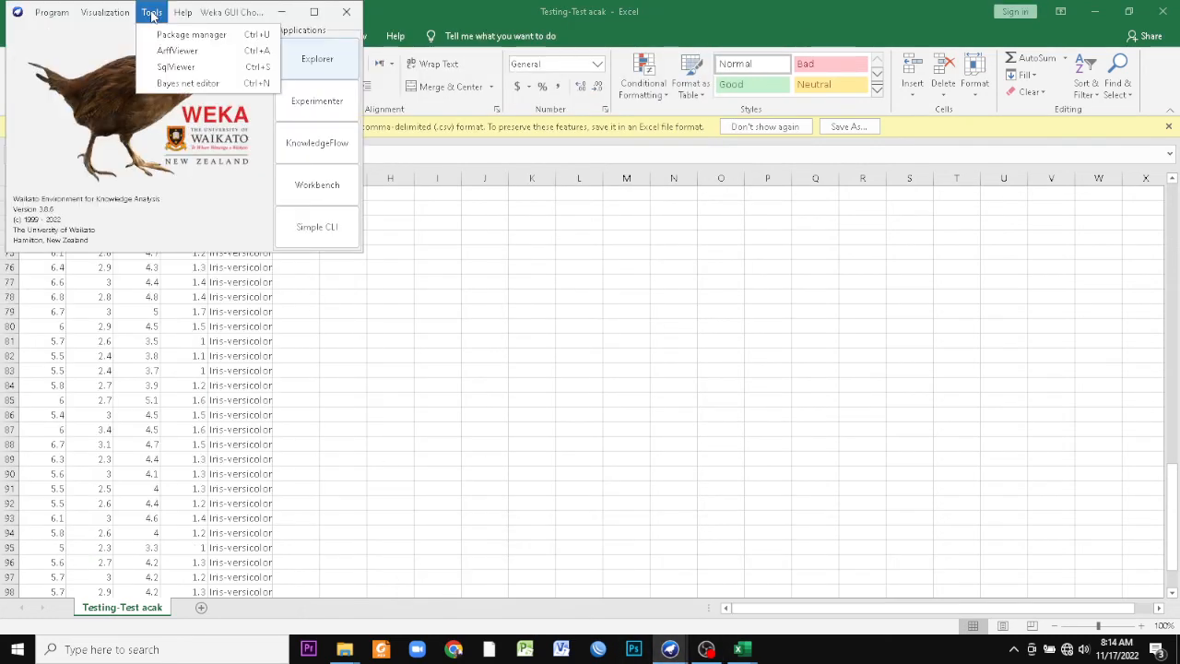
click(160, 50)
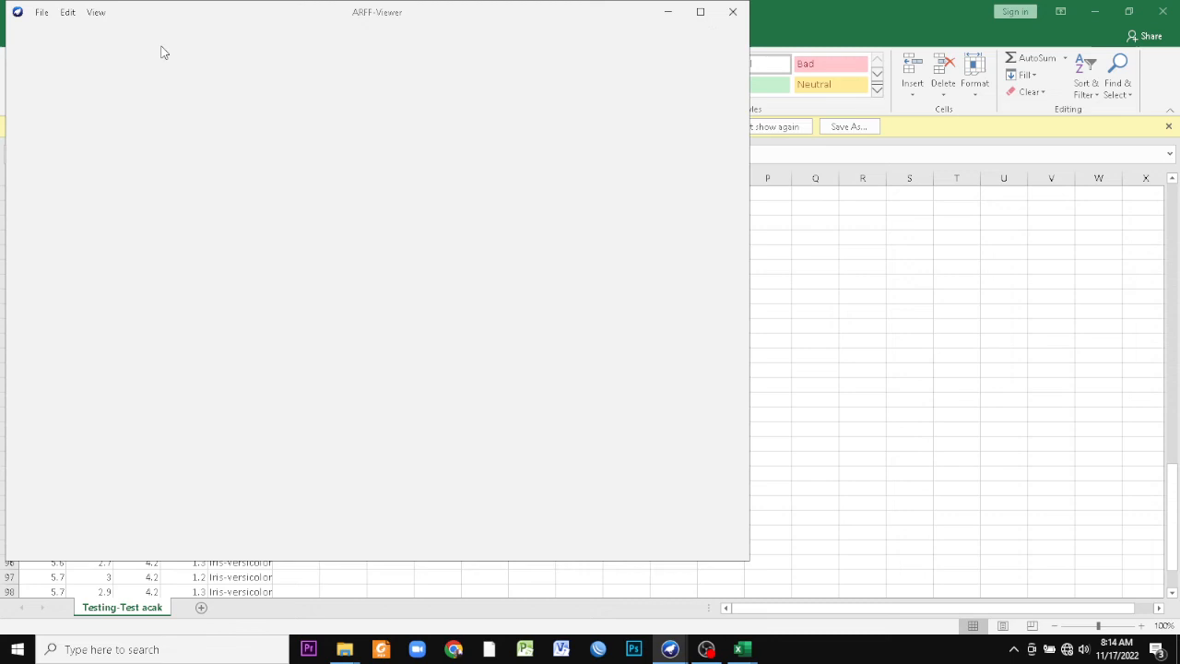
click(42, 13)
click(57, 35)
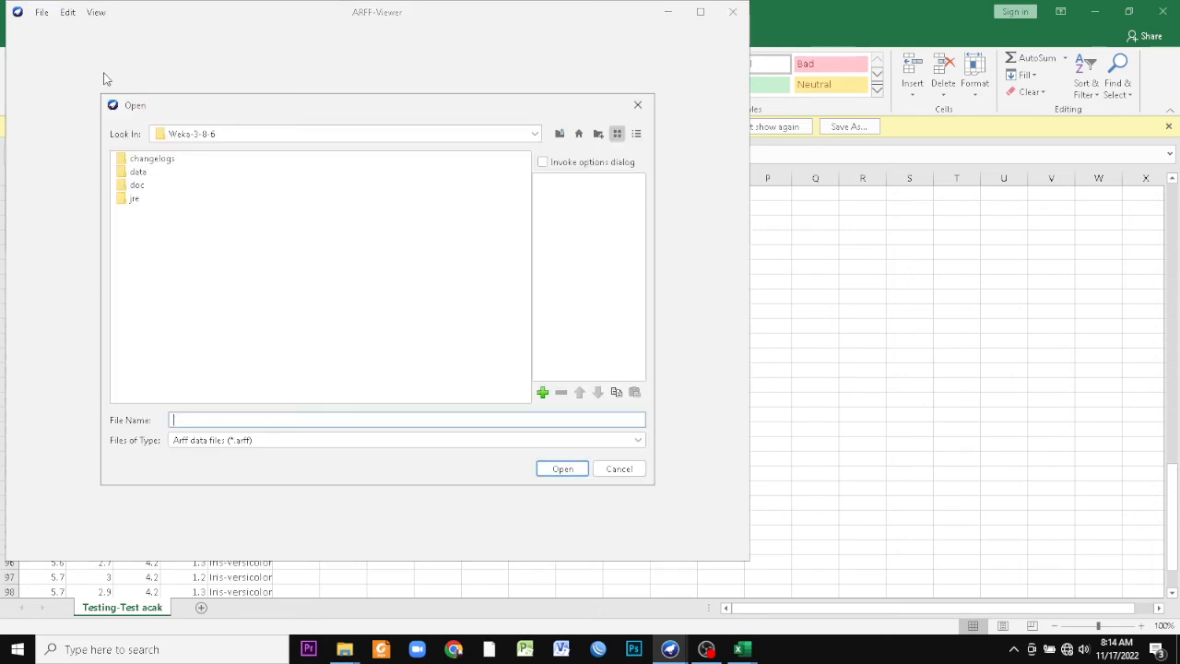
- Browse to the 2022_2023 Ganjil folder under DOSEN\KBM on the E: drive
click(195, 137)
click(178, 314)
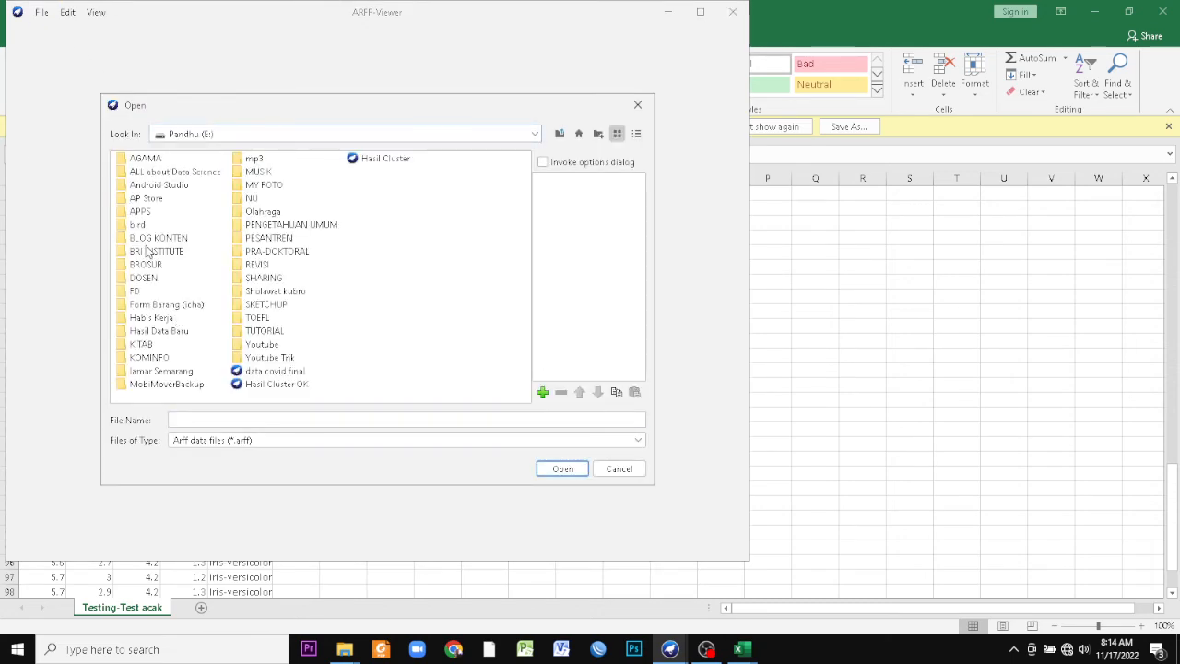
double_click(150, 279)
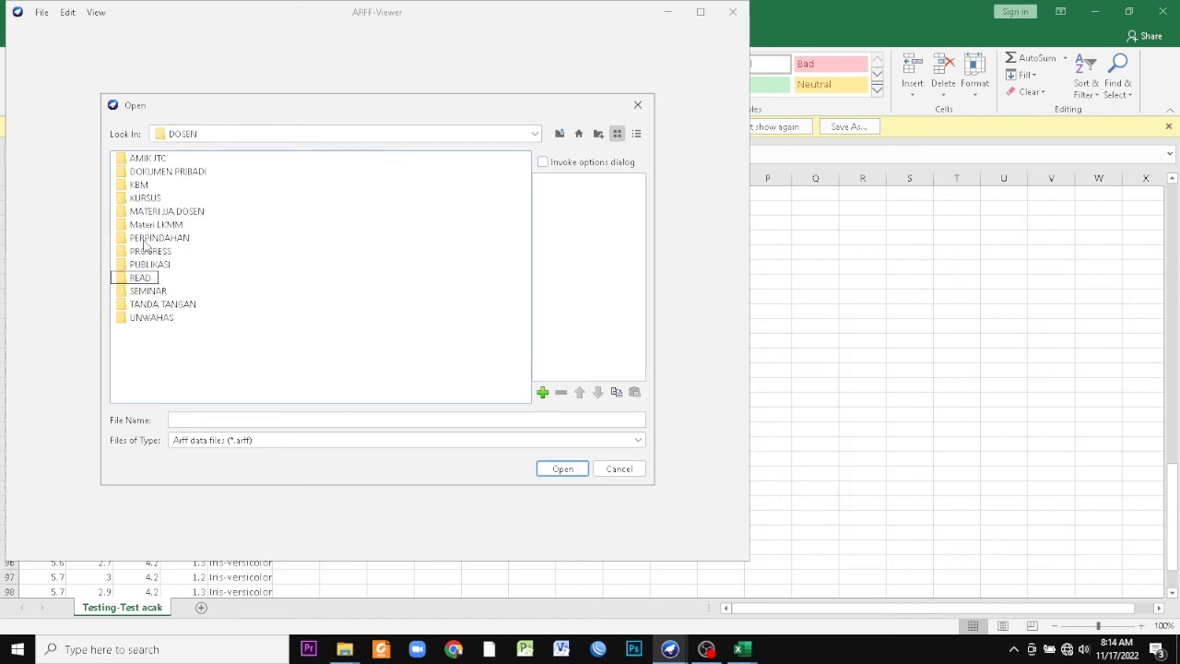
click(140, 185)
double_click(140, 185)
double_click(145, 226)
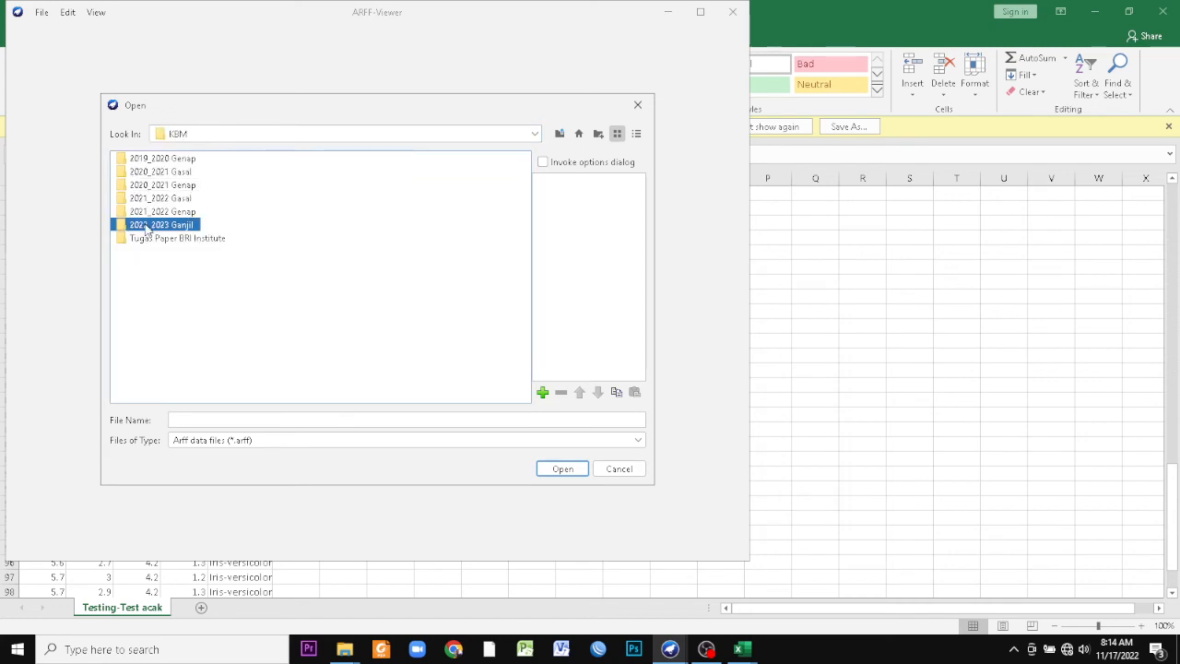
- Go into the DATA folder under UNWAHAS\DATA MINING\BAHAN
double_click(138, 199)
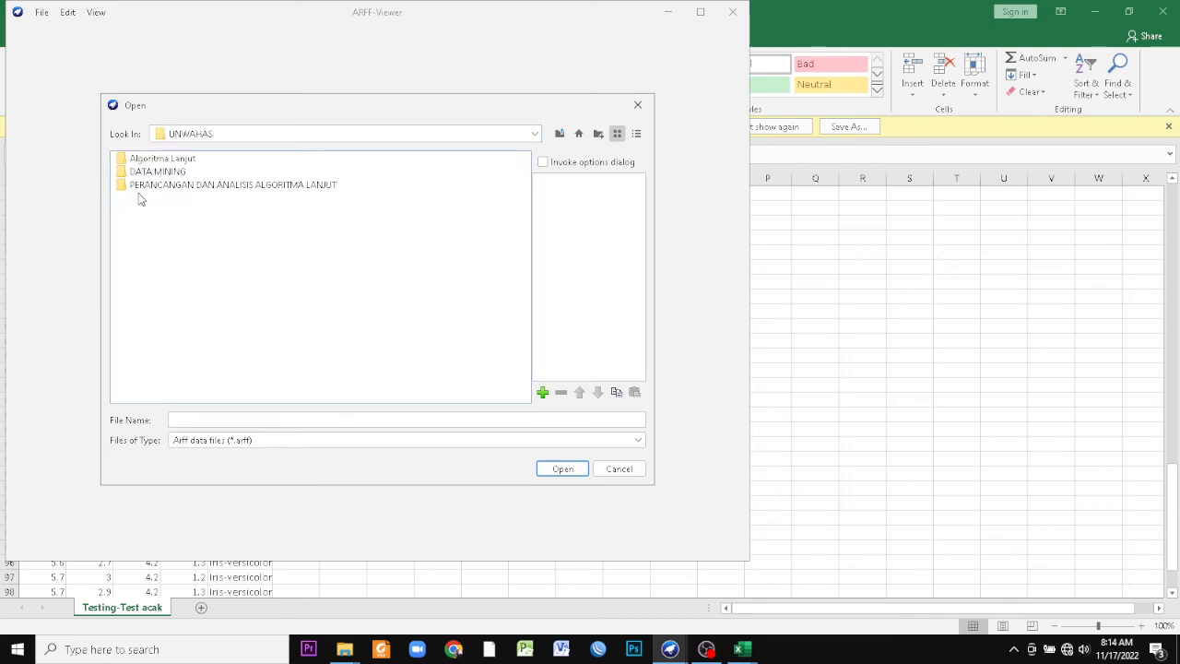
double_click(144, 173)
double_click(143, 198)
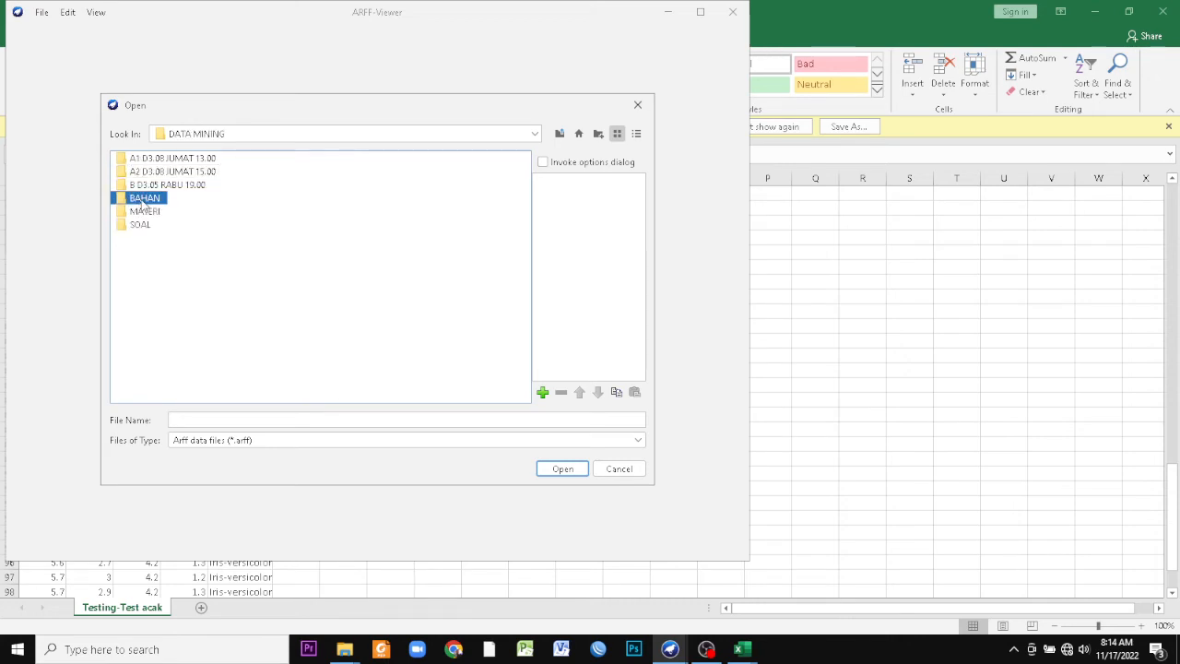
double_click(140, 159)
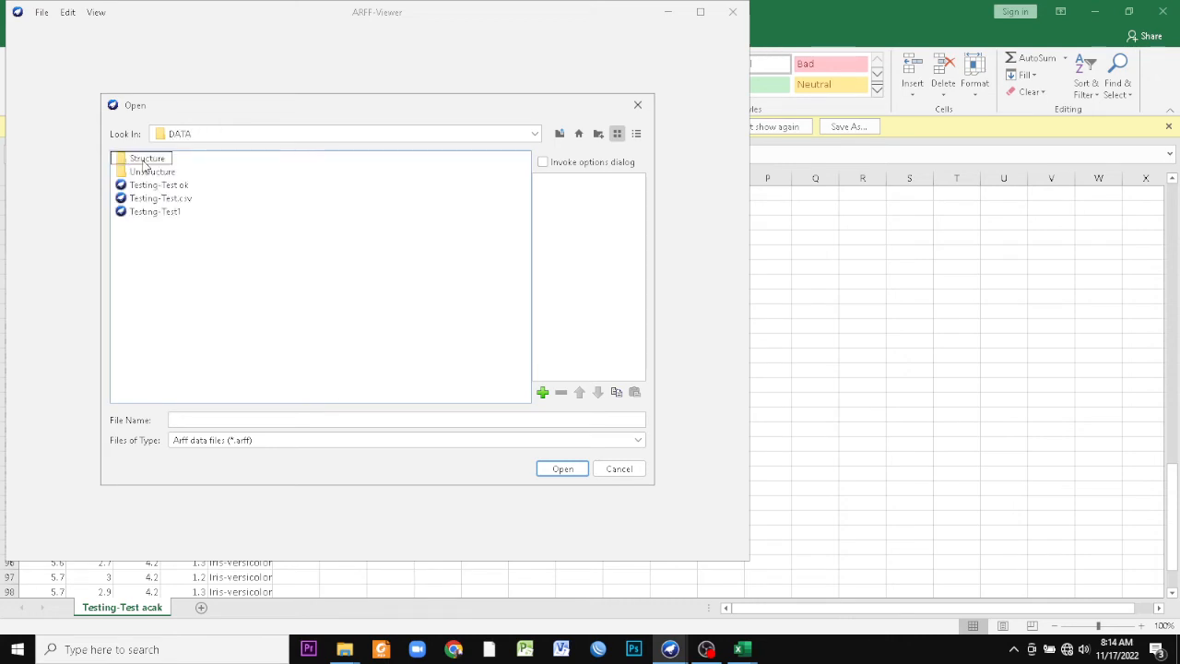
- Filter the file list to CSV data files and open Testing-Test acak from the DATA folder
click(207, 442)
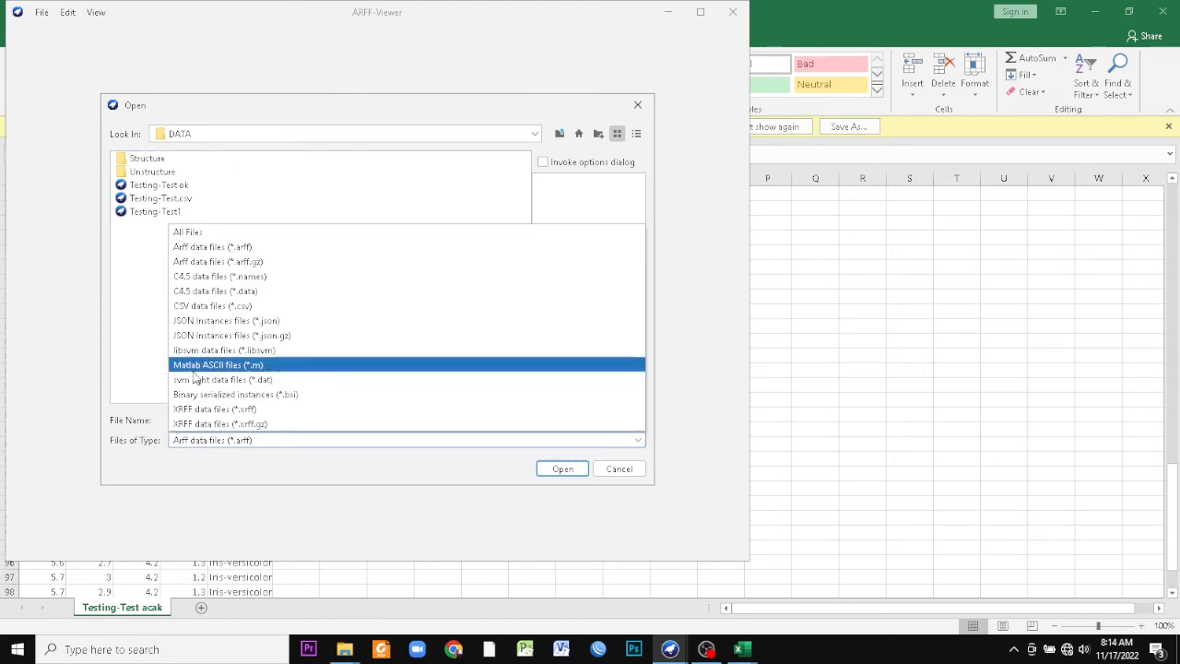
click(183, 306)
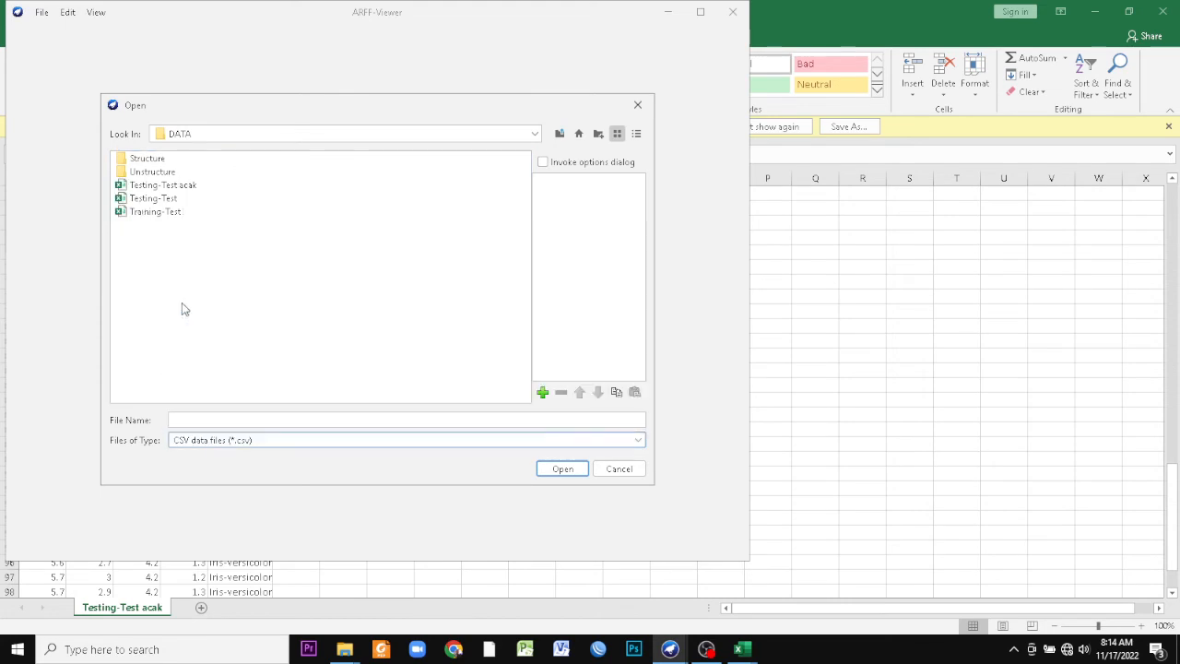
double_click(158, 185)
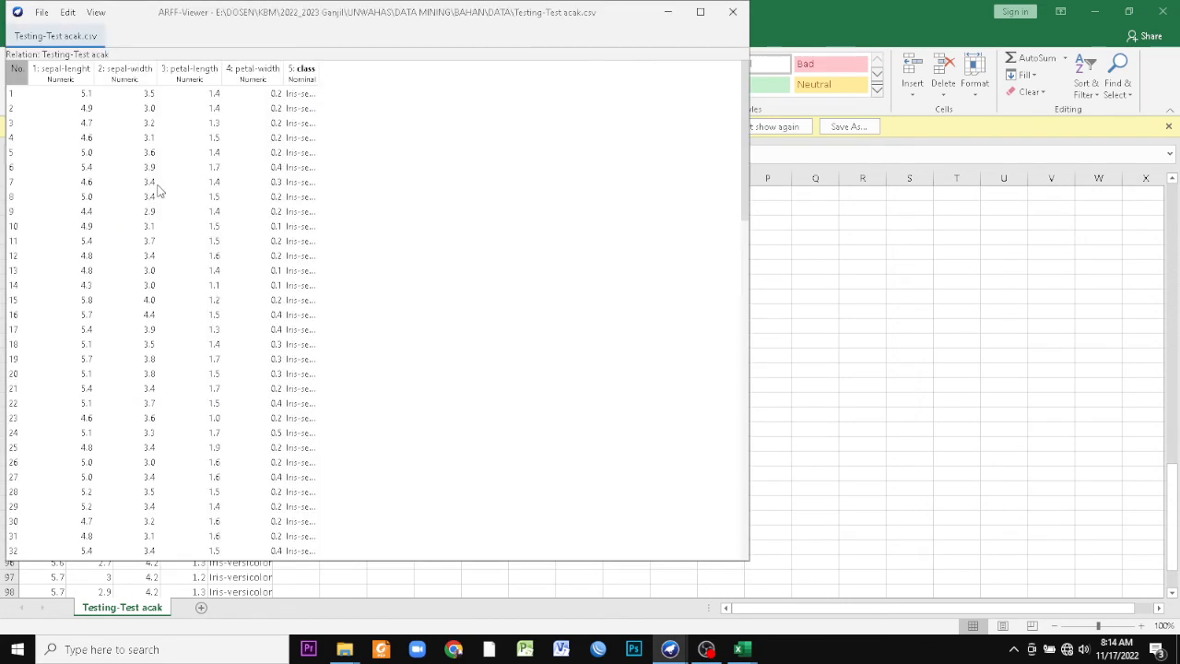
- Save the data as Testing-Test acak in Arff data format in the DATA folder and close this ArffViewer window
click(43, 16)
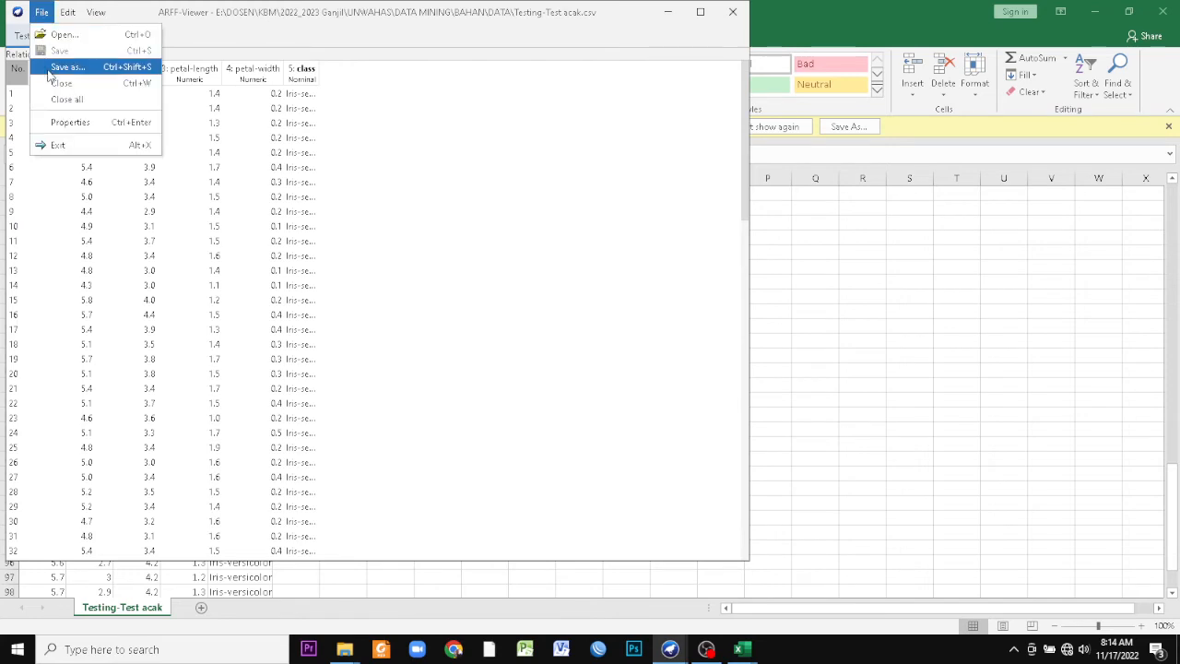
click(48, 72)
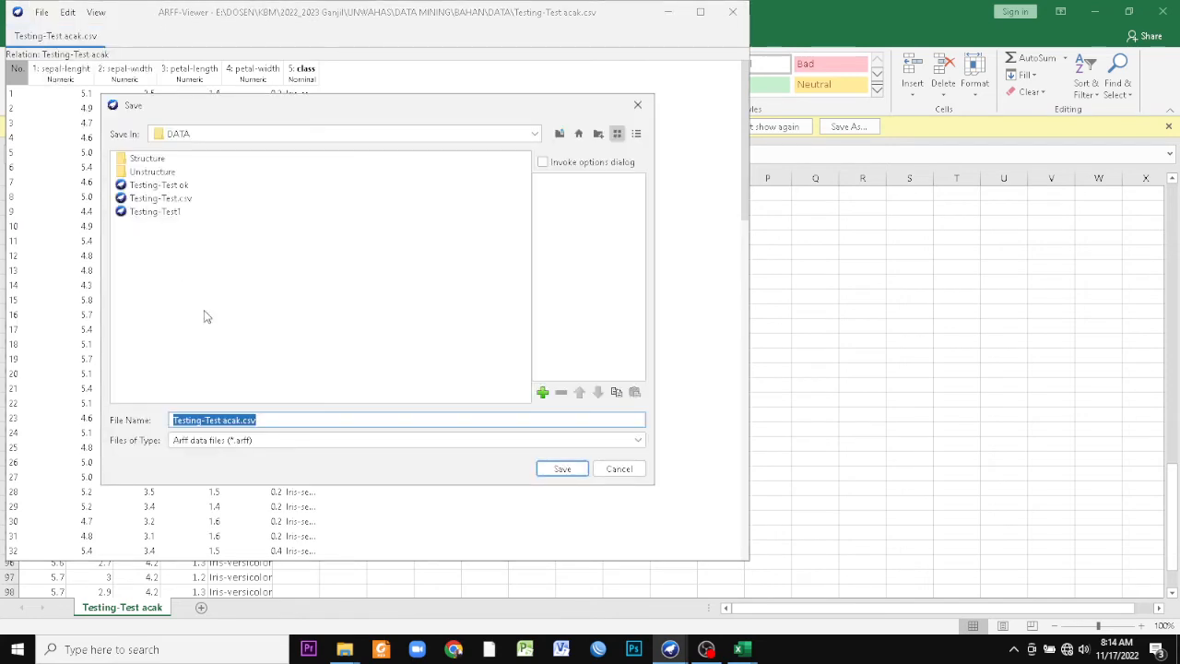
click(267, 419)
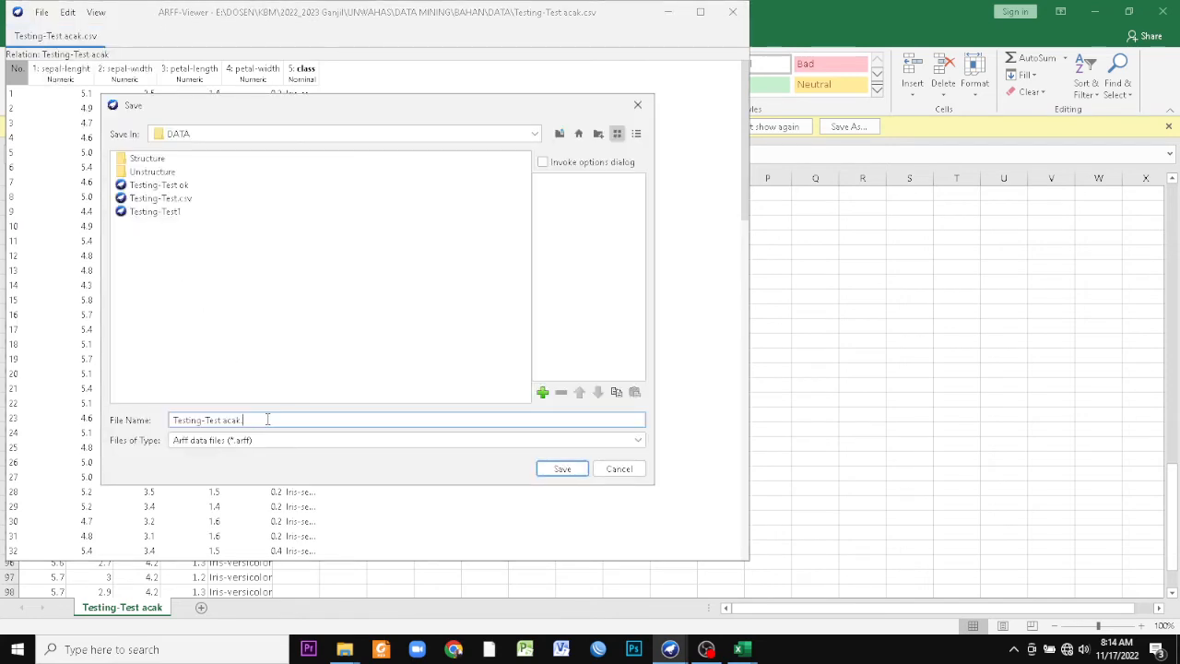
click(563, 469)
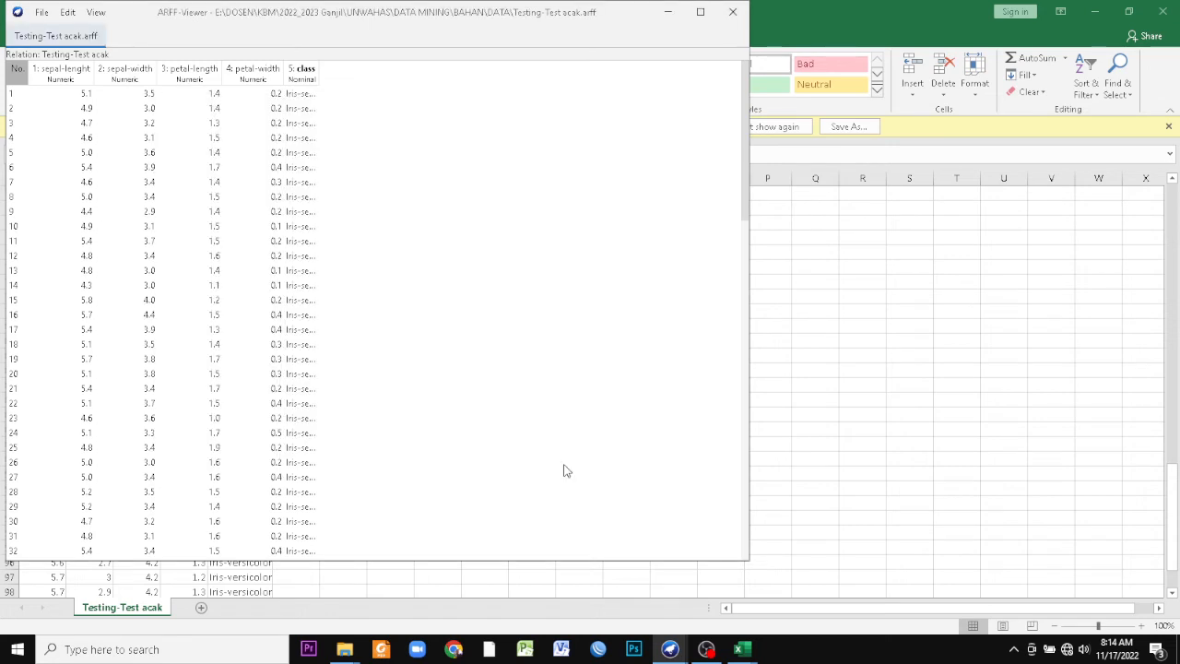
click(733, 11)
click(404, 312)
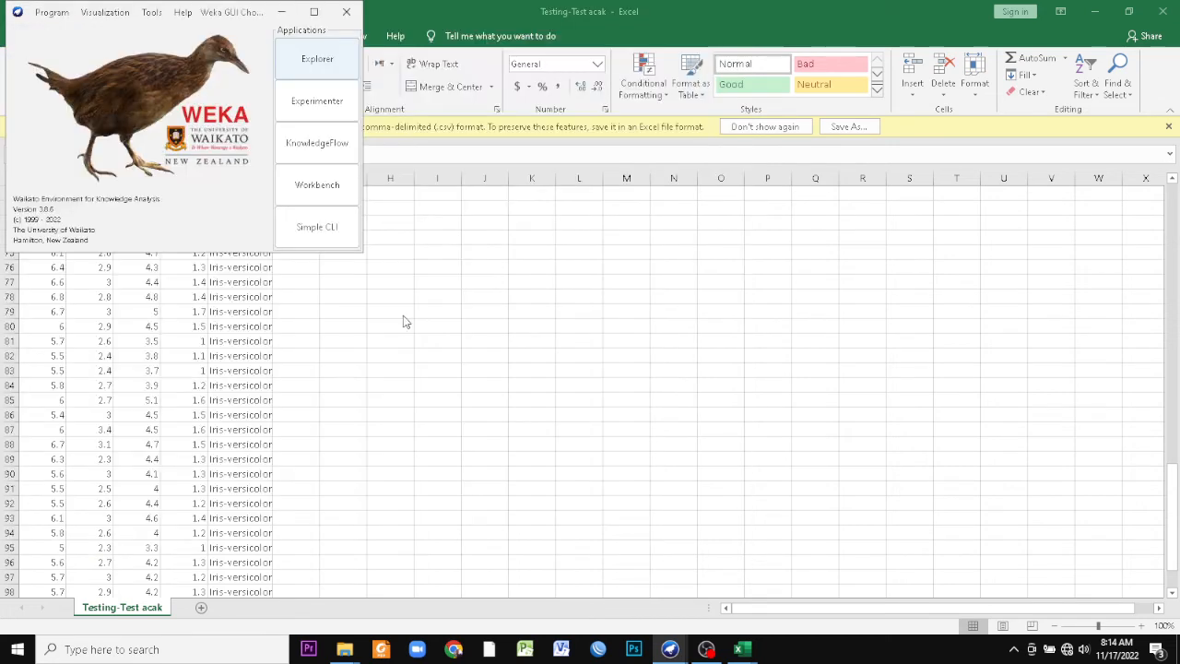
- Switch to the Weka Explorer window with the NaiveBayes classification results
click(154, 18)
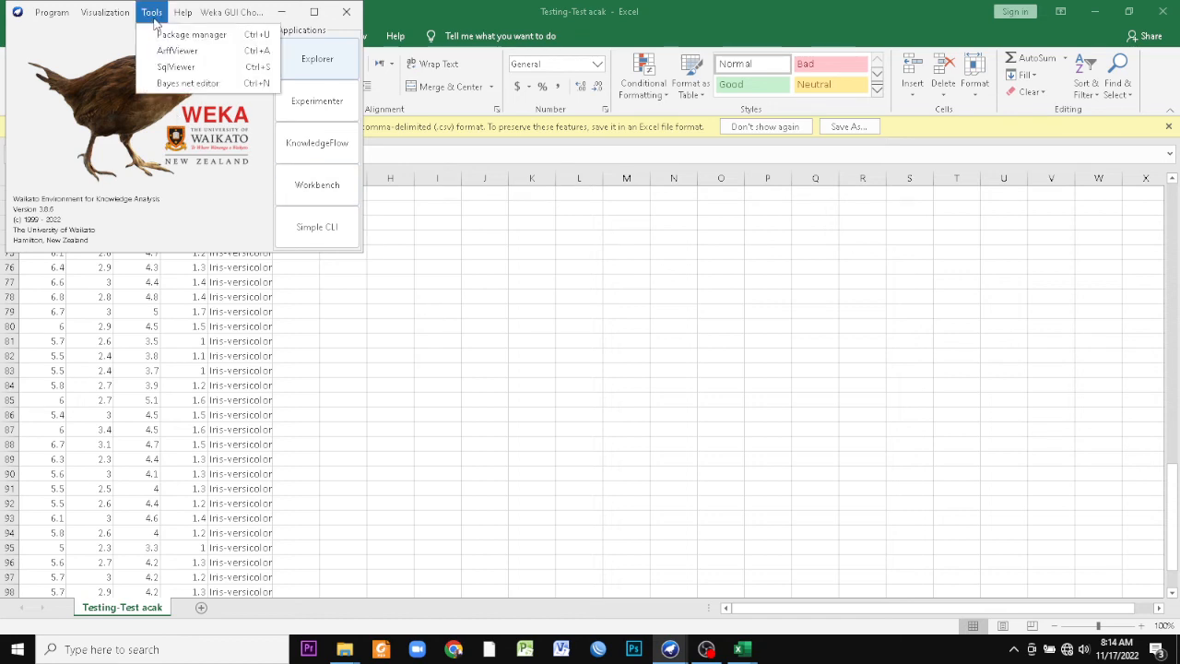
click(659, 648)
click(604, 605)
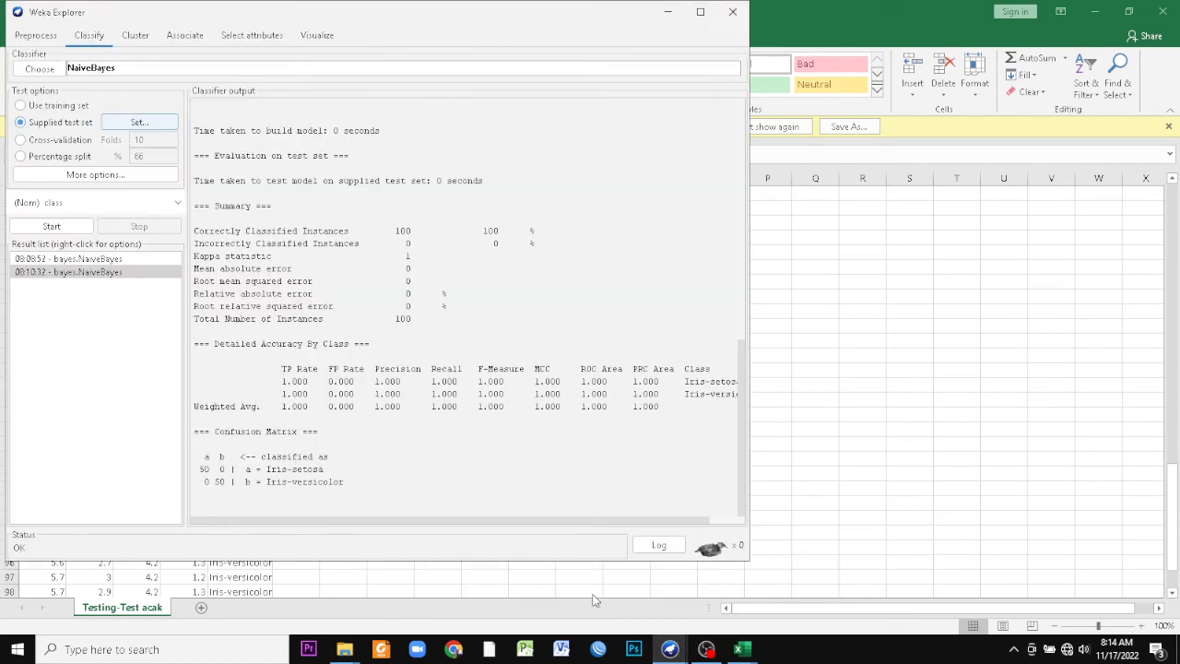
click(114, 372)
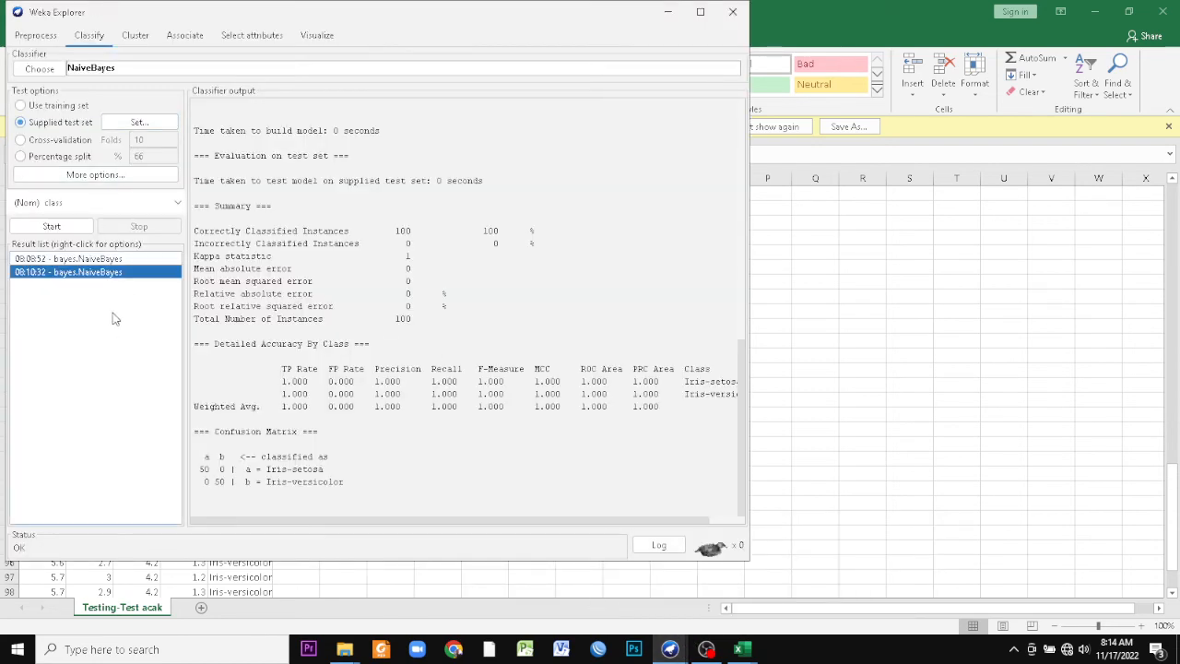
- Load Testing-Test acak.arff as the supplied test set and run the NaiveBayes evaluation on it
click(118, 124)
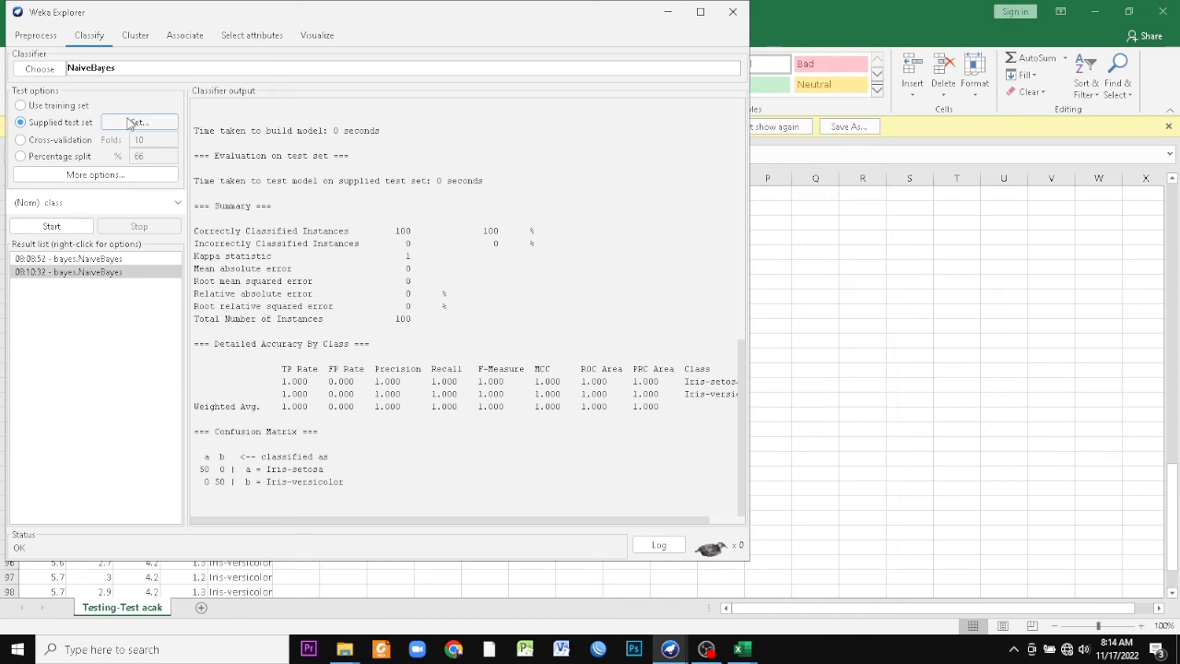
mouse_move(669, 646)
click(828, 592)
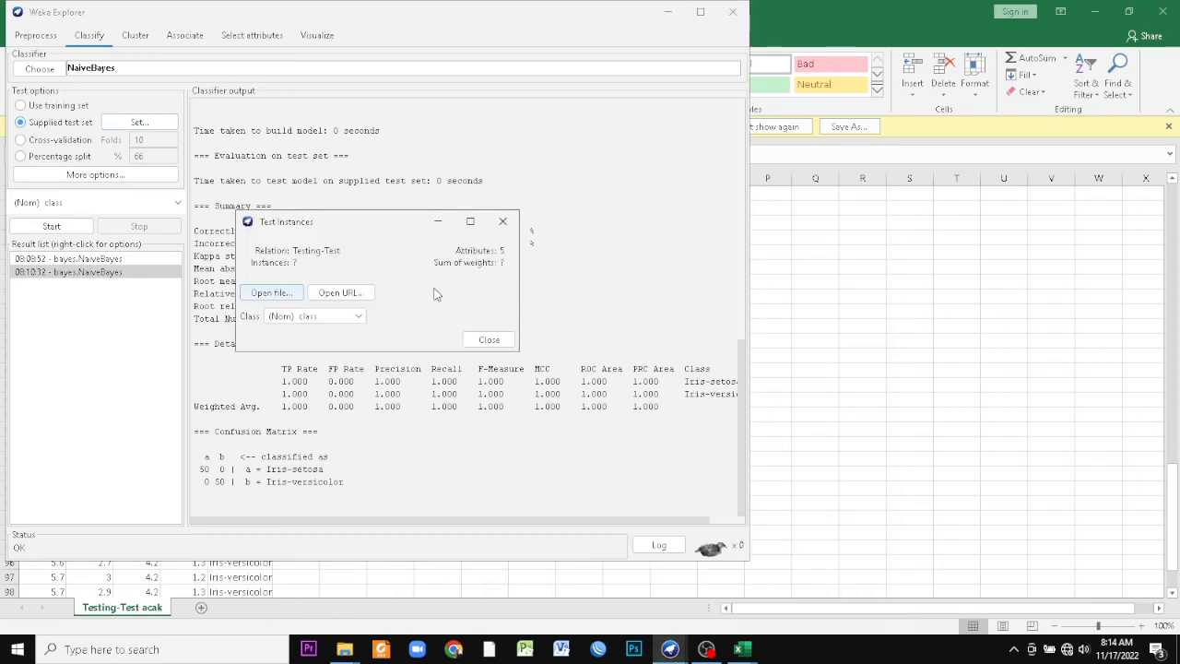
click(502, 221)
click(153, 129)
click(297, 295)
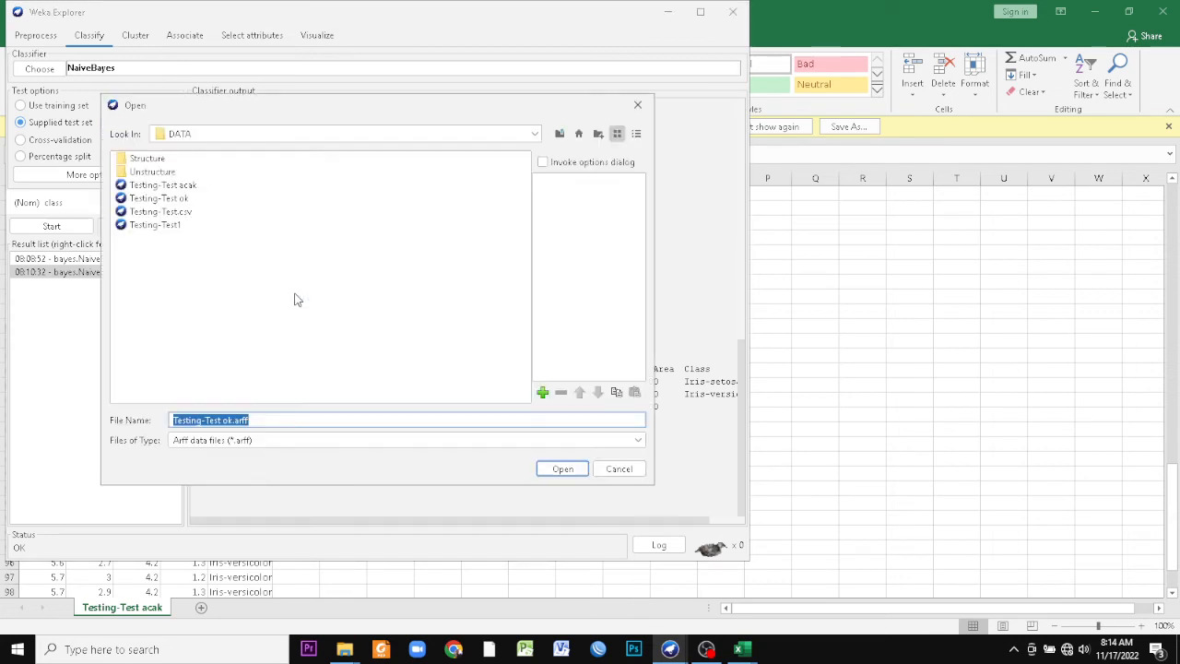
click(169, 187)
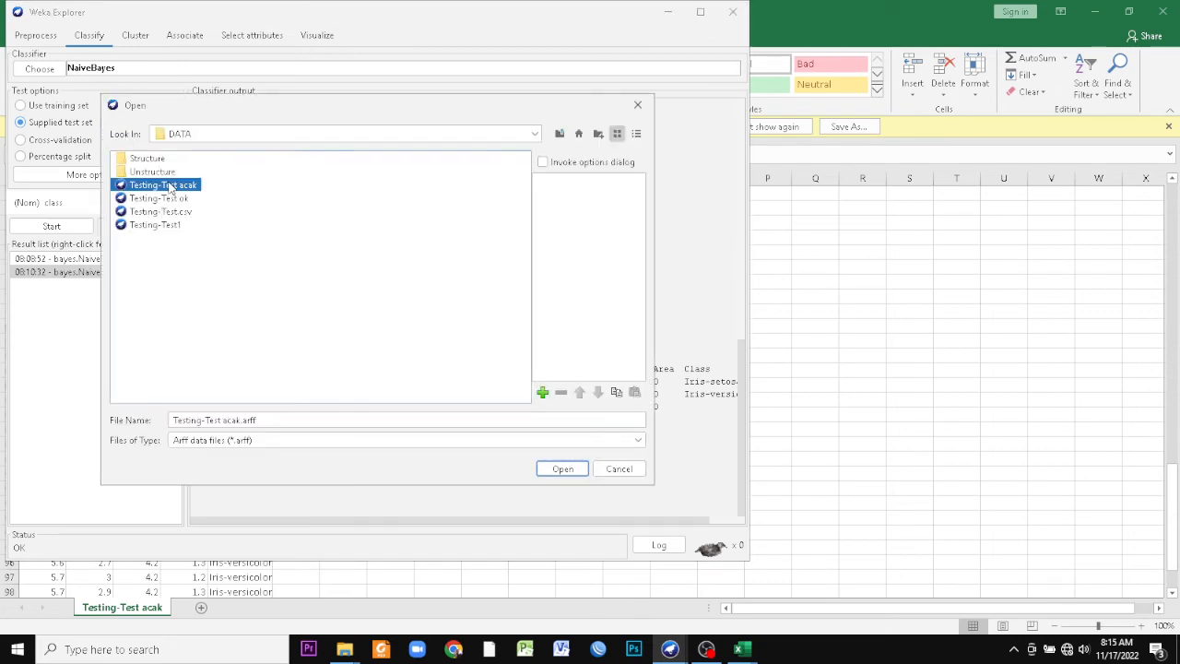
click(559, 469)
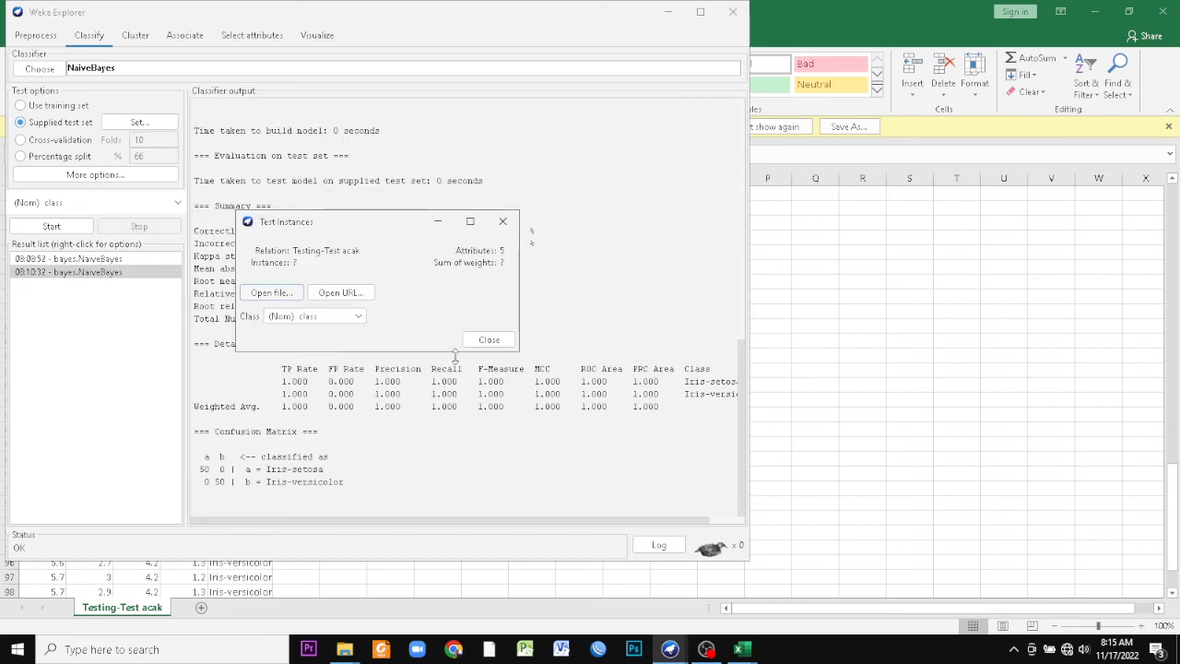
click(489, 340)
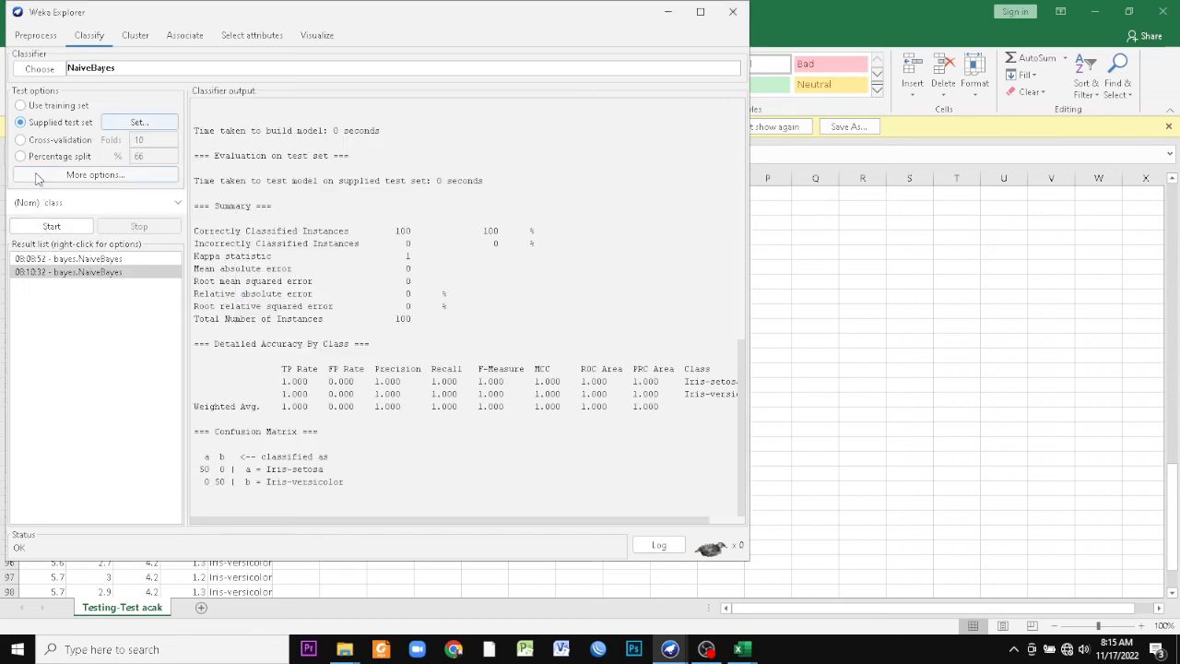
click(51, 228)
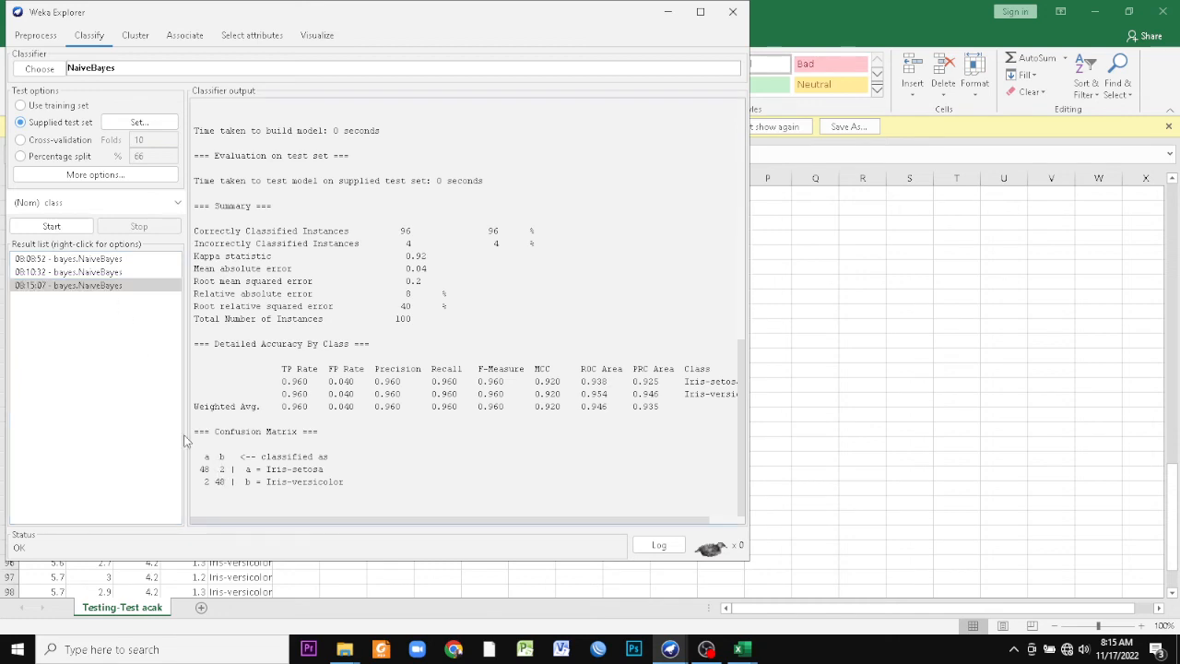
- Compare the accuracy summary and confusion matrix of the newest NaiveBayes run with those of the preceding run
click(97, 275)
click(90, 288)
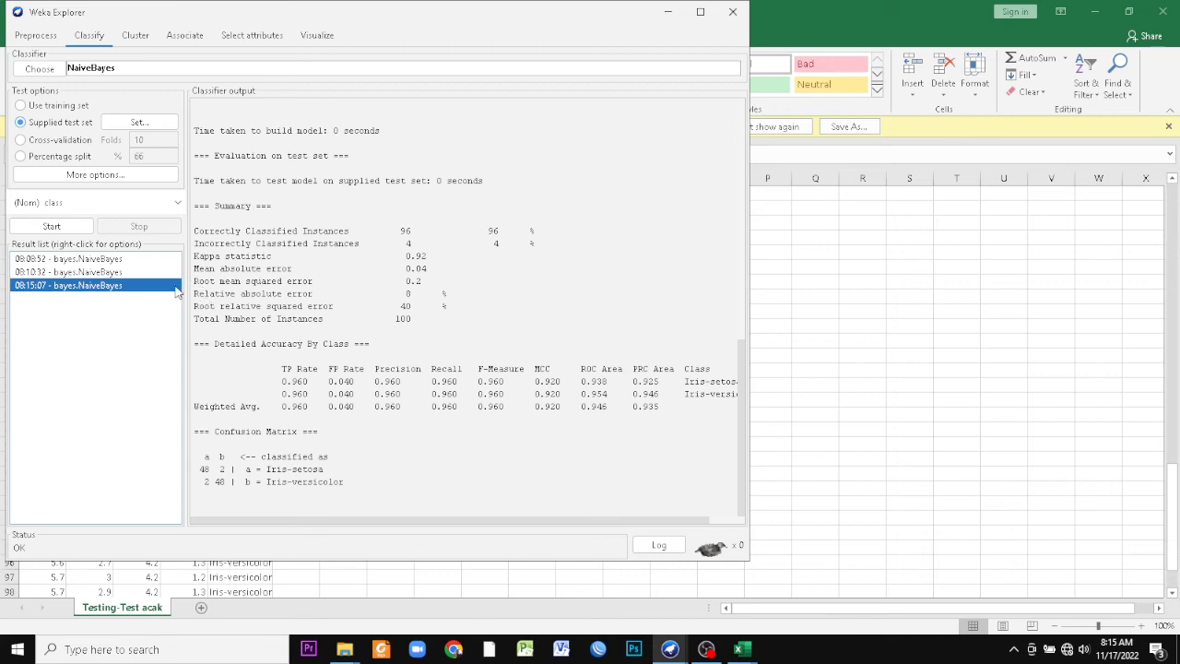
click(127, 273)
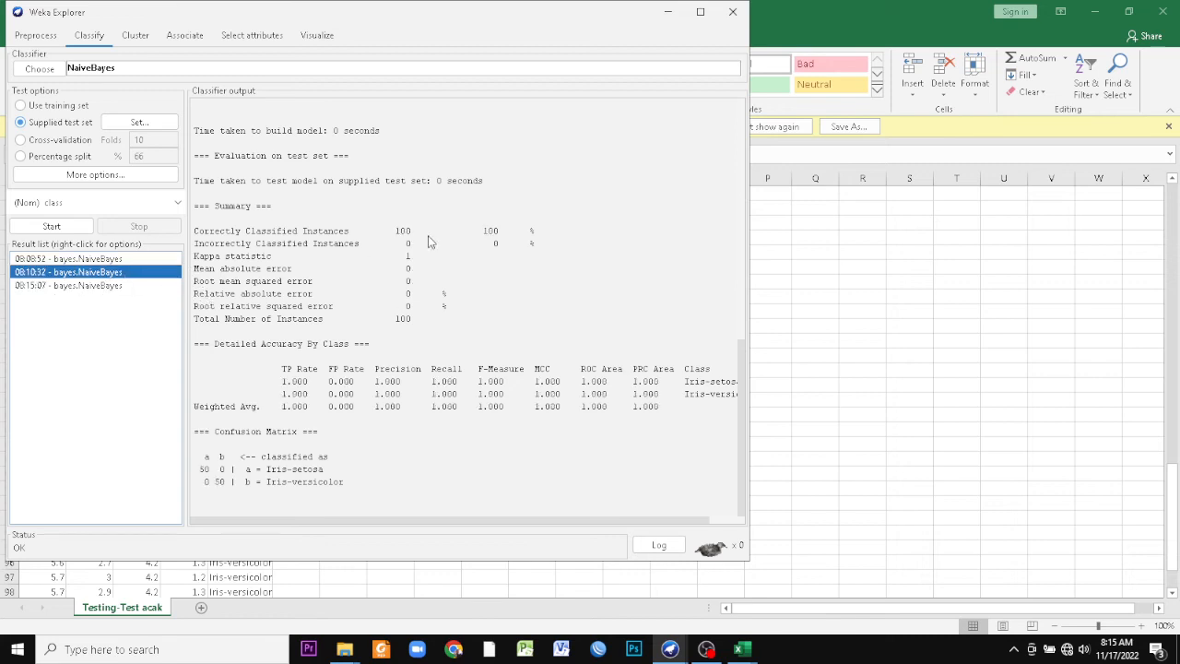
click(103, 287)
click(503, 238)
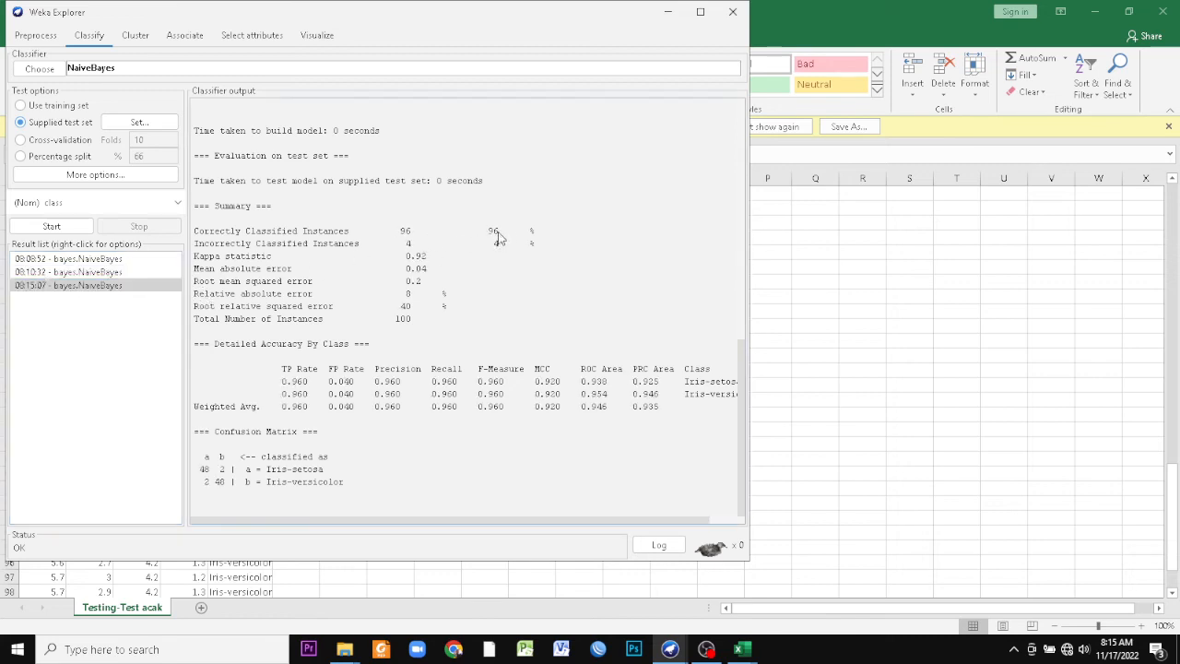
click(102, 289)
click(99, 277)
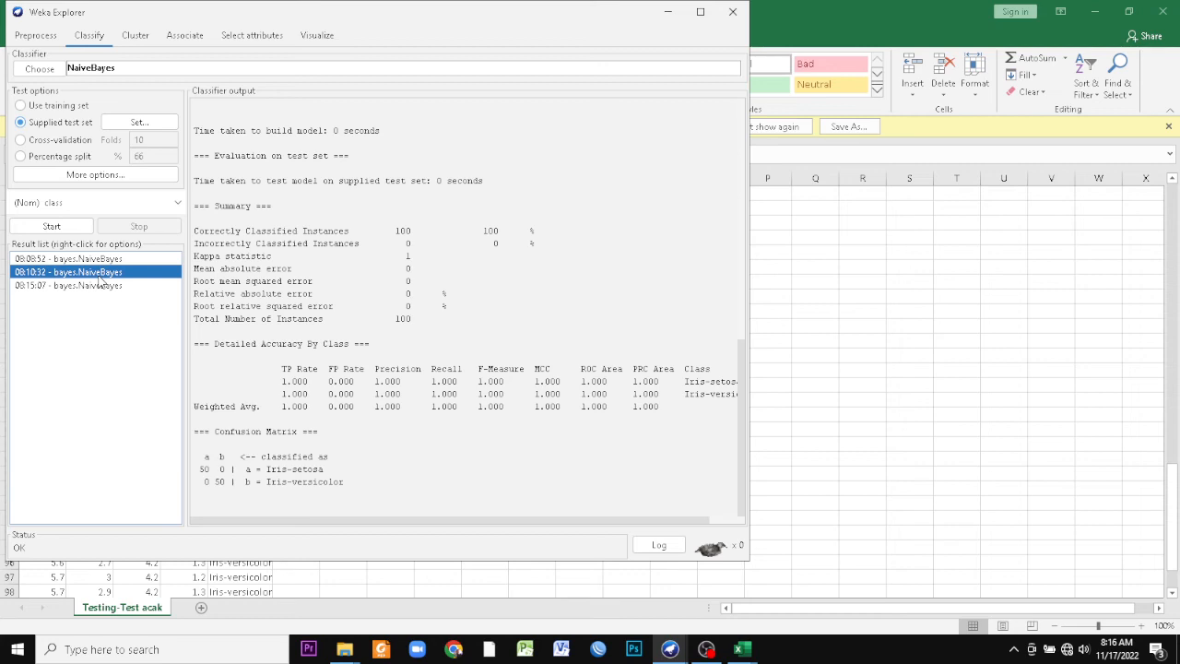
click(104, 286)
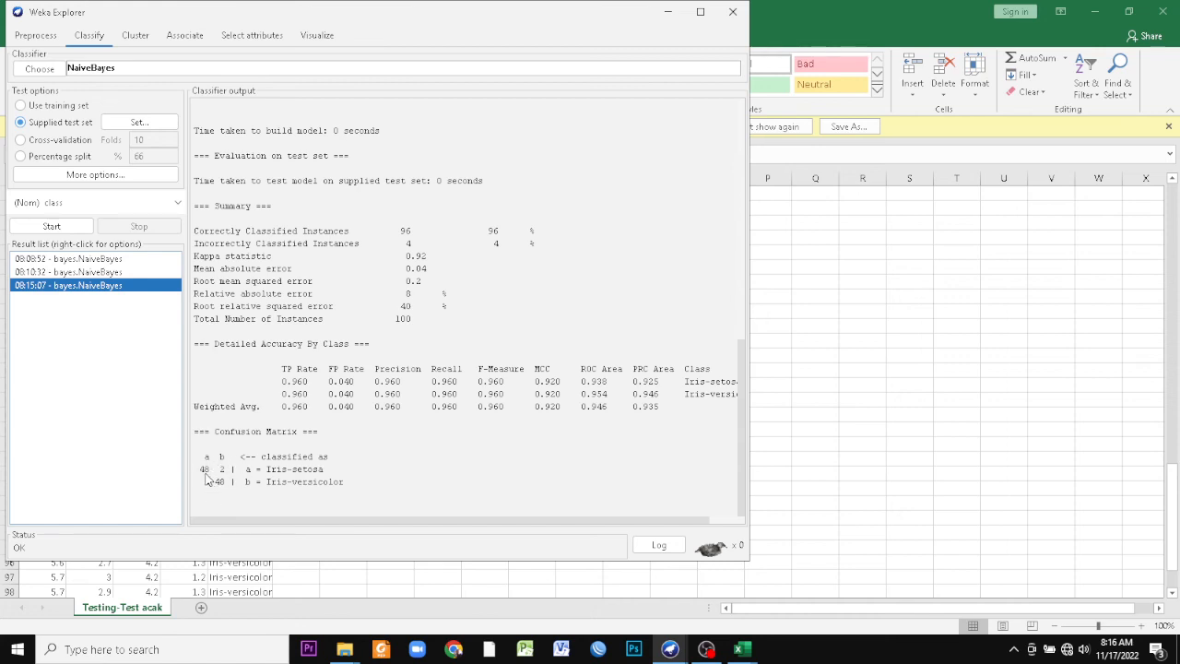
click(99, 272)
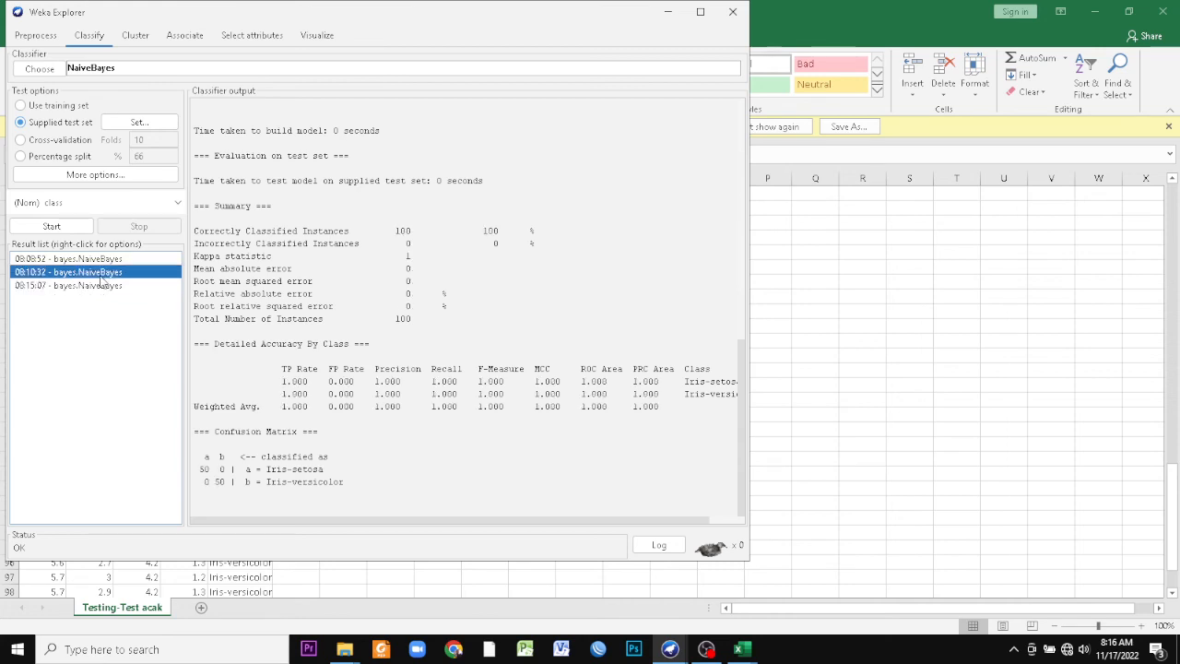
click(209, 476)
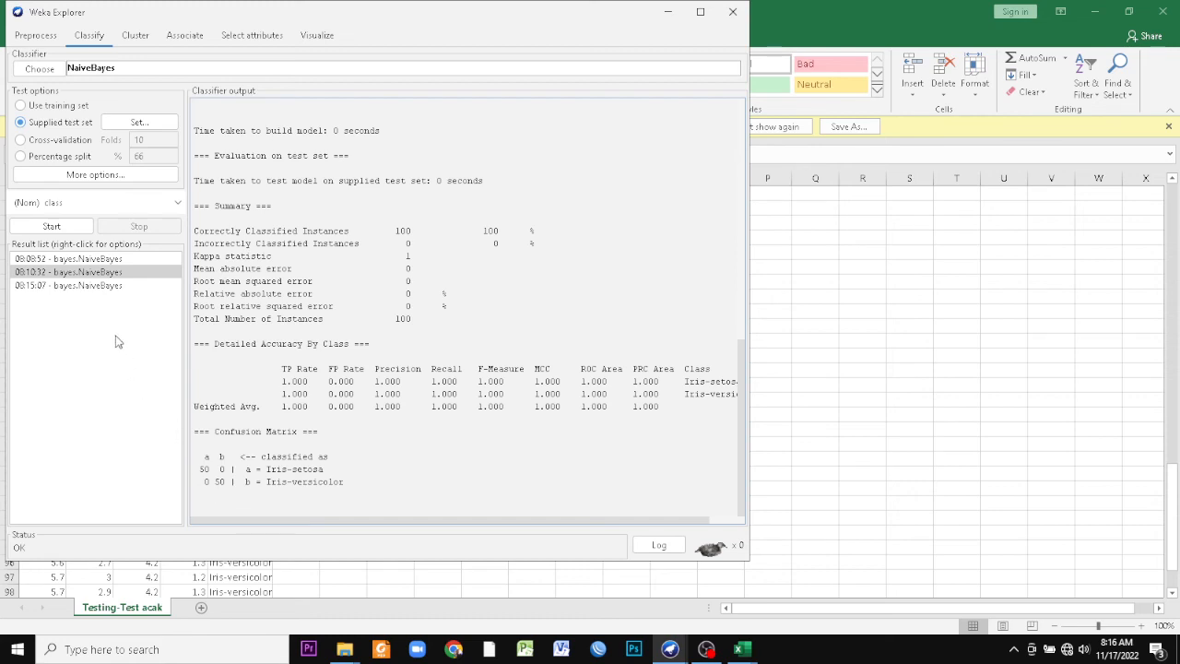
click(111, 287)
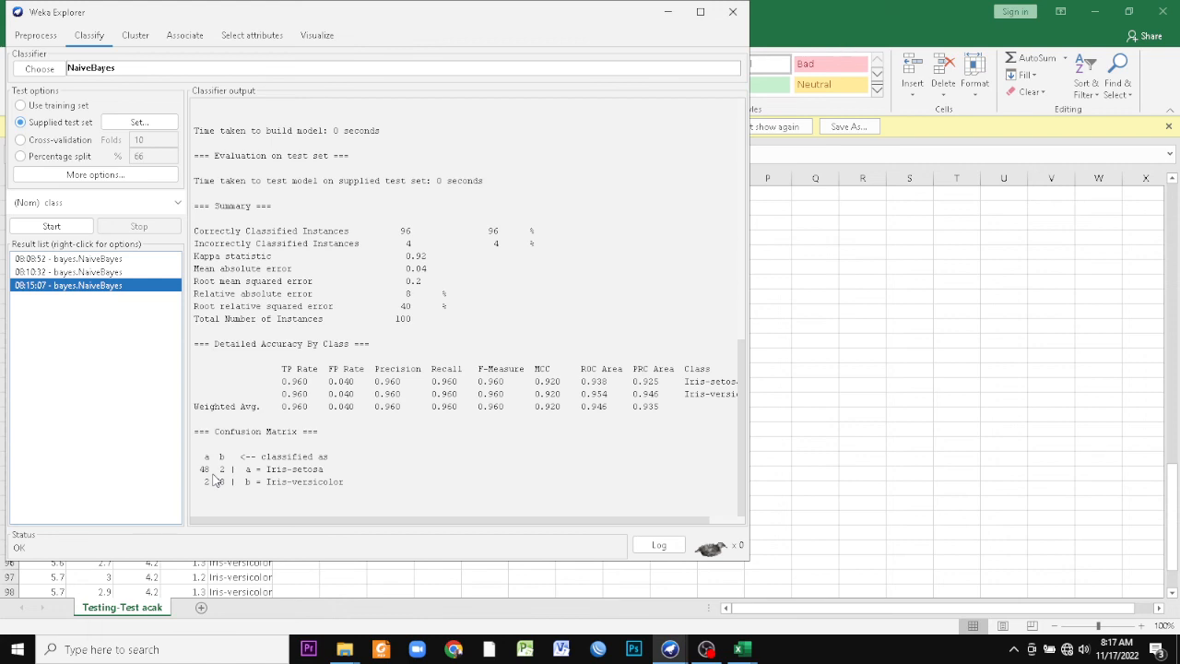
- Switch to the Testing-Test acak sheet in Excel and examine the class labels in E50:E51 and the measurements in A50:D50
click(824, 387)
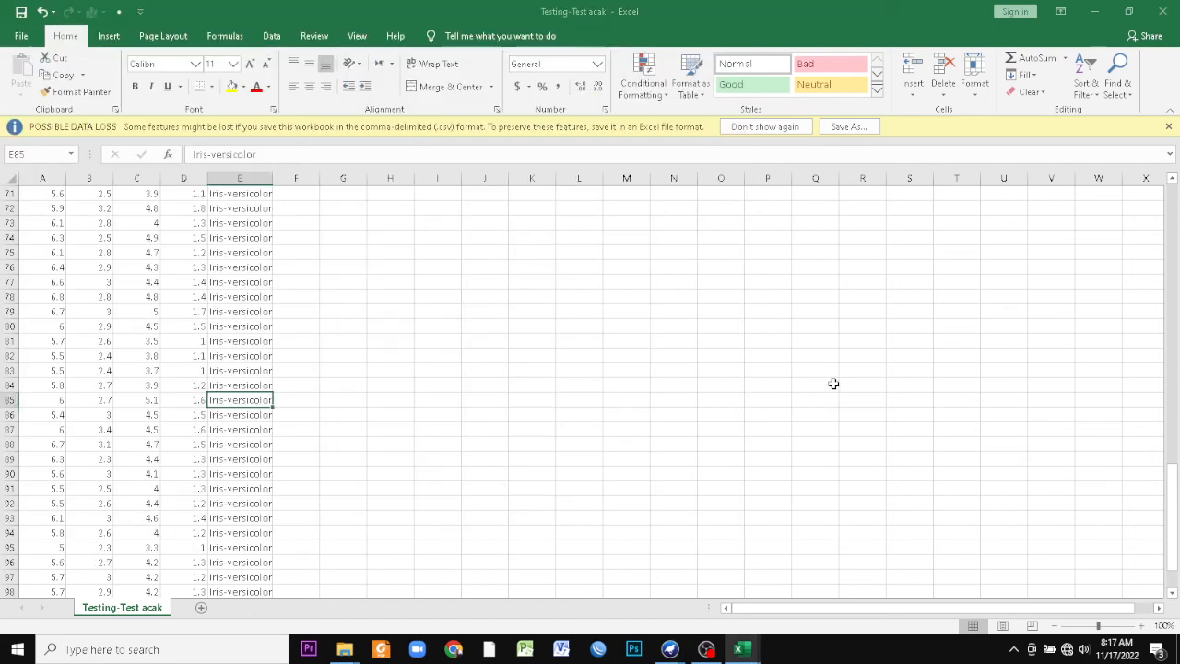
scroll(224, 401, up, 20)
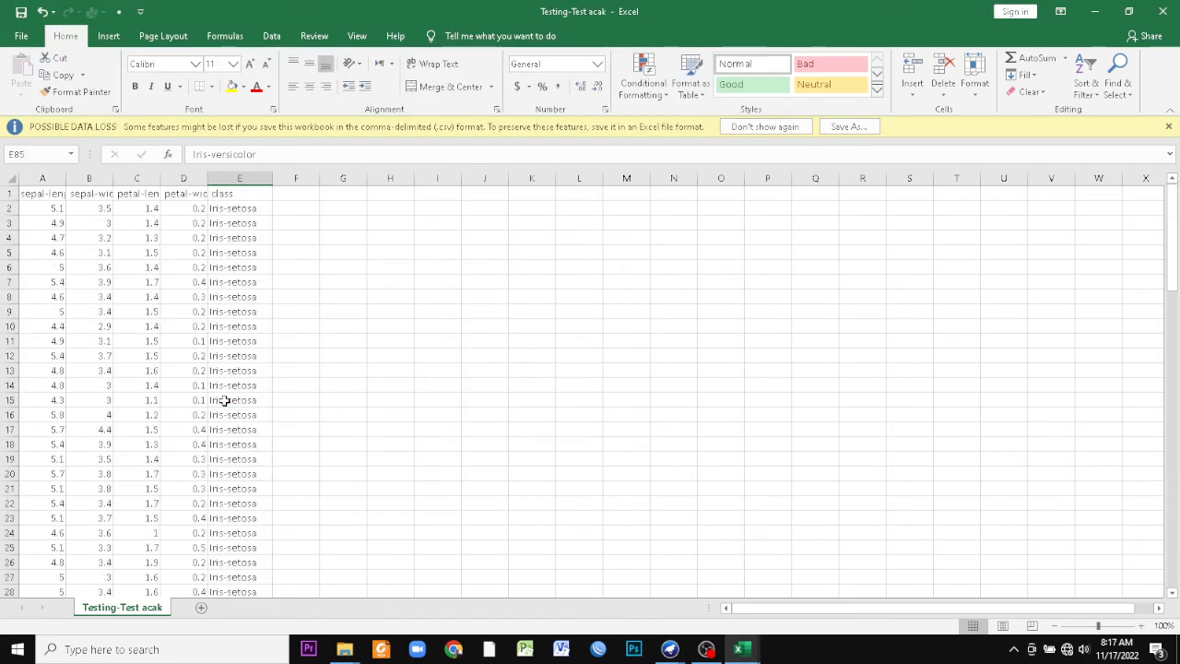
scroll(224, 400, down, 12)
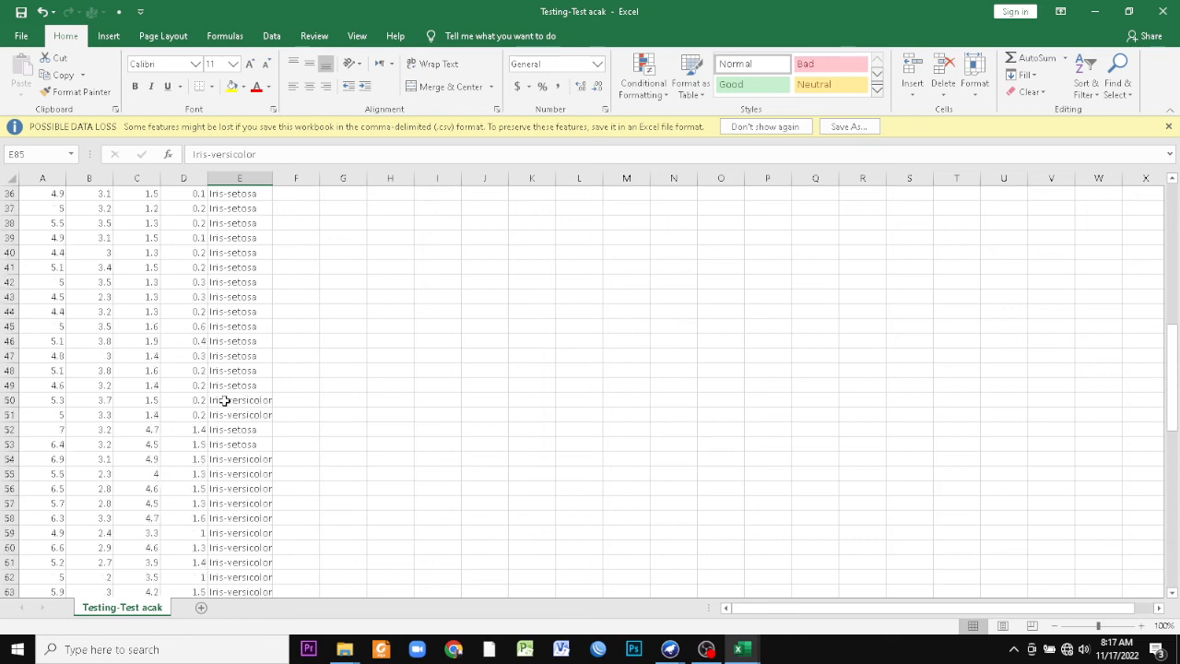
click(240, 414)
drag(242, 400, 239, 412)
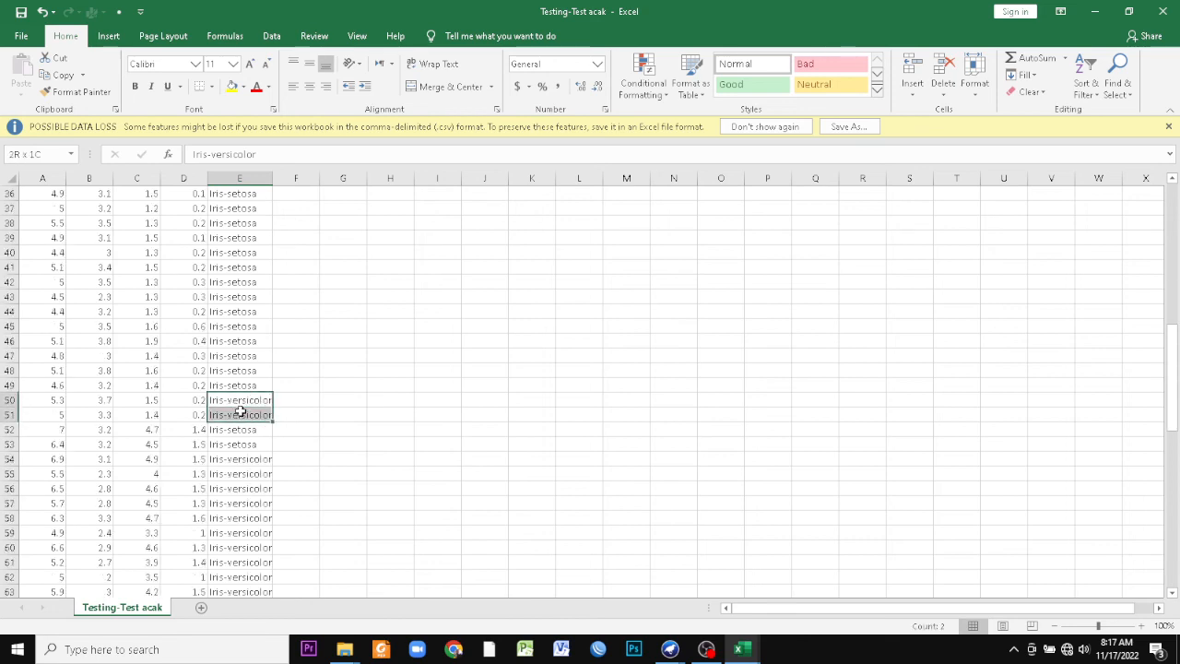
click(233, 400)
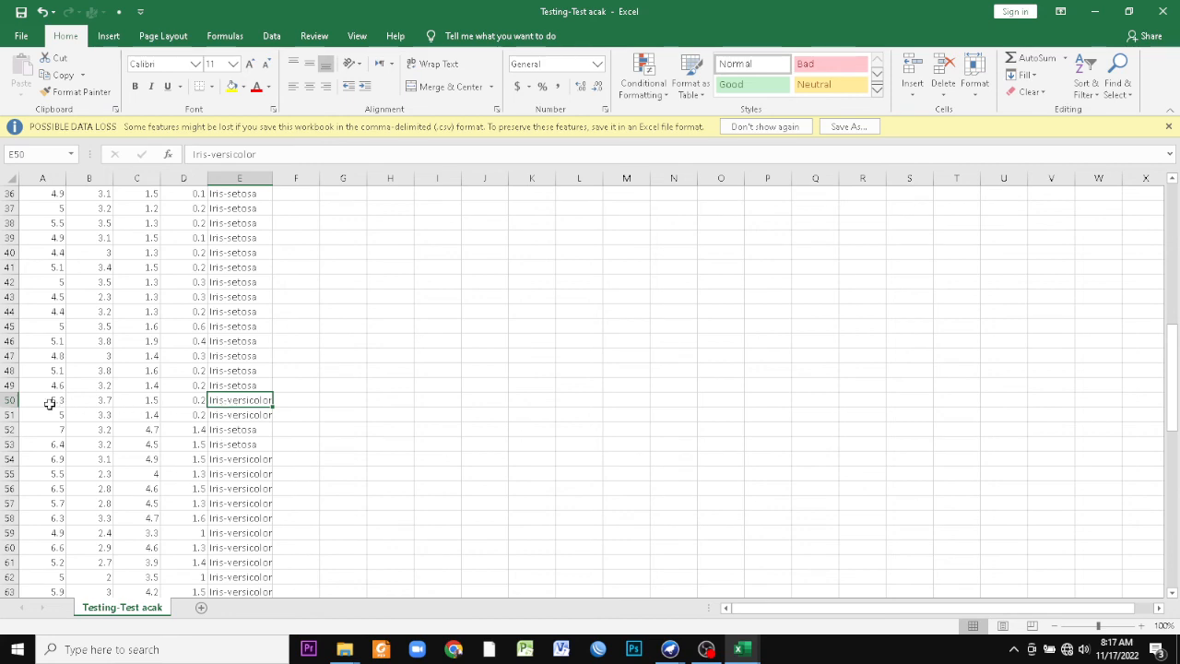
drag(48, 404, 188, 406)
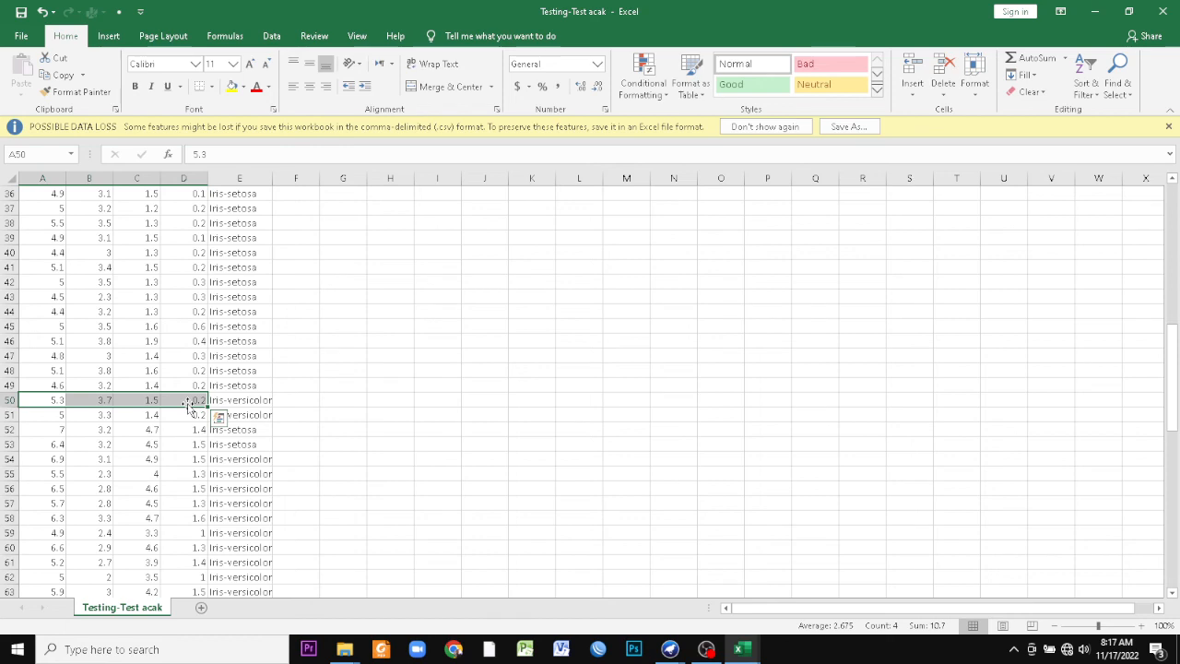
- Return to Weka Explorer and review the confusion matrix of the newest NaiveBayes run
mouse_move(680, 653)
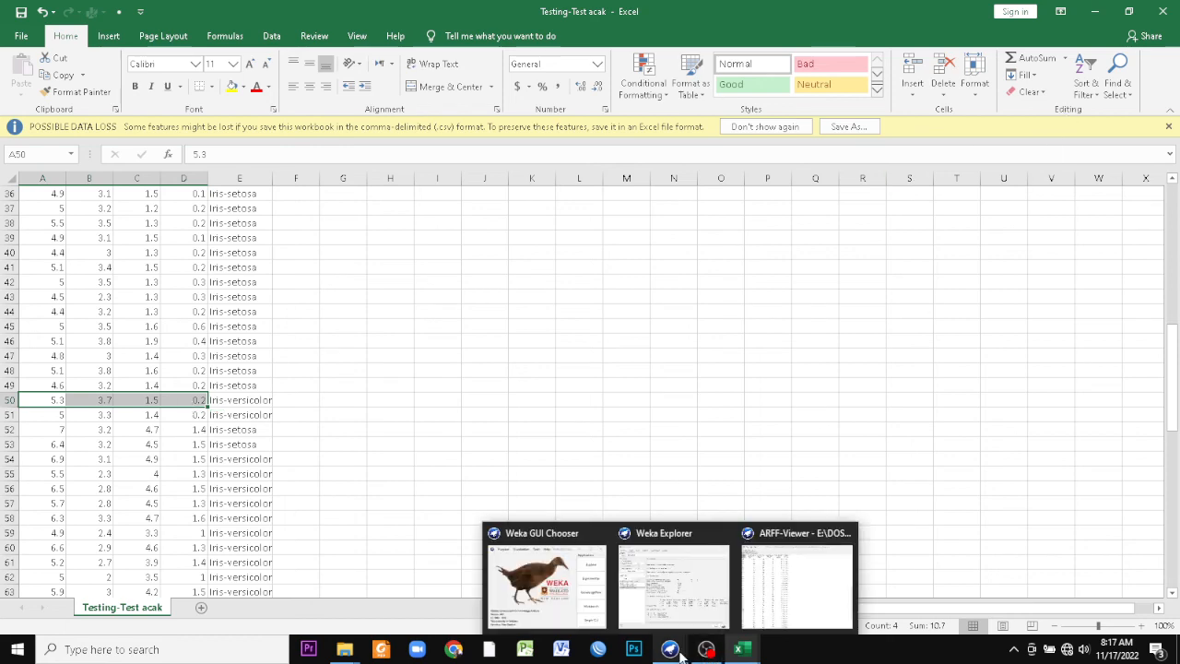
click(674, 576)
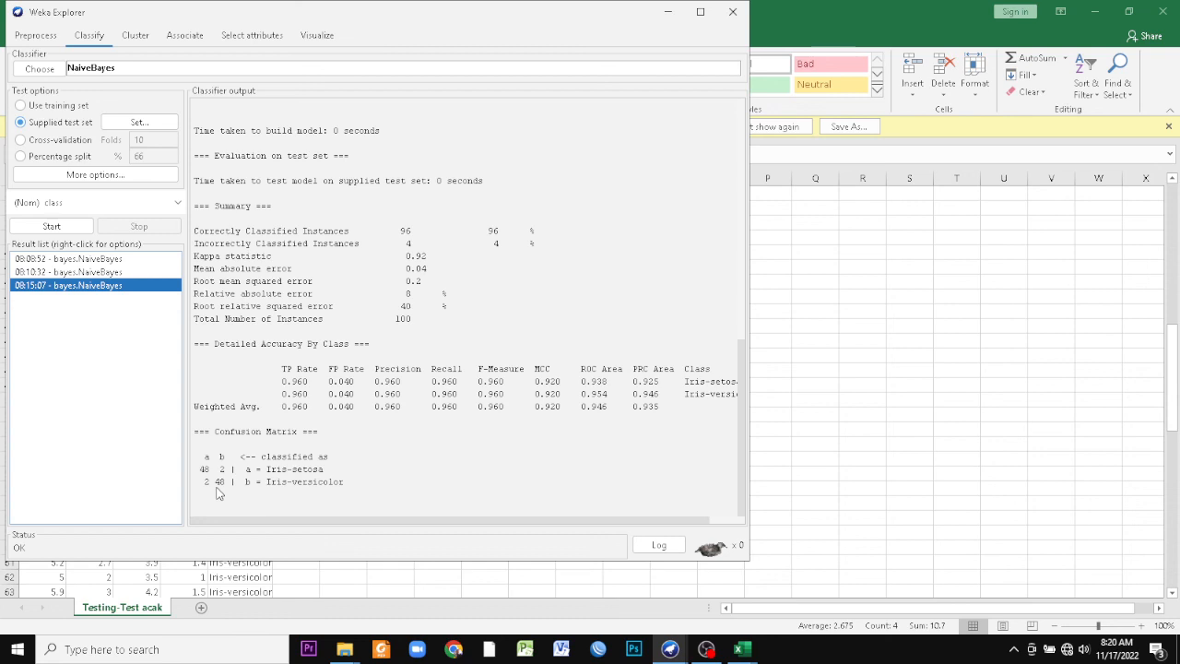
click(706, 649)
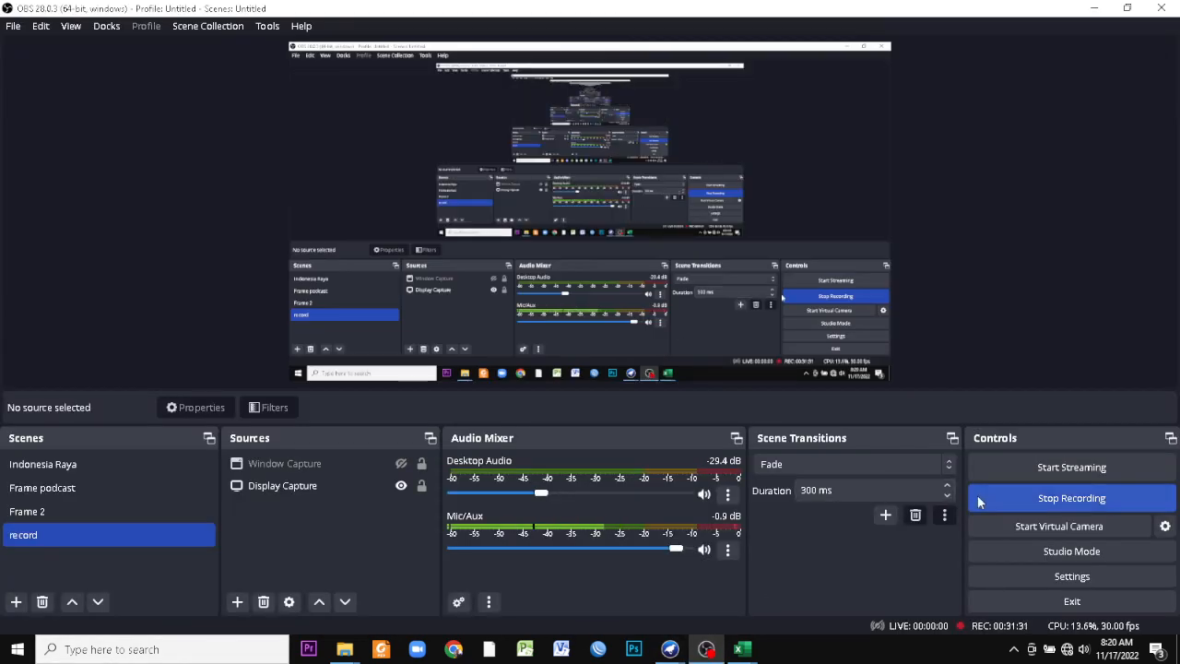